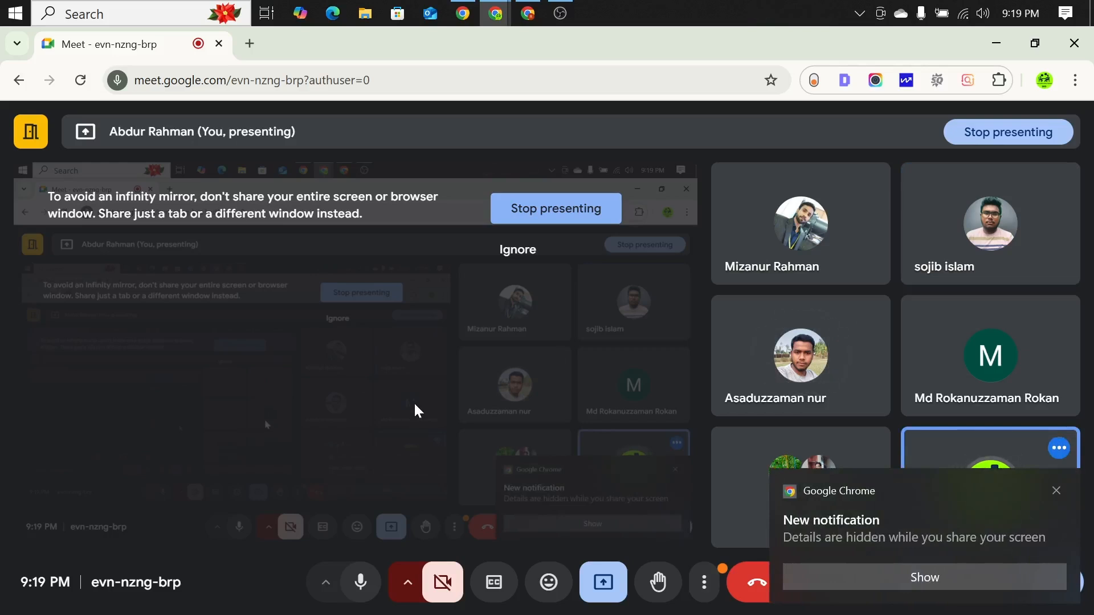
# Step: Clear the notification pop-ups and the floating meeting window that covers a new browser tab
pyautogui.click(1057, 491)
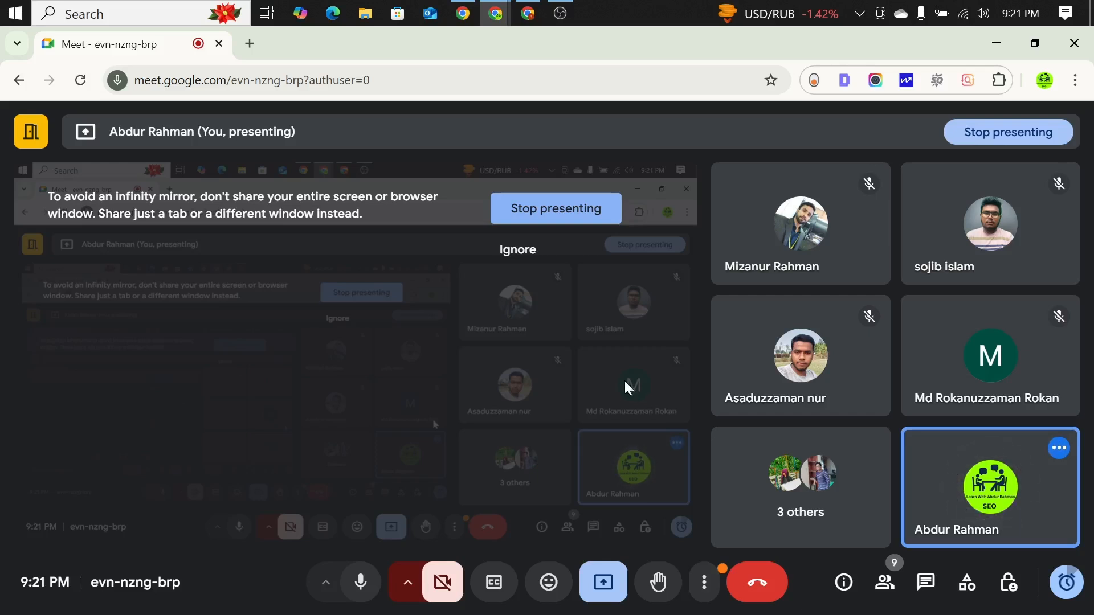
pyautogui.click(247, 44)
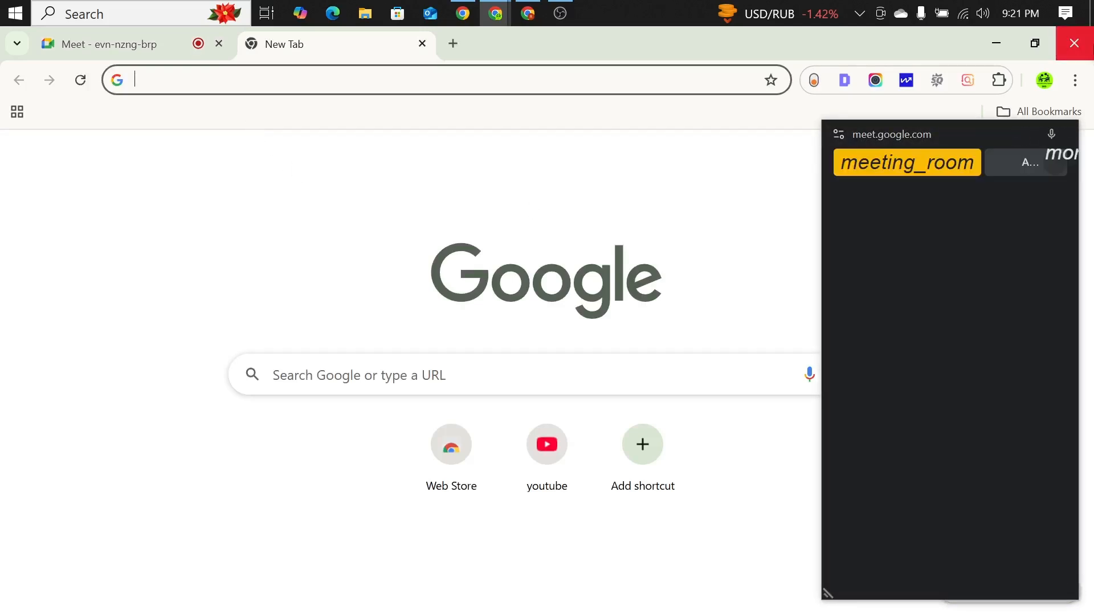
pyautogui.click(1065, 135)
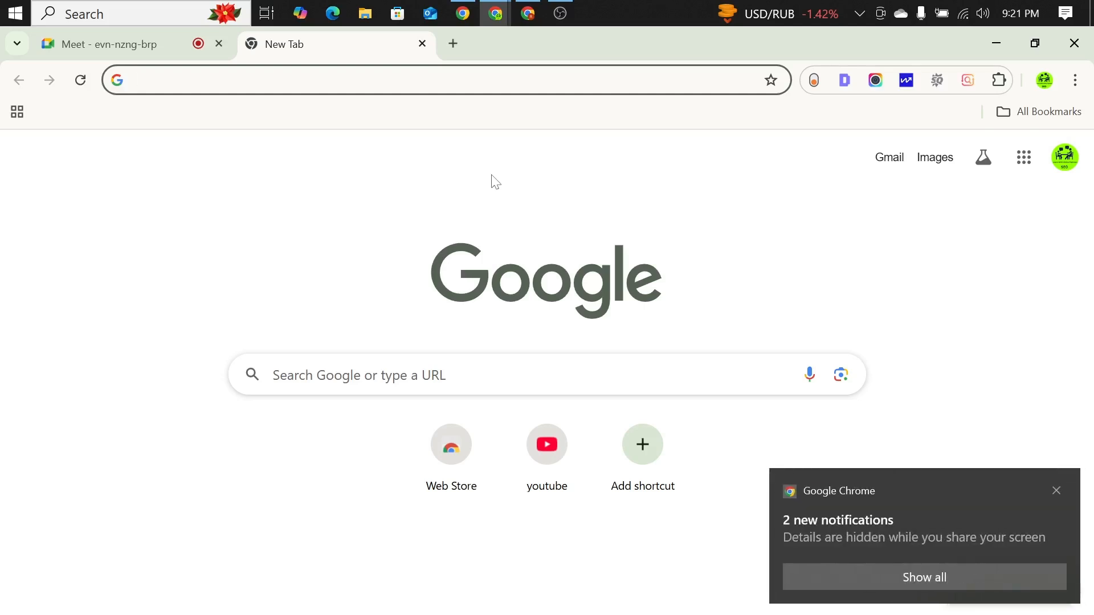
pyautogui.click(1056, 491)
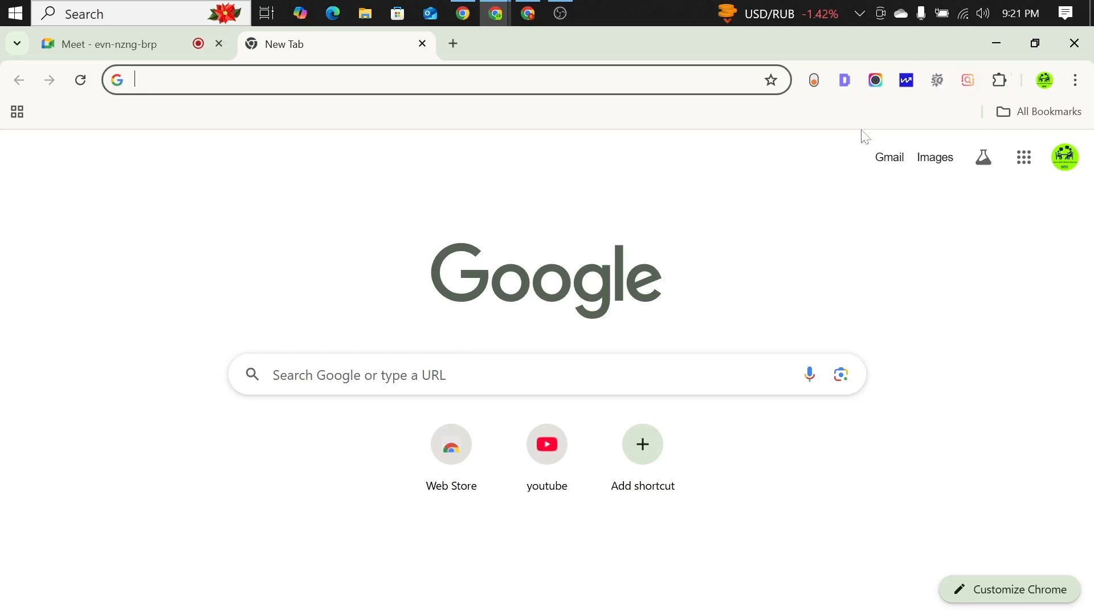
# Step: Switch to the Chrome window with Semrush and open Google Drive's SEO folder in a new tab
pyautogui.click(528, 16)
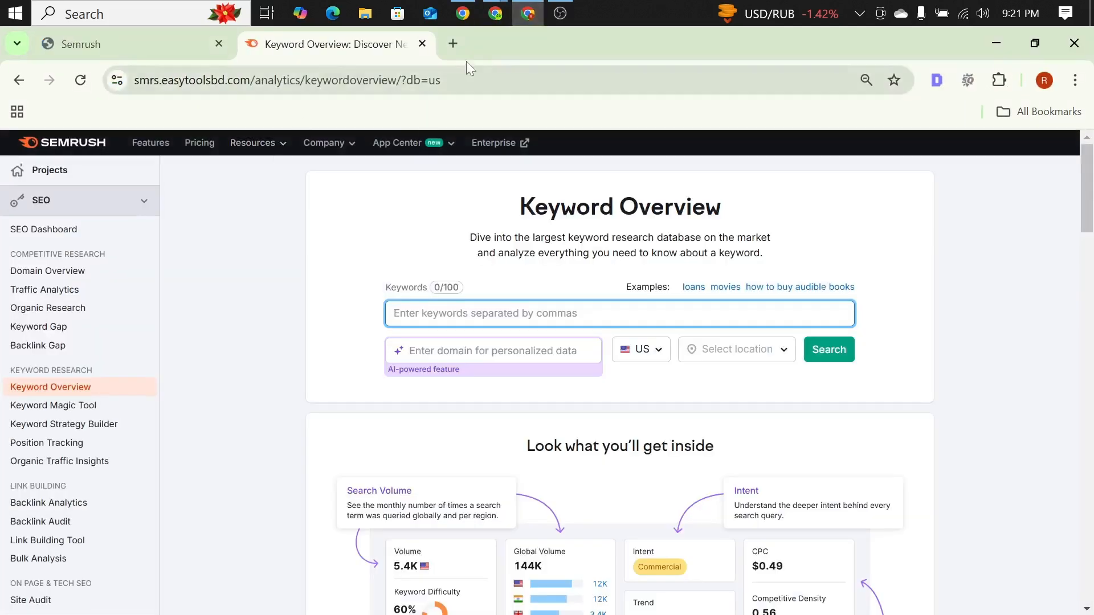
pyautogui.click(453, 46)
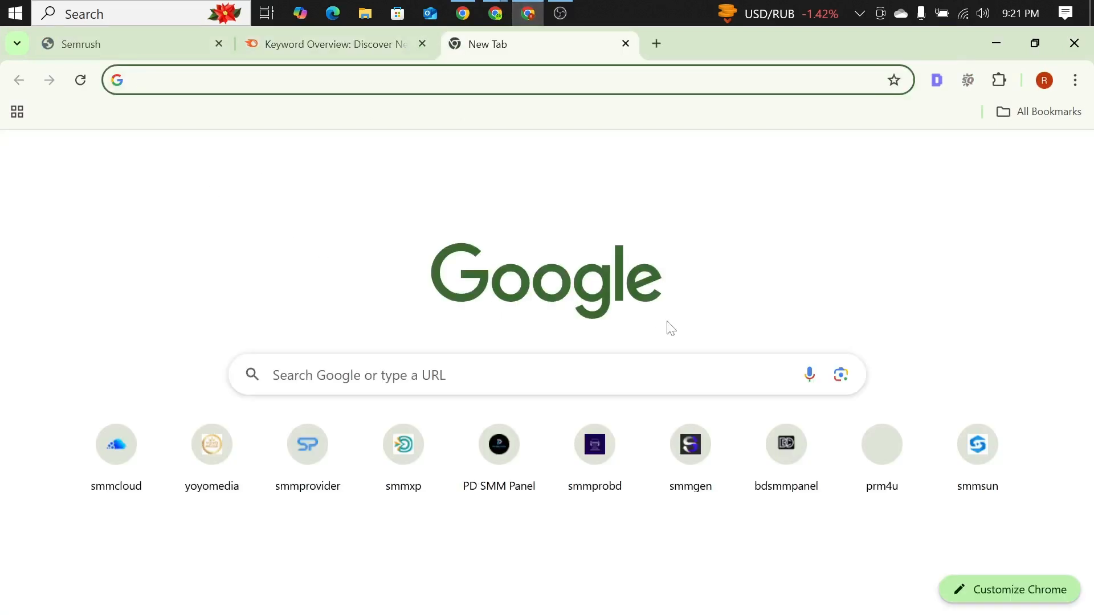
pyautogui.click(1024, 158)
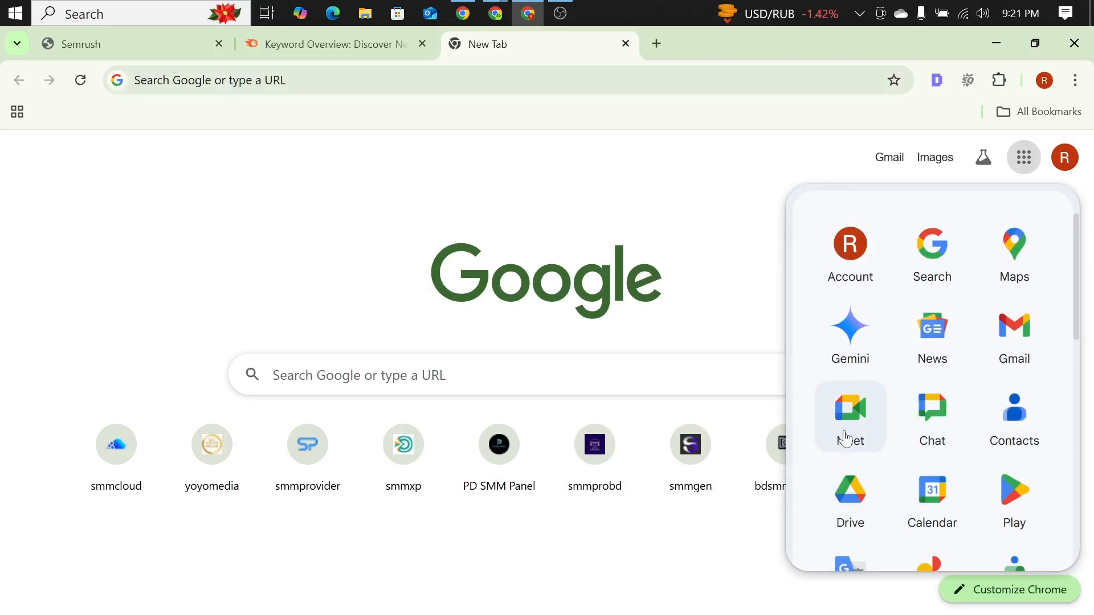
pyautogui.click(827, 517)
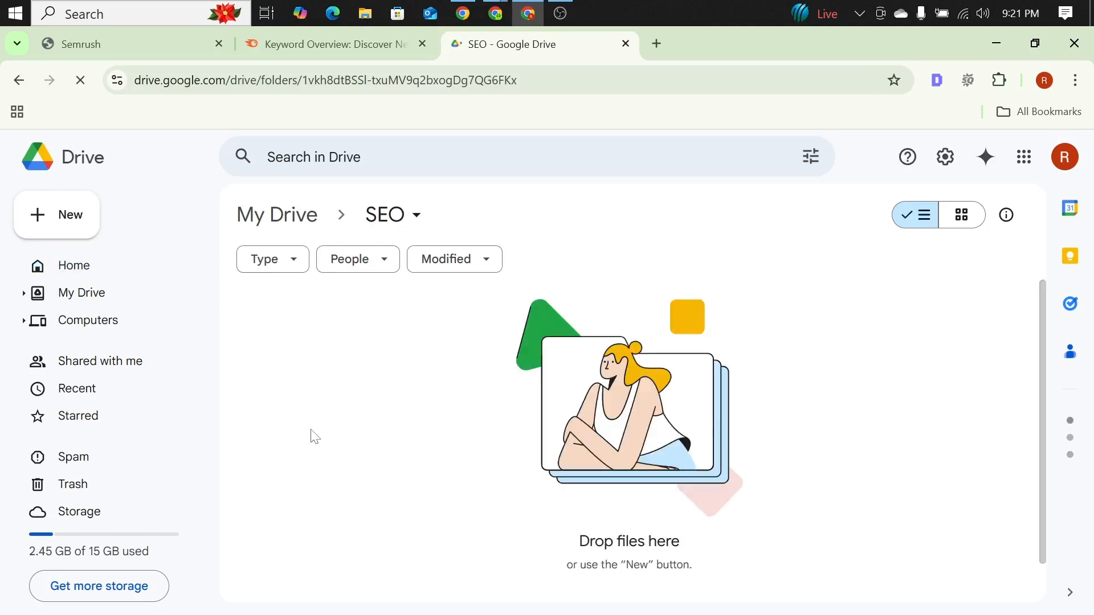
# Step: Create a blank Google Sheets spreadsheet in the SEO folder and open its title for editing
pyautogui.click(37, 212)
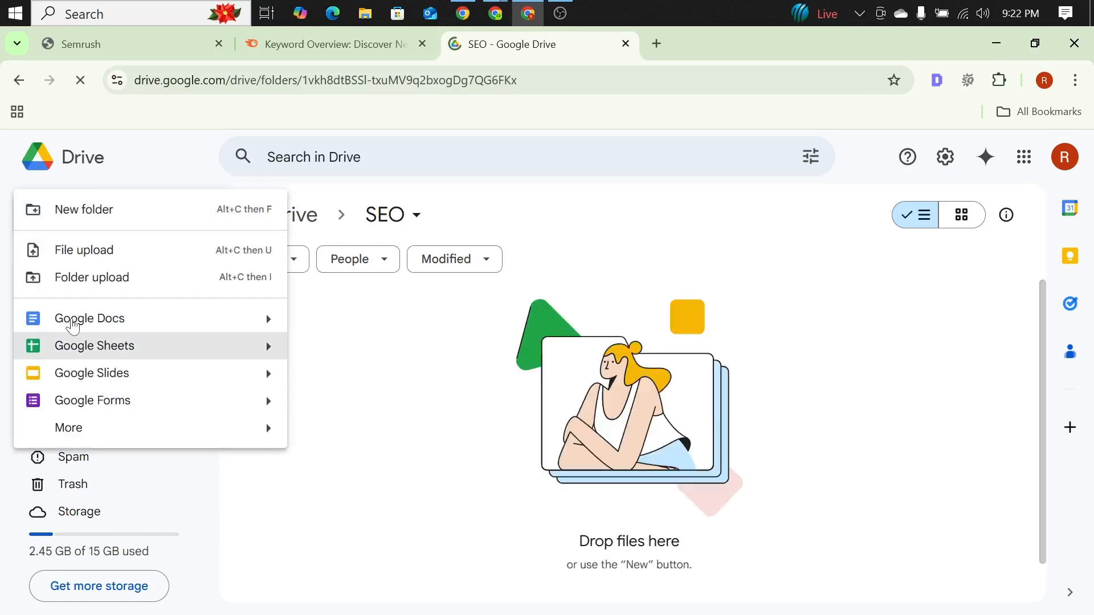
pyautogui.click(102, 347)
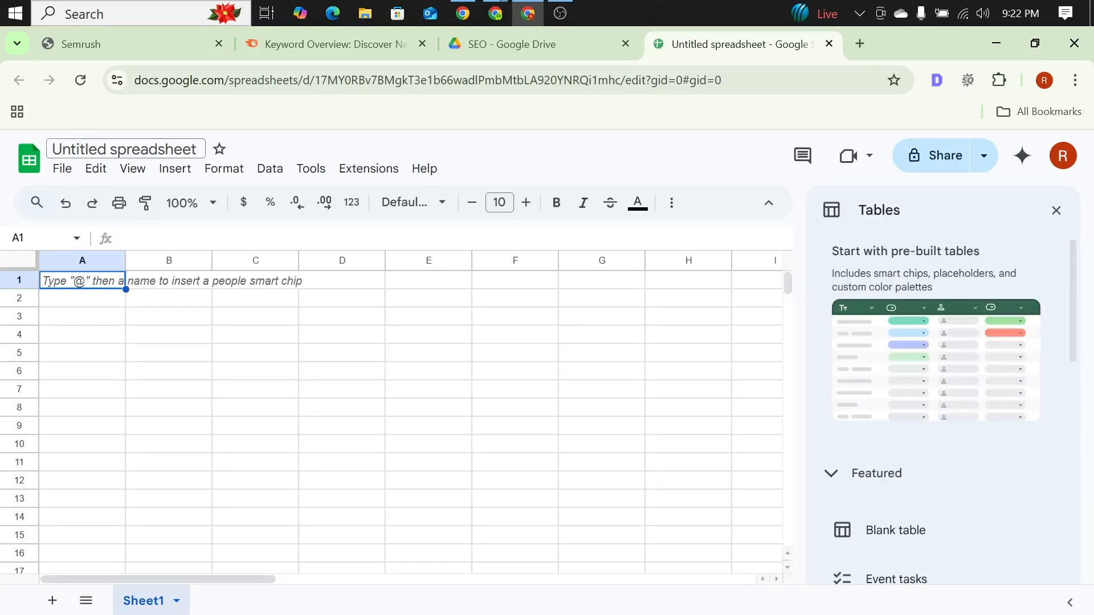
pyautogui.click(199, 150)
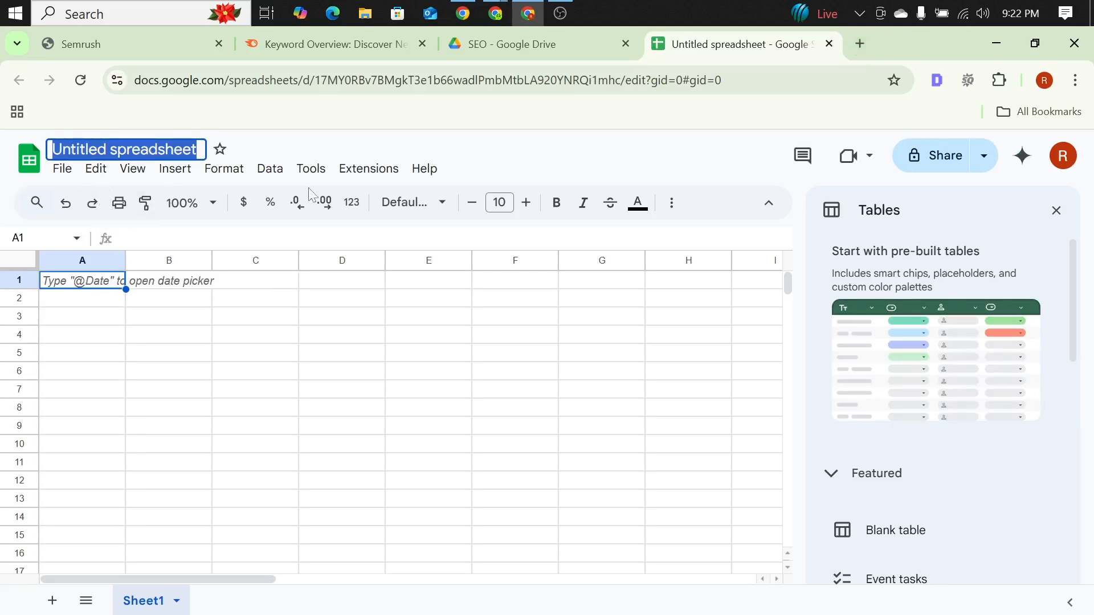
# Step: Open a new browser tab beside the spreadsheet and dismiss the notification pop-ups
pyautogui.click(861, 44)
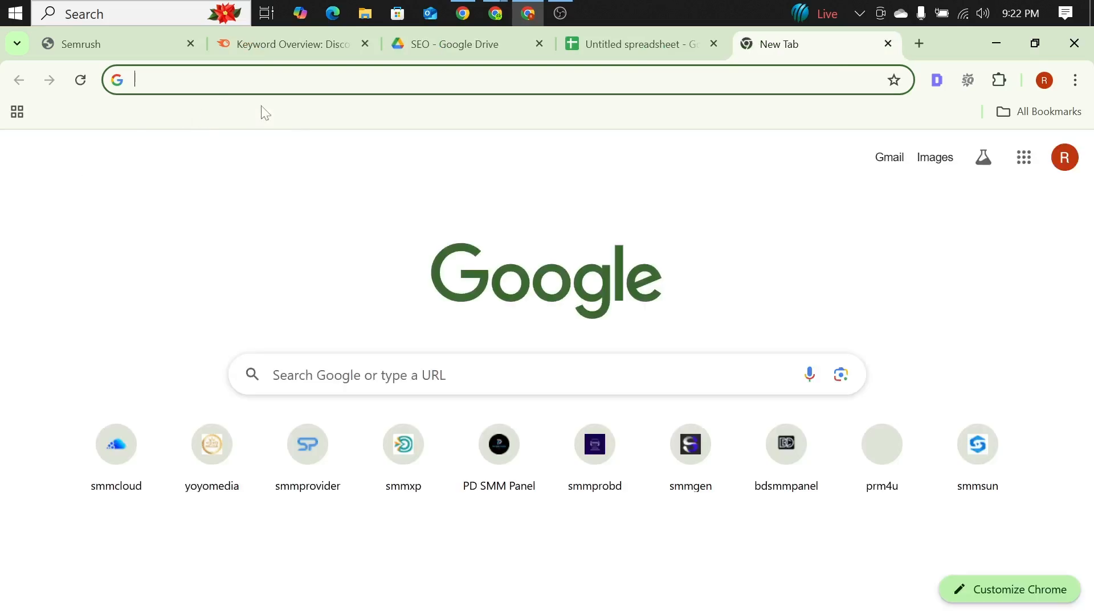
pyautogui.click(645, 39)
pyautogui.click(787, 43)
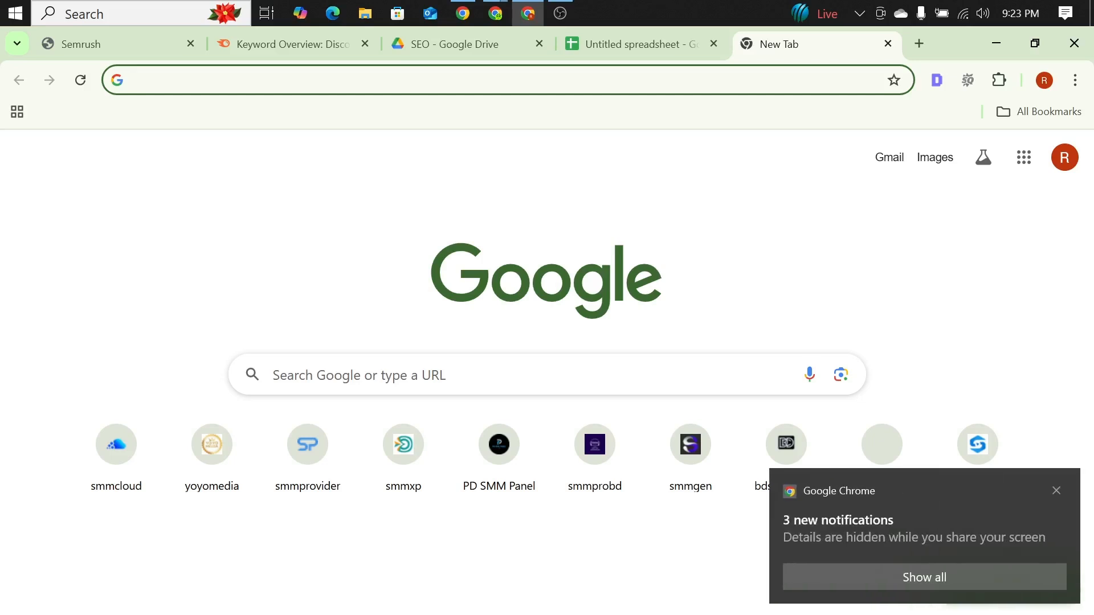
pyautogui.click(1056, 491)
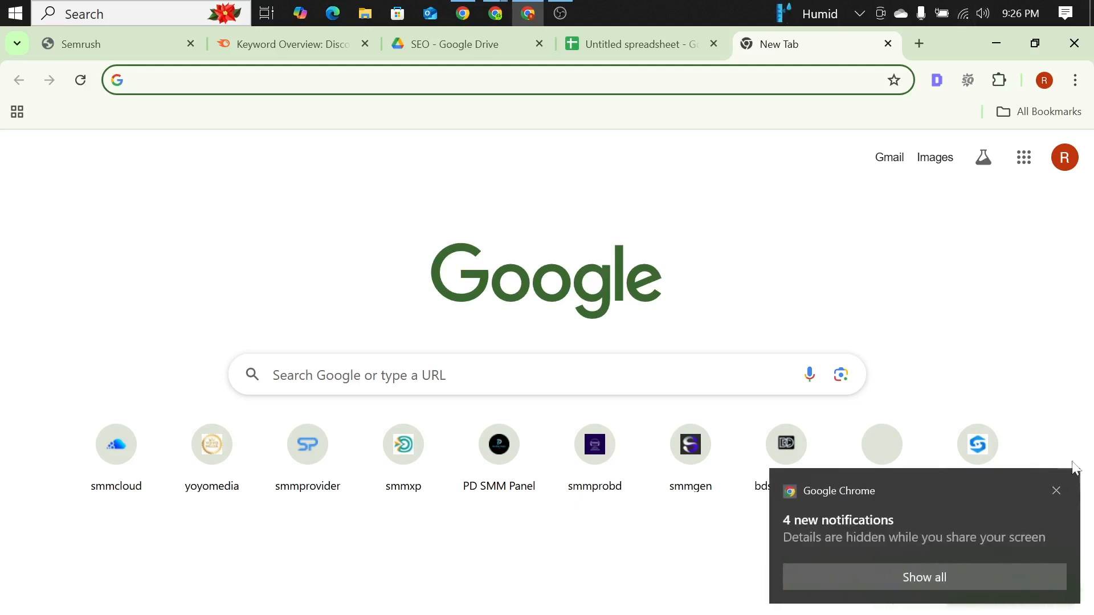
pyautogui.click(1056, 491)
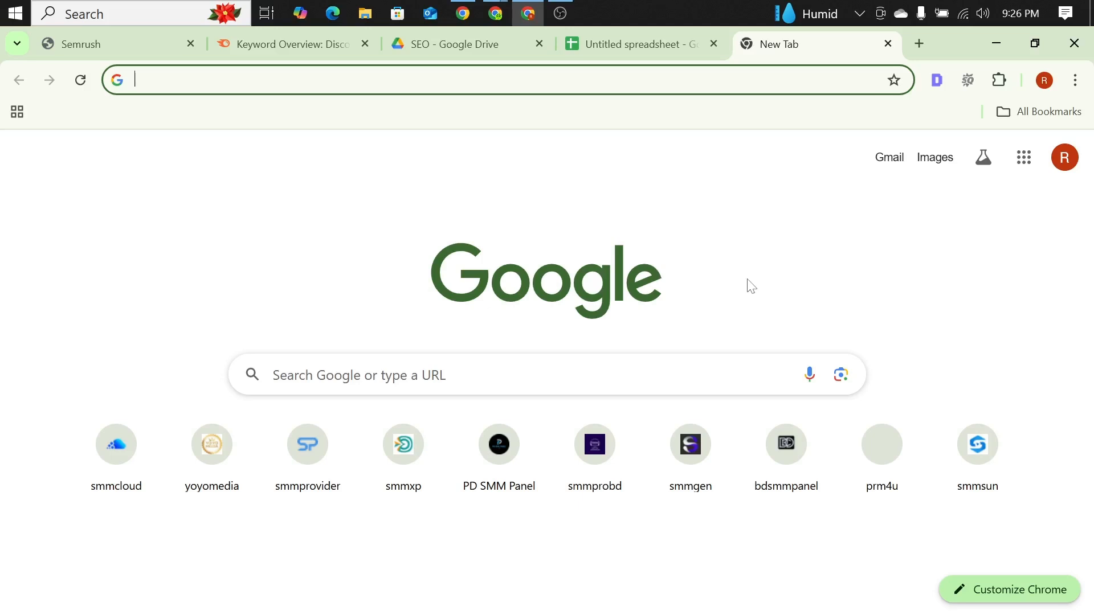
# Step: Return to the untitled spreadsheet and close the pre-built Tables suggestions
pyautogui.click(630, 45)
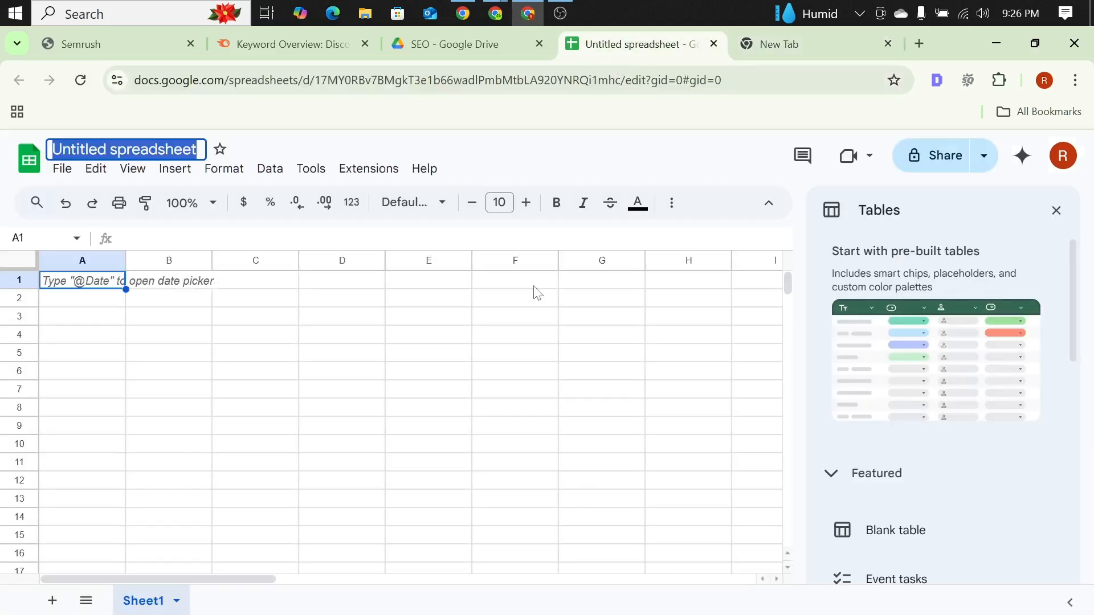
pyautogui.click(1055, 212)
pyautogui.click(133, 147)
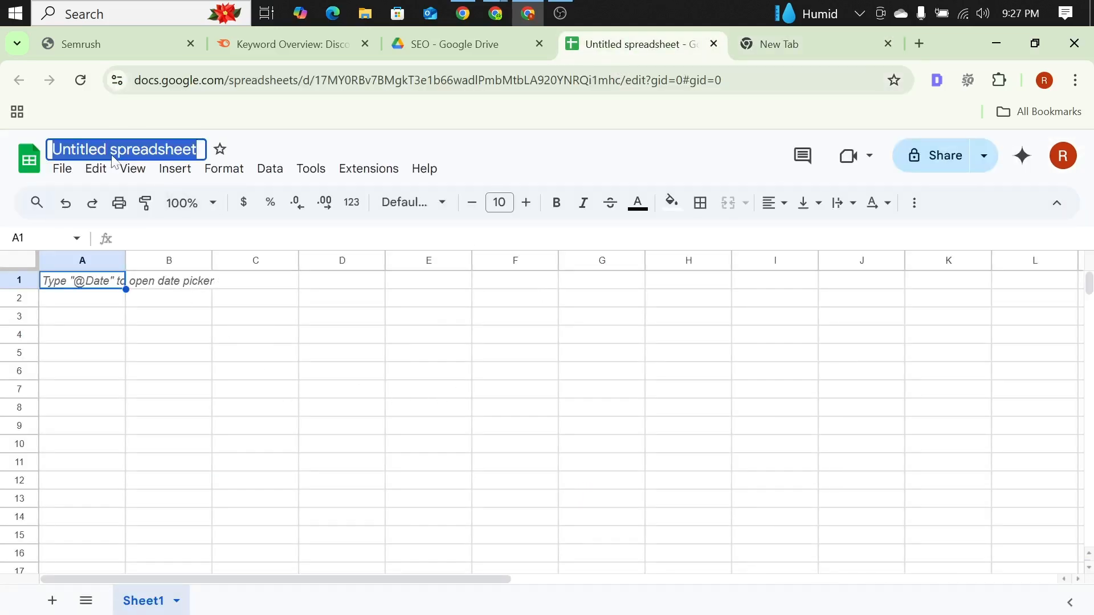
pyautogui.click(240, 373)
# Step: Search Google for "vitamin c cream in uk" in the empty browser tab
pyautogui.click(787, 46)
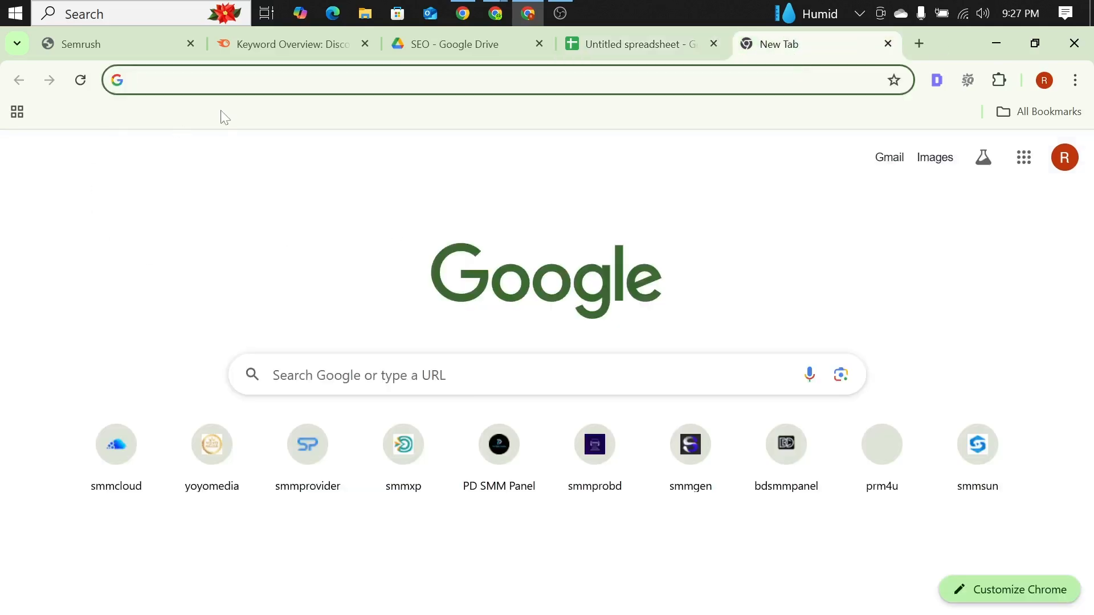
pyautogui.write('c')
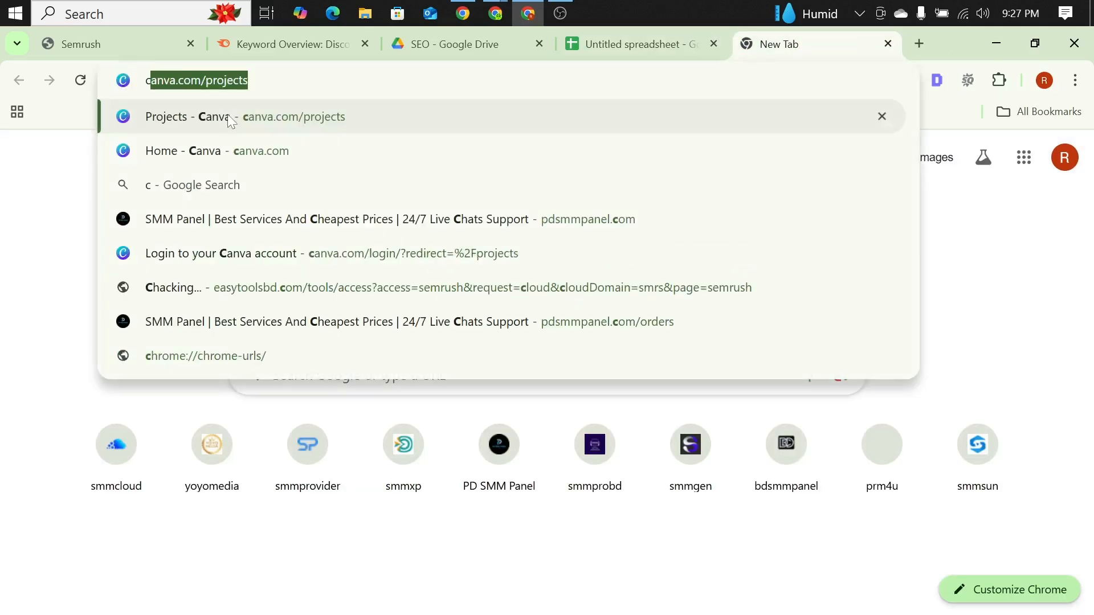
pyautogui.press('BackSpace')
pyautogui.press('BackSpace')
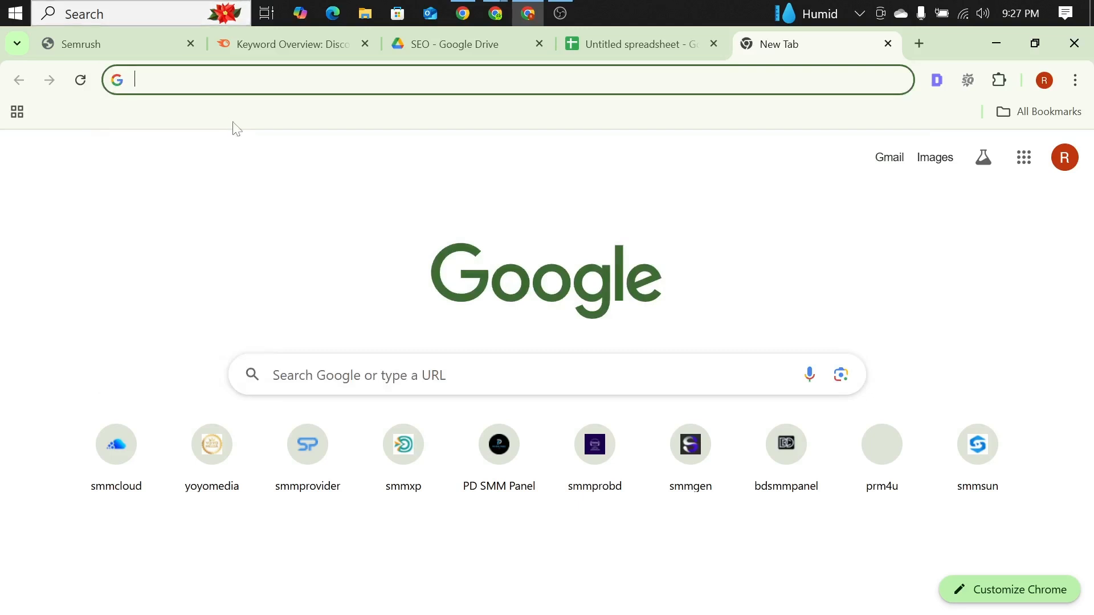
pyautogui.write('vita')
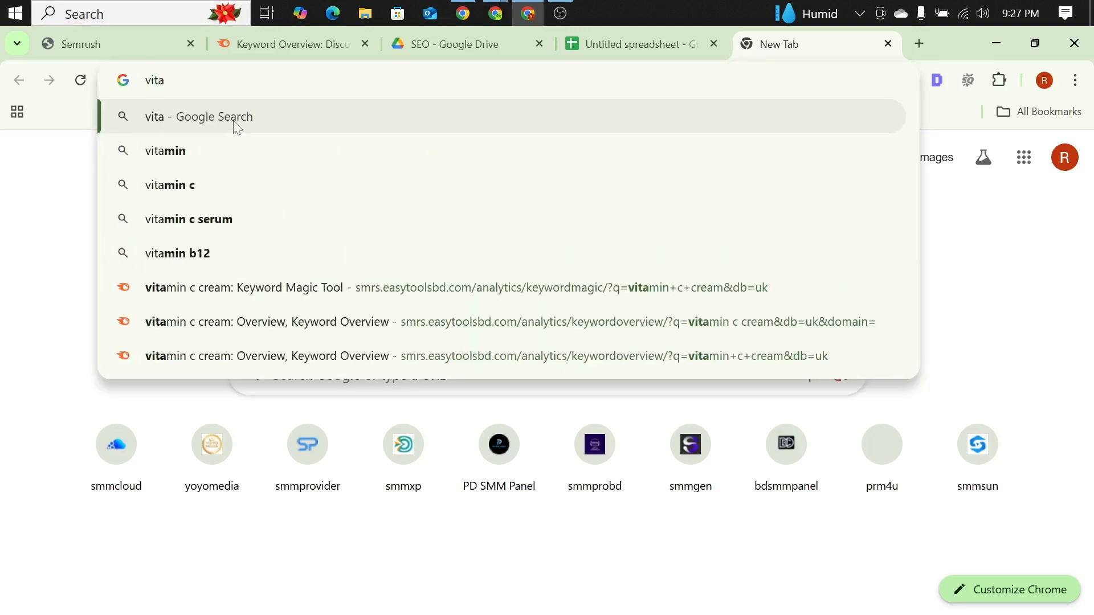
pyautogui.write('min c')
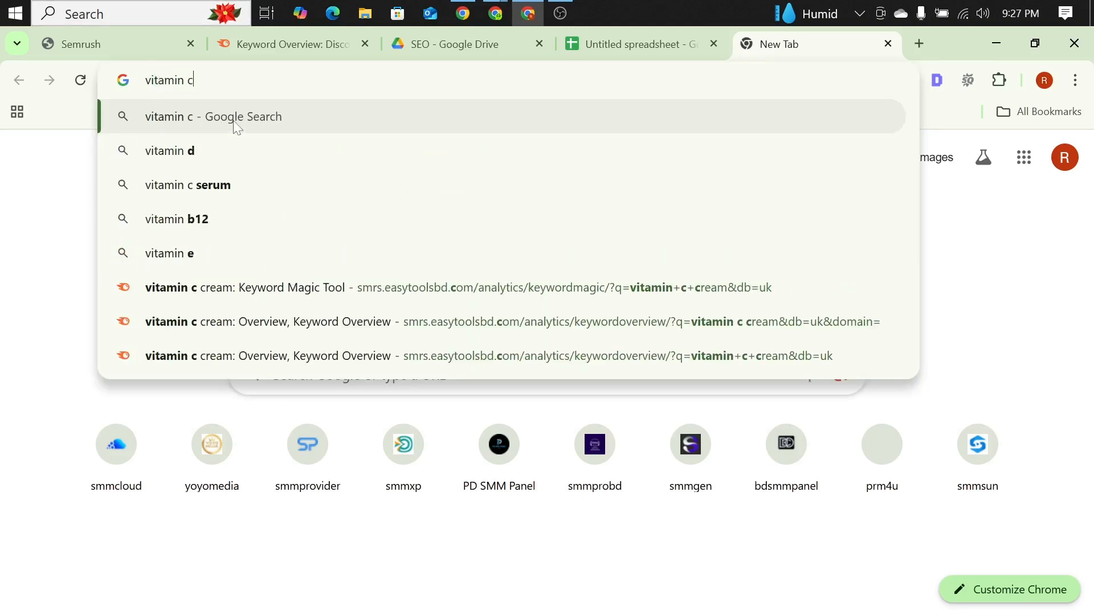
pyautogui.write(' creame')
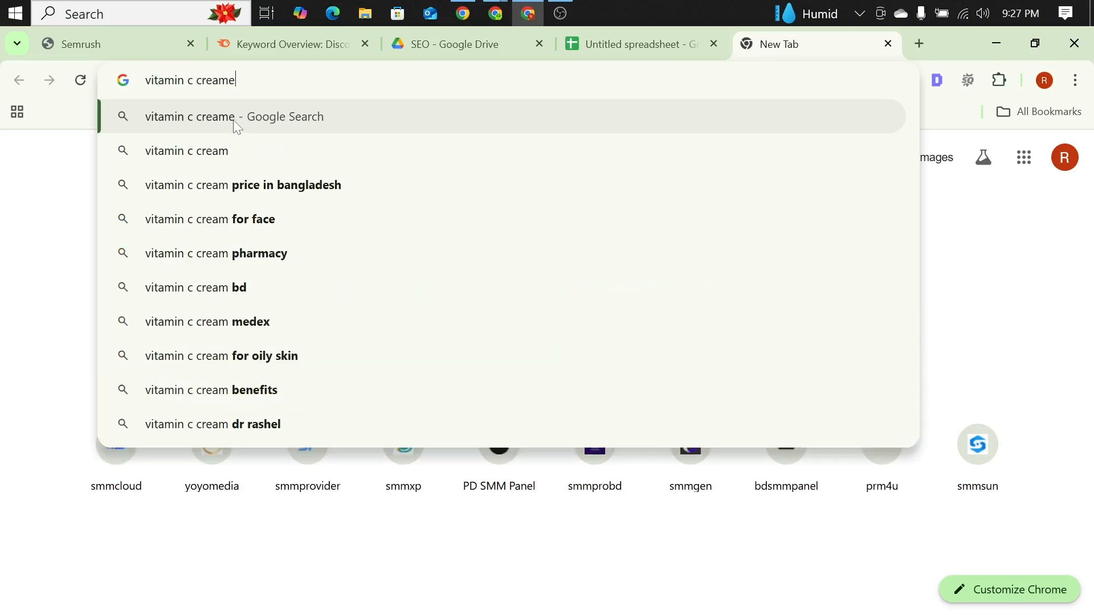
pyautogui.press('BackSpace')
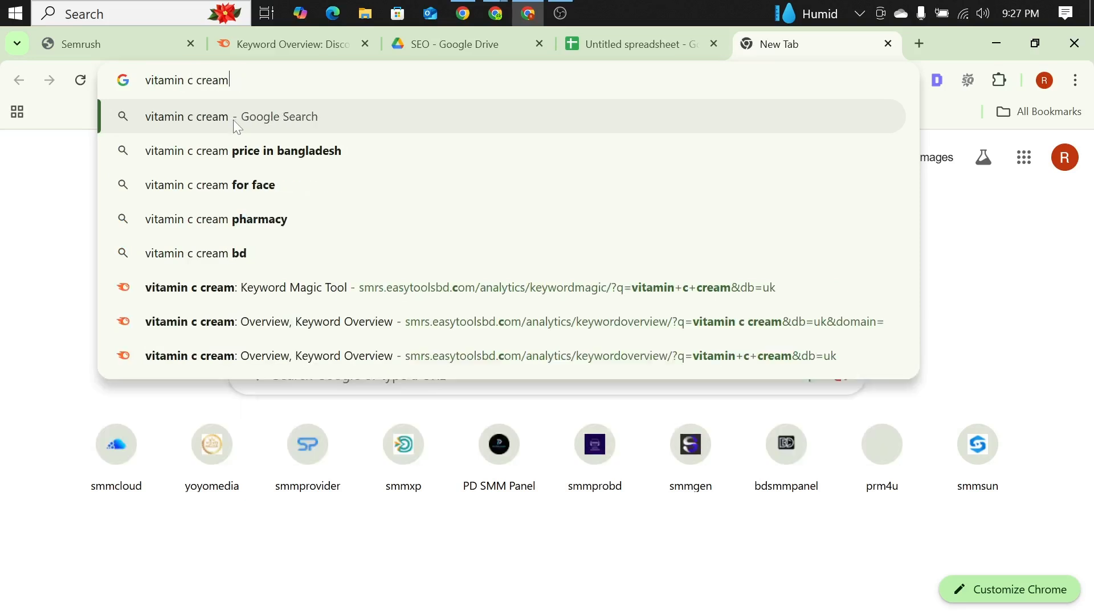
pyautogui.write('in')
pyautogui.write(' uk')
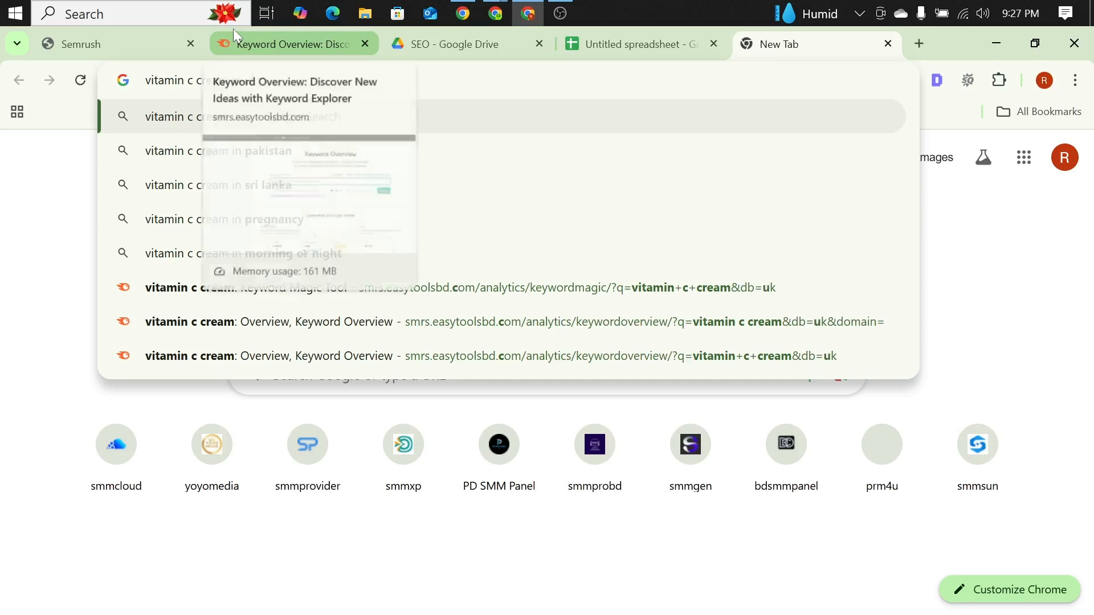
pyautogui.press('Return')
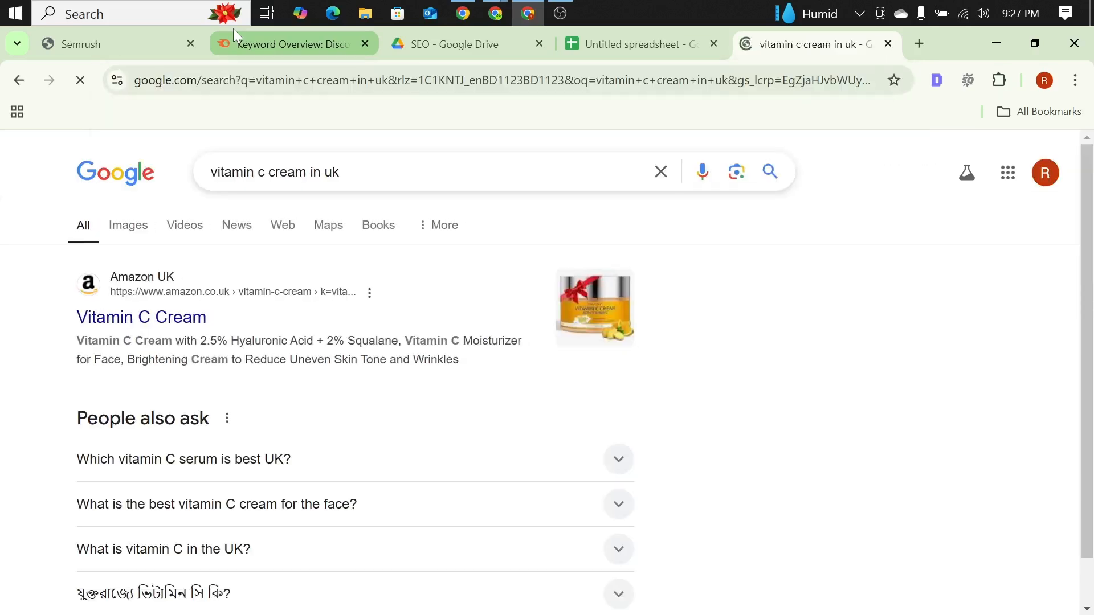
# Step: Review the search results, inspect Superdrug's "Vitamin C for Skin" page, and return to the results
pyautogui.scroll(-3, 125, 363)
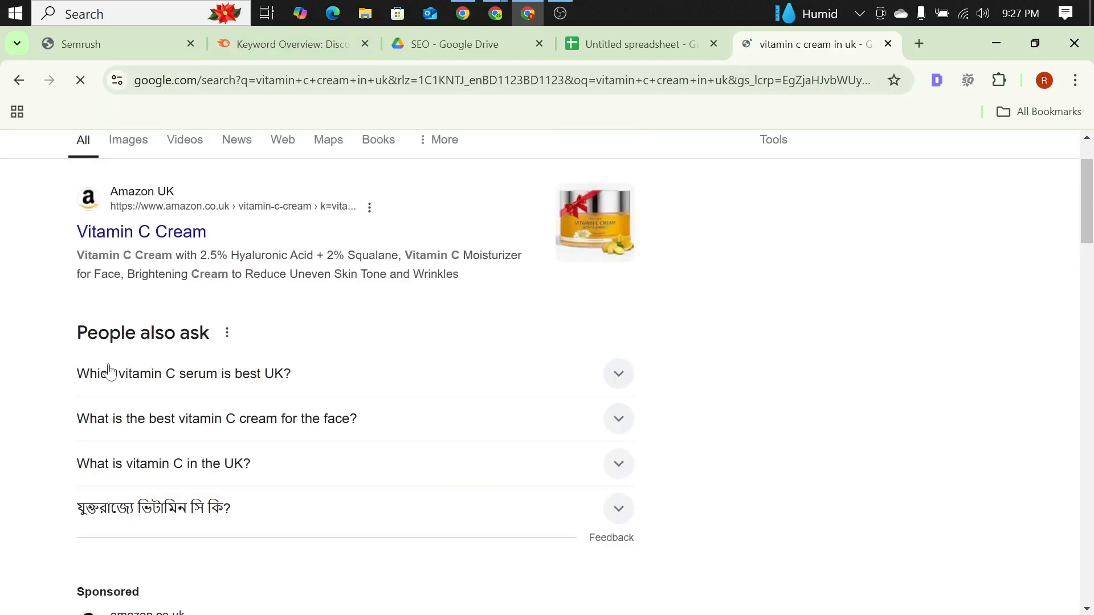
pyautogui.scroll(-8, 3, 336)
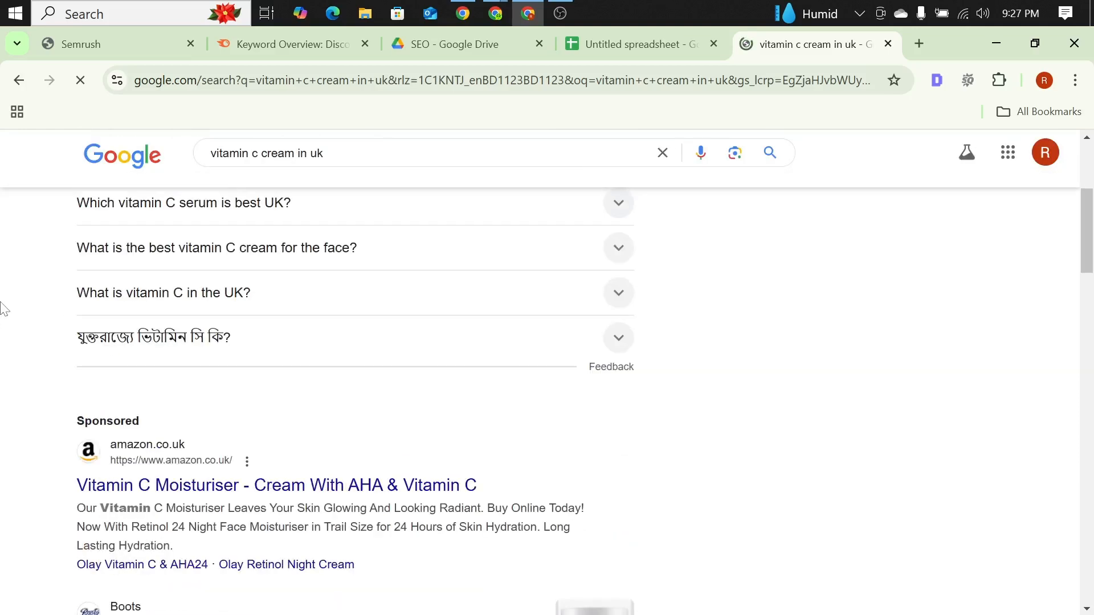
pyautogui.scroll(-4, 5, 293)
pyautogui.scroll(-10, 2, 327)
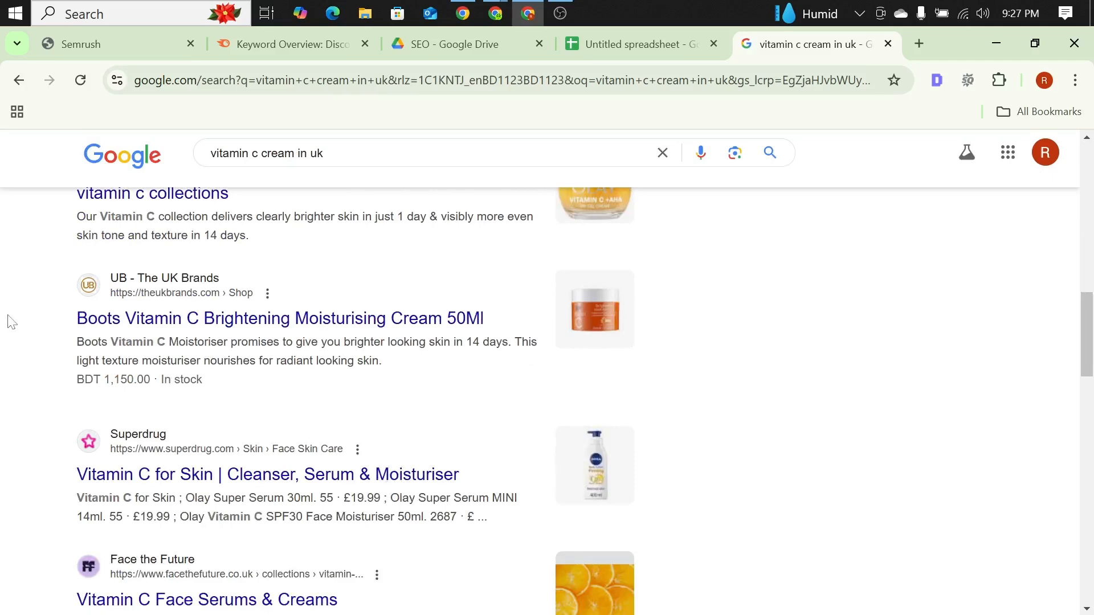
pyautogui.scroll(-4, 12, 318)
pyautogui.scroll(1, 12, 317)
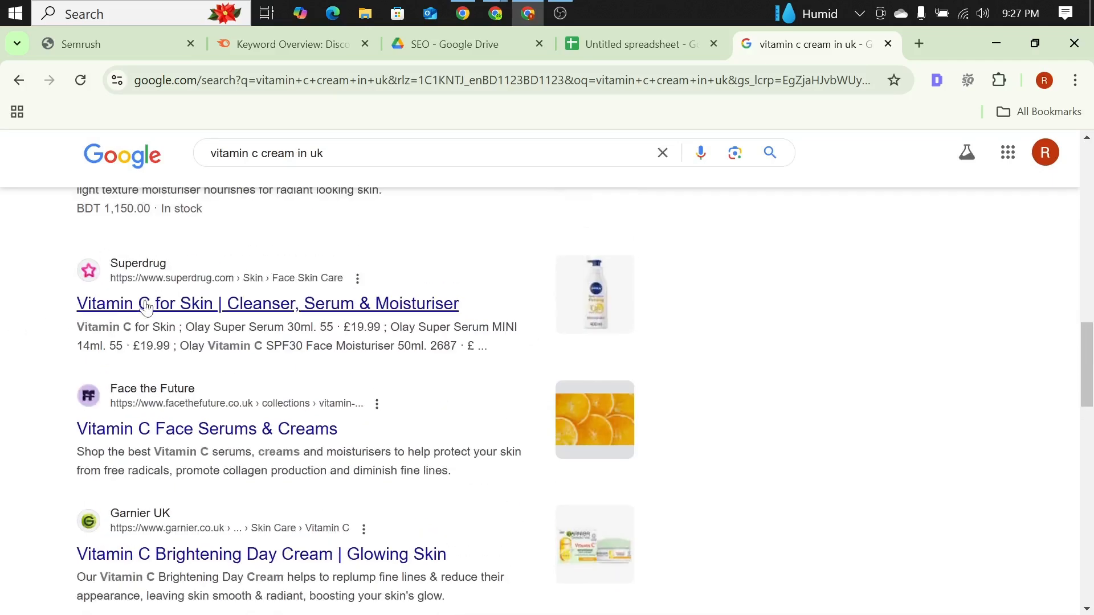
pyautogui.click(201, 303)
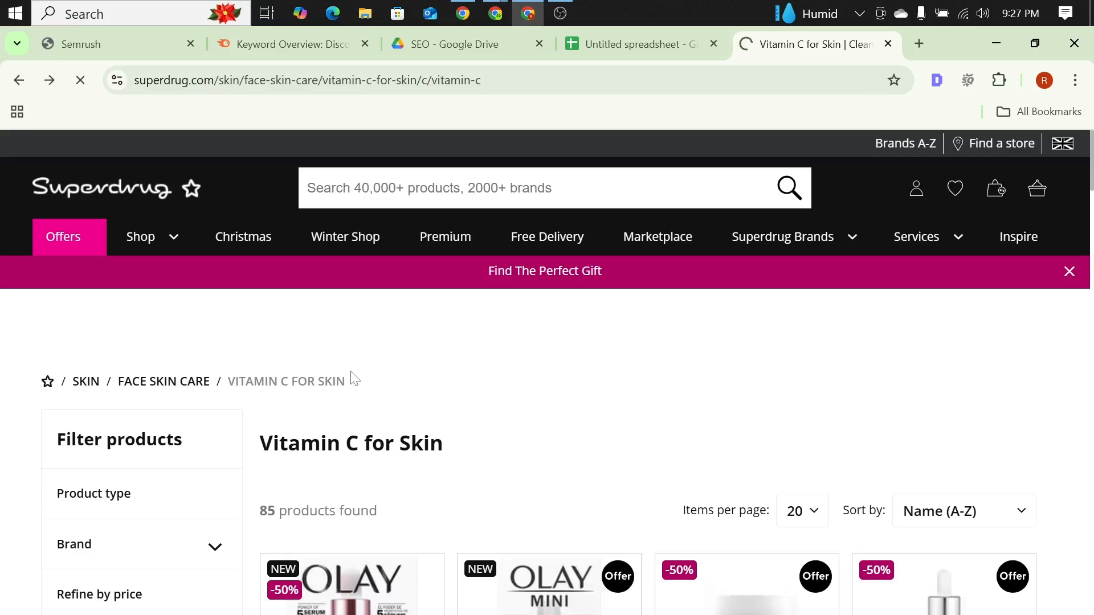
pyautogui.hotkey('alt', 'Left')
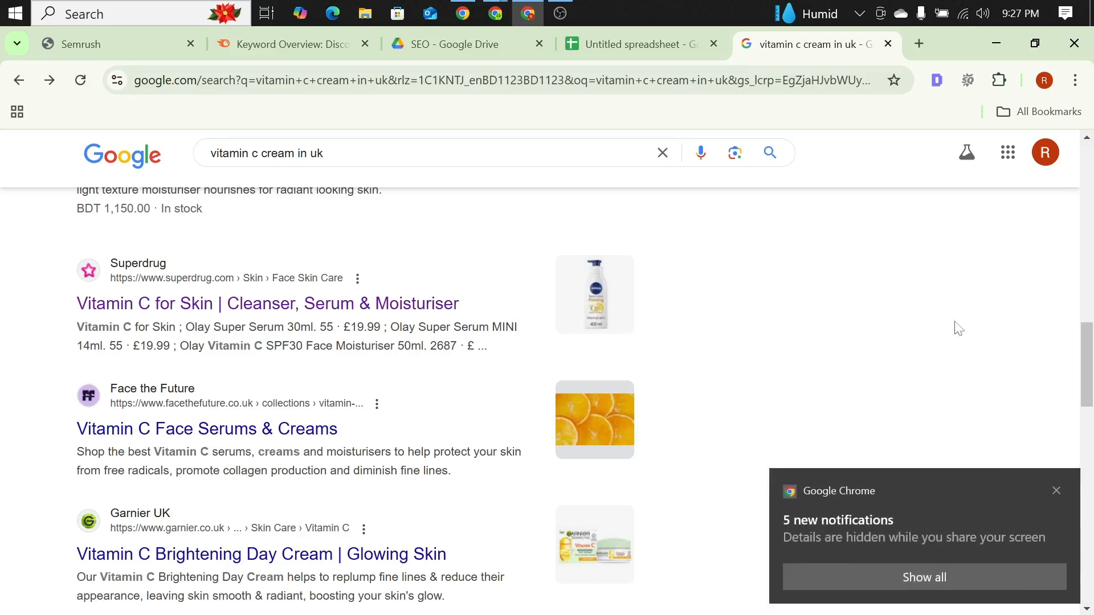
# Step: Dismiss the notification and open the Garnier UK result "Vitamin C Brightening Day Cream | Glowing Skin"
pyautogui.click(1056, 491)
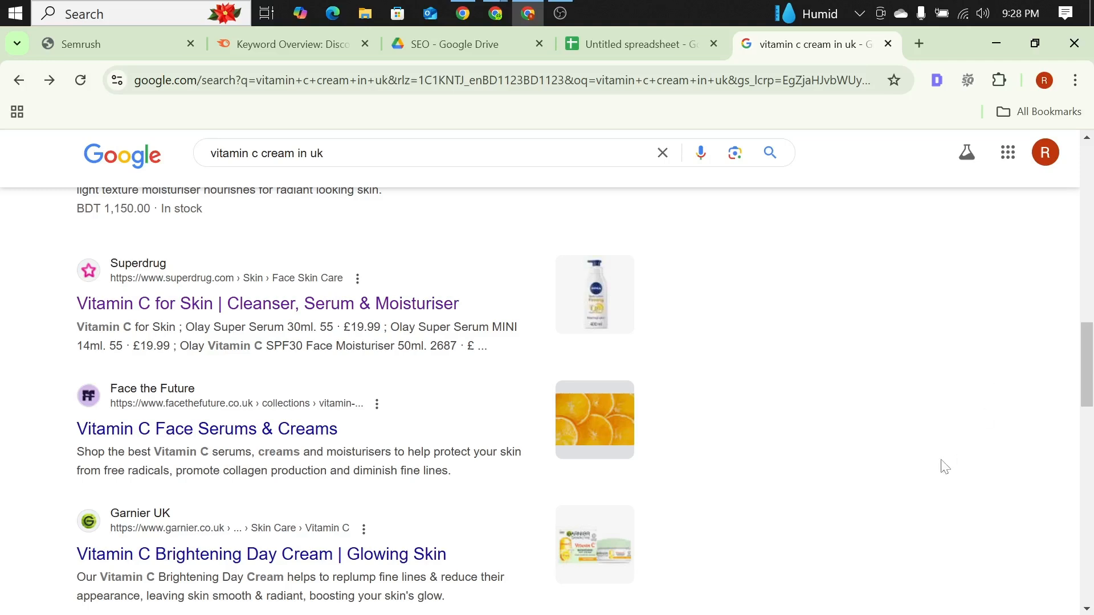
pyautogui.scroll(-3, 547, 370)
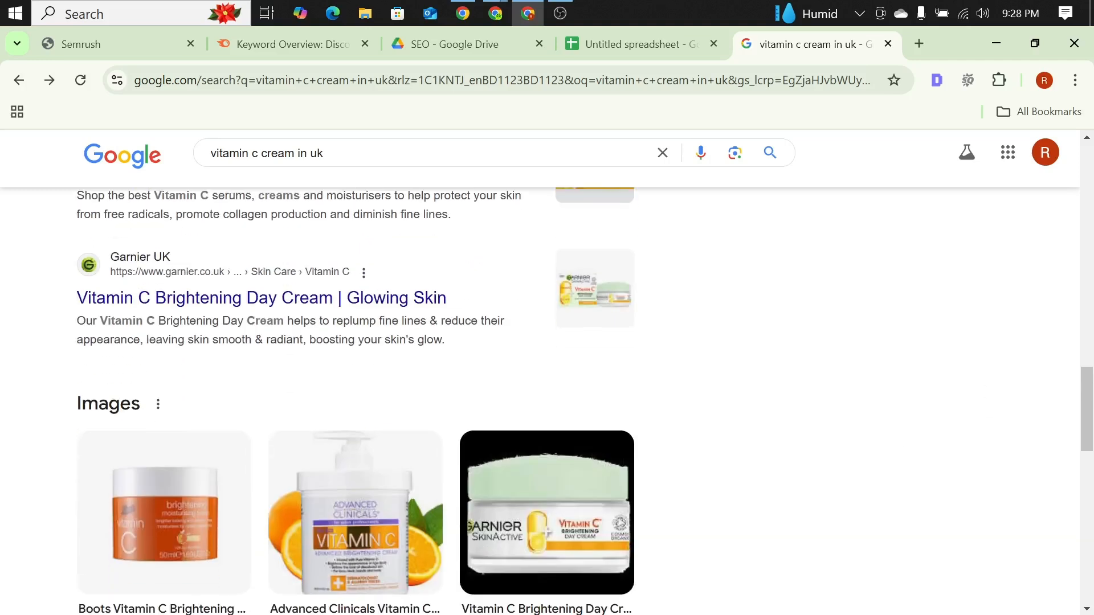
pyautogui.click(204, 309)
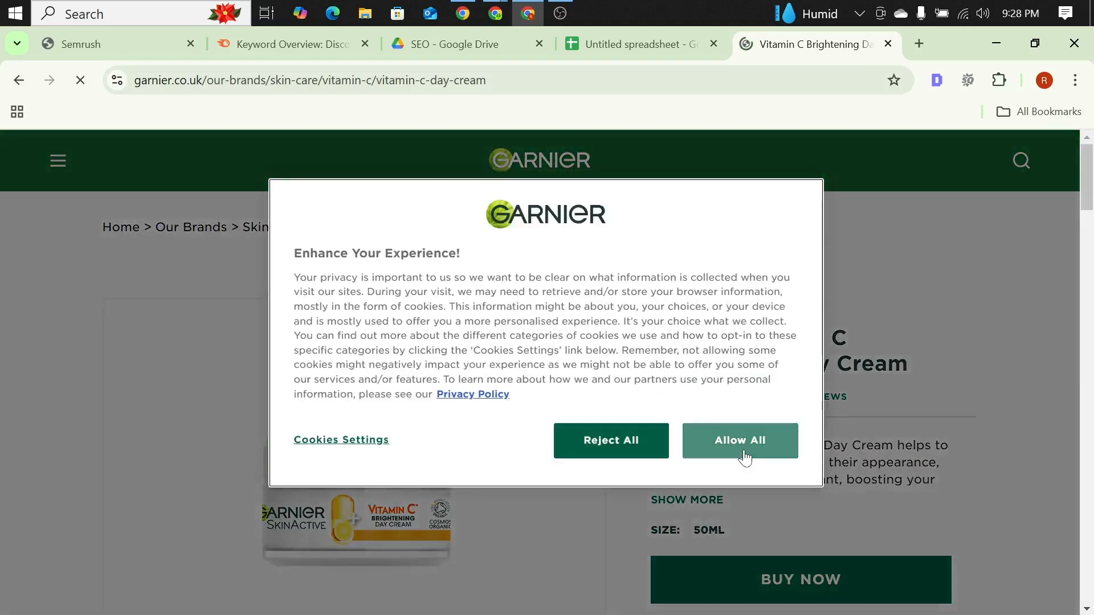
# Step: Go from the Garnier day cream page to the Garnier UK homepage and select its web address
pyautogui.click(559, 432)
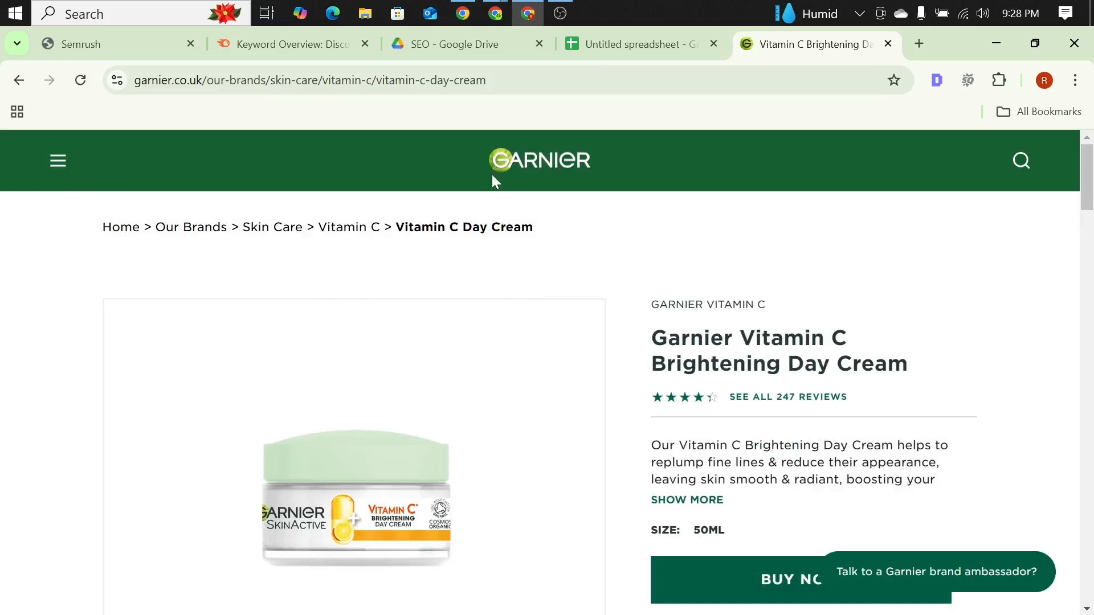
pyautogui.click(492, 177)
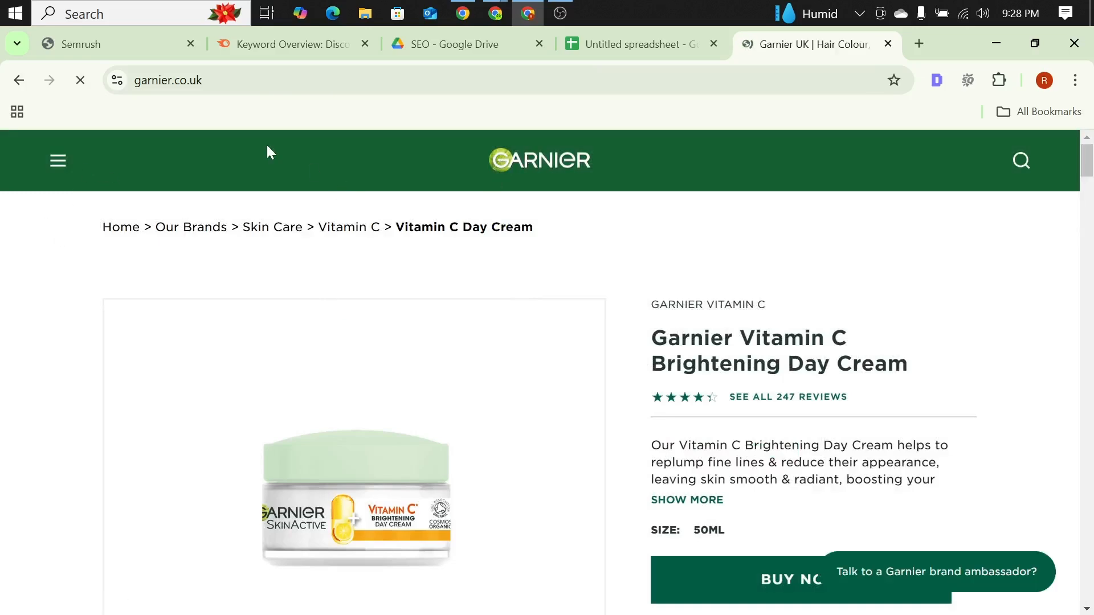
pyautogui.click(263, 80)
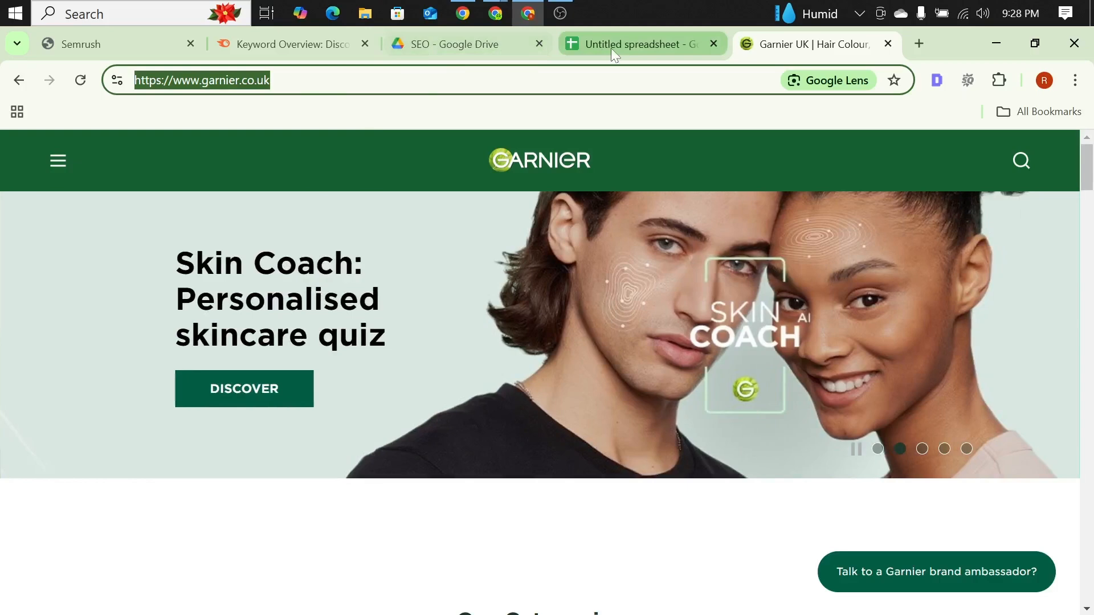
# Step: Close the Garnier page and search Google for "vitamin c cream in uk" in a new browser tab
pyautogui.click(611, 48)
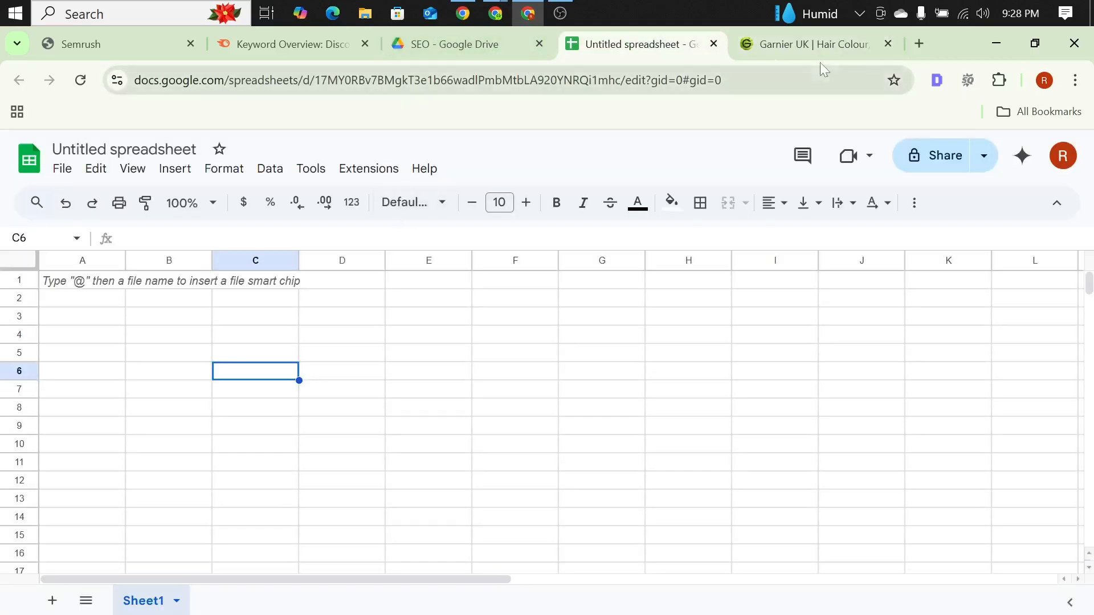
pyautogui.click(887, 44)
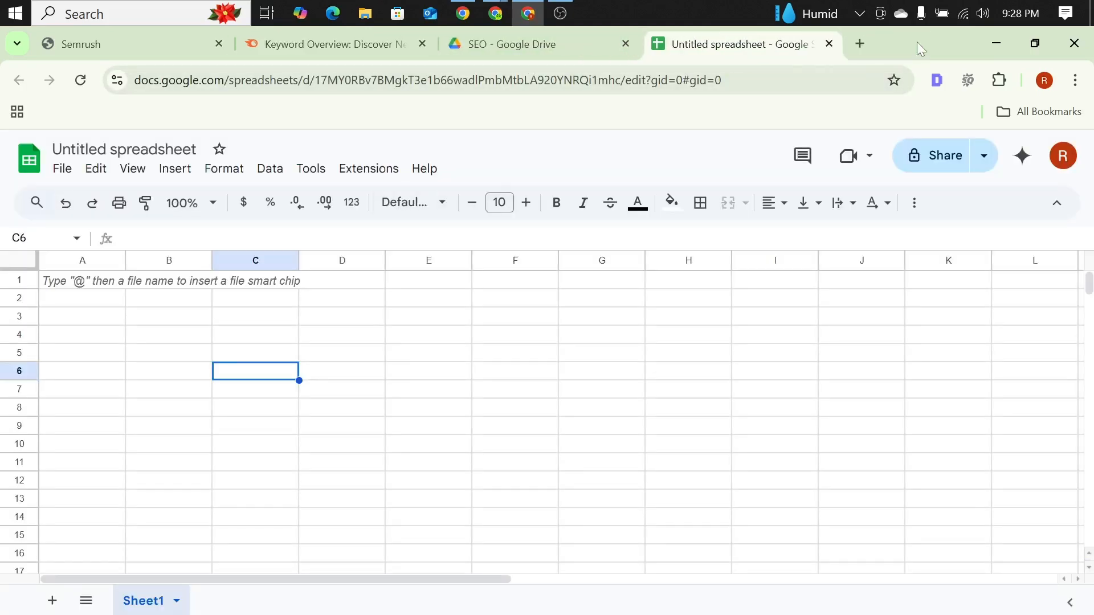
pyautogui.click(860, 44)
pyautogui.write('v')
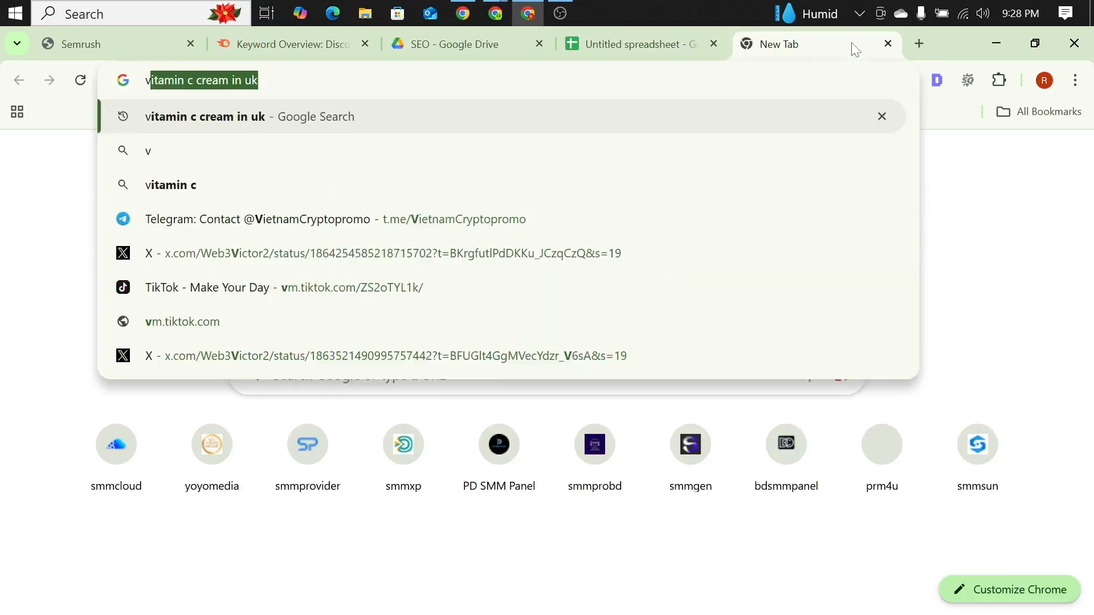
pyautogui.write('itamin ')
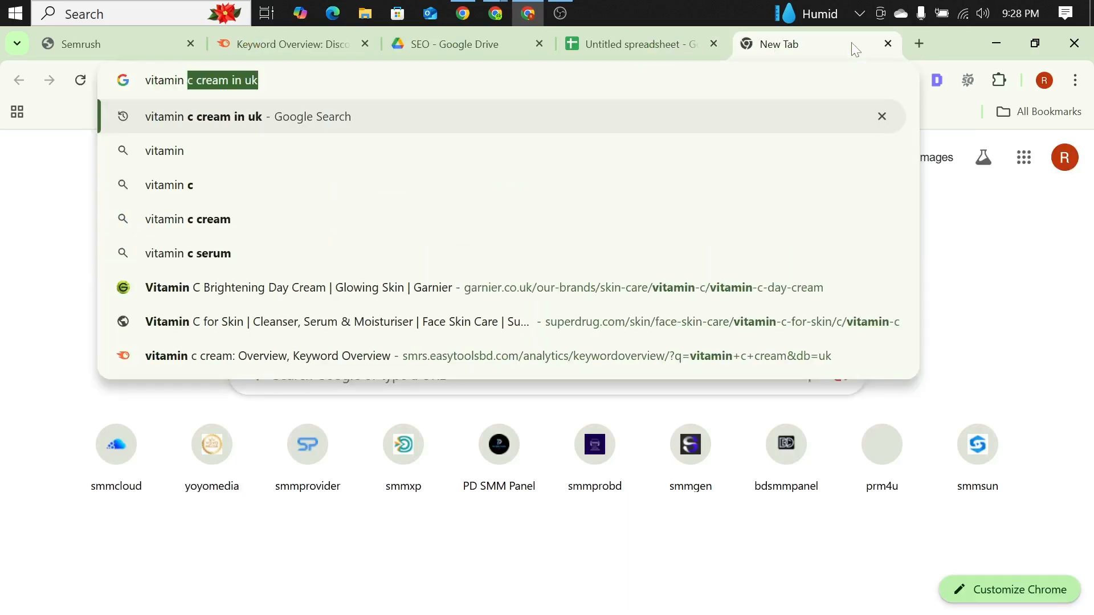
pyautogui.write('c cream')
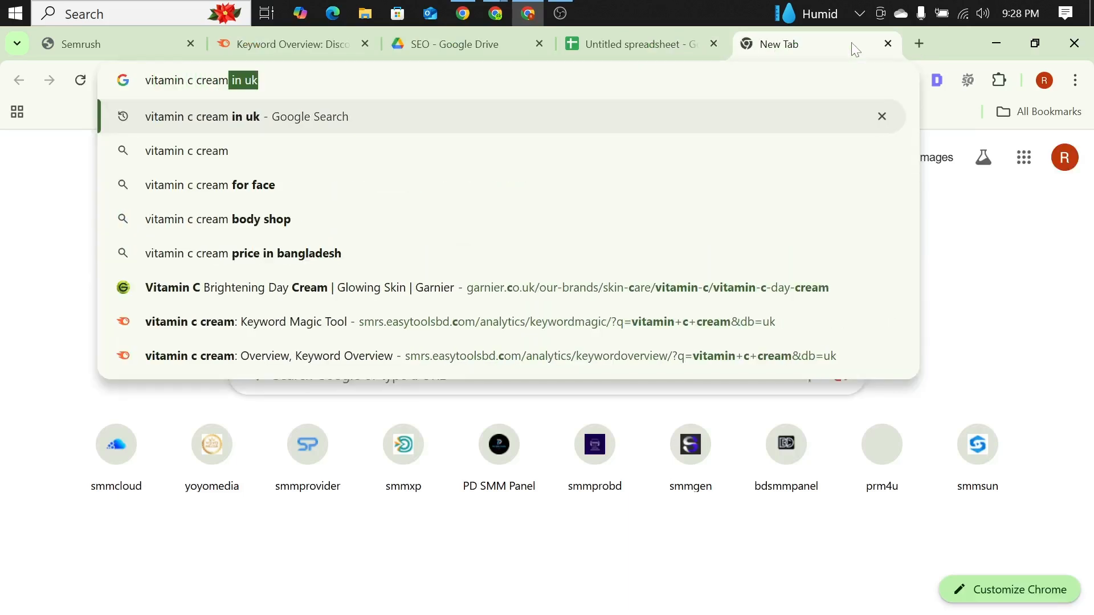
pyautogui.write(' in ')
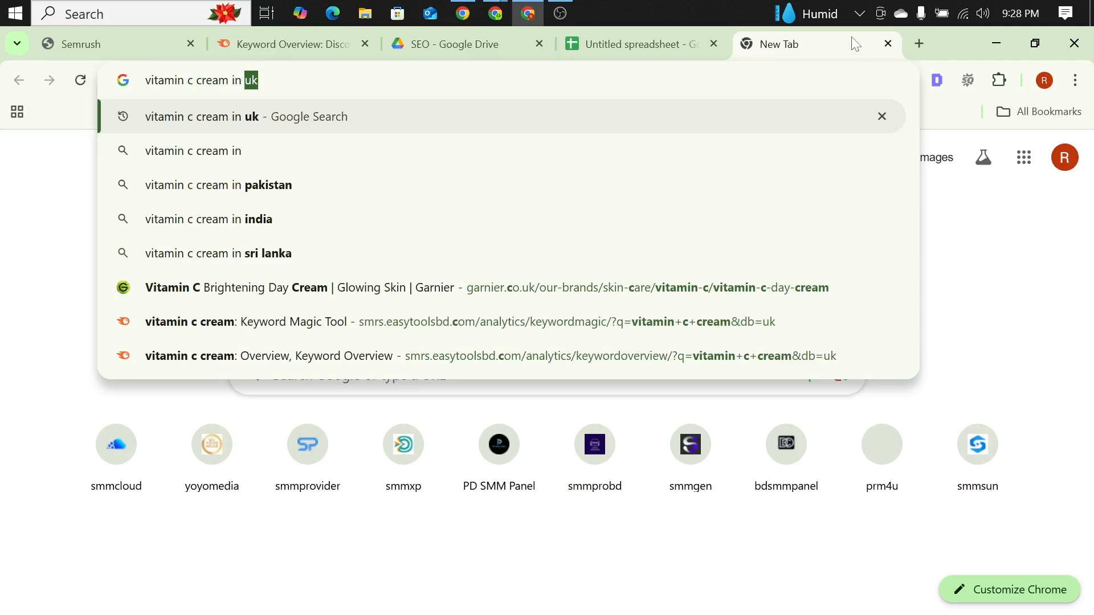
pyautogui.write('uk')
pyautogui.press('Return')
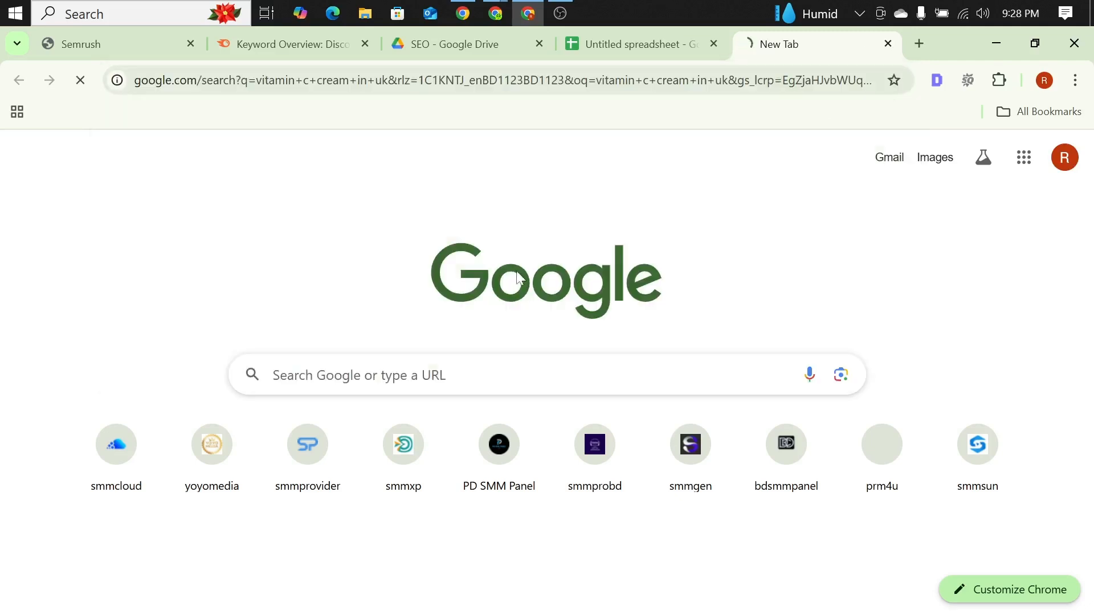
# Step: Review the UK vitamin C cream results and open the next page of search results
pyautogui.scroll(-15, 350, 328)
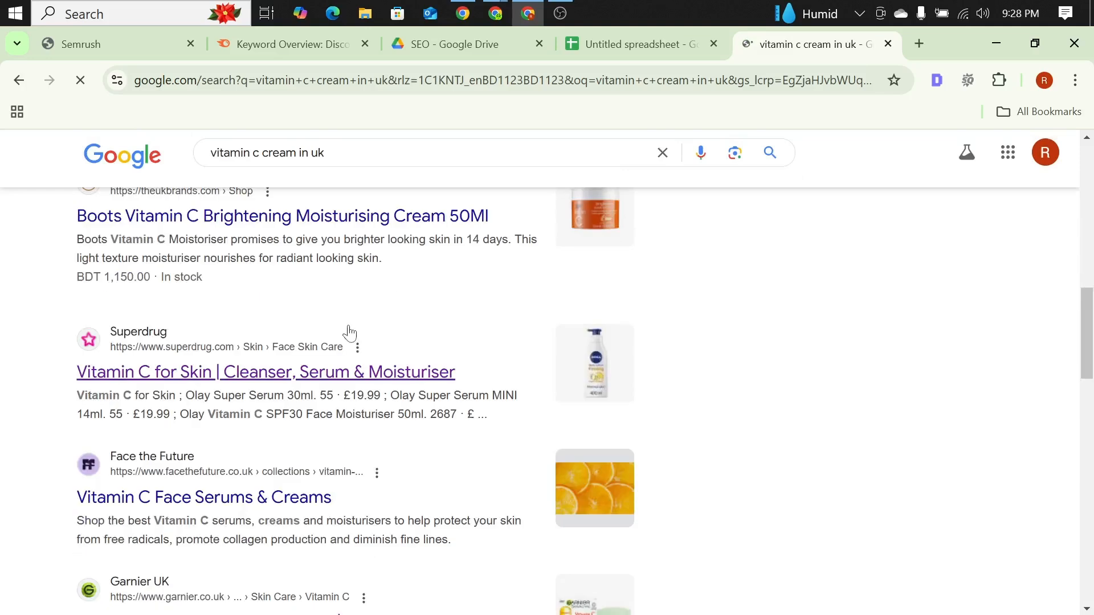
pyautogui.scroll(-5, 348, 311)
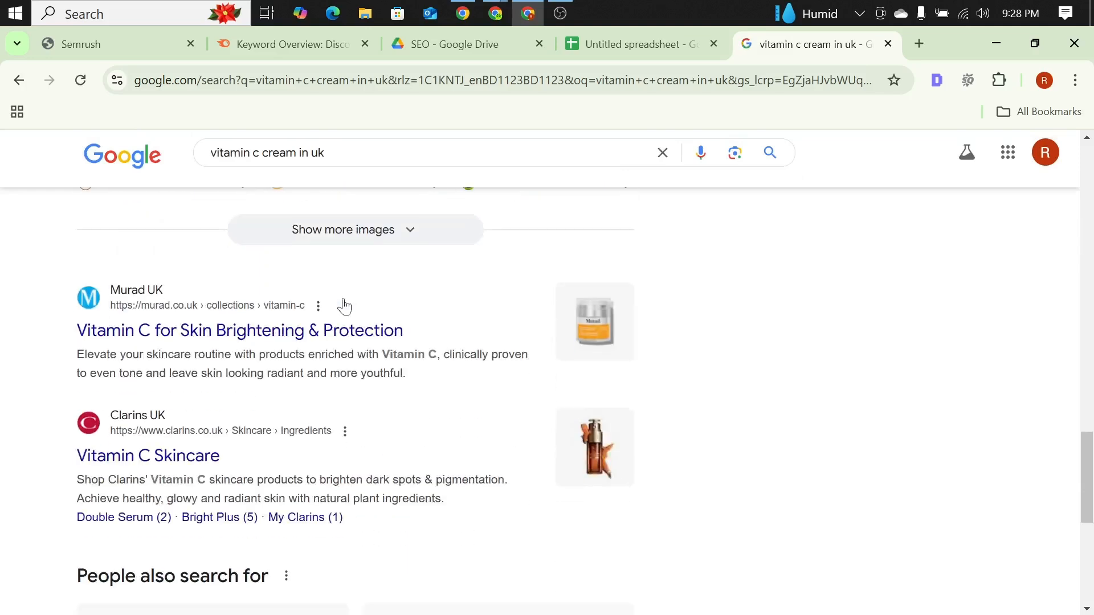
pyautogui.scroll(-4, 298, 293)
pyautogui.scroll(7, 293, 289)
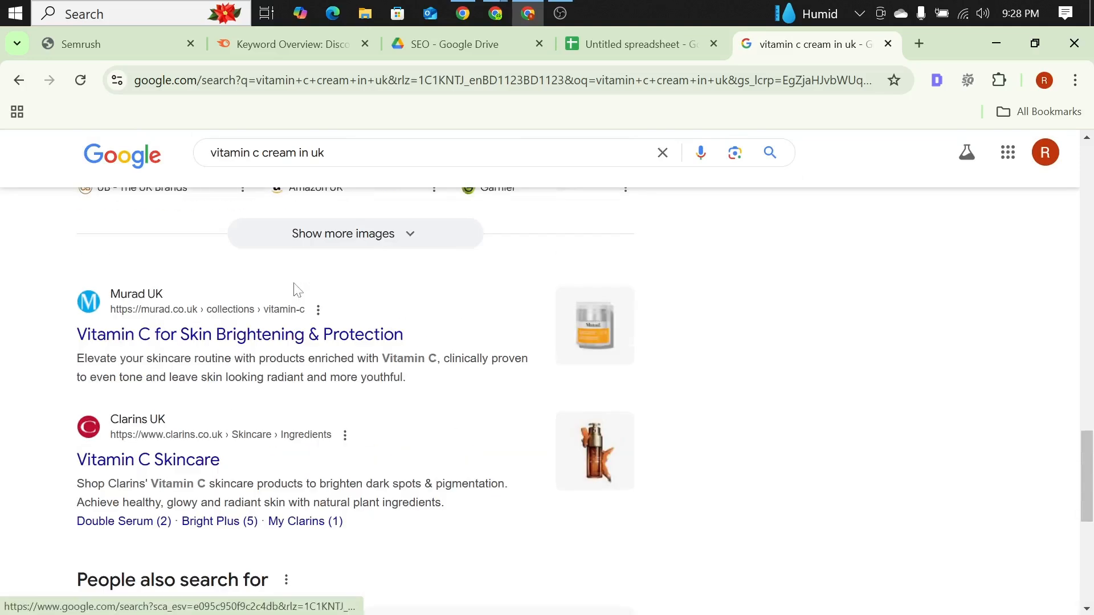
pyautogui.scroll(-7, 285, 342)
pyautogui.click(272, 461)
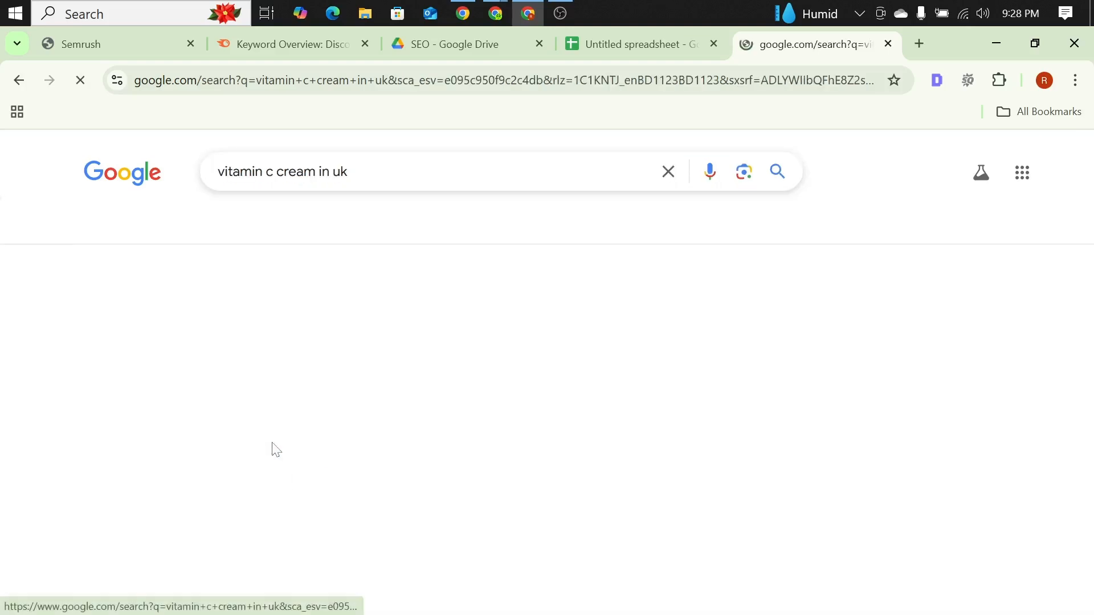
pyautogui.scroll(-5, 311, 319)
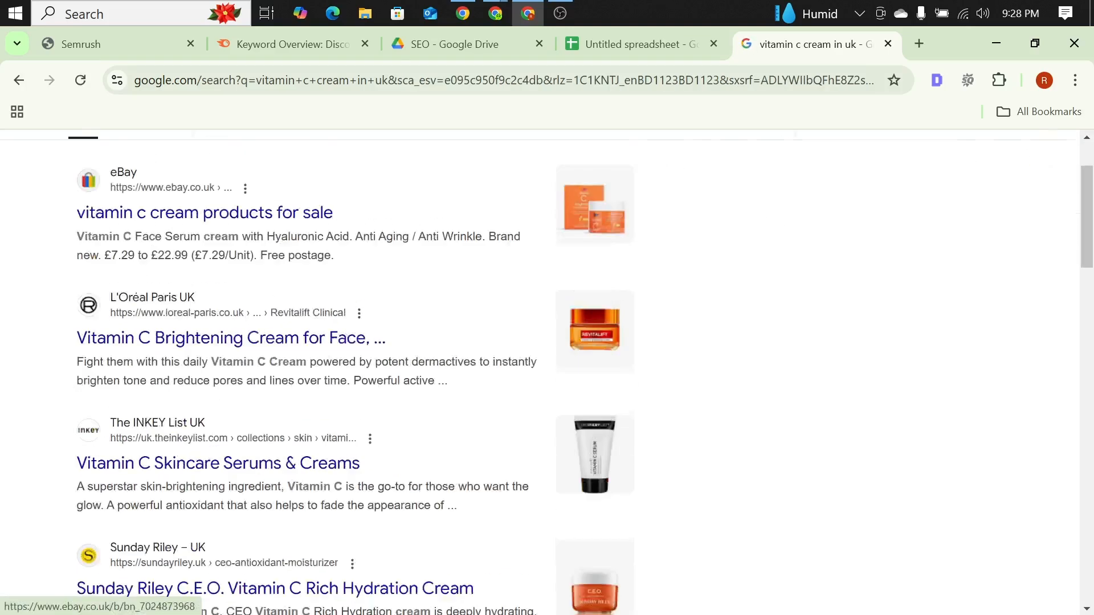
# Step: Check the ongoing Google Meet call in the other browser window, and return to the search results
pyautogui.moveTo(495, 13)
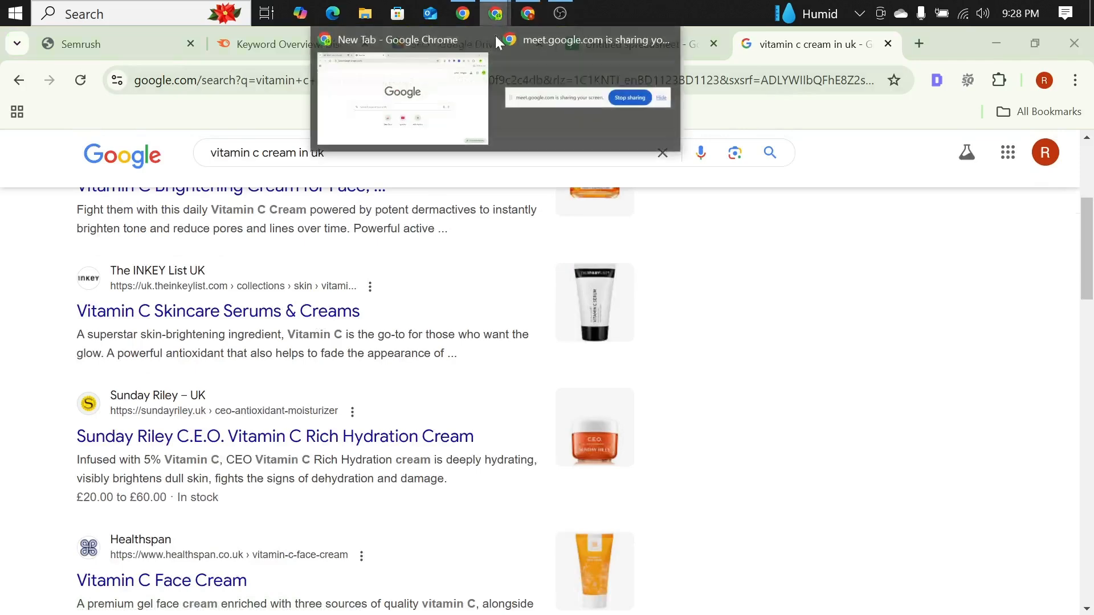
pyautogui.click(413, 118)
pyautogui.click(185, 43)
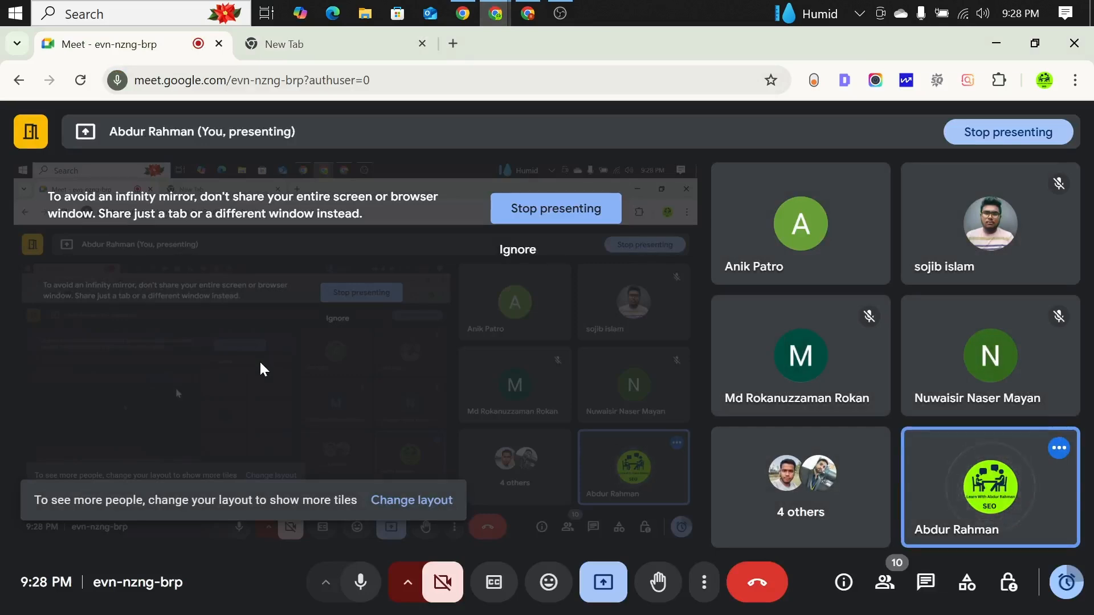
pyautogui.click(535, 14)
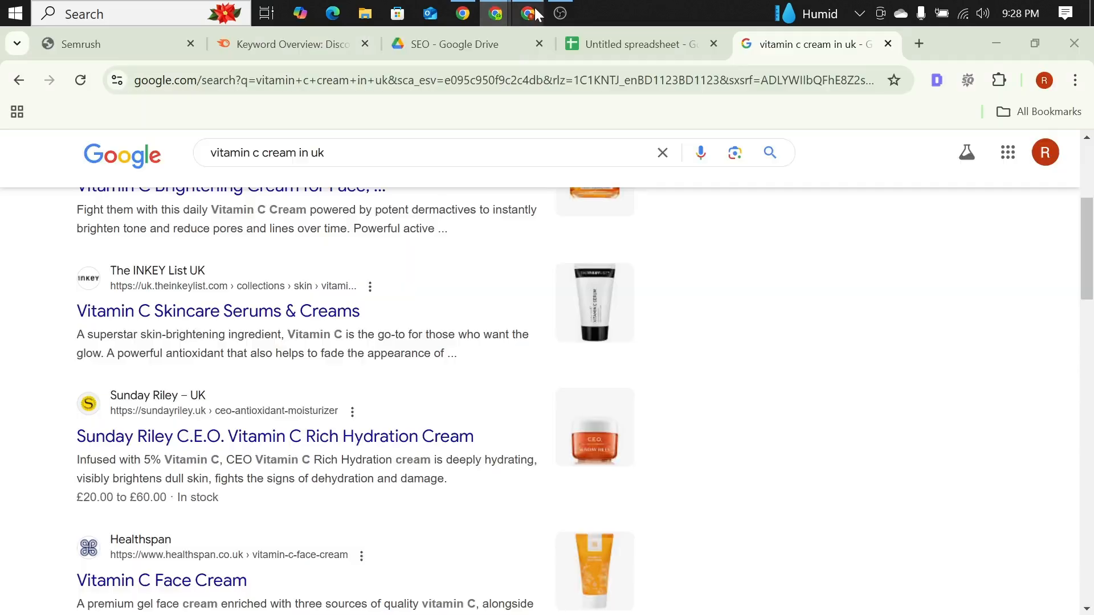
# Step: Examine the brands listed on this results page and open Healthspan's "Vitamin C Face Cream" result
pyautogui.scroll(-3, 240, 390)
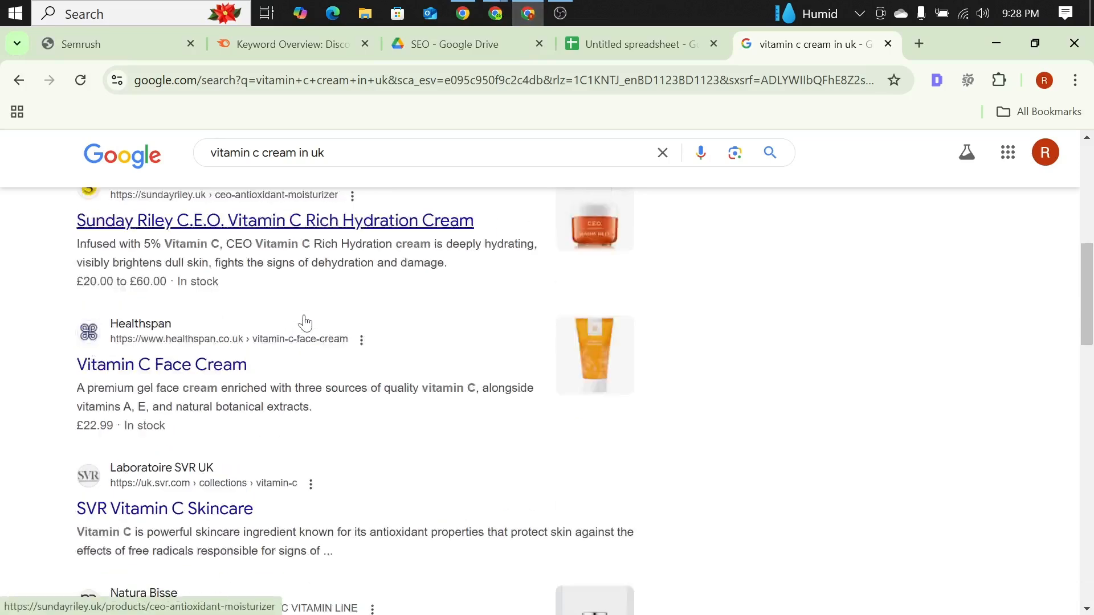
pyautogui.scroll(-2, 305, 323)
pyautogui.scroll(-5, 308, 311)
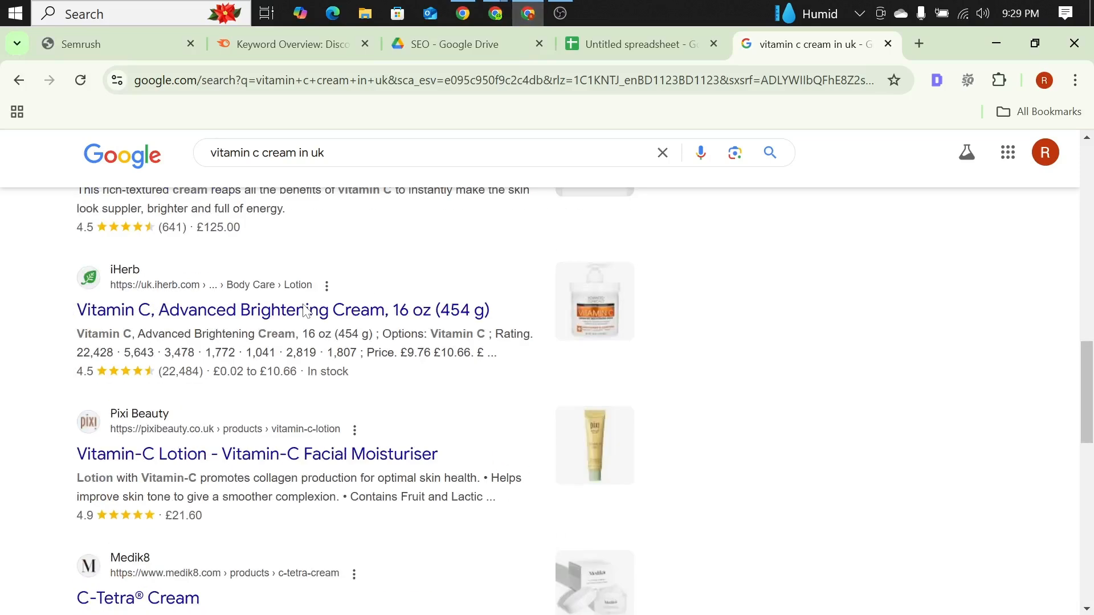
pyautogui.scroll(-5, 303, 309)
pyautogui.scroll(-8, 304, 311)
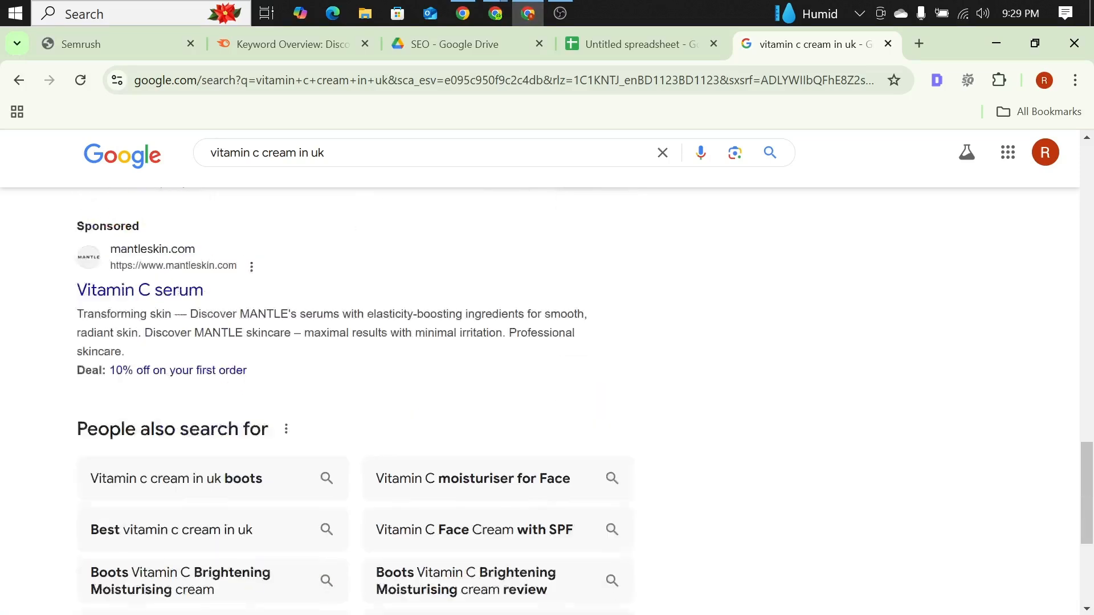
pyautogui.scroll(20, 304, 310)
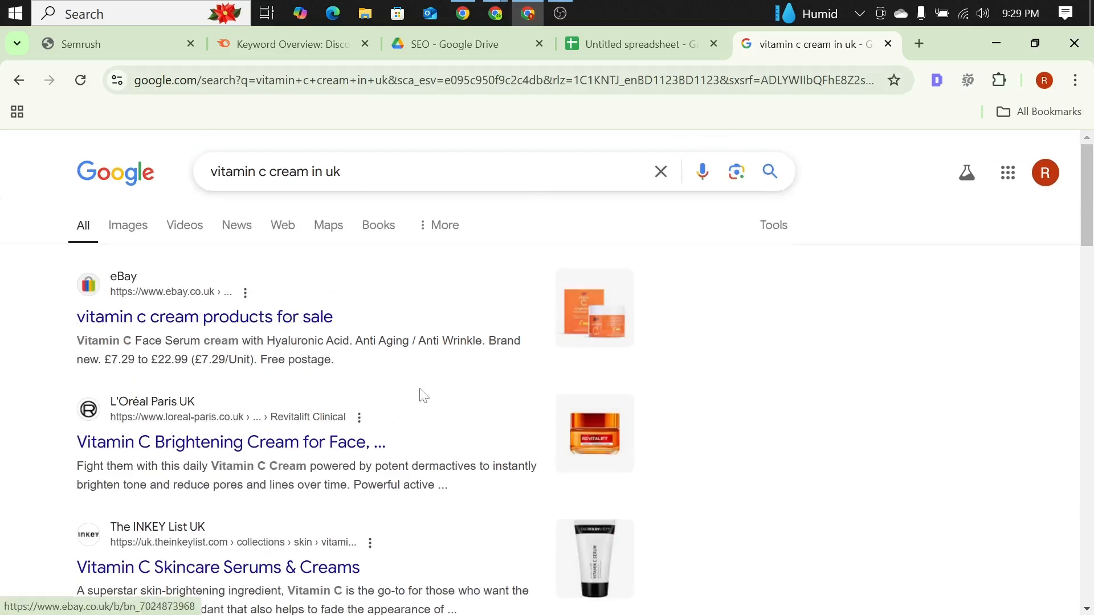
pyautogui.scroll(-1, 272, 396)
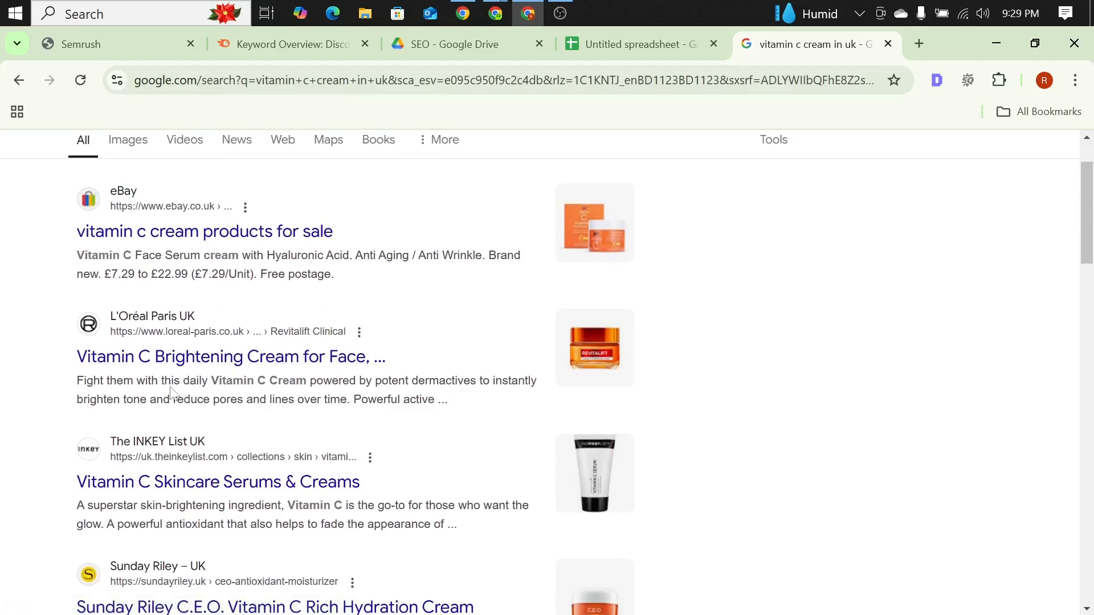
pyautogui.scroll(-2, 290, 393)
pyautogui.scroll(-2, 304, 396)
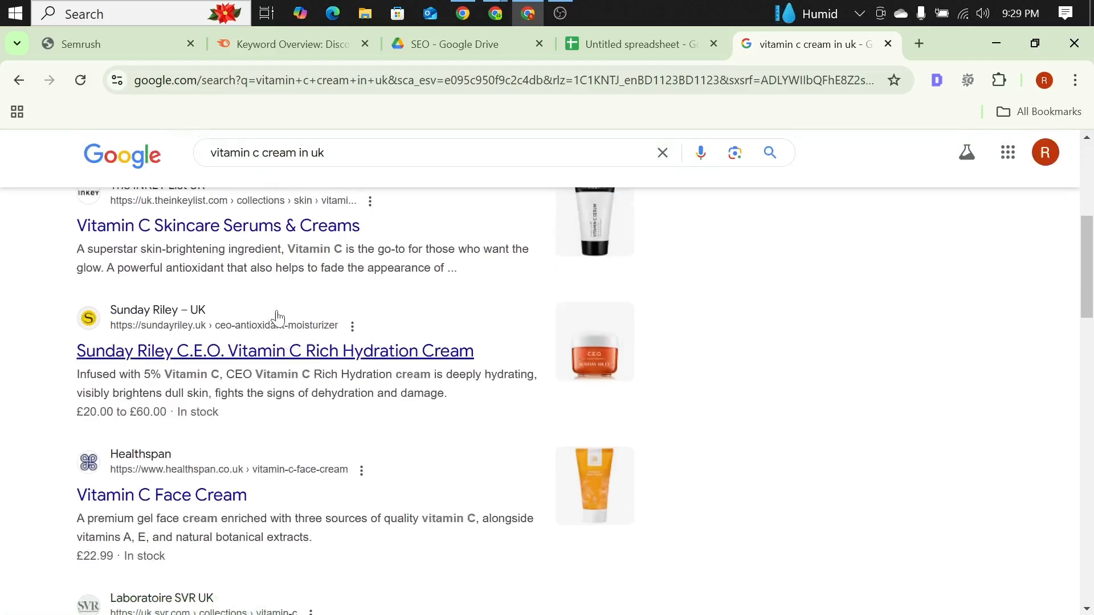
pyautogui.scroll(-1, 267, 336)
pyautogui.click(171, 420)
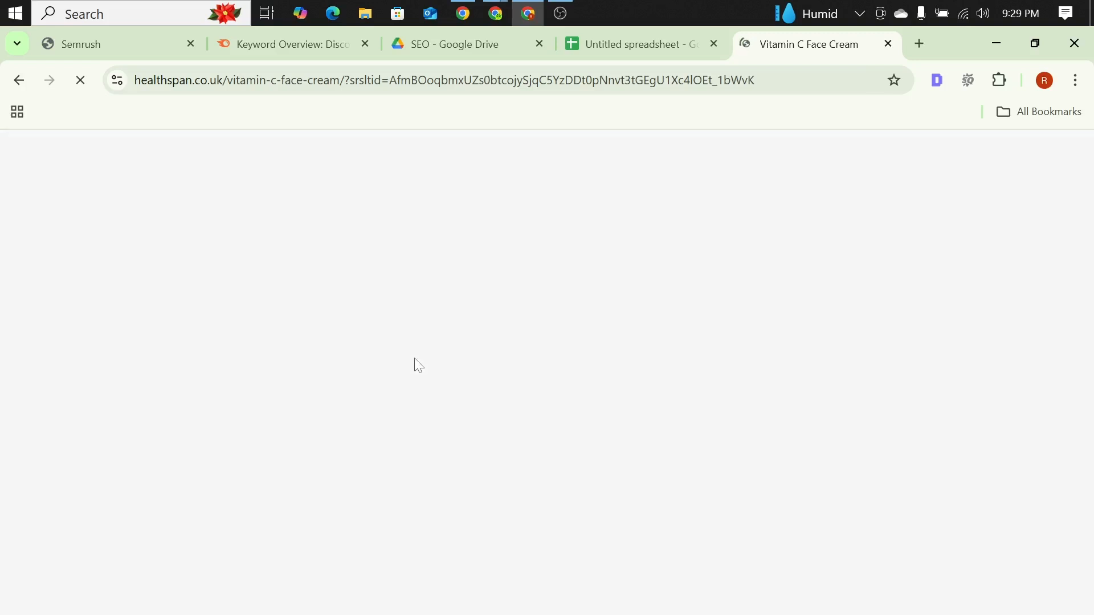
# Step: Inspect Healthspan's product page, return to the search results, and select the Healthspan result again
pyautogui.scroll(-2, 319, 362)
pyautogui.scroll(2, 316, 359)
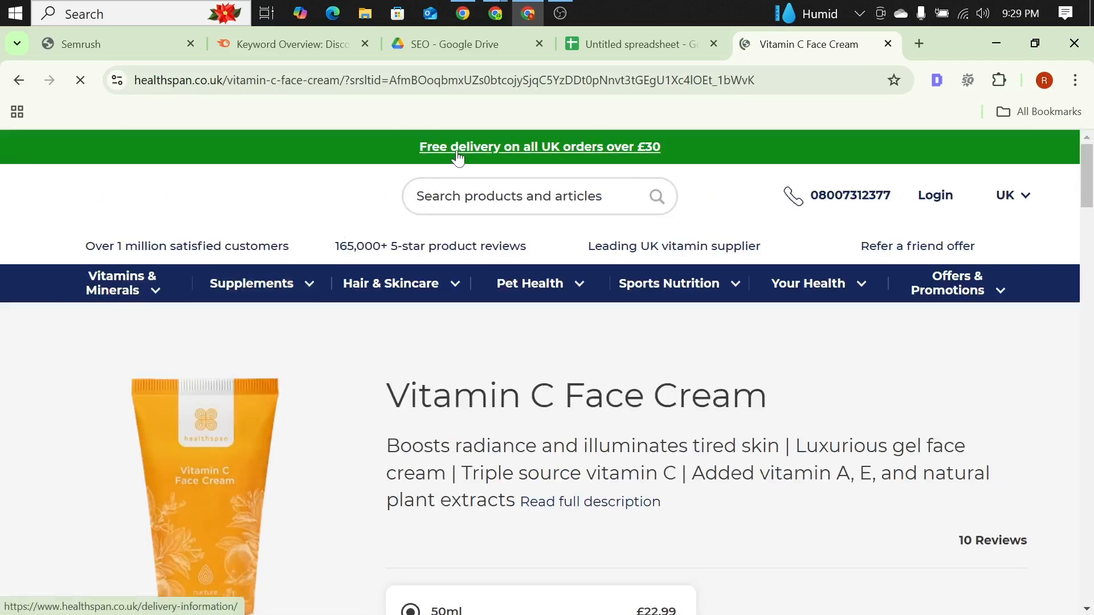
pyautogui.click(19, 78)
pyautogui.scroll(-1, 141, 234)
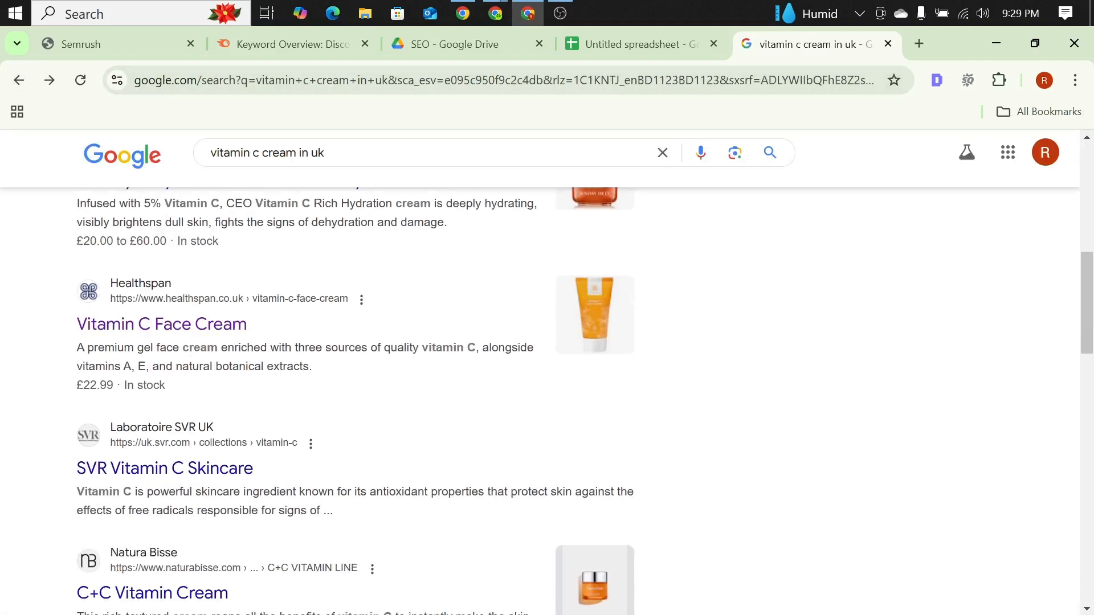
pyautogui.click(183, 325)
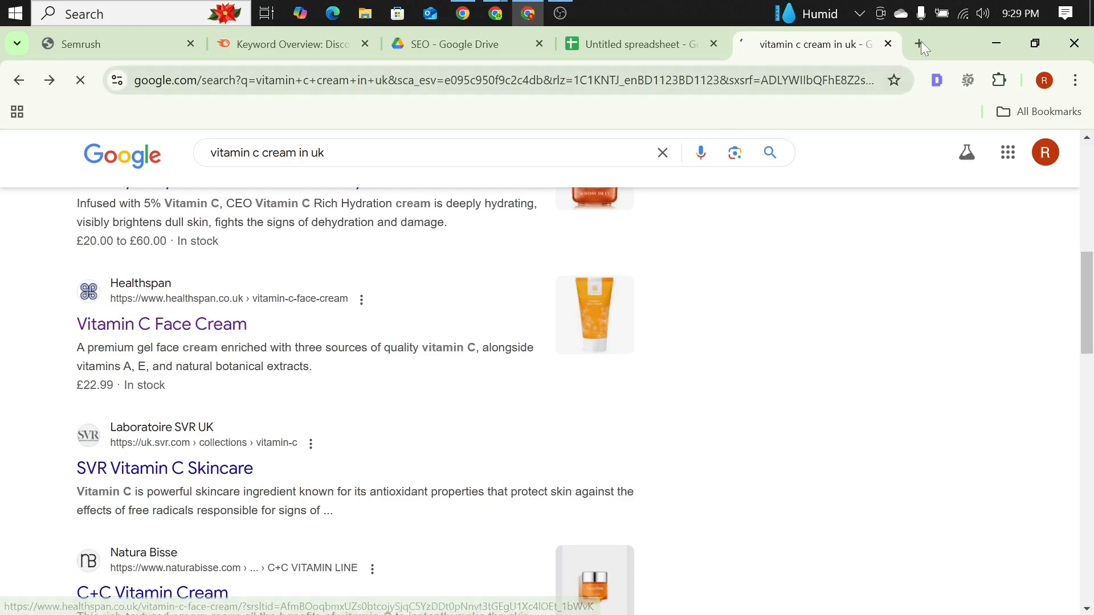
# Step: Close the tab with the Healthspan result and repeat the Google search "vitamin c cream in uk" in a fresh tab
pyautogui.click(887, 44)
pyautogui.click(859, 44)
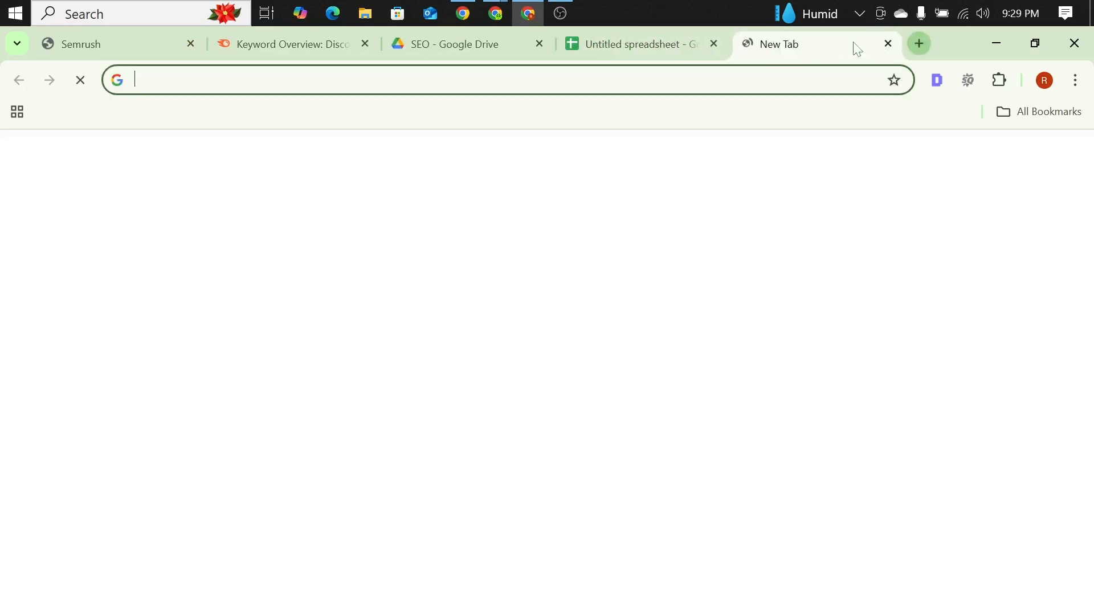
pyautogui.write('vitamin ')
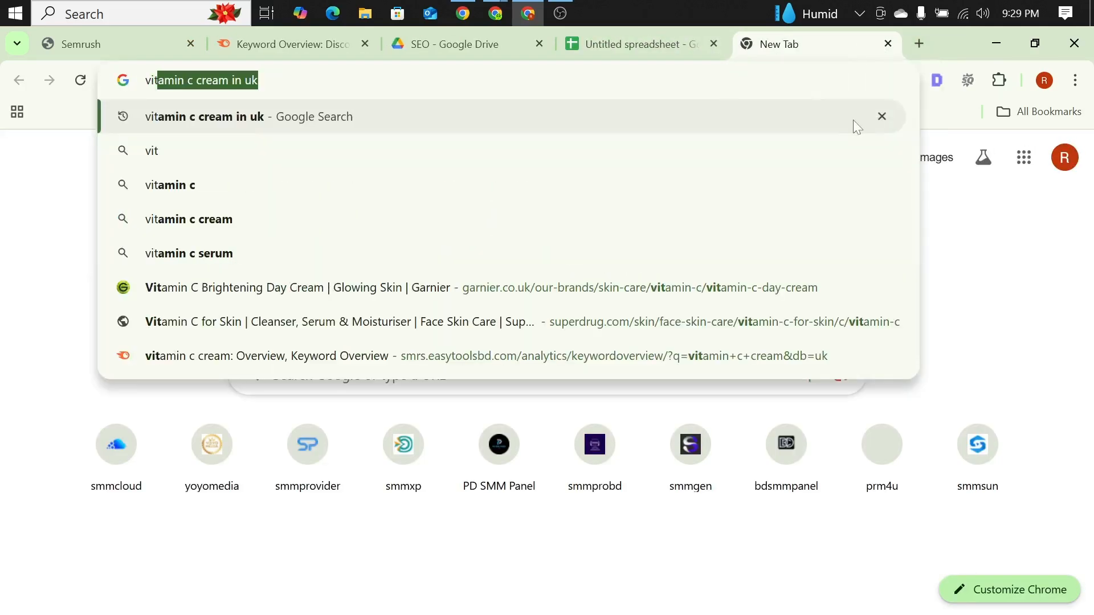
pyautogui.write('c cream ')
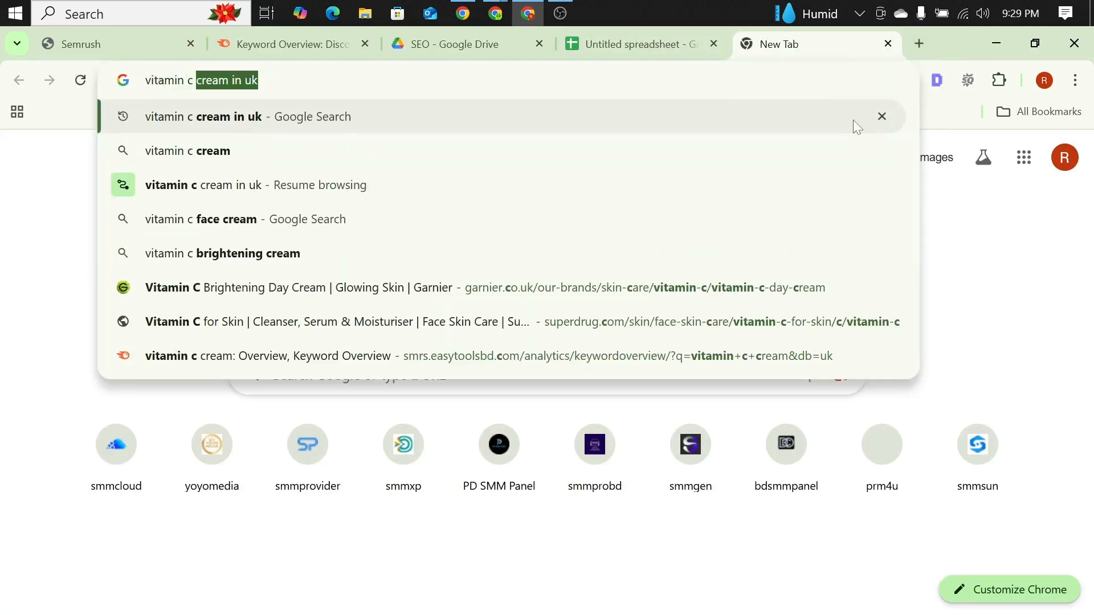
pyautogui.write('in ')
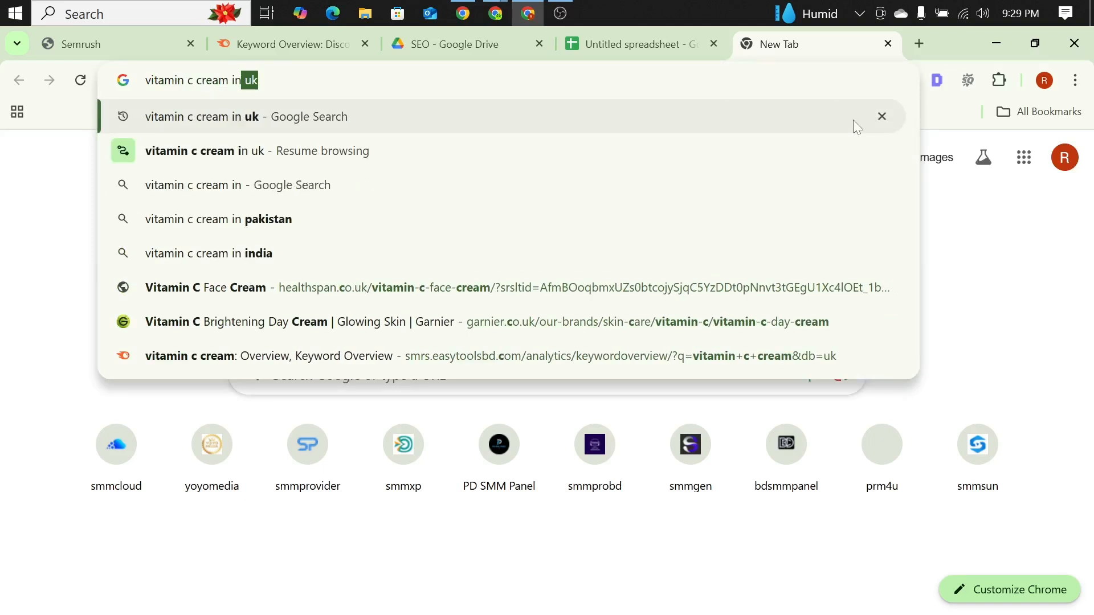
pyautogui.write('un')
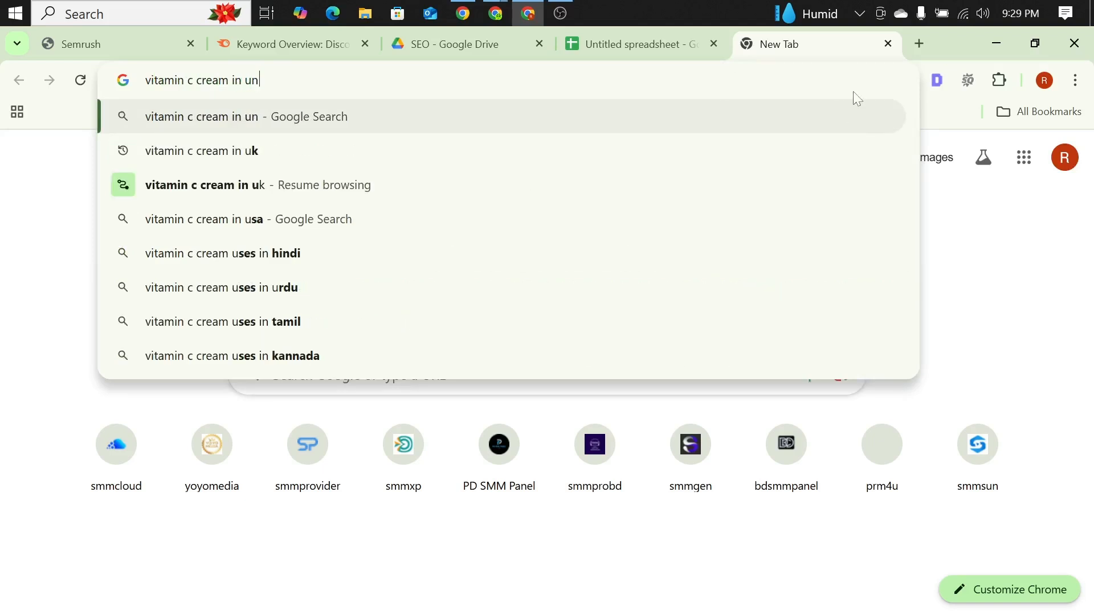
pyautogui.press('BackSpace')
pyautogui.press('BackSpace')
pyautogui.press('BackSpace')
pyautogui.write('uk')
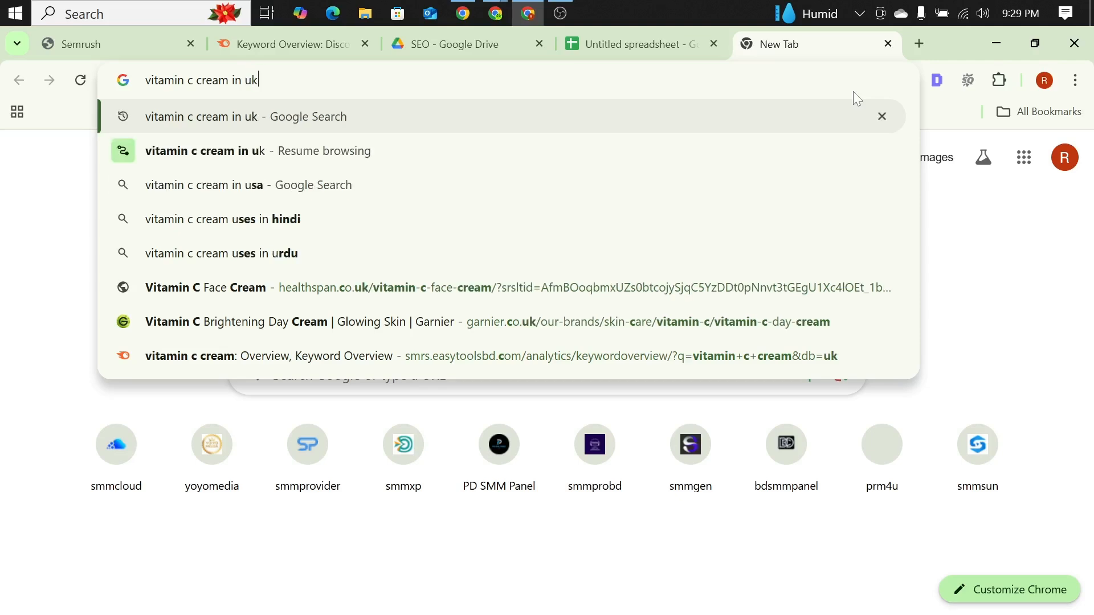
pyautogui.press('Return')
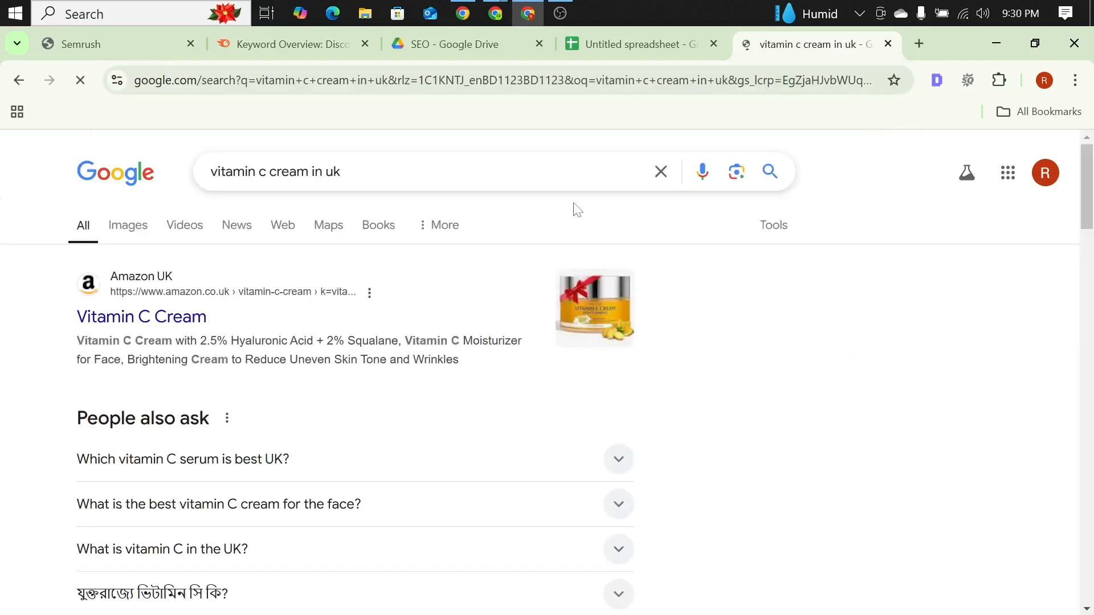
# Step: From Garnier UK's "Vitamin C Brightening Day Cream" search result, reach the brand's homepage and copy its web address
pyautogui.scroll(-15, 8, 286)
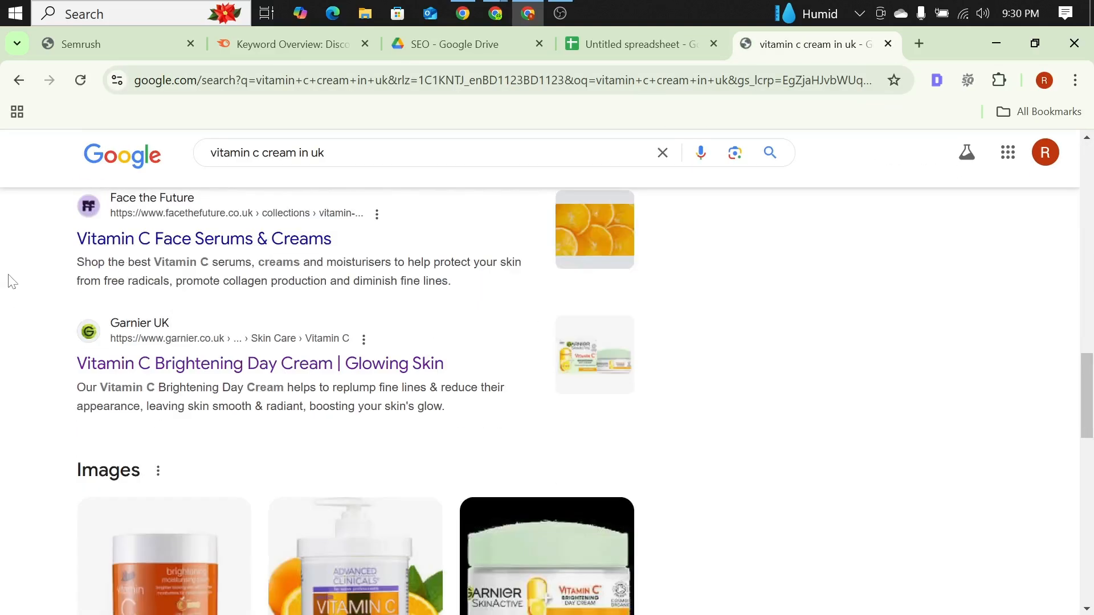
pyautogui.click(221, 365)
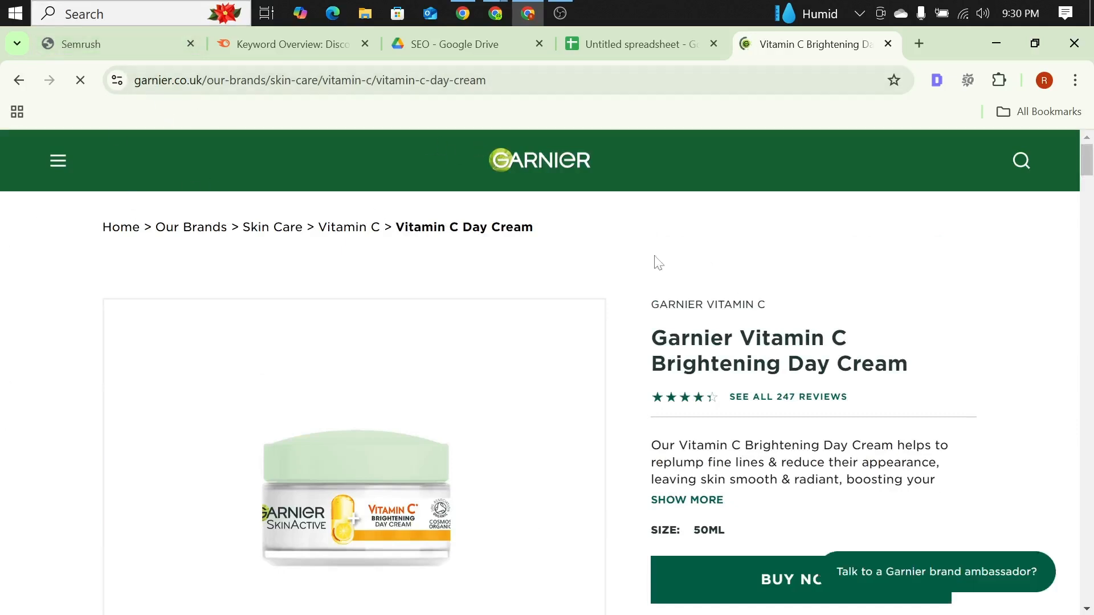
pyautogui.click(449, 156)
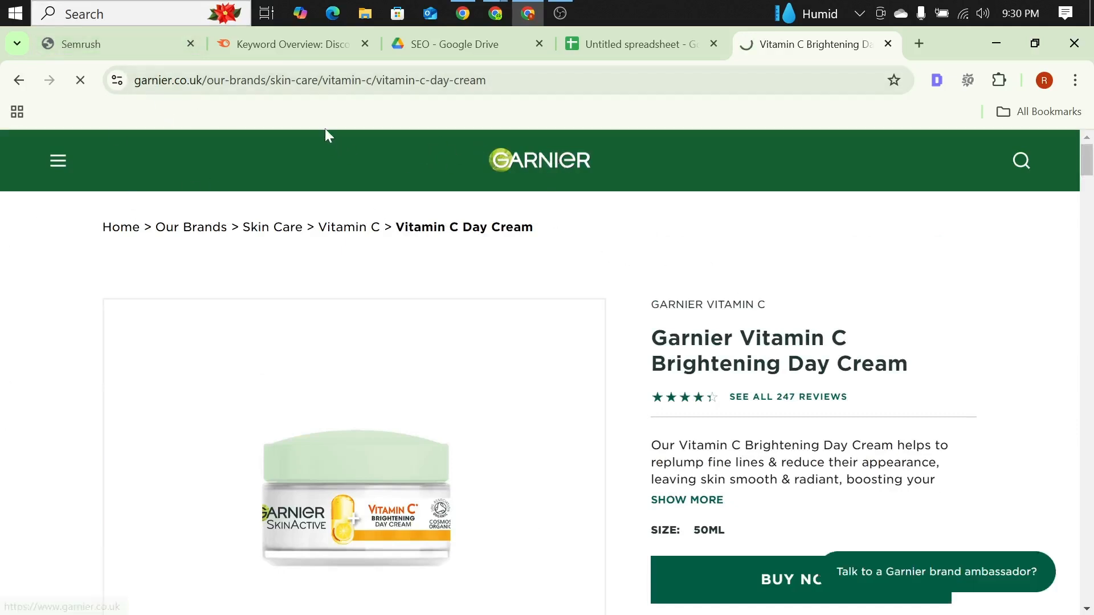
pyautogui.moveTo(279, 80); pyautogui.dragTo(132, 80)
pyautogui.hotkey('ctrl', 'c')
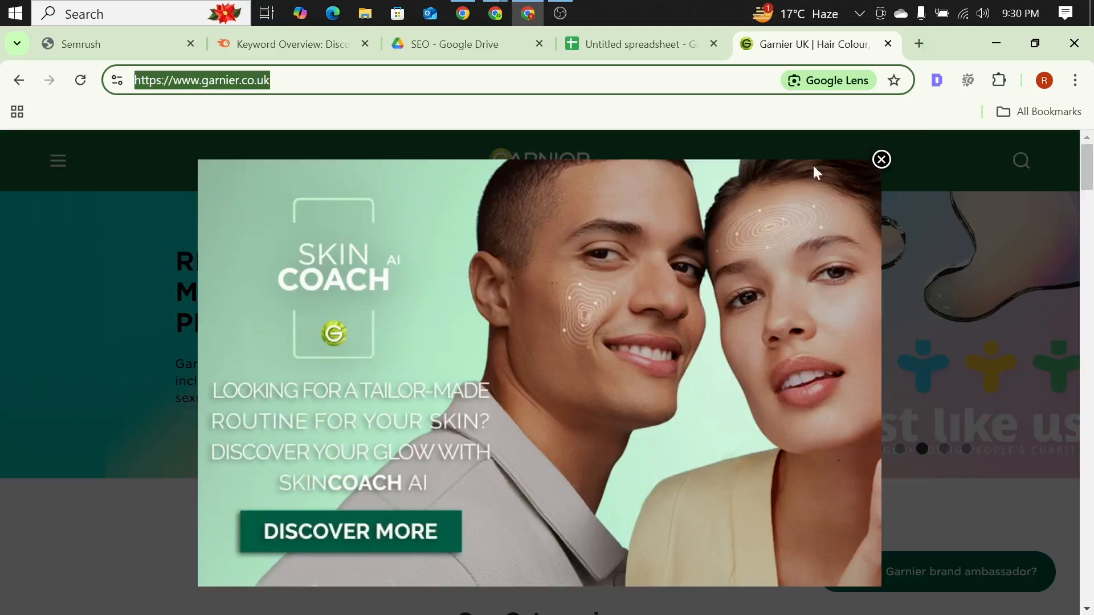
pyautogui.click(881, 159)
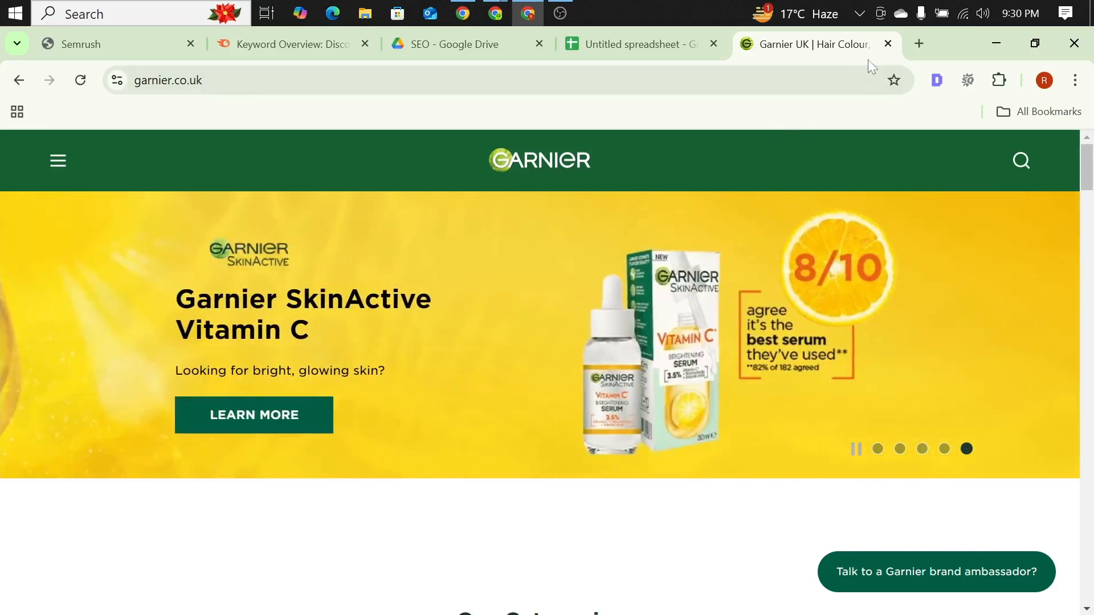
pyautogui.click(919, 44)
pyautogui.write('vit')
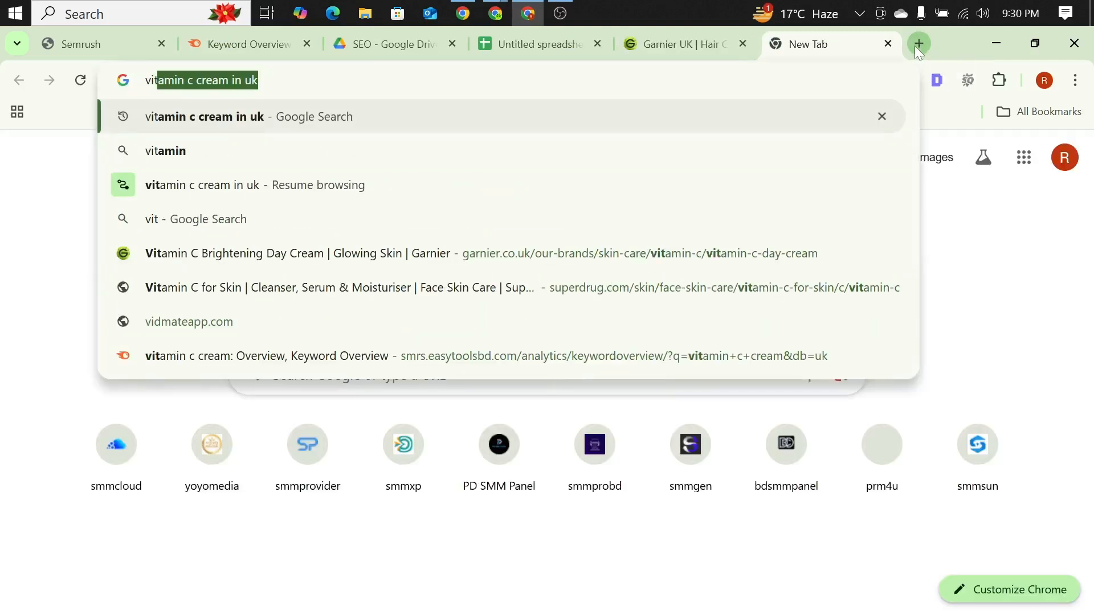
pyautogui.press('BackSpace')
pyautogui.press('Escape')
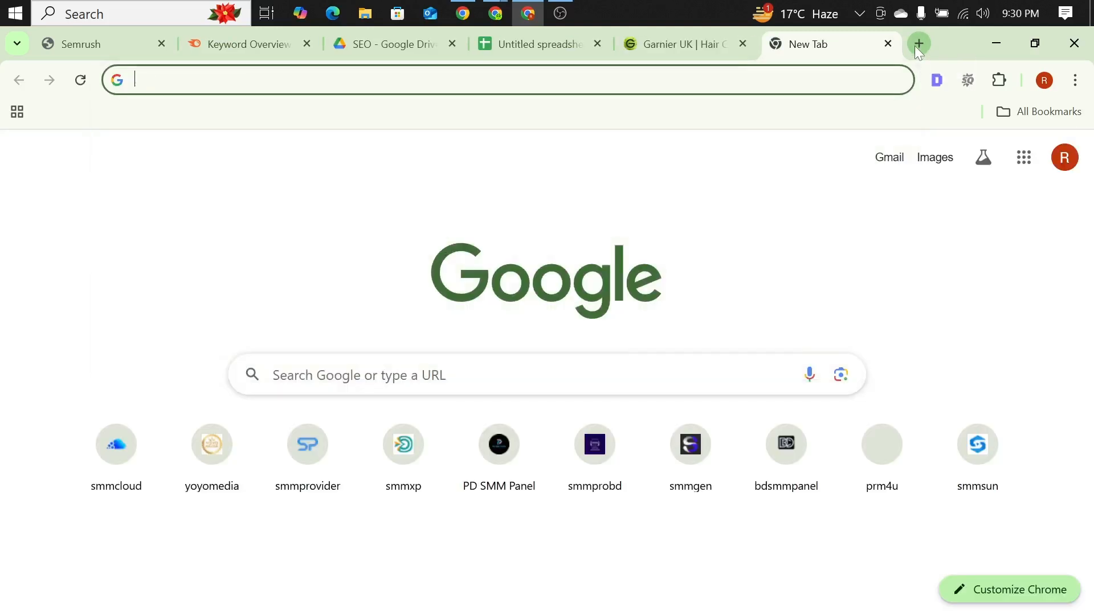
pyautogui.click(570, 46)
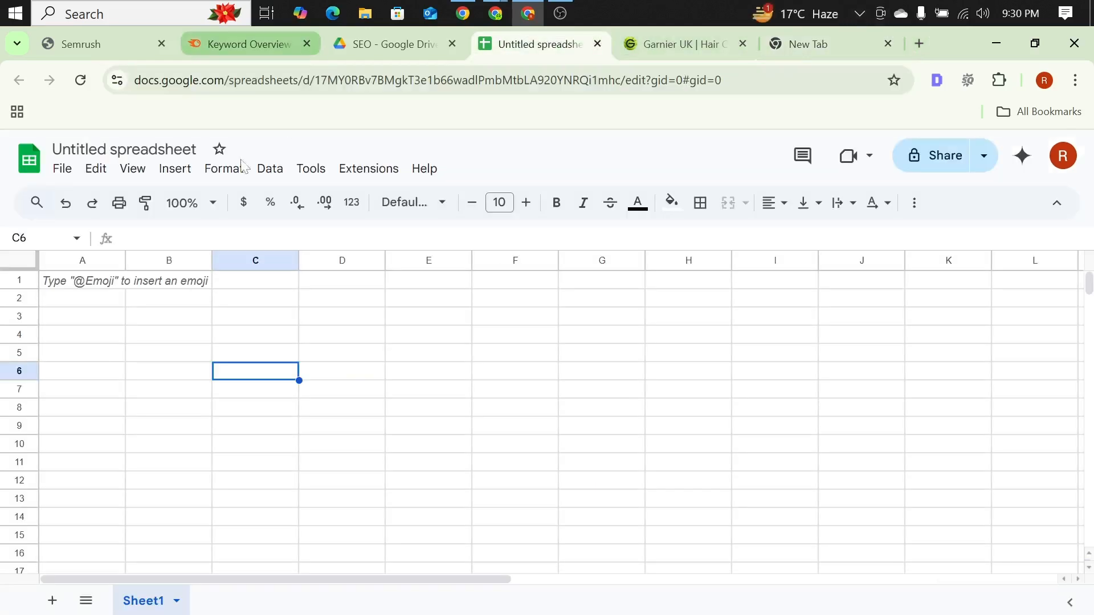
pyautogui.click(107, 154)
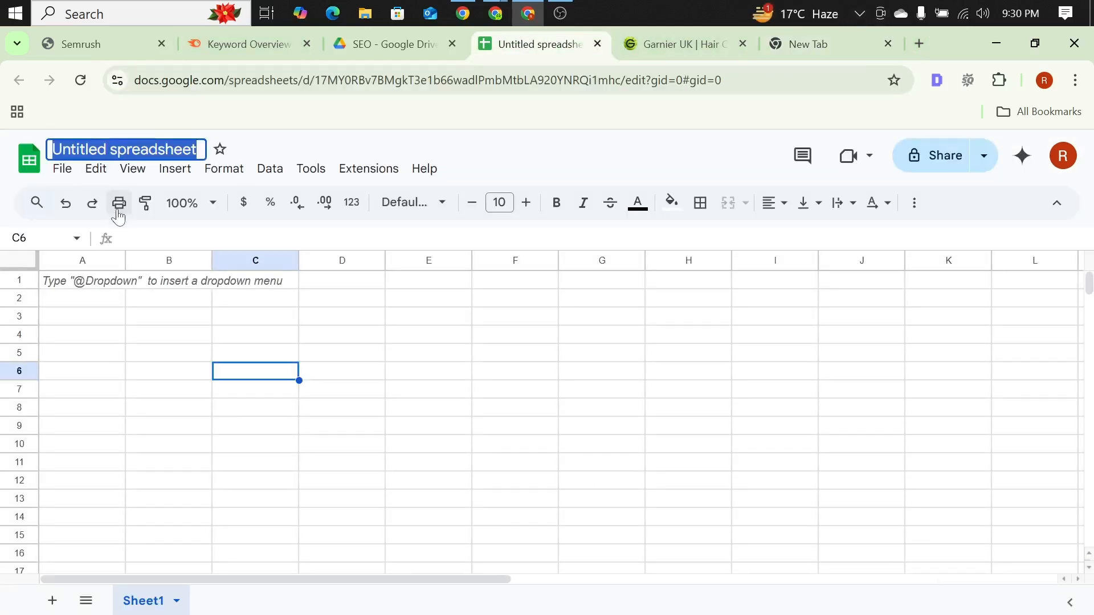
pyautogui.write('kw')
pyautogui.press('BackSpace')
pyautogui.write('e')
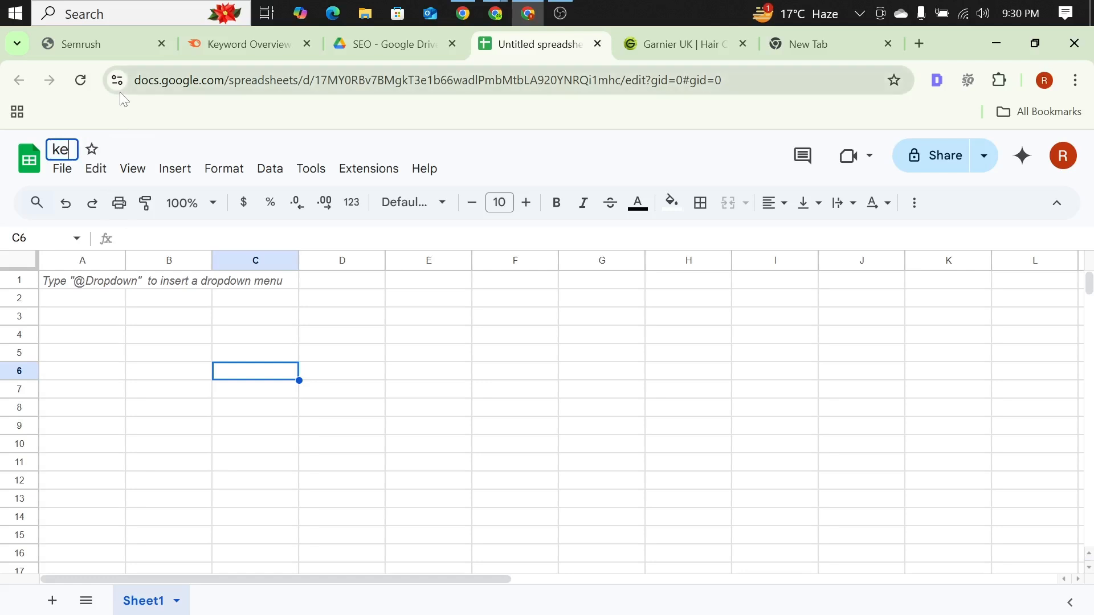
pyautogui.write('yword re')
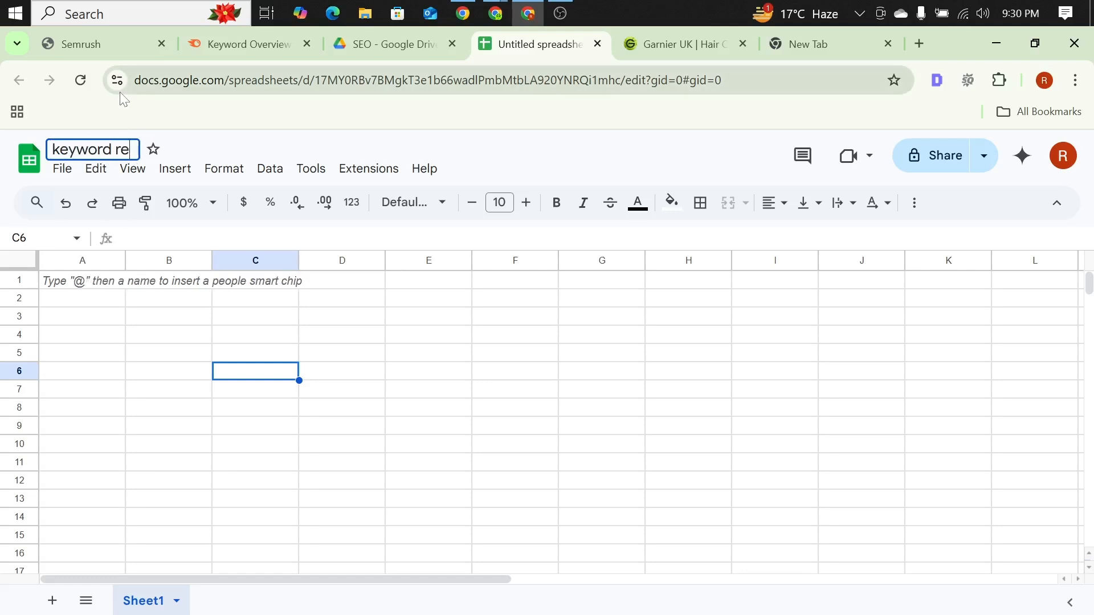
pyautogui.write('search for')
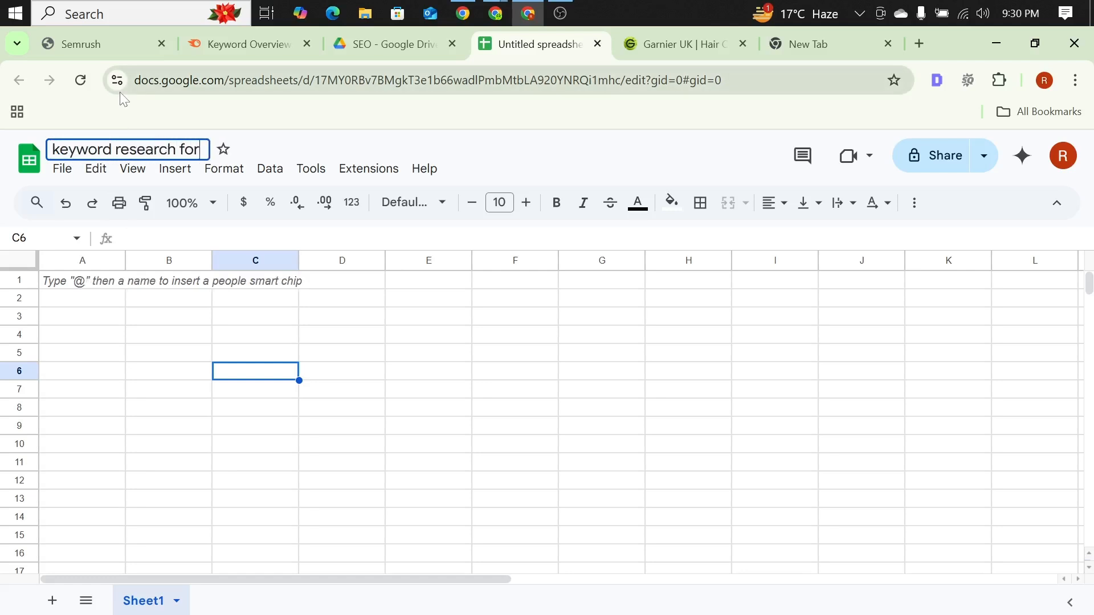
pyautogui.hotkey('ctrl', 'v')
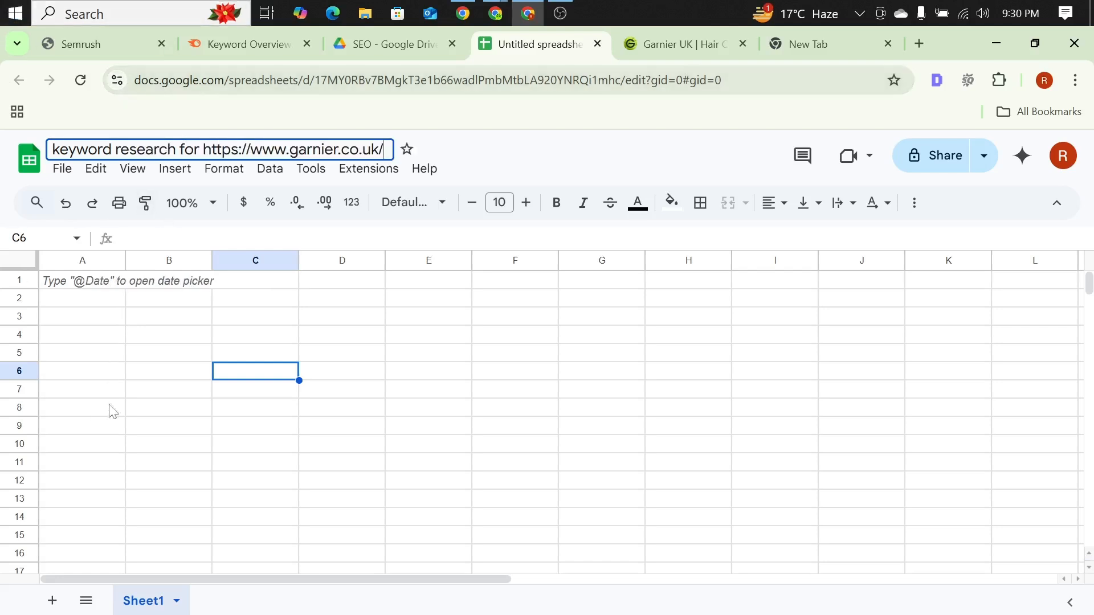
pyautogui.click(121, 394)
# Step: Widen columns A through E of the sheet to roughly twice their default width
pyautogui.click(80, 282)
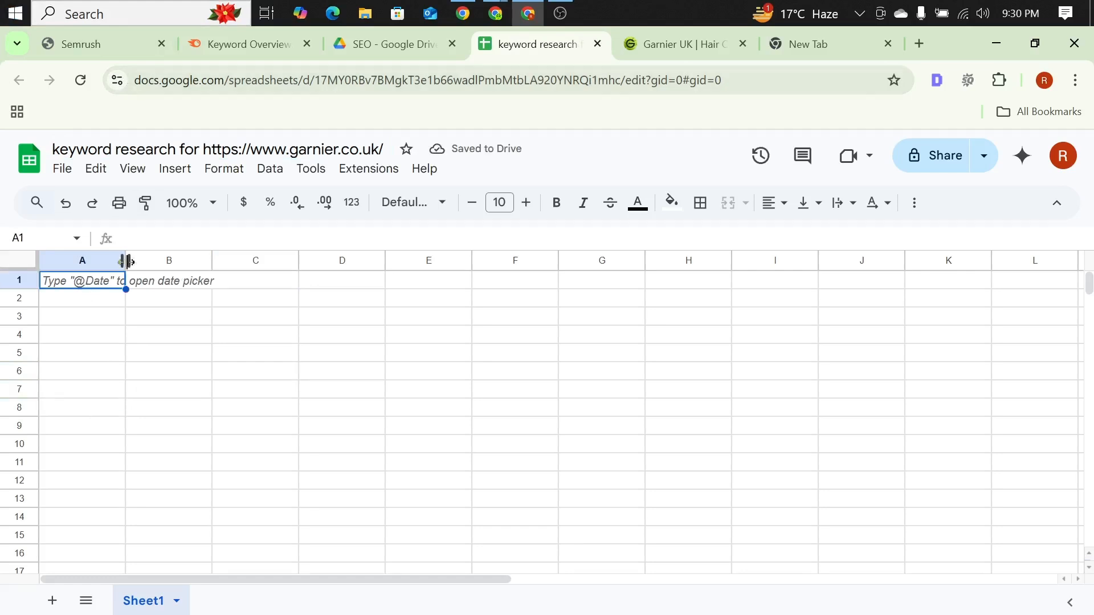
pyautogui.moveTo(126, 260); pyautogui.dragTo(201, 261)
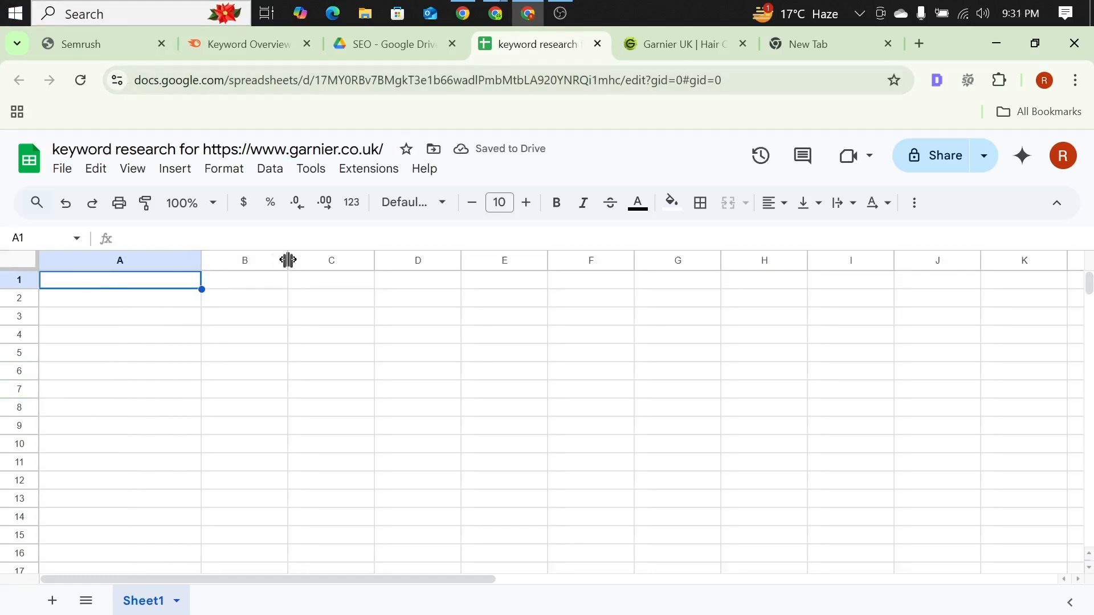
pyautogui.moveTo(288, 260); pyautogui.dragTo(367, 260)
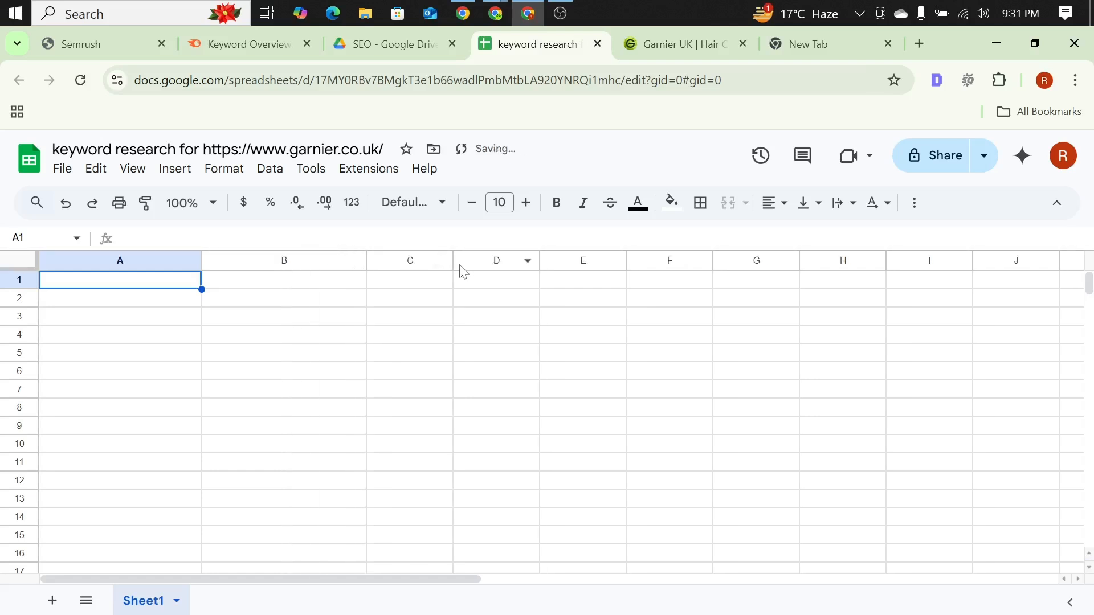
pyautogui.moveTo(453, 261); pyautogui.dragTo(550, 260)
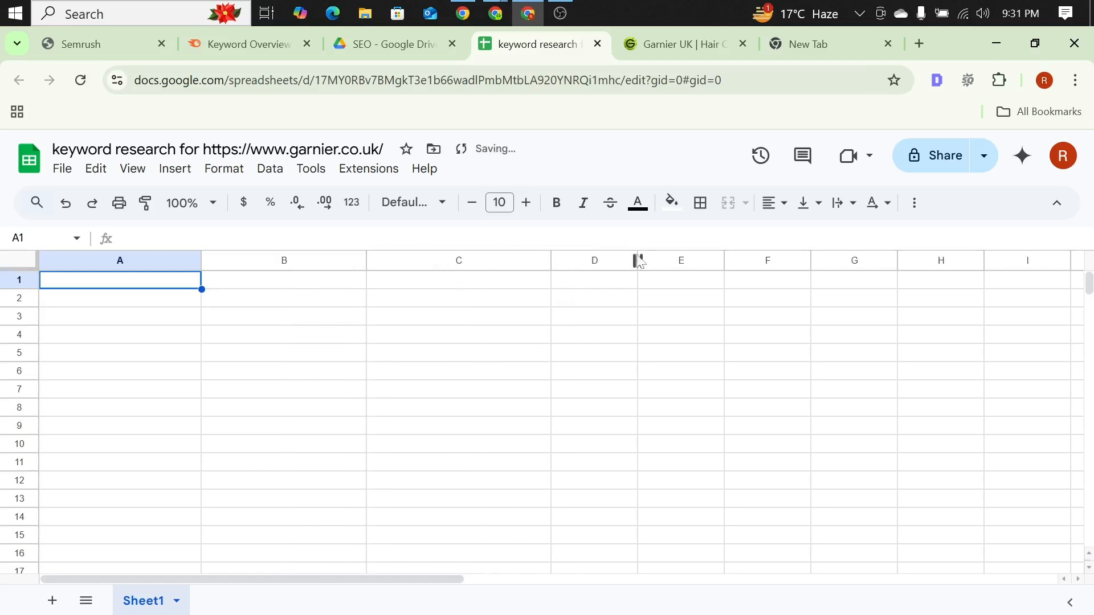
pyautogui.moveTo(637, 260); pyautogui.dragTo(730, 260)
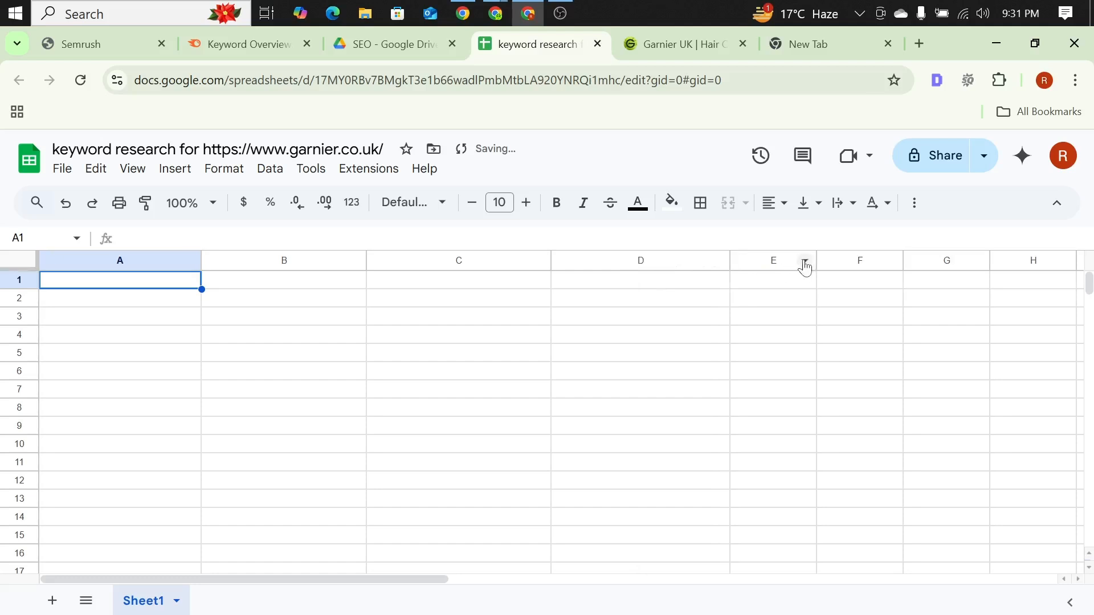
pyautogui.moveTo(818, 260); pyautogui.dragTo(916, 257)
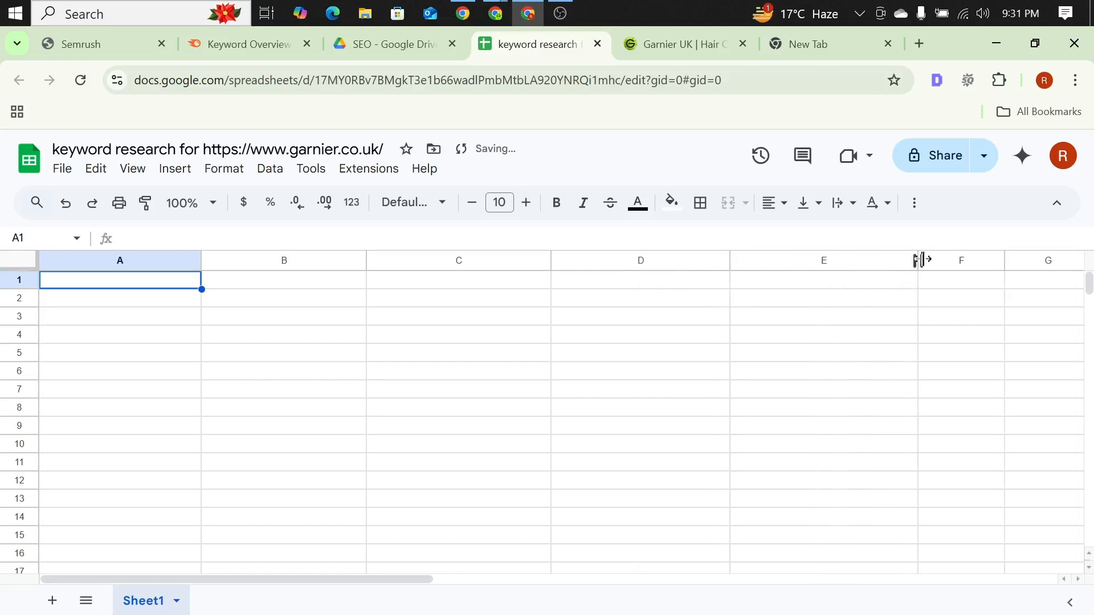
# Step: Enter the header "Keyword" in cell A1
pyautogui.click(122, 238)
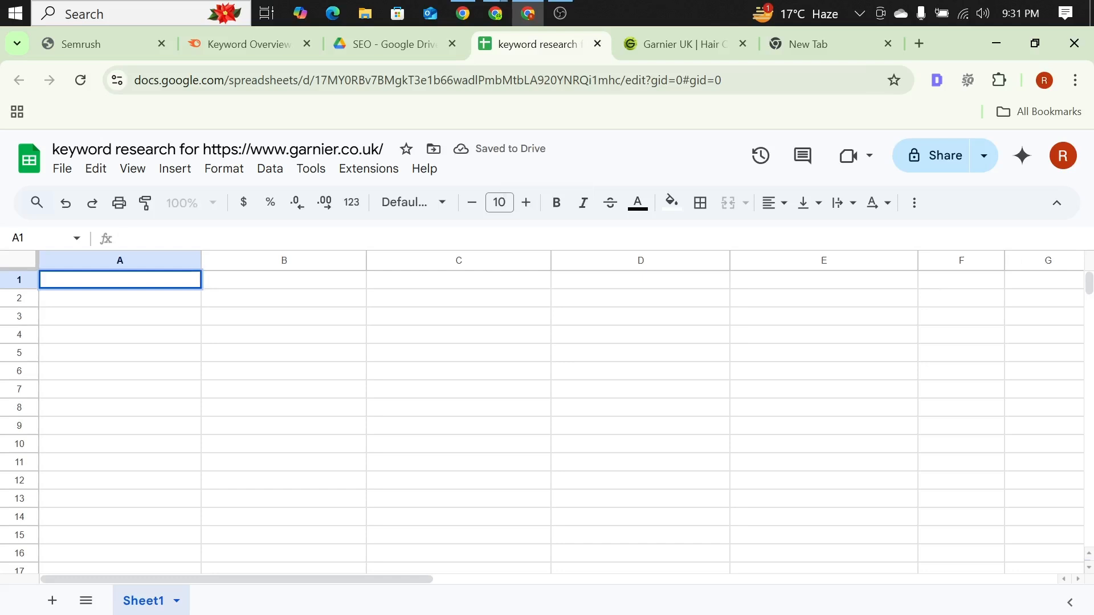
pyautogui.write('Keyw')
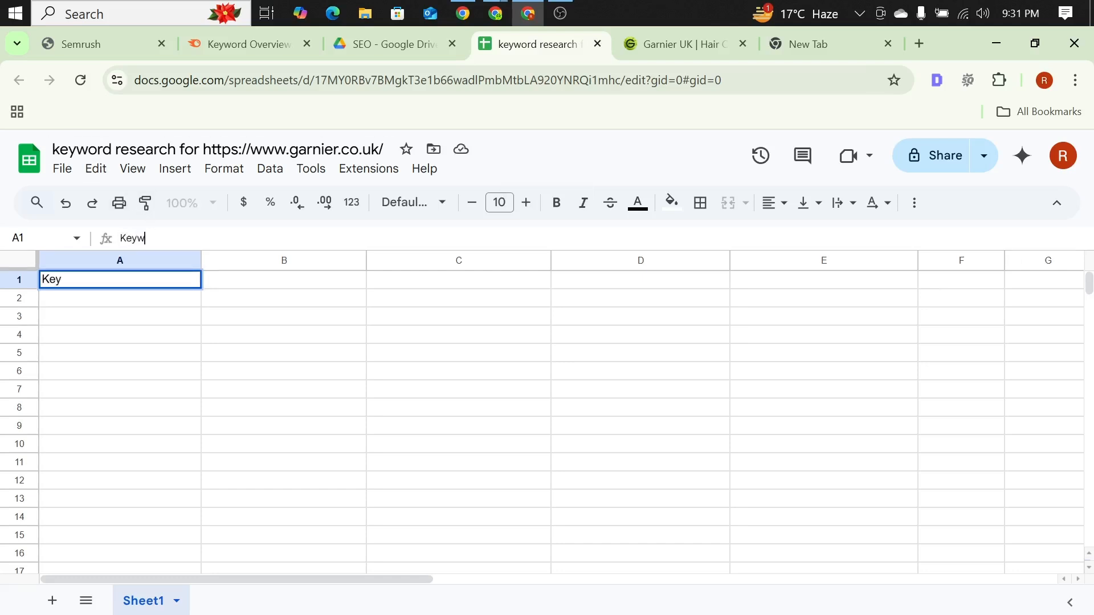
pyautogui.write('ord')
pyautogui.click(155, 321)
# Step: Enter the header "Search Volume" in cell B1
pyautogui.click(256, 285)
pyautogui.click(181, 238)
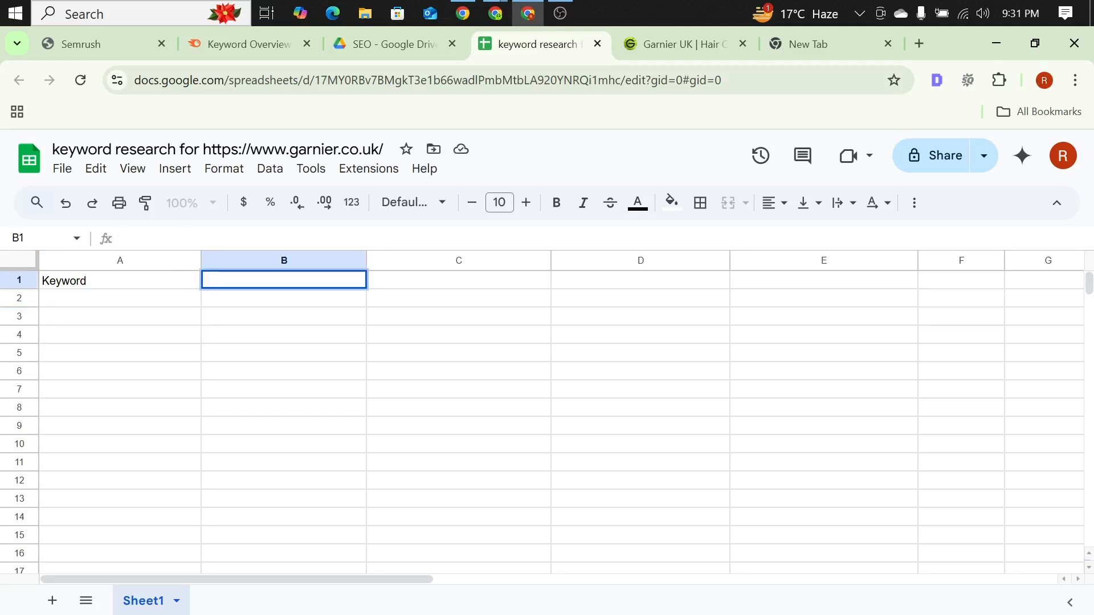
pyautogui.write('Search')
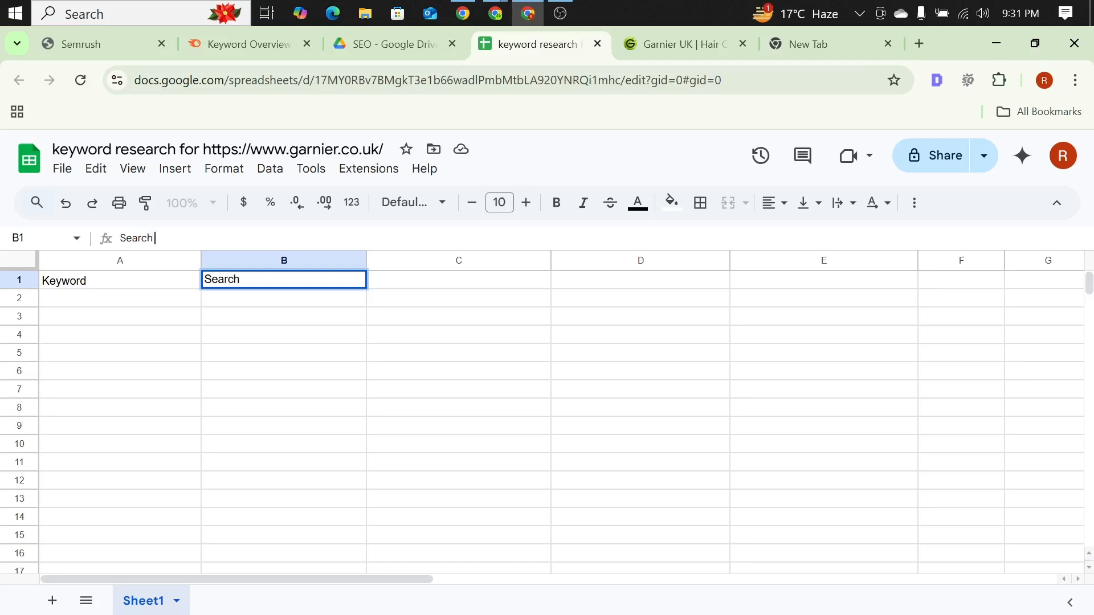
pyautogui.write(' vou')
pyautogui.press('BackSpace')
pyautogui.press('BackSpace')
pyautogui.write('Vo')
pyautogui.write('lime')
pyautogui.press('BackSpace')
pyautogui.press('BackSpace')
pyautogui.press('BackSpace')
pyautogui.write('ume')
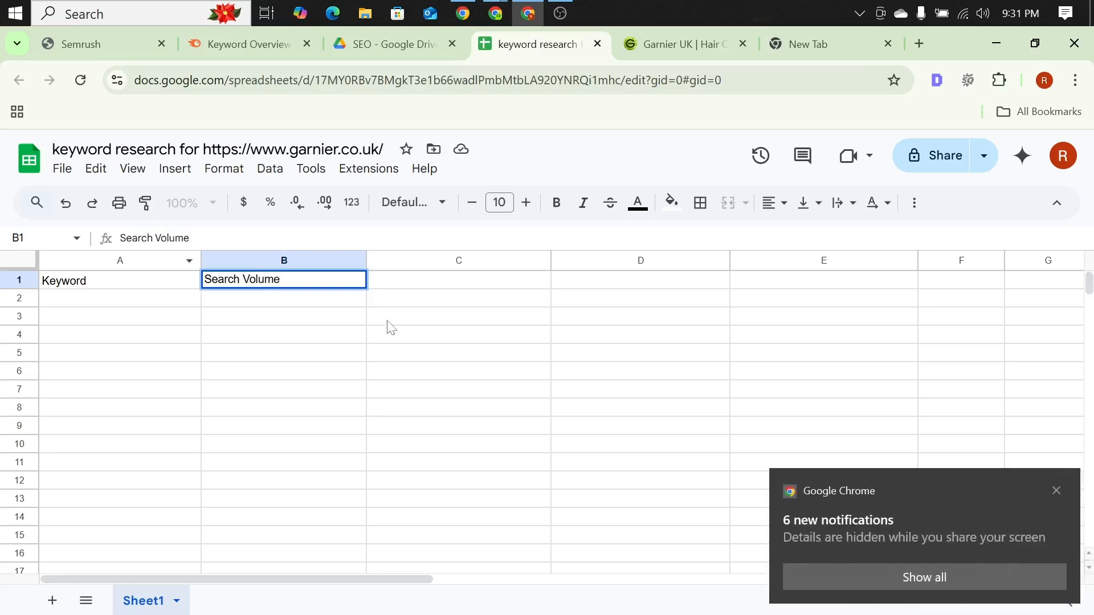
# Step: Dismiss the browser notification and enter the header "Keyword Difficulty" in cell C1
pyautogui.click(421, 286)
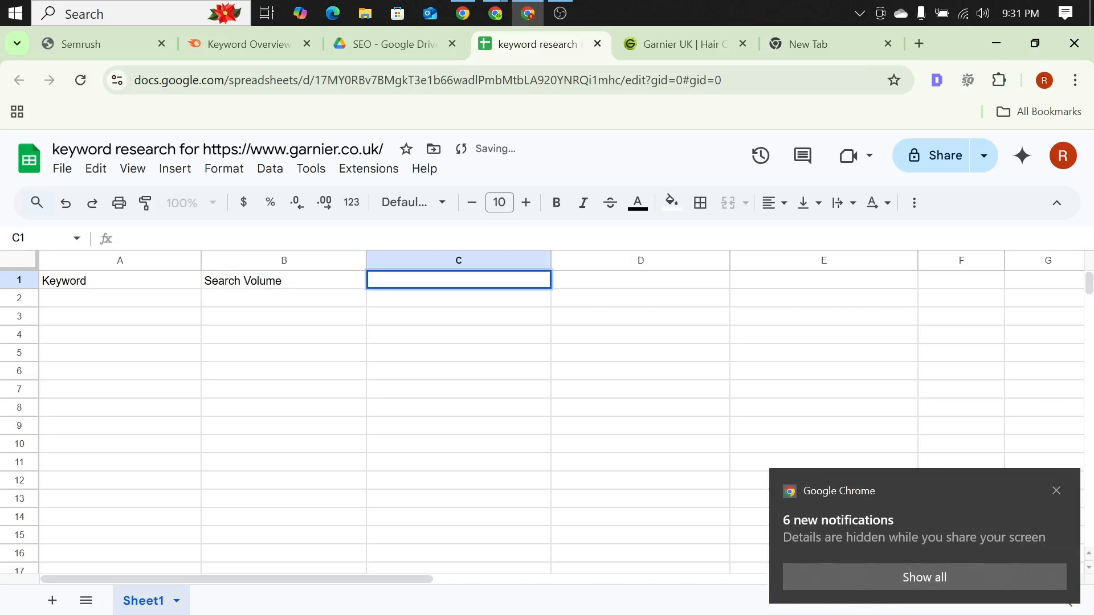
pyautogui.click(1056, 492)
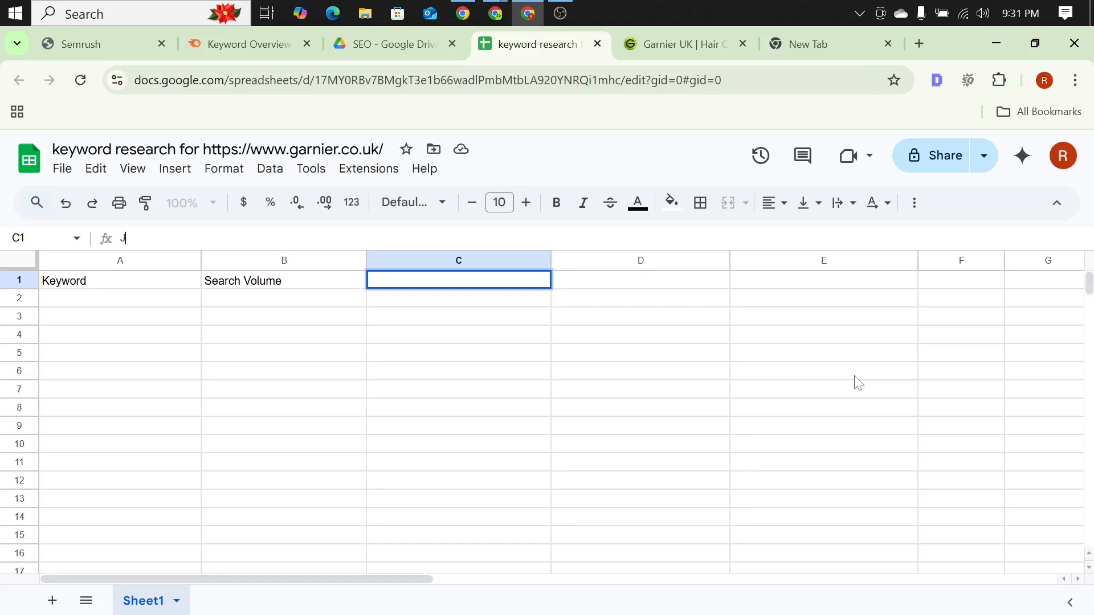
pyautogui.write('e')
pyautogui.press('BackSpace')
pyautogui.write('eyword Diff')
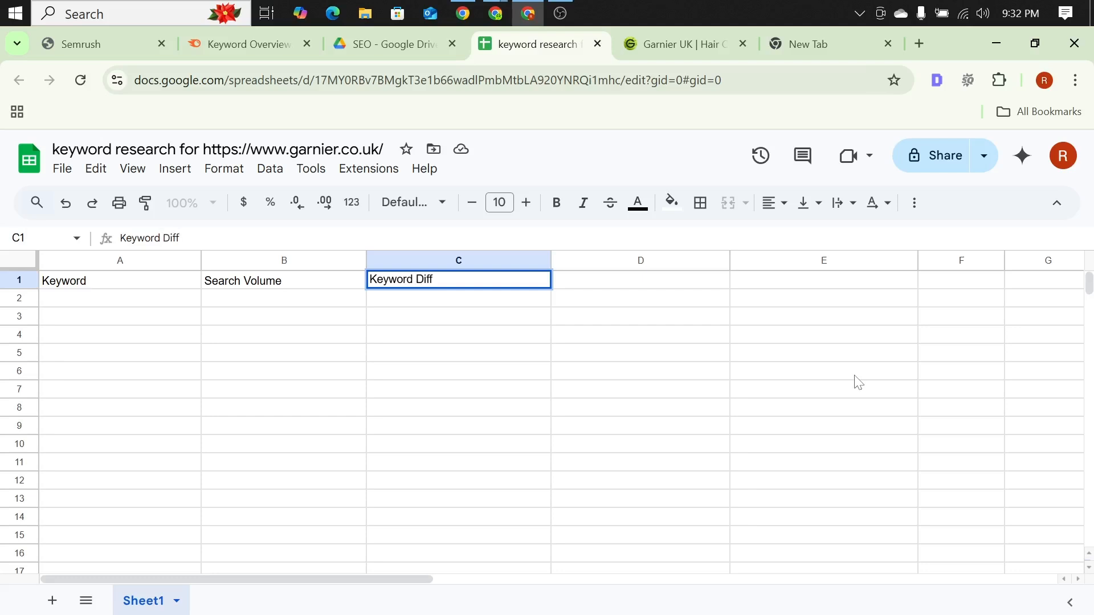
pyautogui.write('iculty')
# Step: Enter the header "Search Intent" in cell D1
pyautogui.click(580, 285)
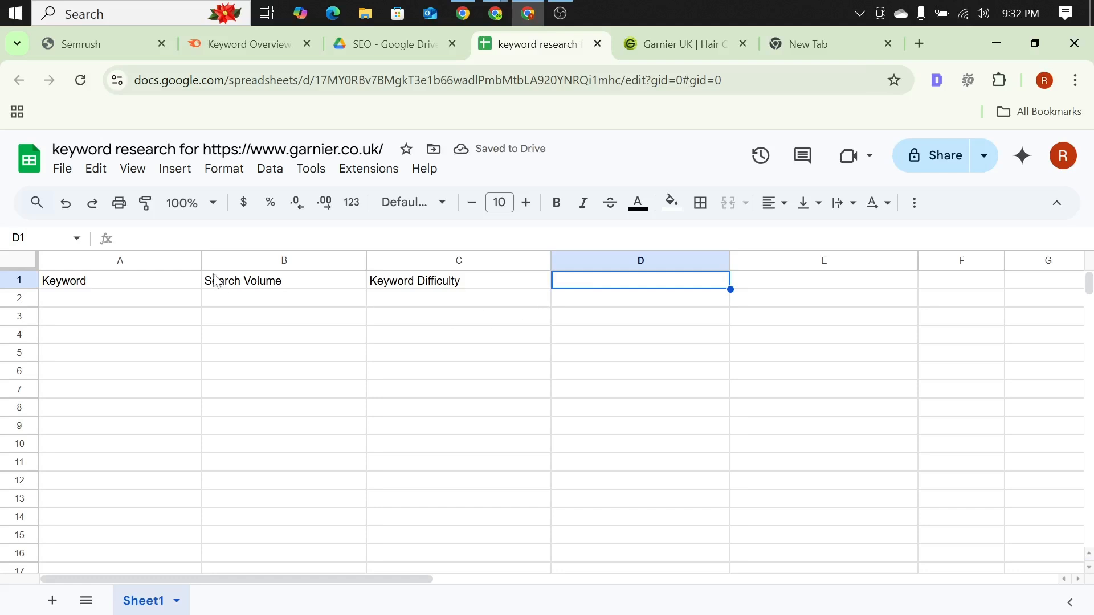
pyautogui.click(175, 237)
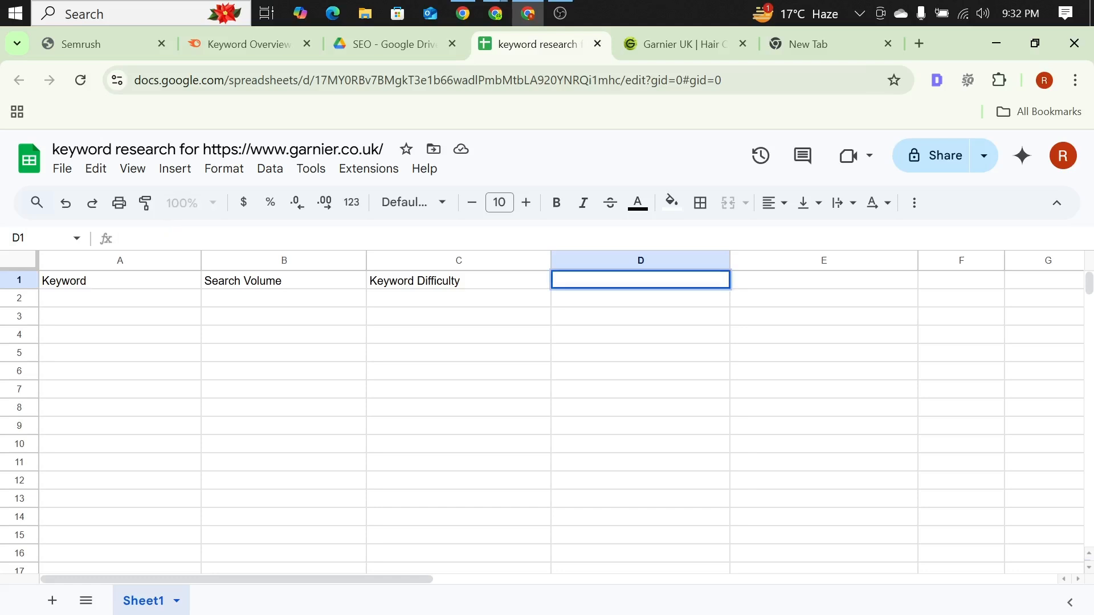
pyautogui.write('Search Intent')
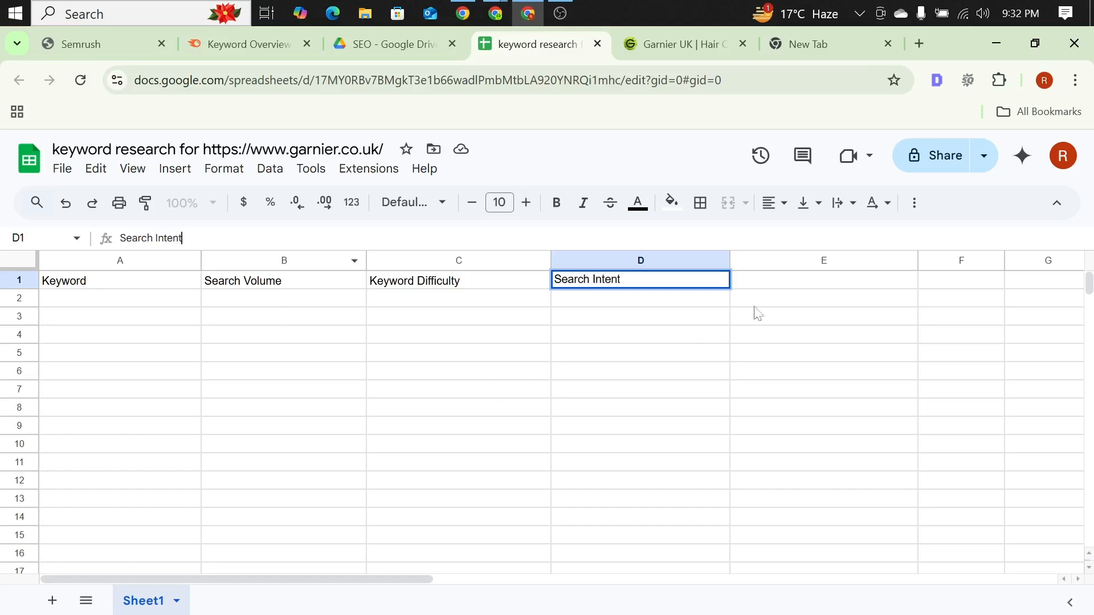
# Step: Enter the header "Source" in cell E1
pyautogui.click(798, 282)
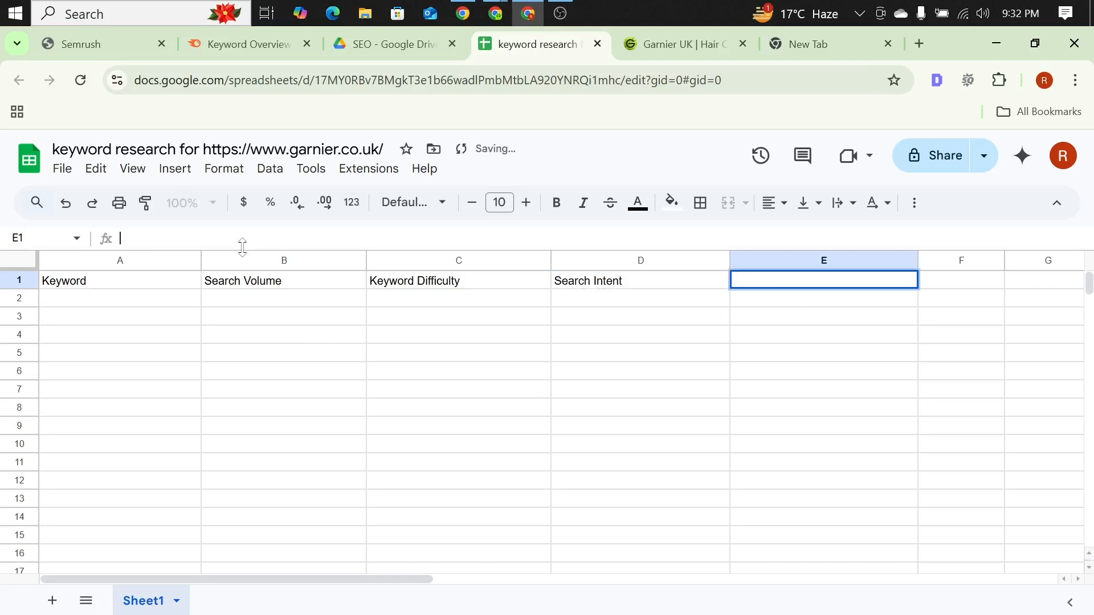
pyautogui.write('Sou')
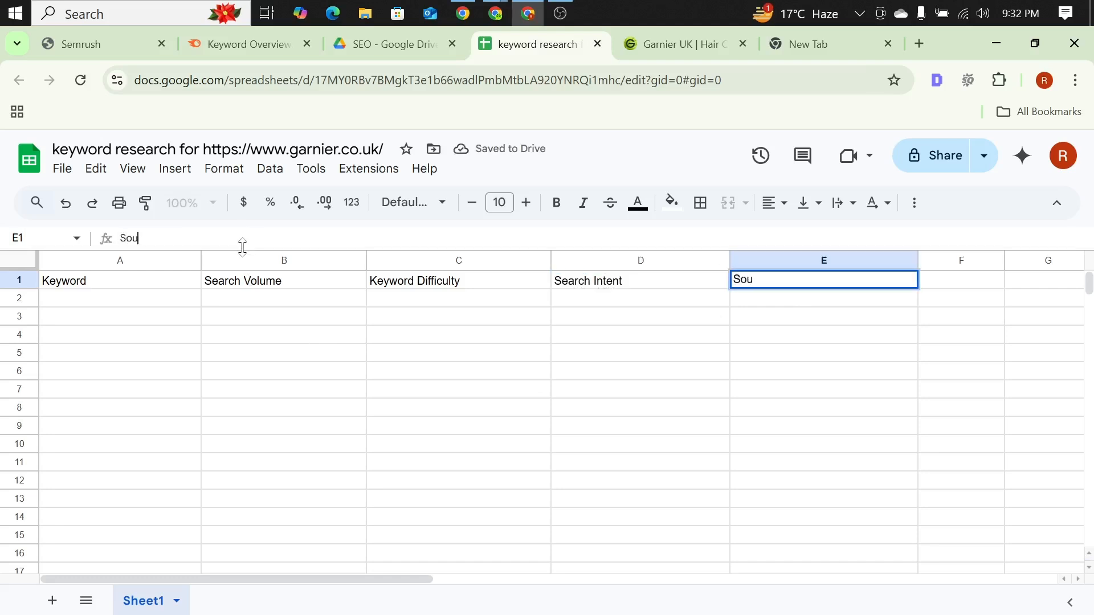
pyautogui.write('rce')
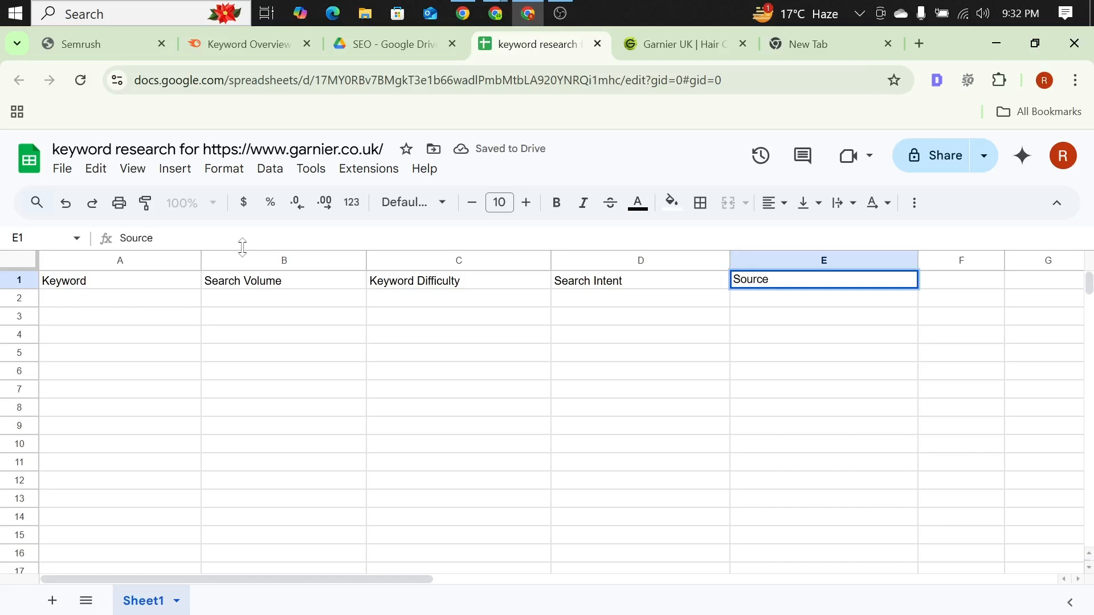
pyautogui.click(257, 379)
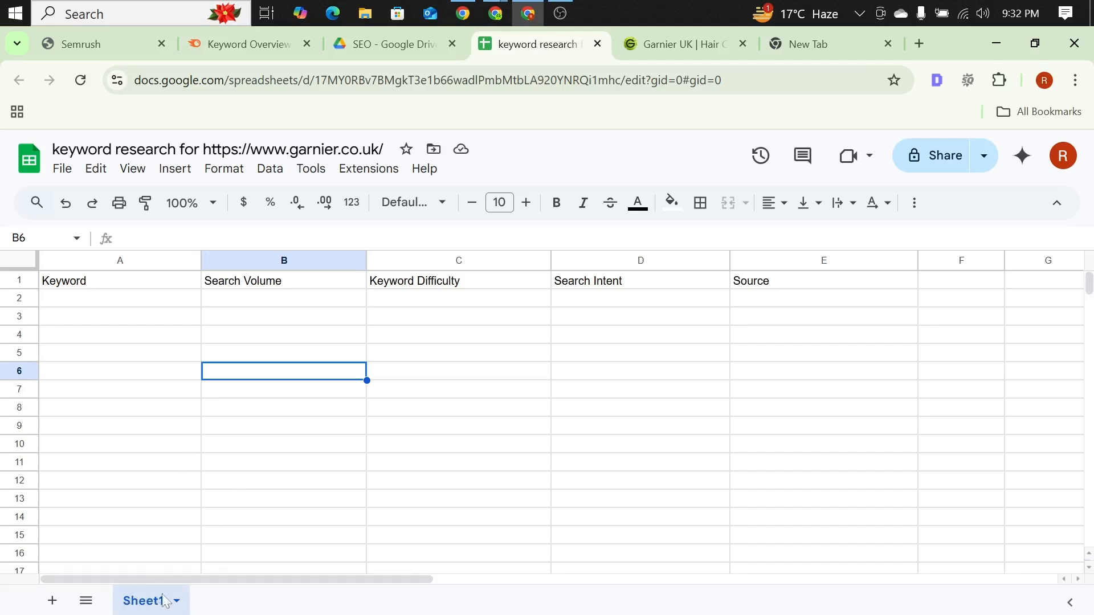
# Step: Add a new sheet to the spreadsheet and place it before Sheet1
pyautogui.rightClick(138, 610)
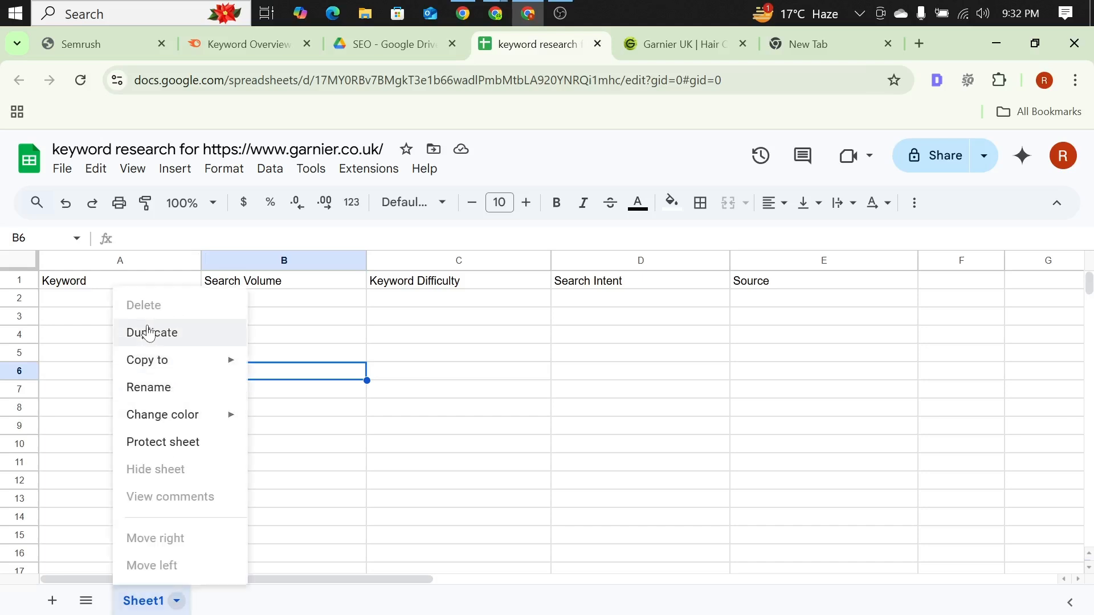
pyautogui.click(52, 600)
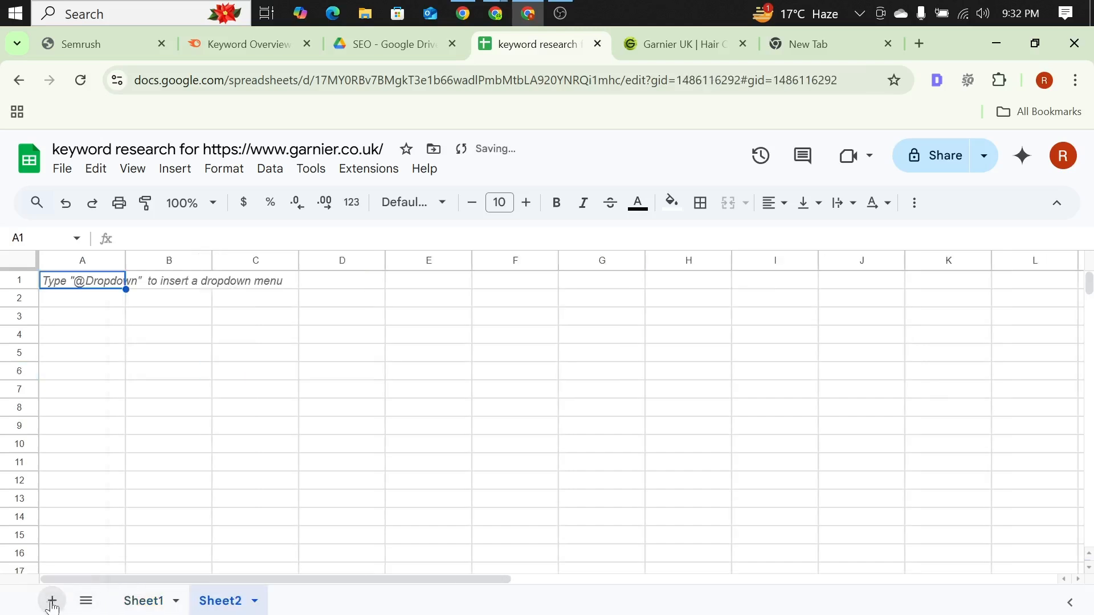
pyautogui.click(141, 601)
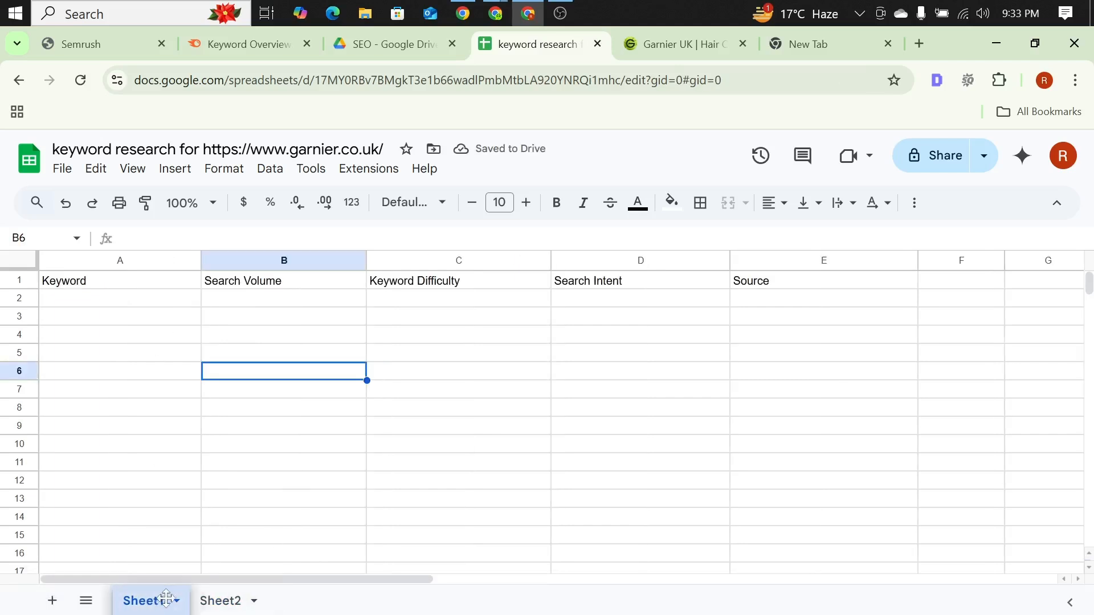
pyautogui.moveTo(166, 598); pyautogui.dragTo(237, 598)
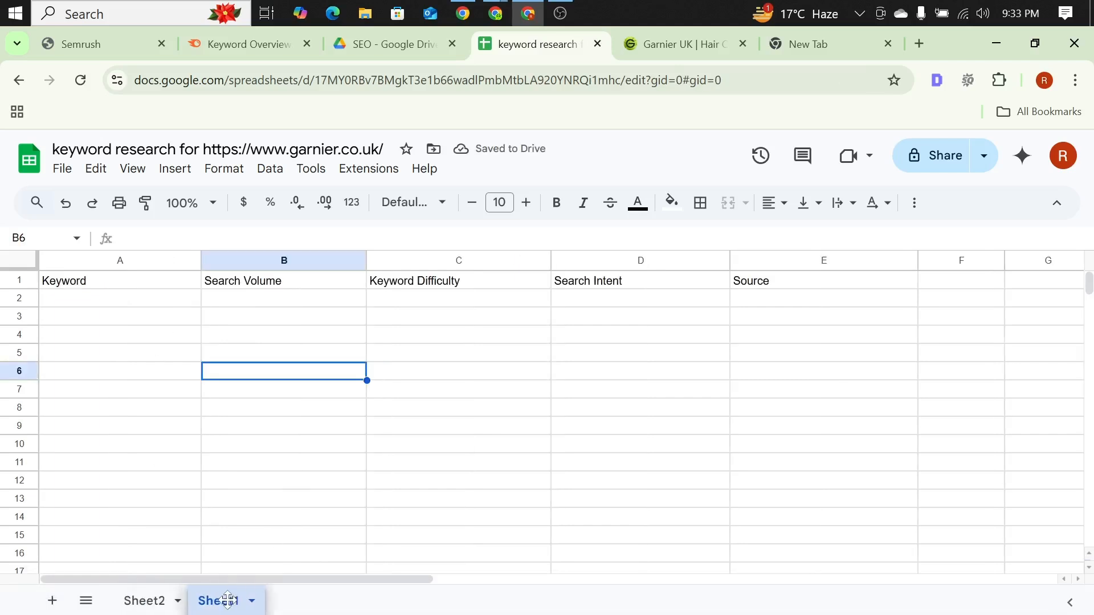
pyautogui.click(149, 602)
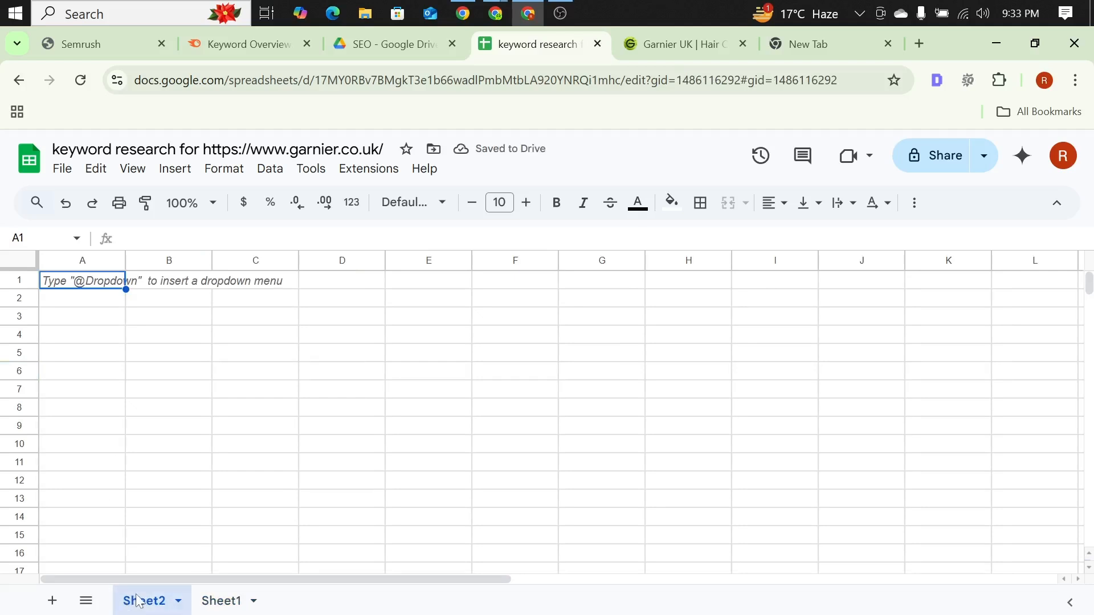
pyautogui.click(178, 601)
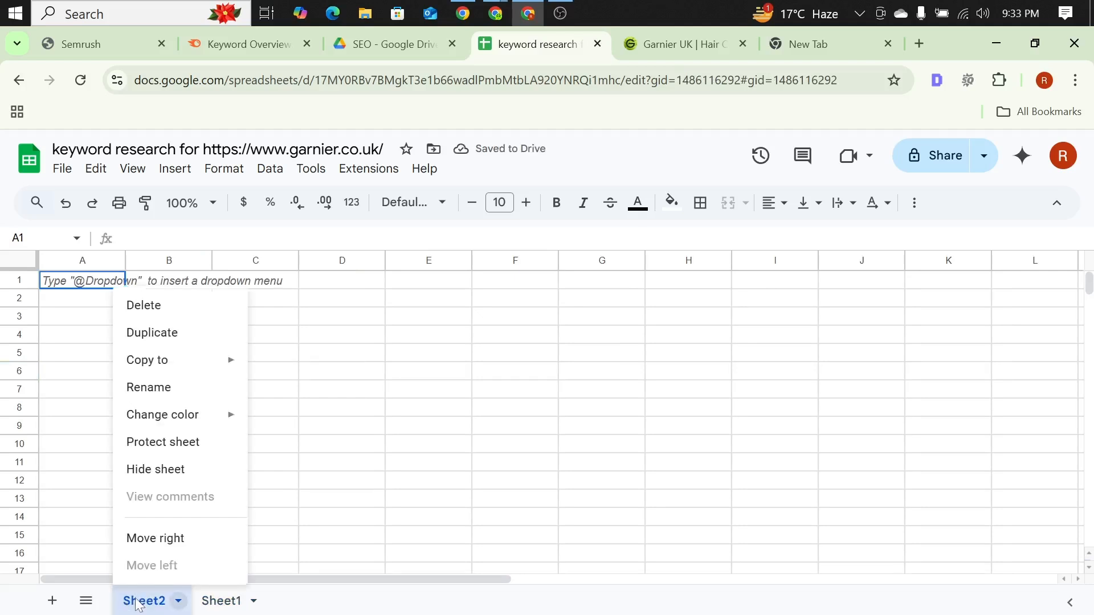
pyautogui.click(166, 395)
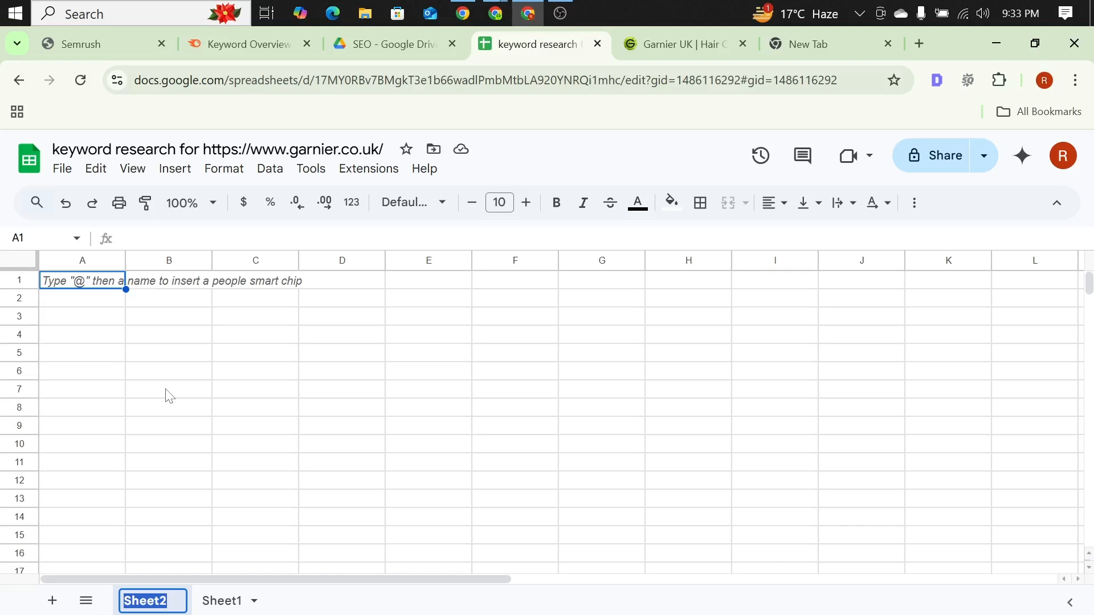
pyautogui.click(168, 395)
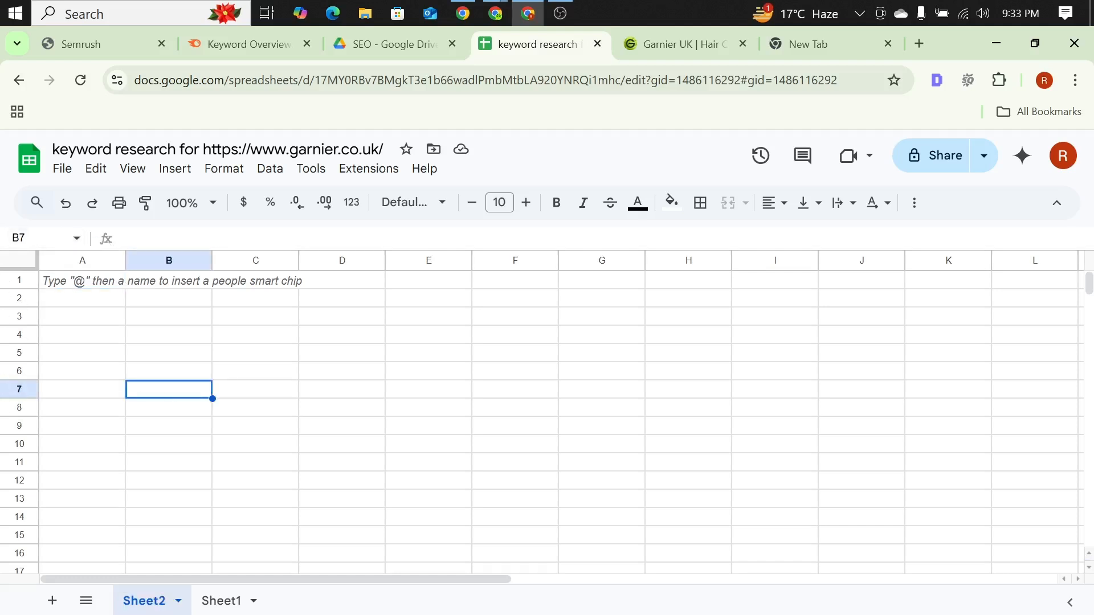
pyautogui.press('Return')
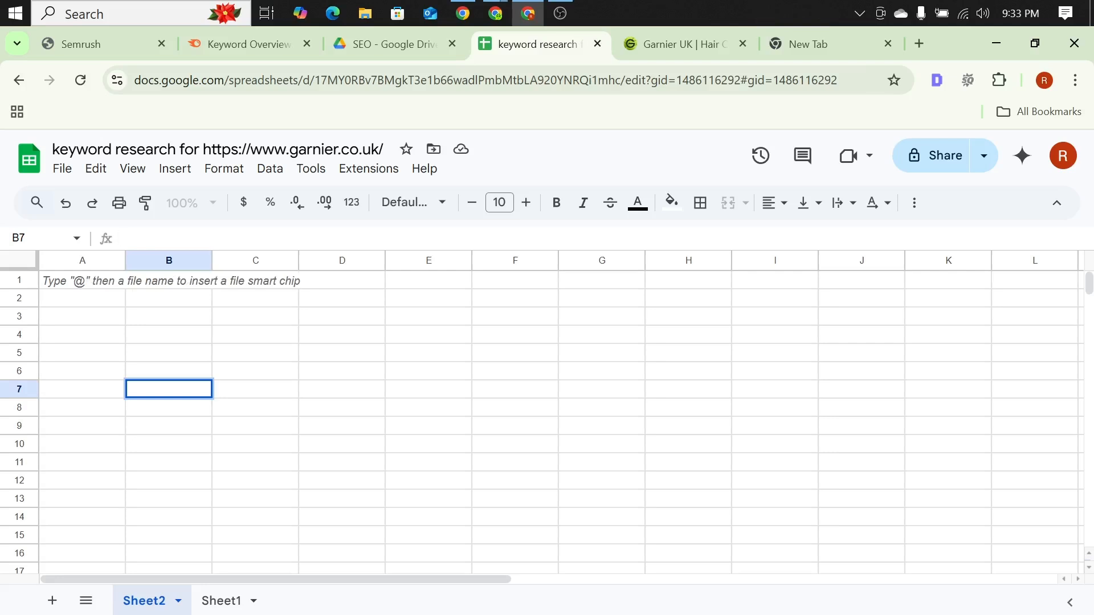
pyautogui.write('In')
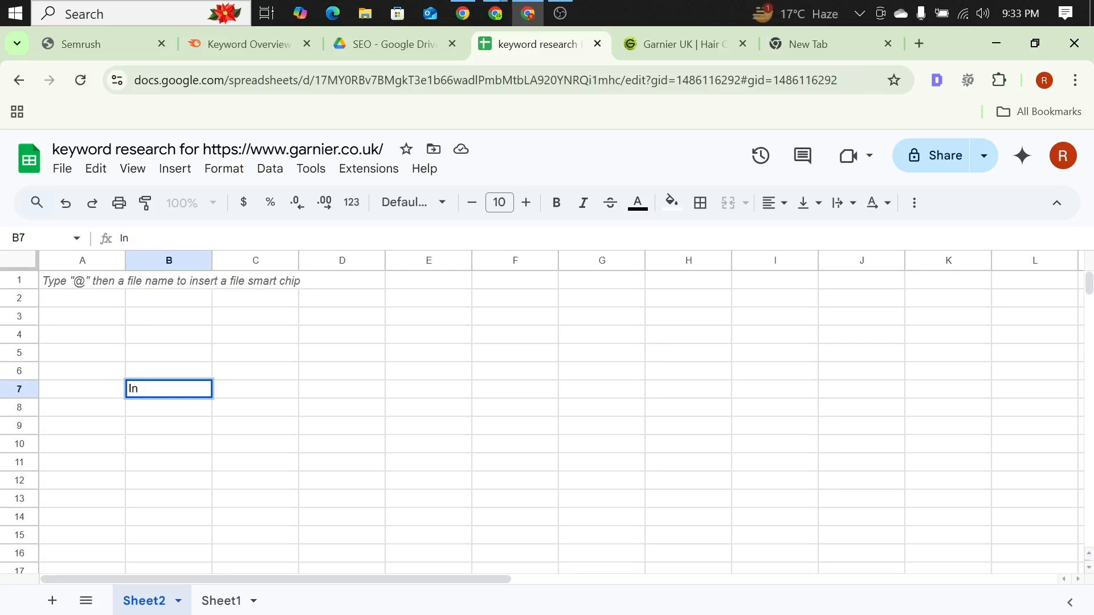
pyautogui.write('formation')
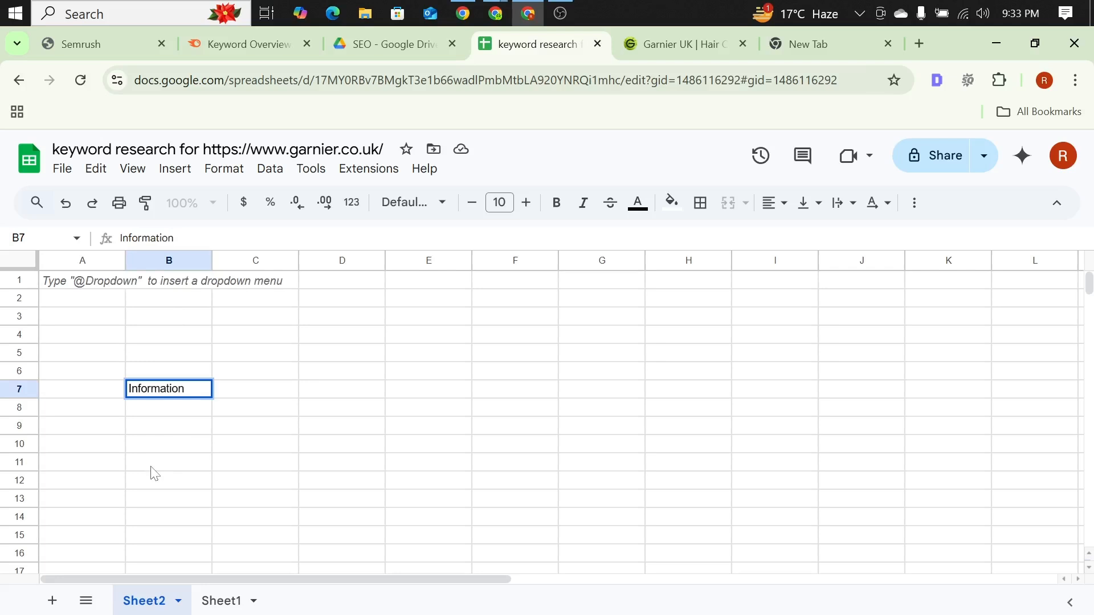
pyautogui.doubleClick(147, 238)
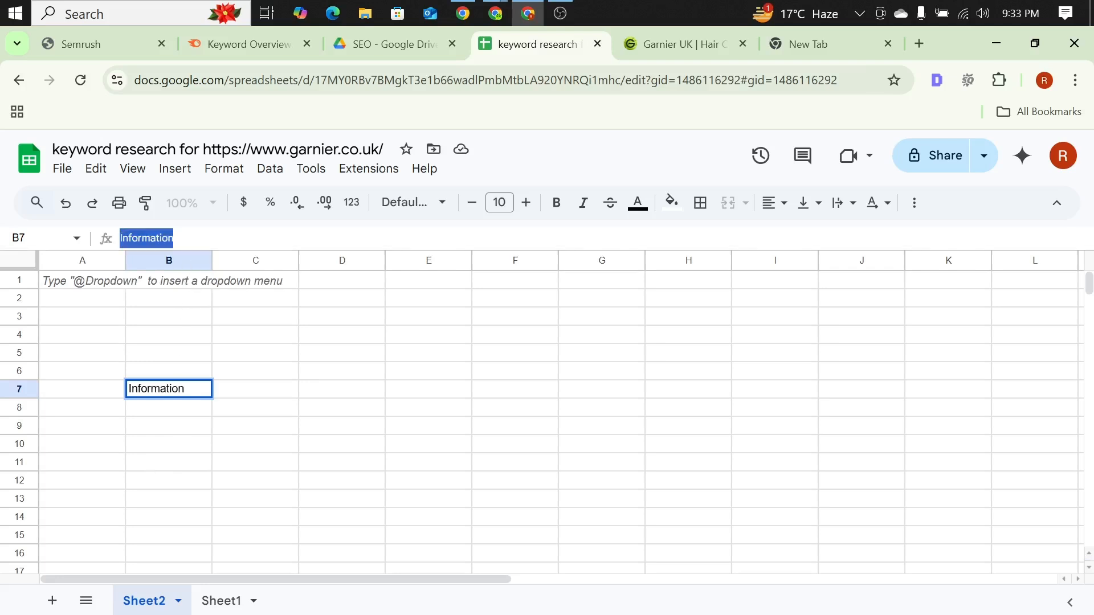
pyautogui.press('BackSpace')
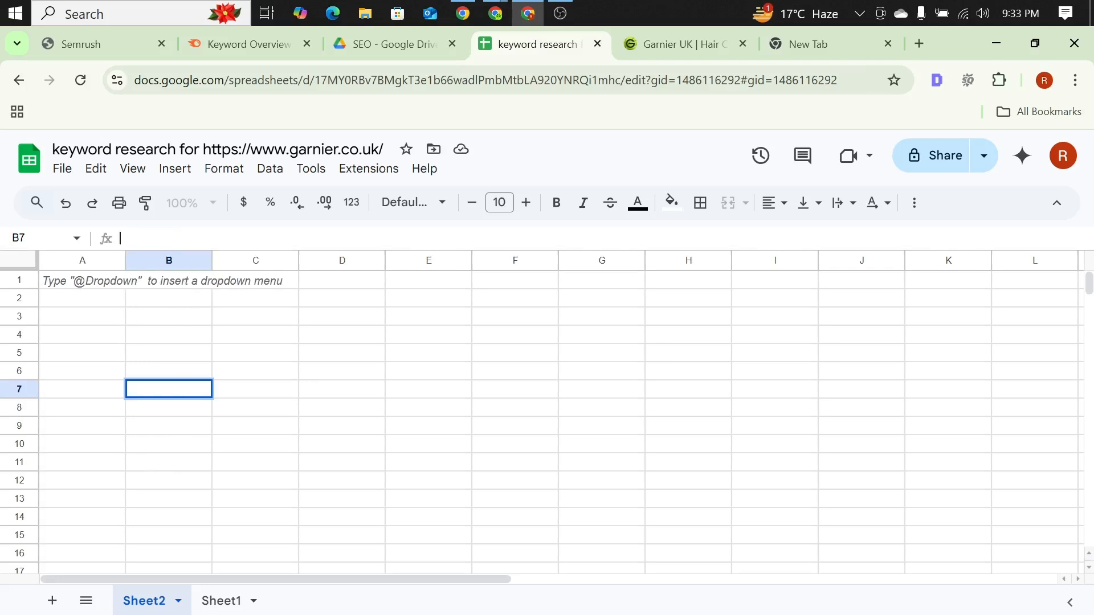
# Step: Rename Sheet2 as "Website informationh"
pyautogui.rightClick(136, 605)
pyautogui.click(166, 388)
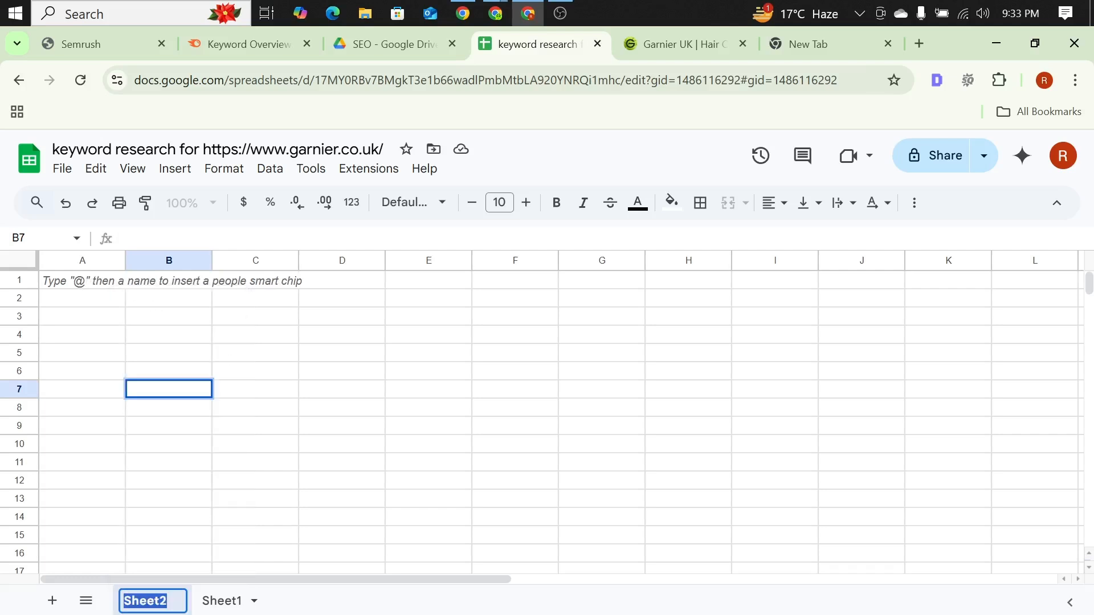
pyautogui.write('We')
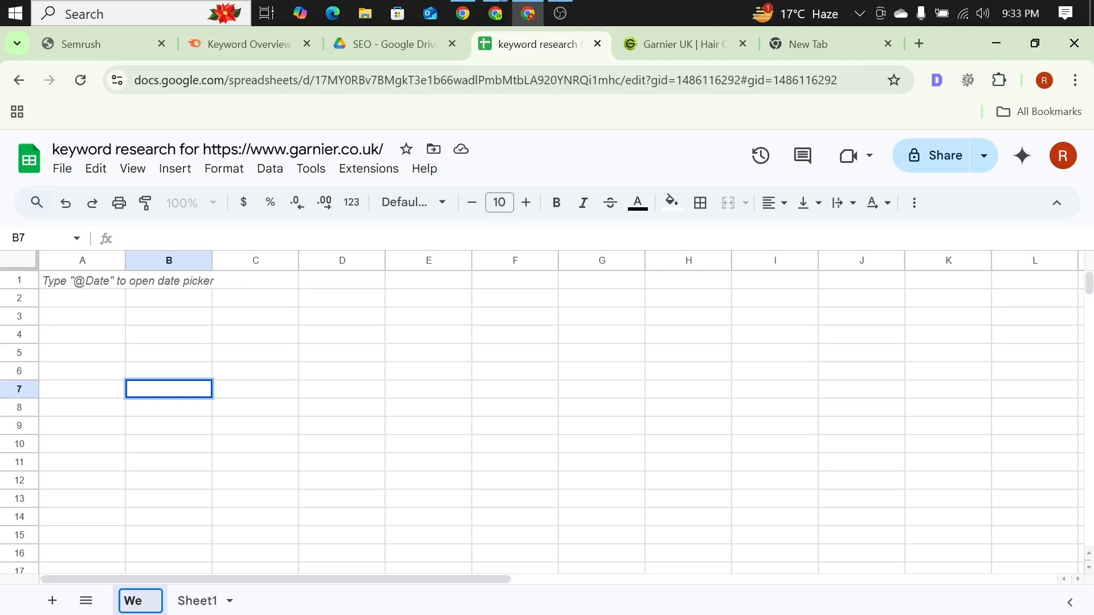
pyautogui.write('bsite in')
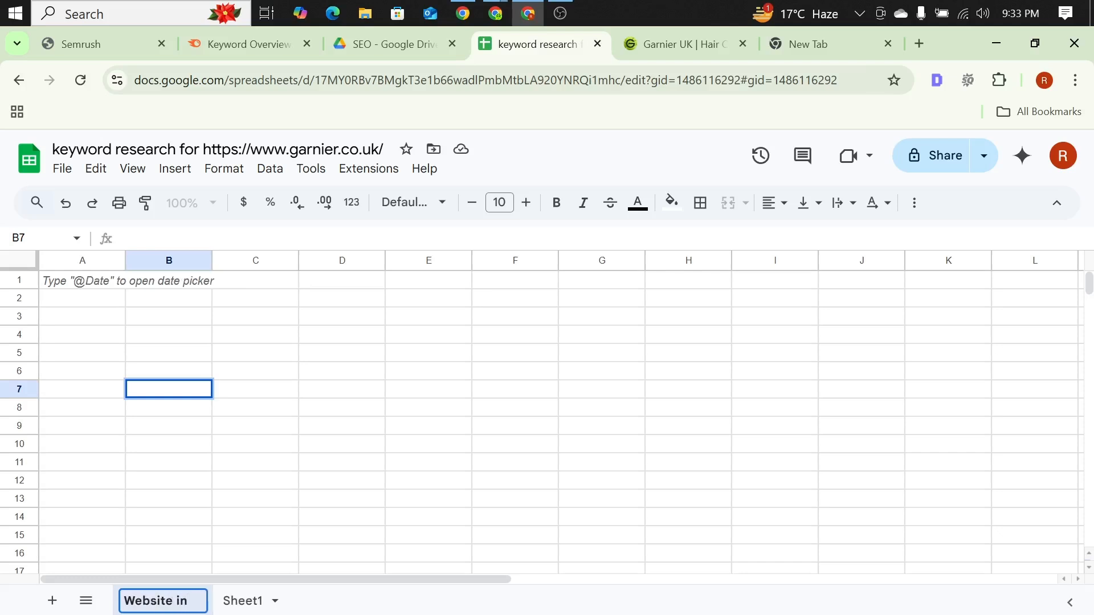
pyautogui.write('formationh')
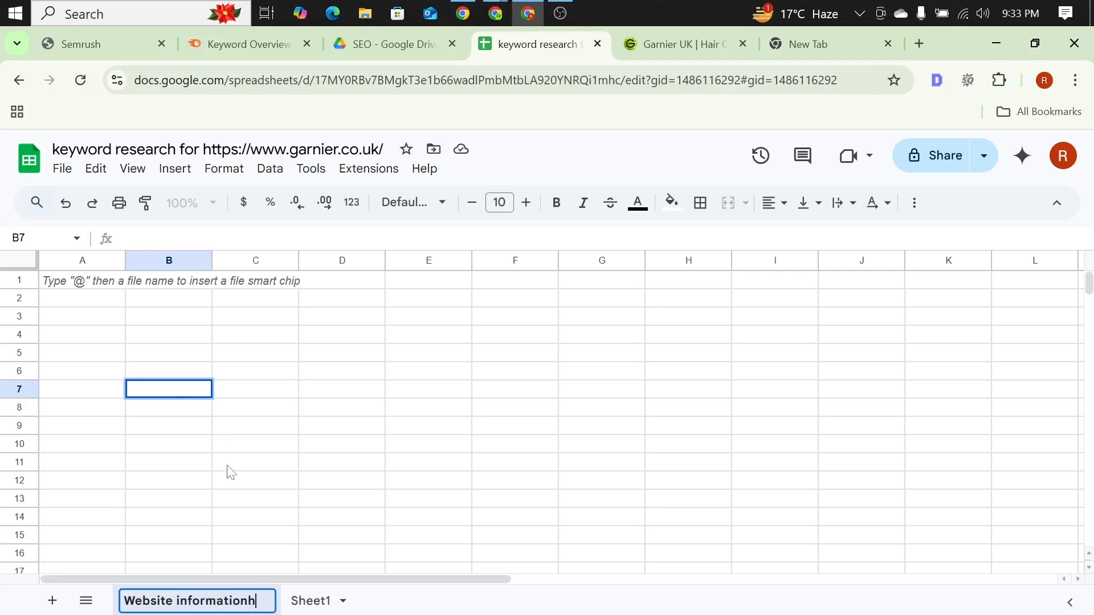
# Step: Rename Sheet1 as "Keyword Research"
pyautogui.click(317, 600)
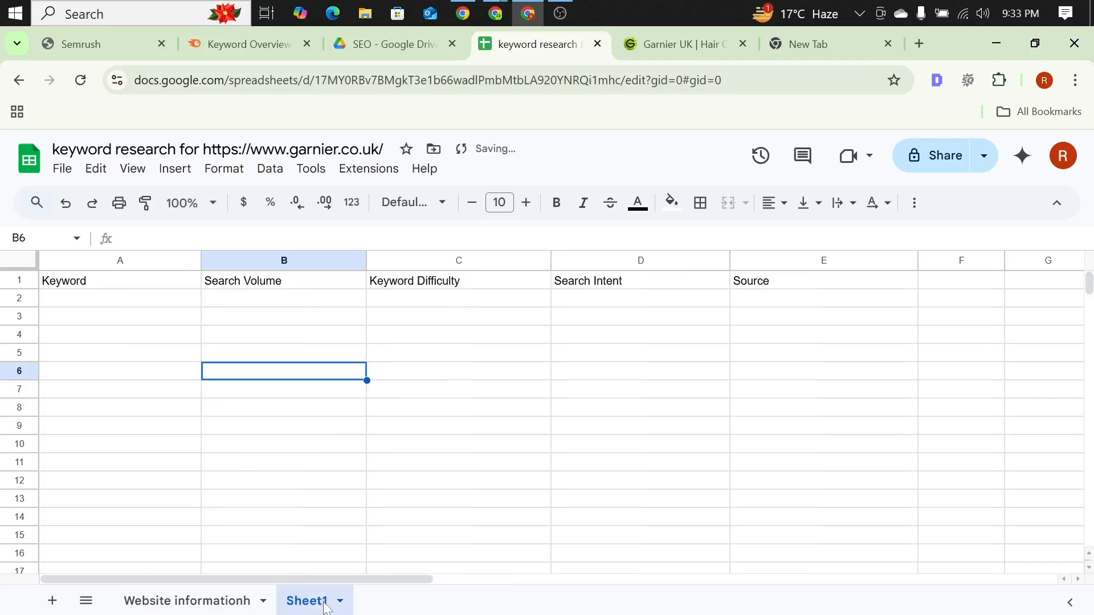
pyautogui.rightClick(315, 605)
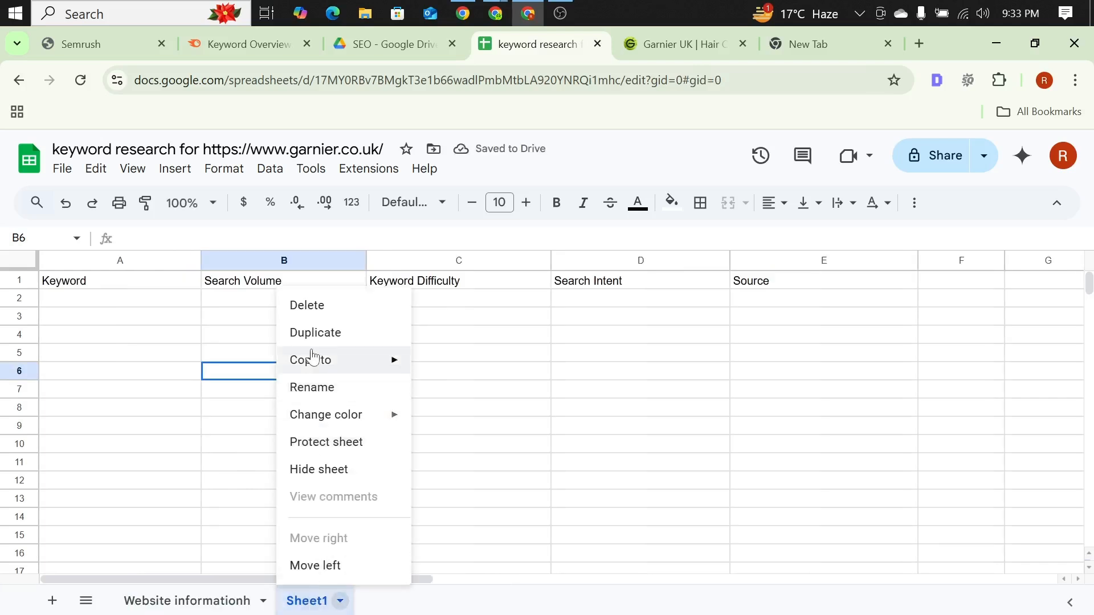
pyautogui.click(318, 391)
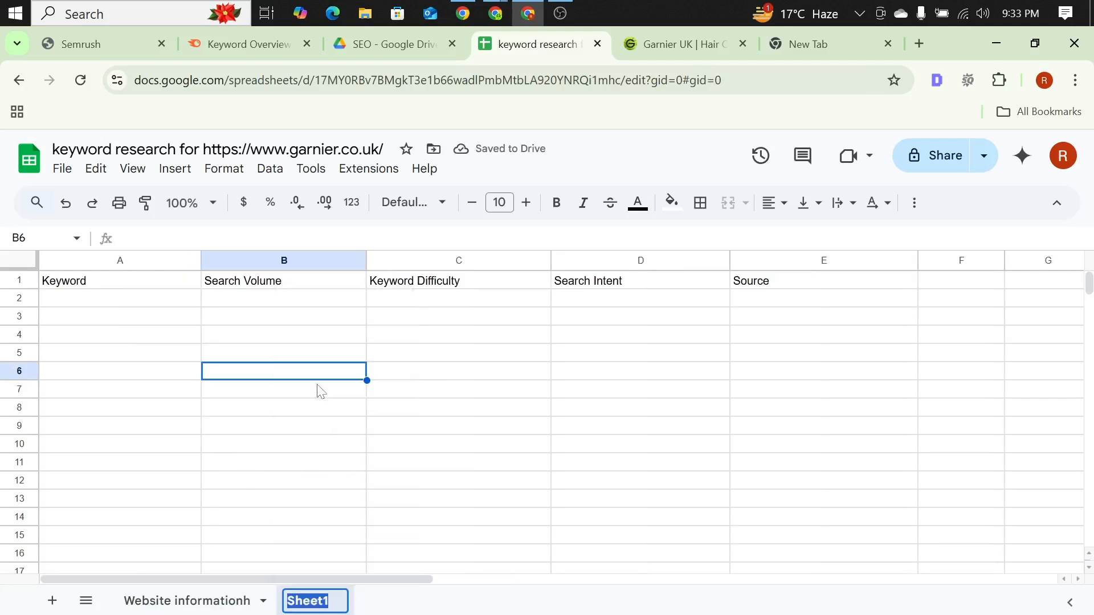
pyautogui.write('K')
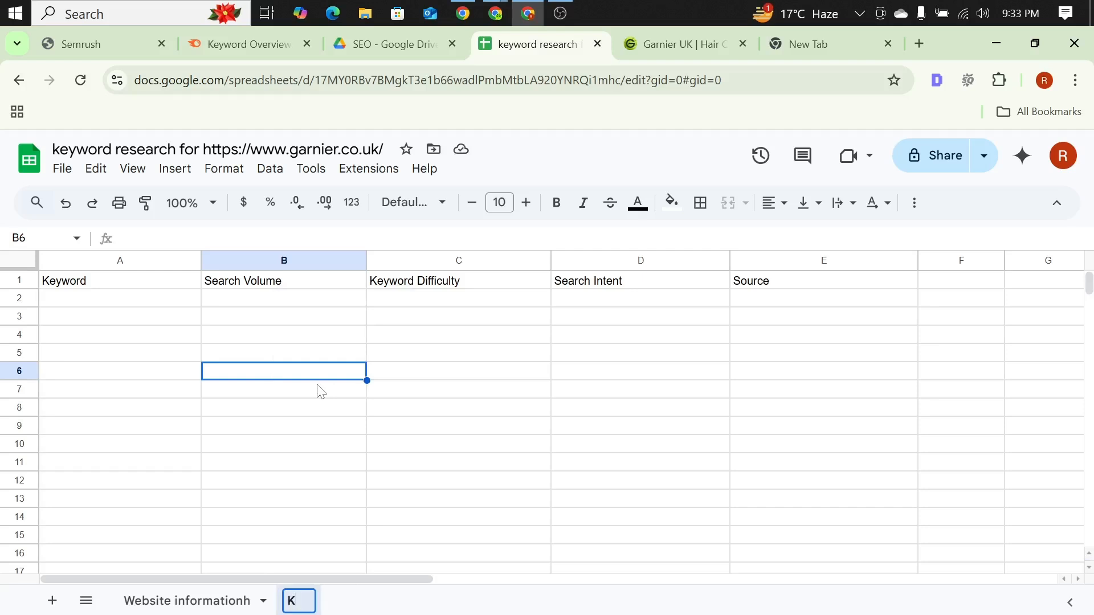
pyautogui.write('eyword')
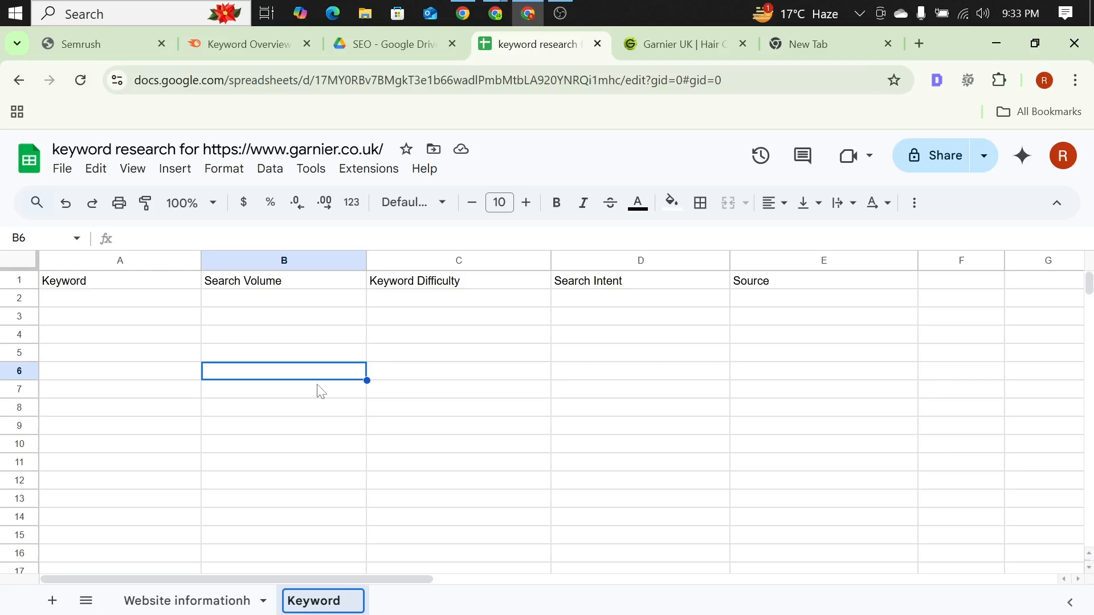
pyautogui.write(' Re')
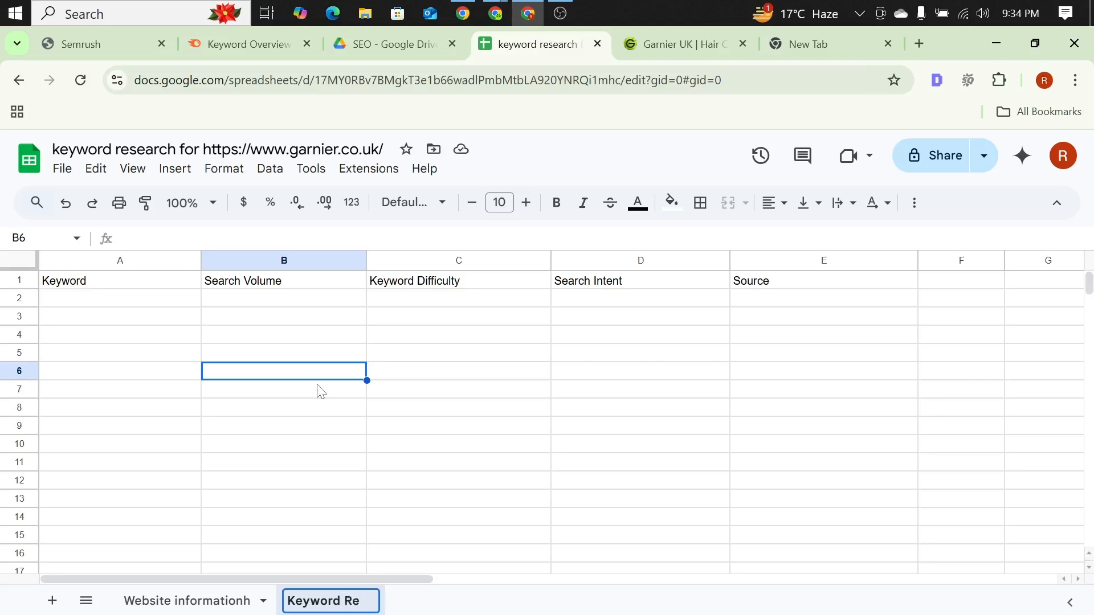
pyautogui.write('search')
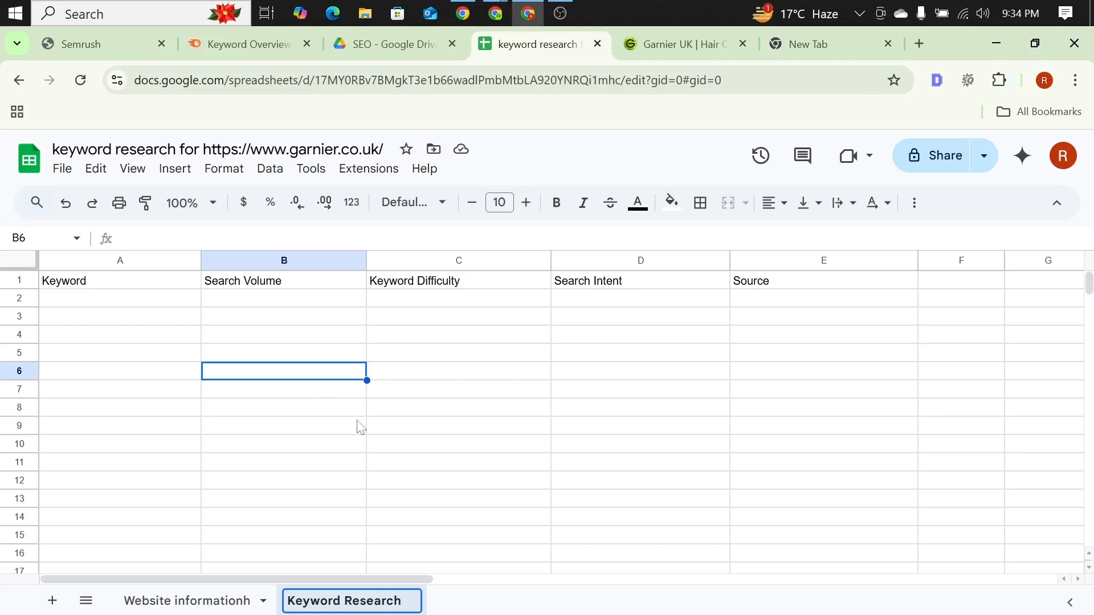
# Step: Open cell A1 of the Website informationh sheet for editing
pyautogui.click(178, 602)
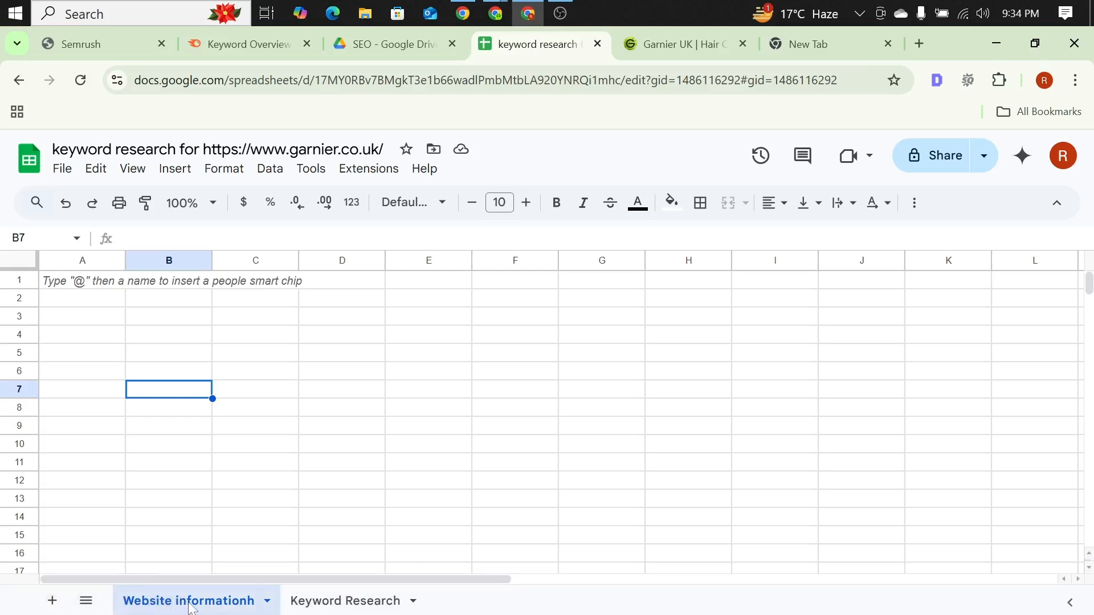
pyautogui.click(69, 283)
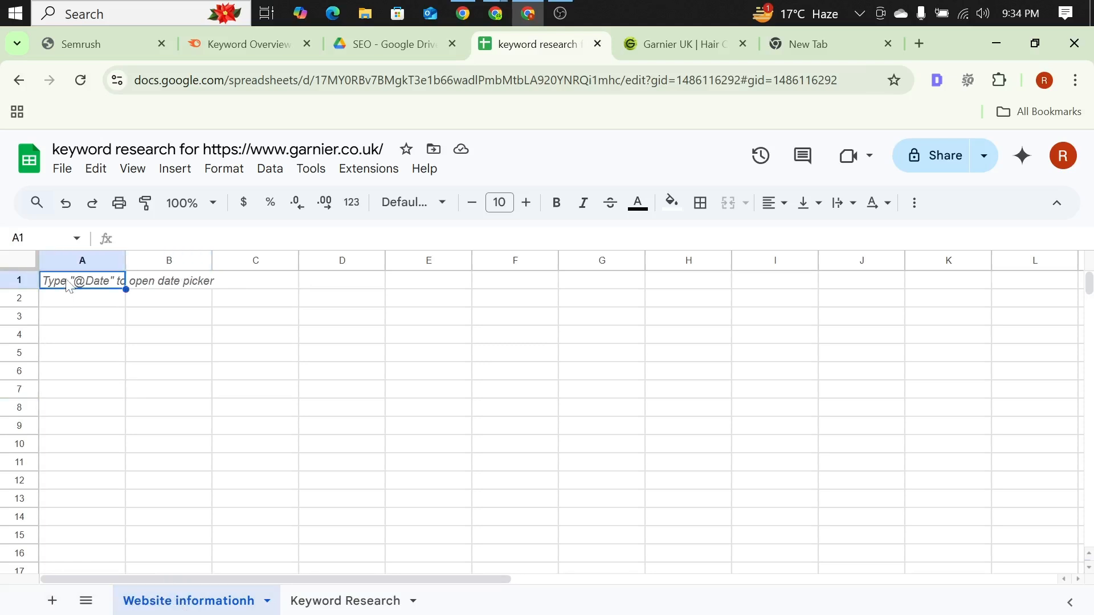
pyautogui.press('Return')
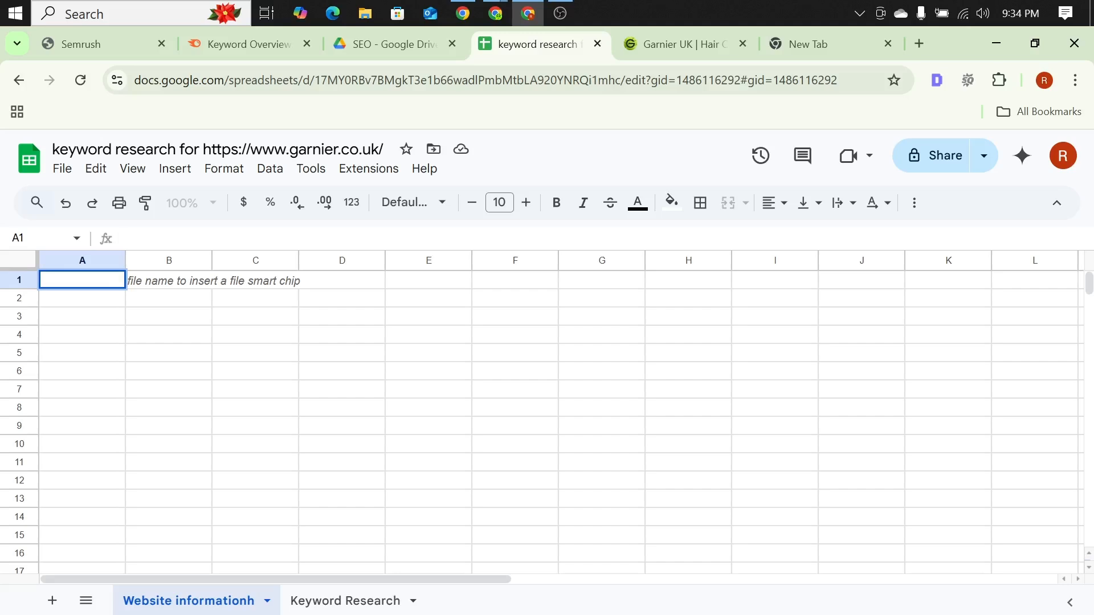
# Step: Copy the web address of the Garnier UK site and return to the keyword research spreadsheet
pyautogui.click(695, 46)
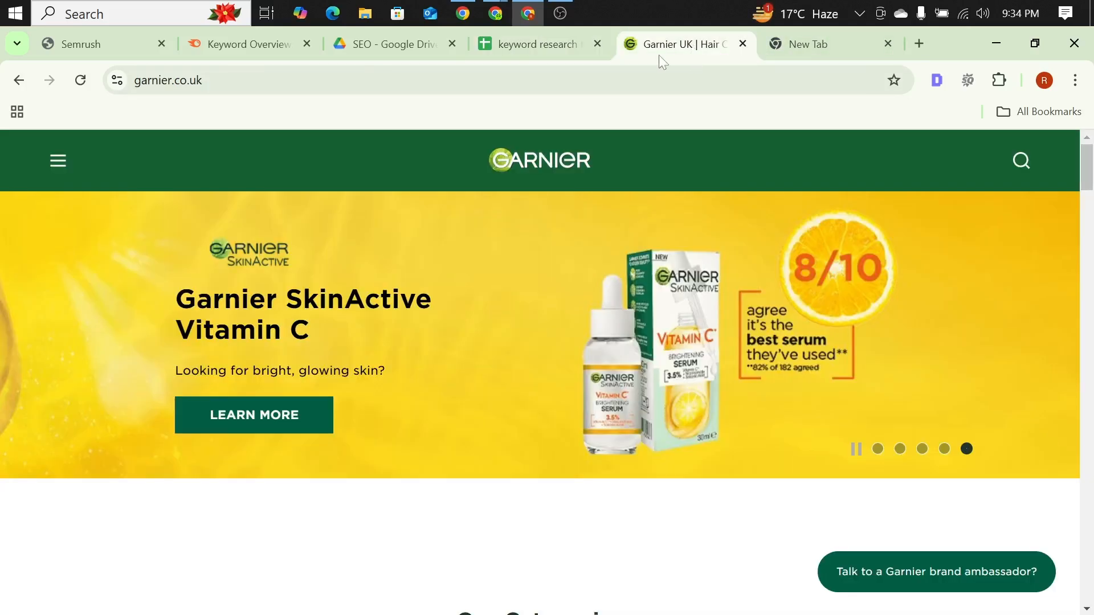
pyautogui.click(286, 72)
pyautogui.hotkey('ctrl', 'c')
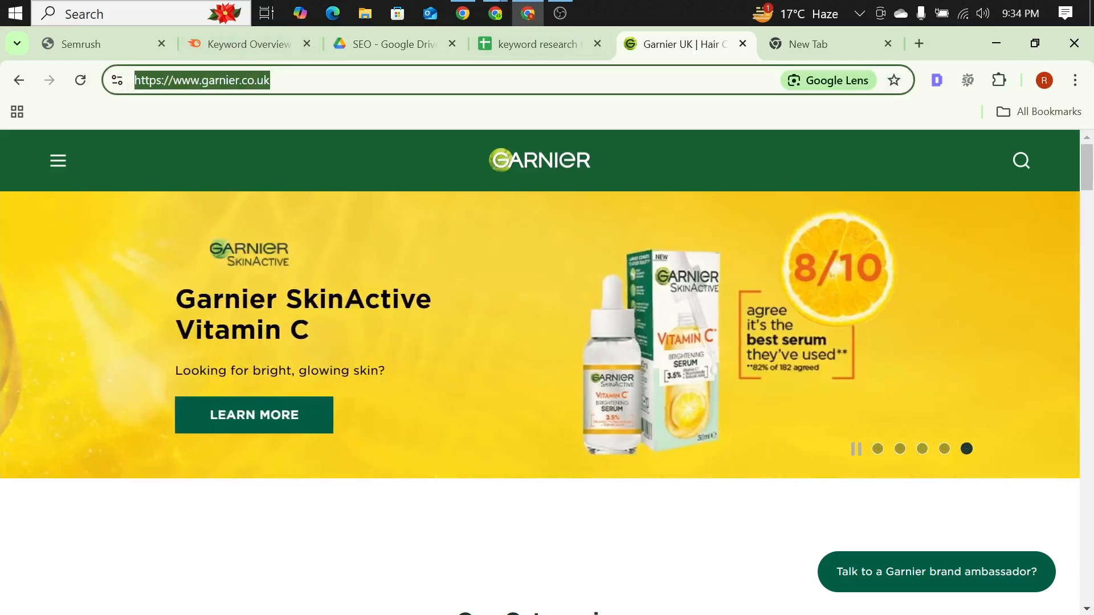
pyautogui.click(810, 44)
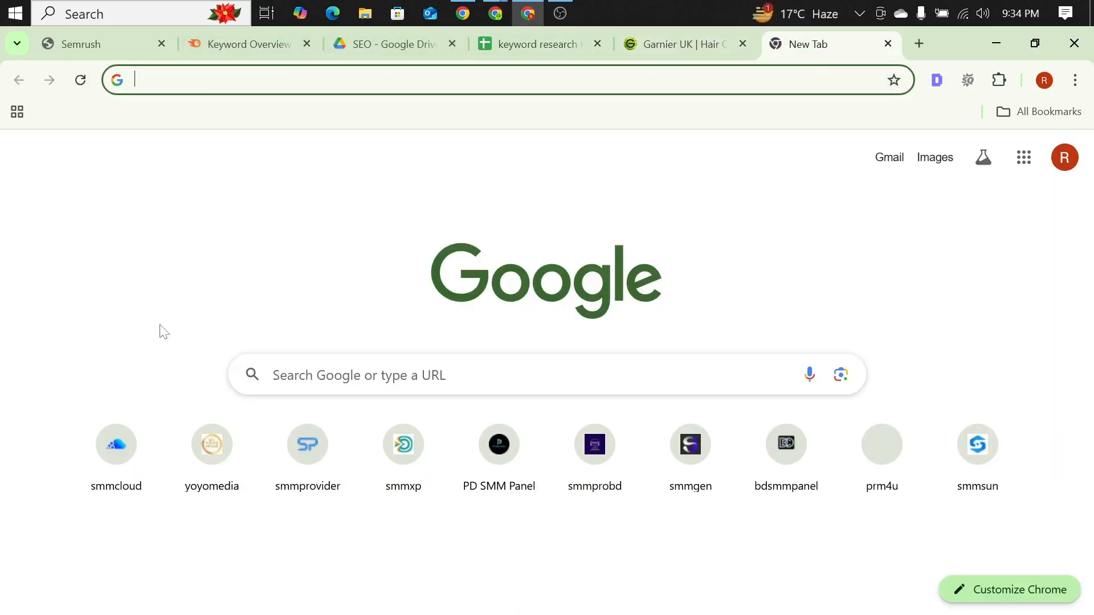
pyautogui.click(530, 44)
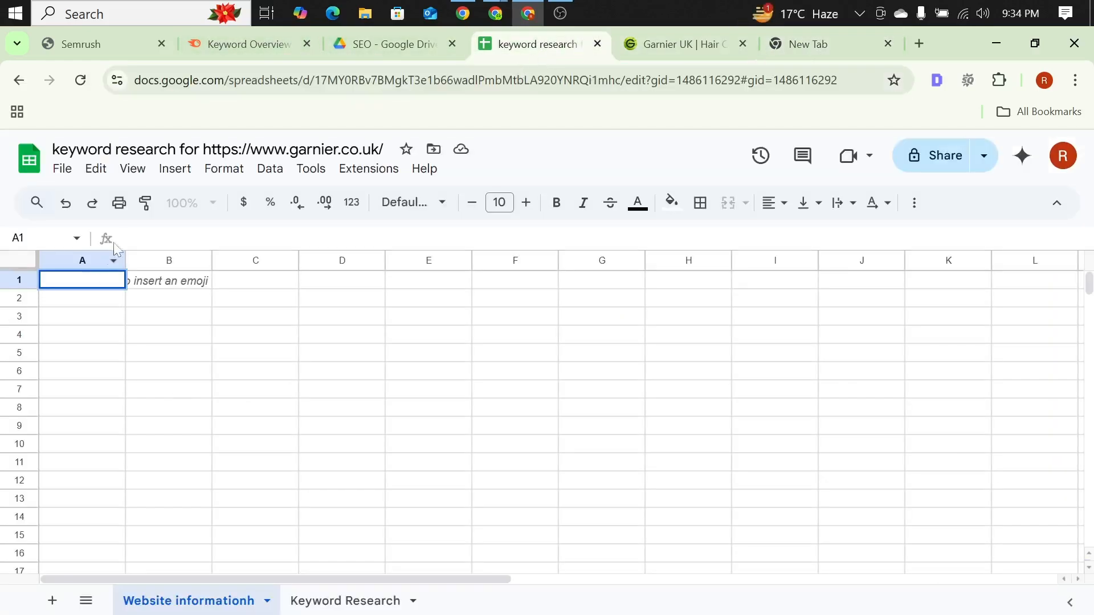
# Step: Enter the label "Website URL" in cell A1, widen column A and select cell B1
pyautogui.click(90, 280)
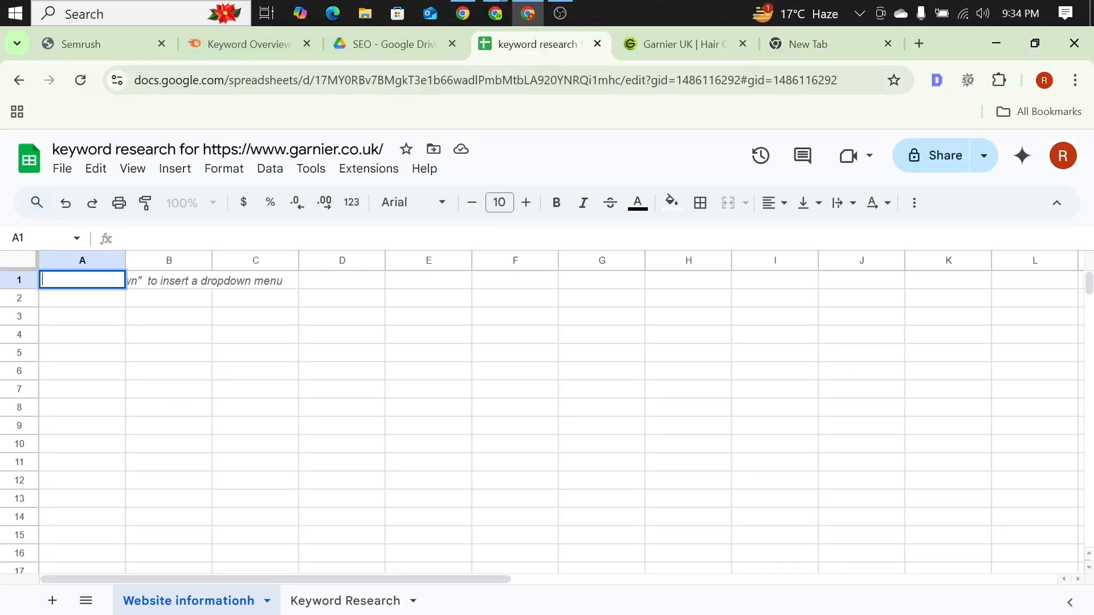
pyautogui.write('Weba')
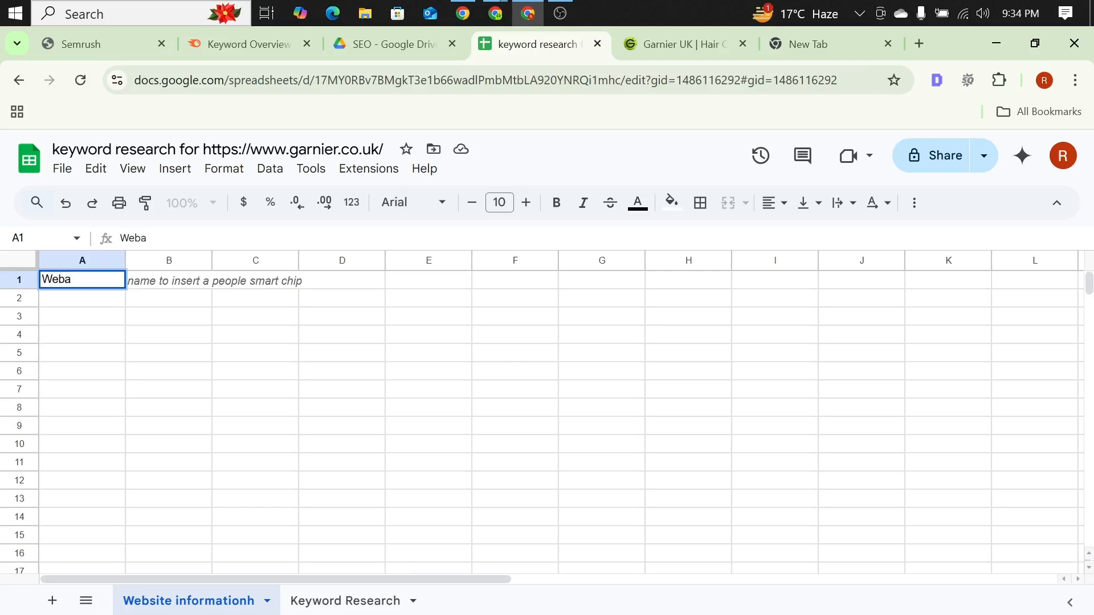
pyautogui.press('BackSpace')
pyautogui.write('site U')
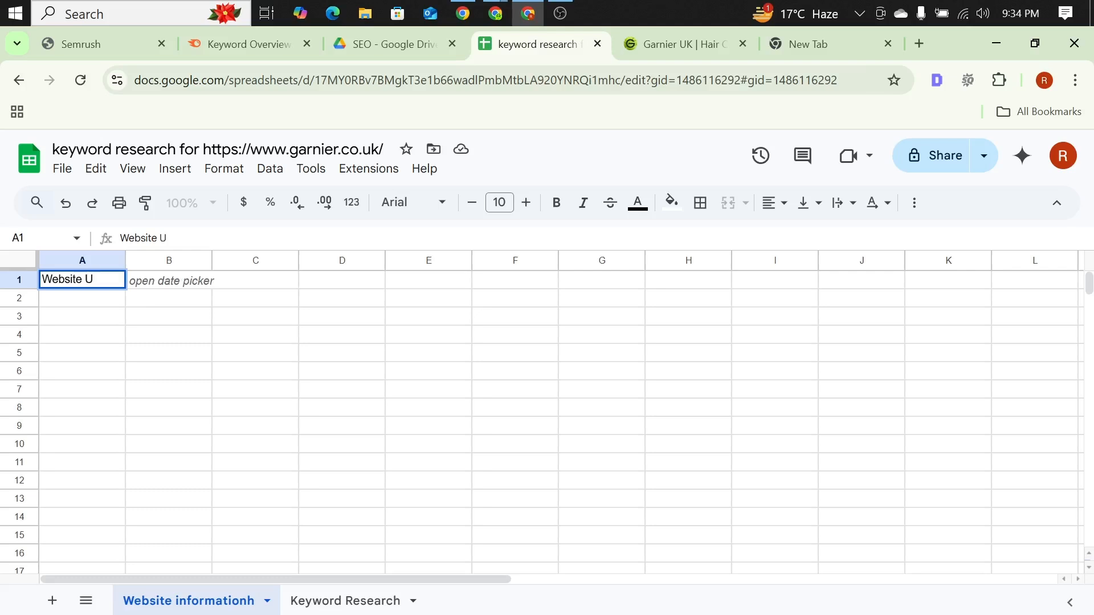
pyautogui.write('RL')
pyautogui.moveTo(123, 260); pyautogui.dragTo(177, 260)
pyautogui.click(203, 287)
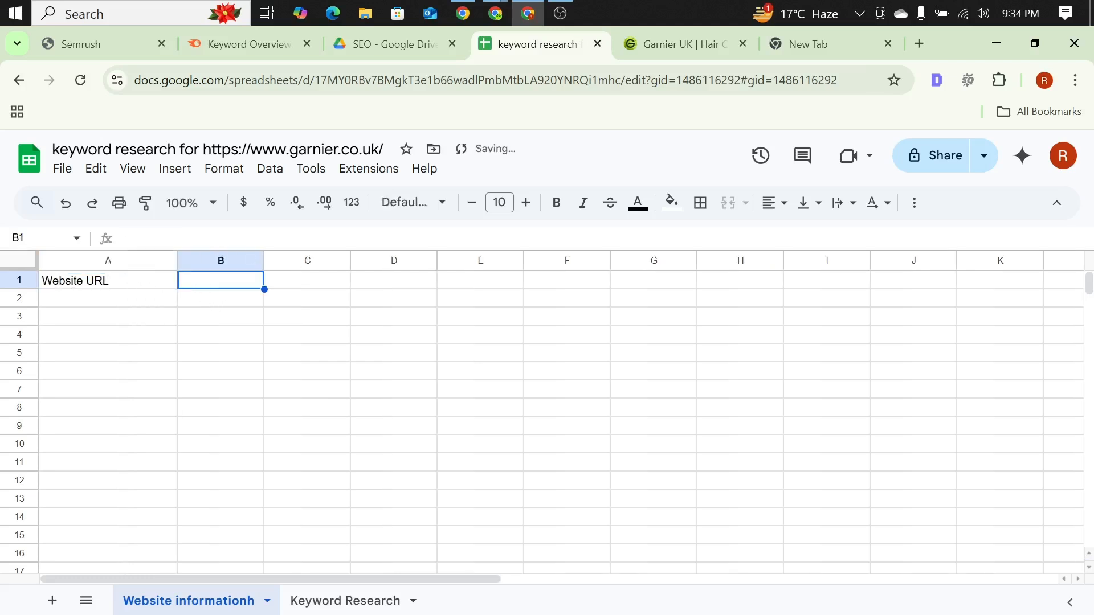
pyautogui.click(120, 238)
pyautogui.hotkey('ctrl', 'v')
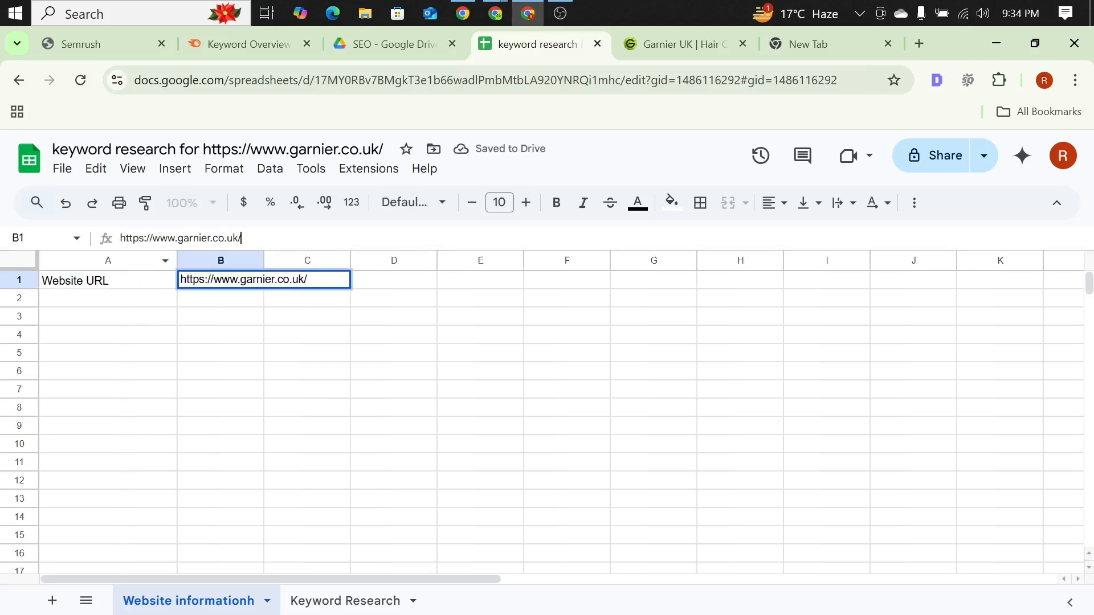
pyautogui.moveTo(265, 261); pyautogui.dragTo(384, 260)
pyautogui.click(43, 373)
pyautogui.click(75, 303)
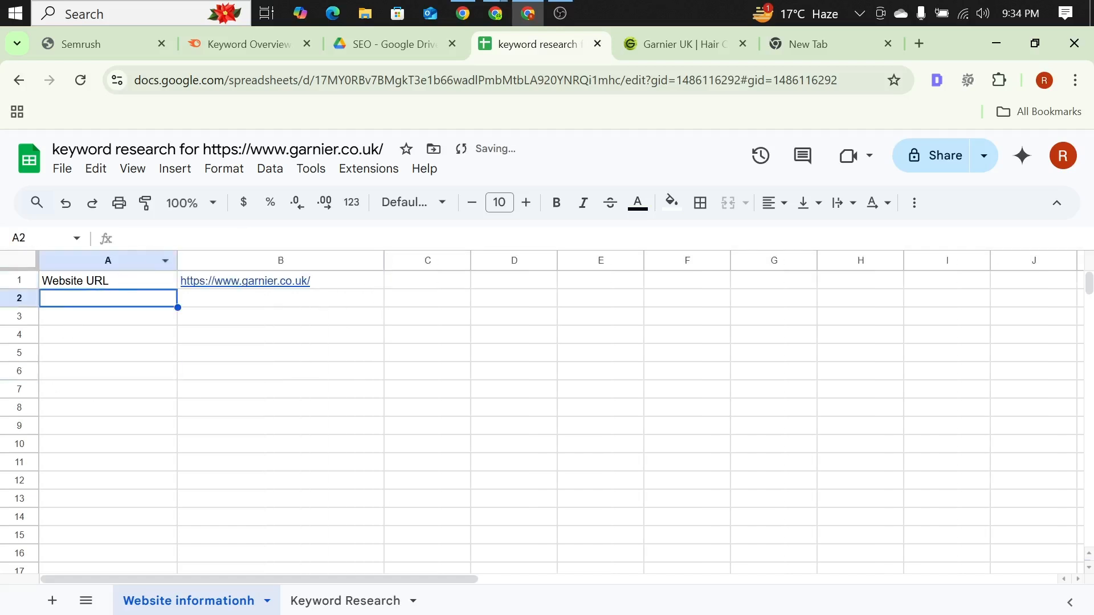
# Step: Enter the label "Website Location" in cell A2 and "UK" in cell B2
pyautogui.click(121, 238)
pyautogui.write('W')
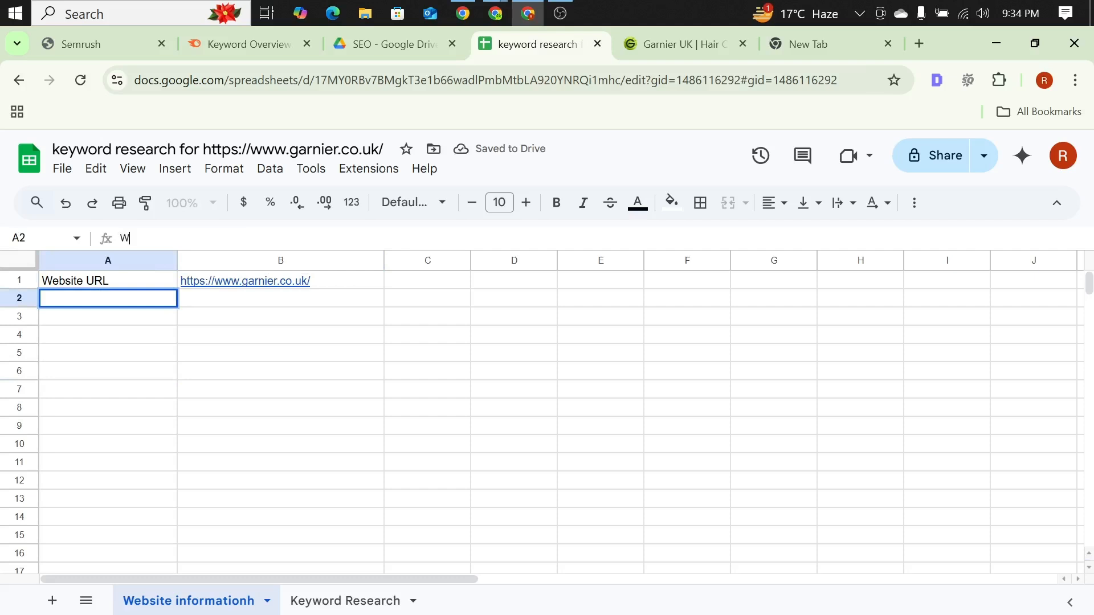
pyautogui.write('ebsite')
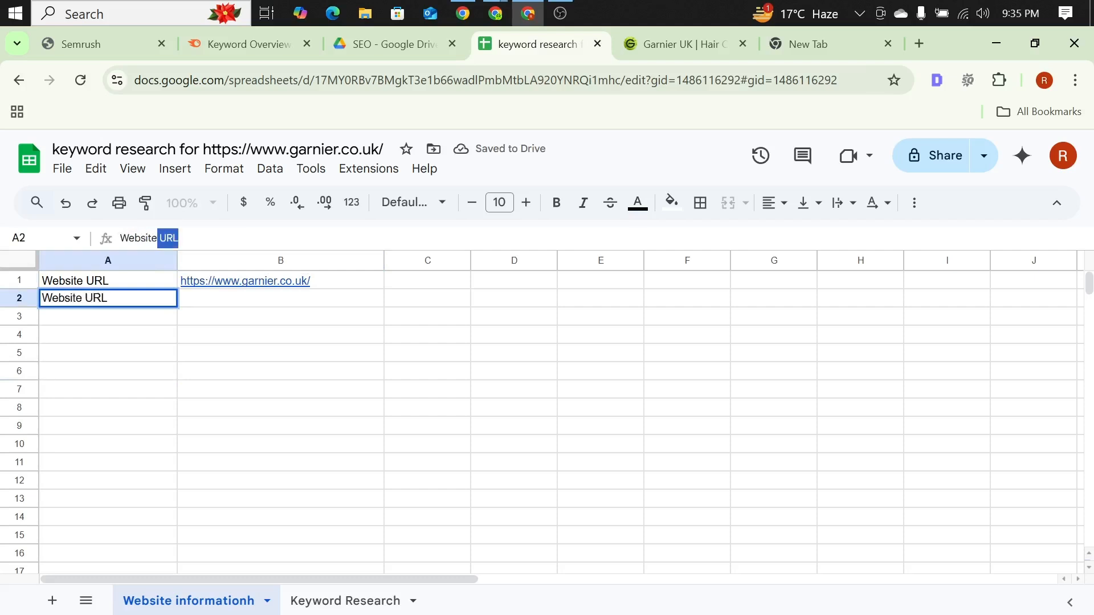
pyautogui.write(' Lo')
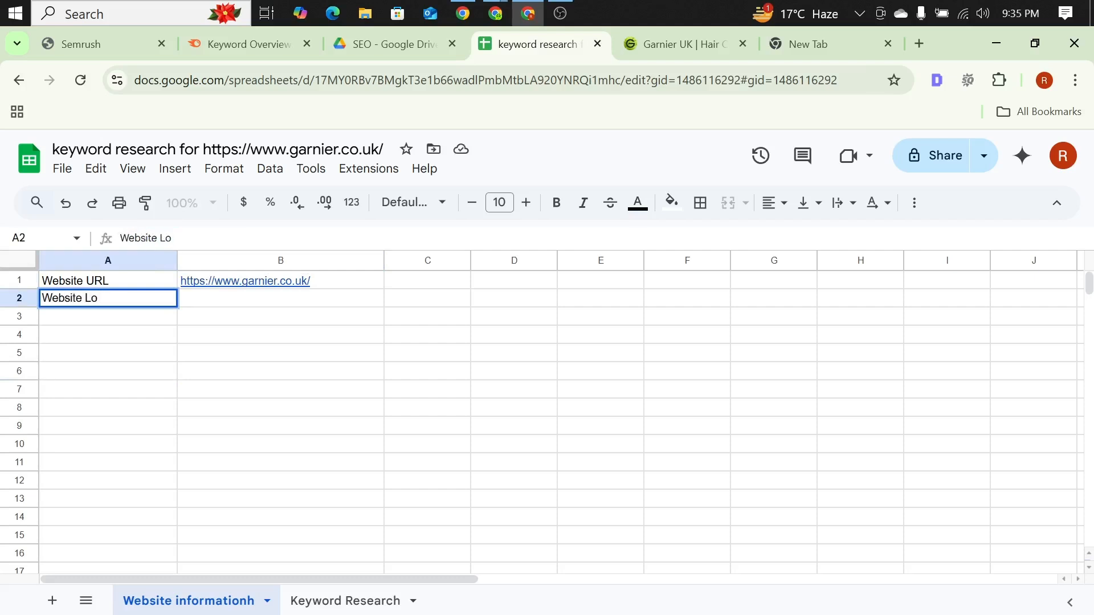
pyautogui.write('cation')
pyautogui.press('Tab')
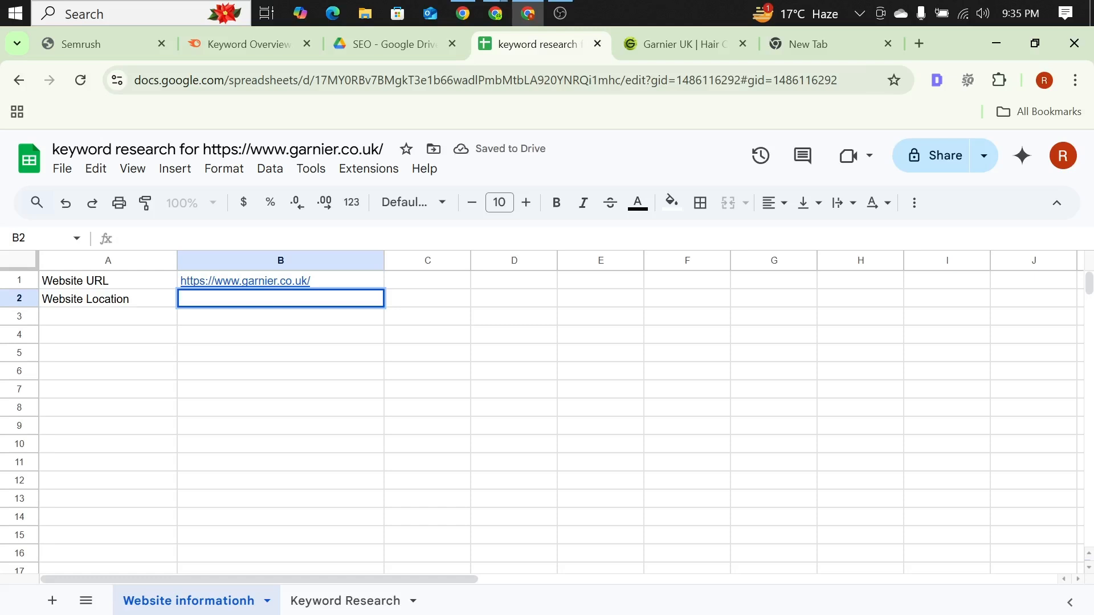
pyautogui.write('UK')
pyautogui.press('Return')
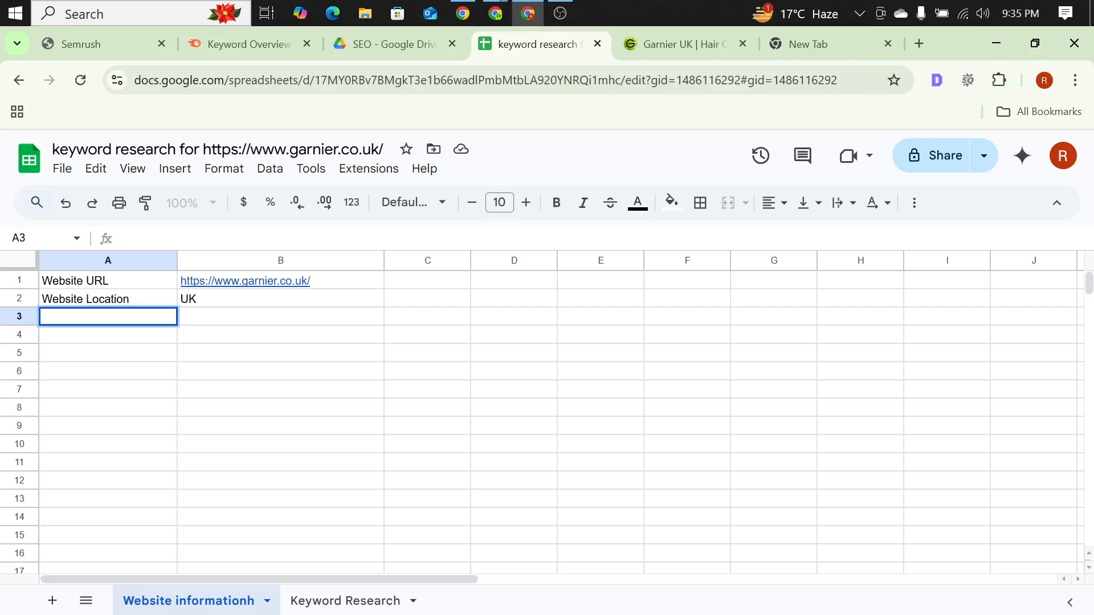
# Step: Open the Detailed extension's page analysis on the Garnier UK site and copy the page title
pyautogui.click(664, 51)
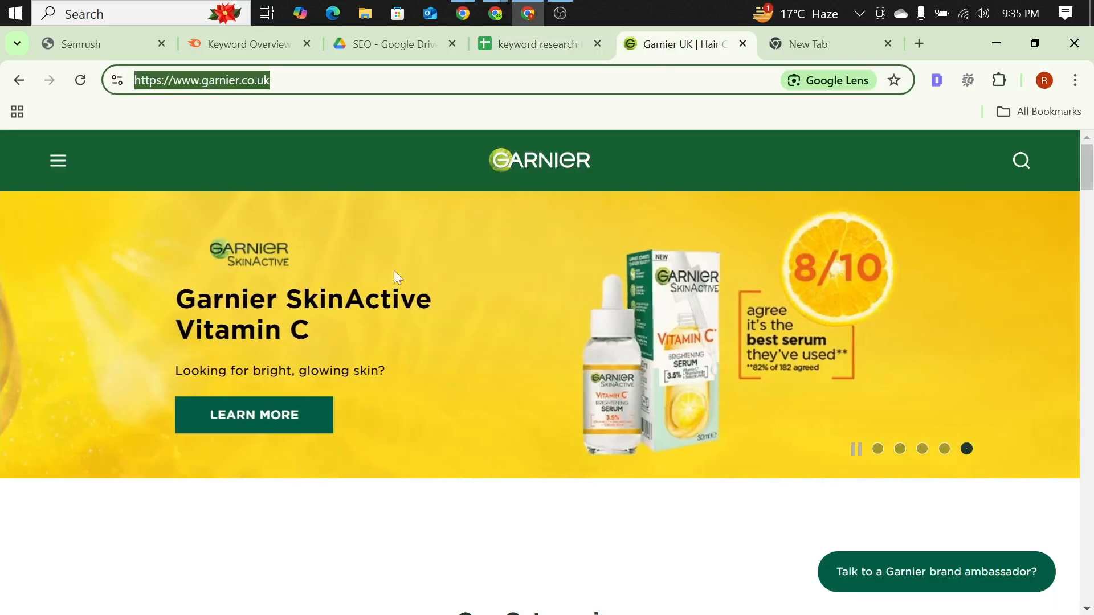
pyautogui.click(937, 80)
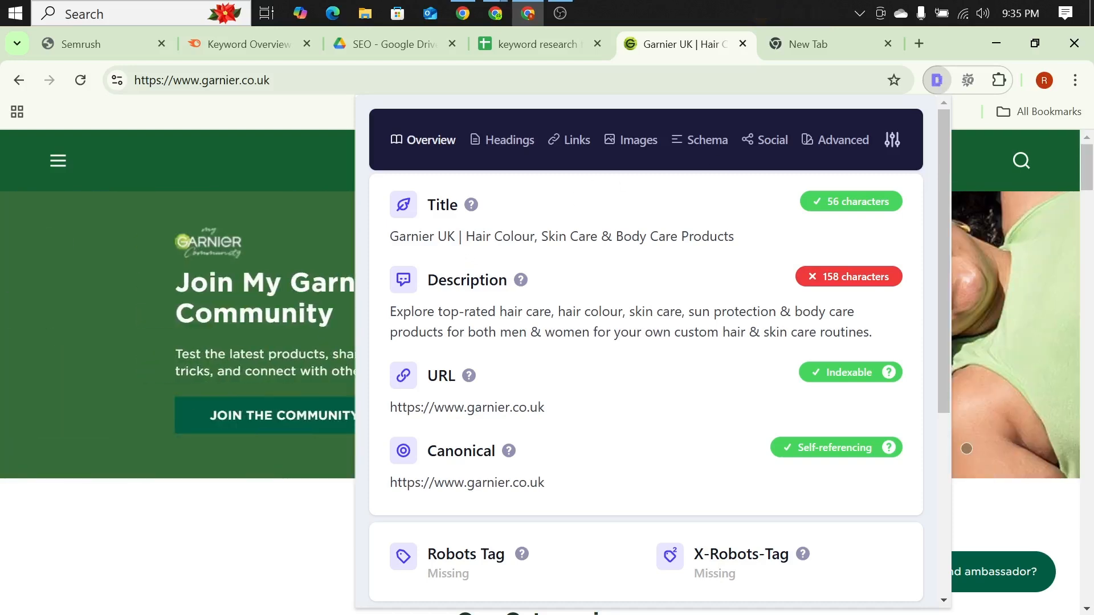
pyautogui.tripleClick(562, 236)
pyautogui.hotkey('ctrl', 'c')
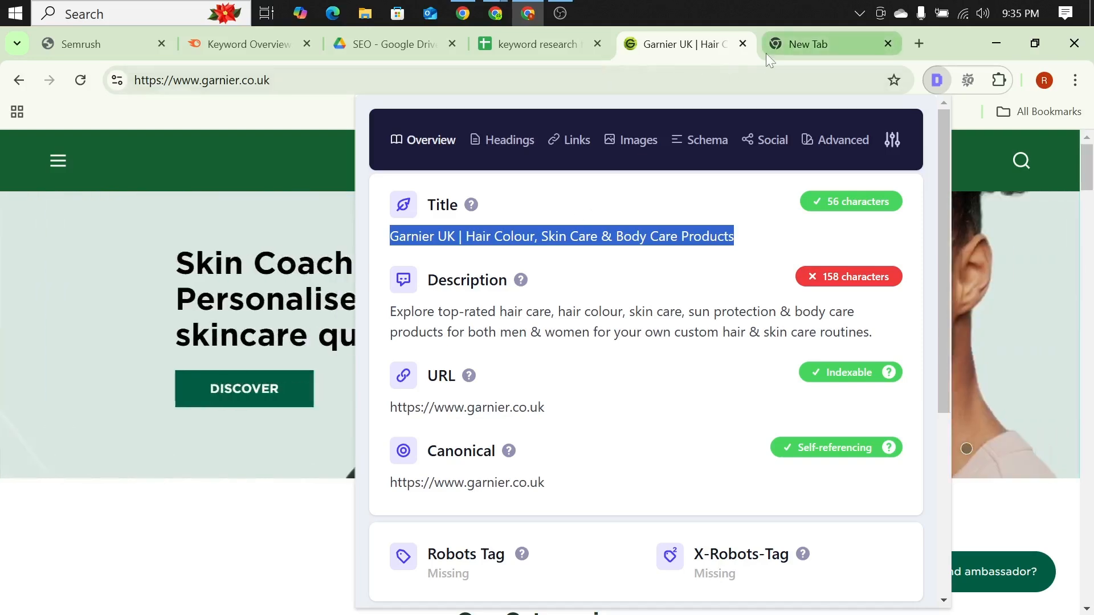
pyautogui.click(937, 81)
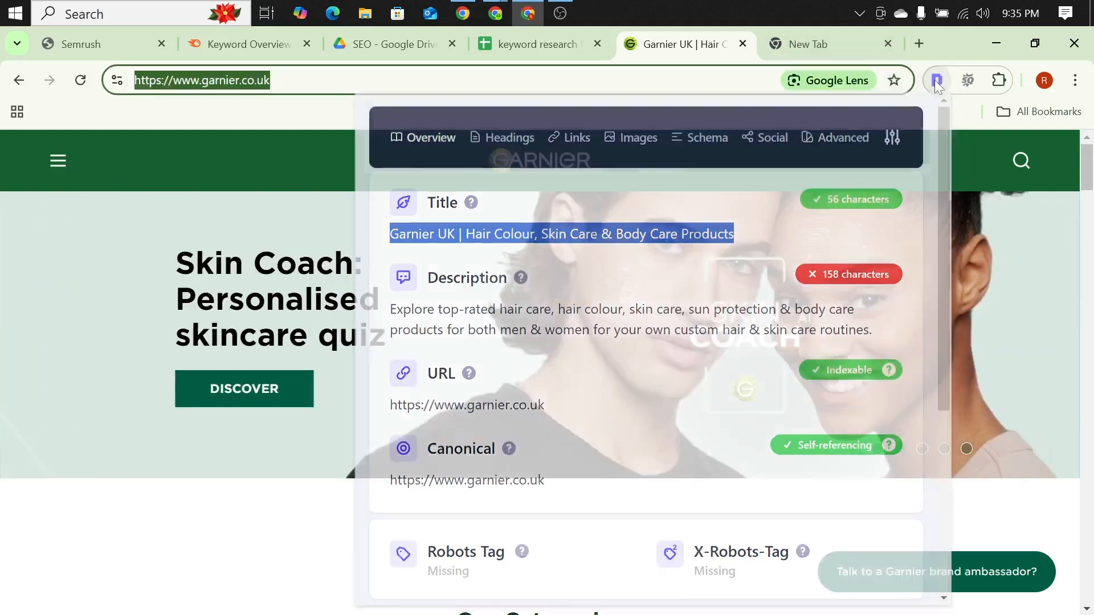
pyautogui.click(938, 83)
pyautogui.click(937, 80)
pyautogui.click(938, 80)
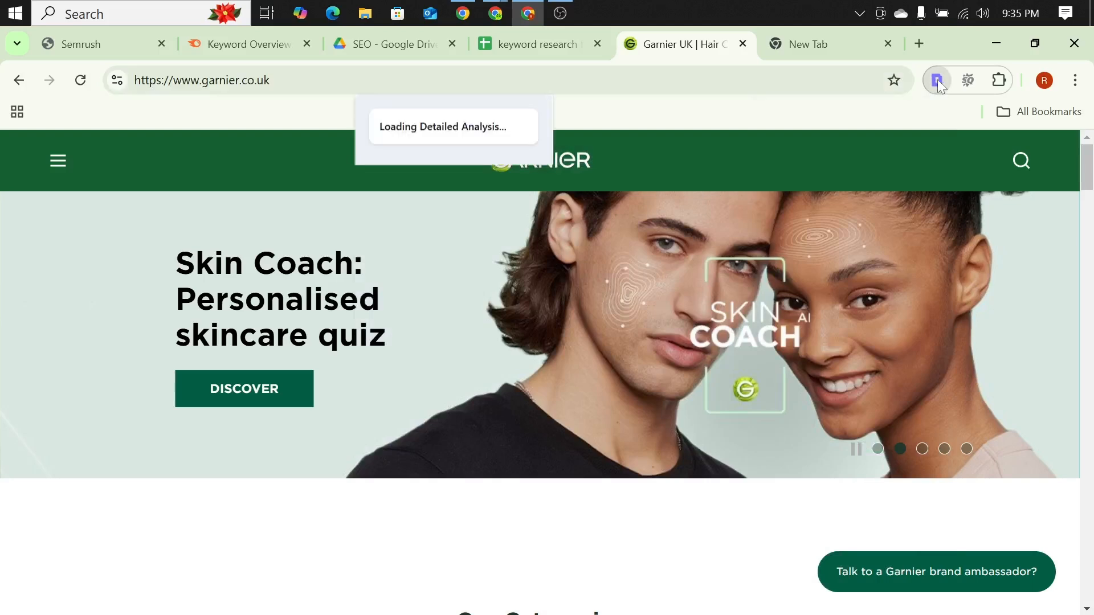
pyautogui.click(938, 79)
pyautogui.click(938, 80)
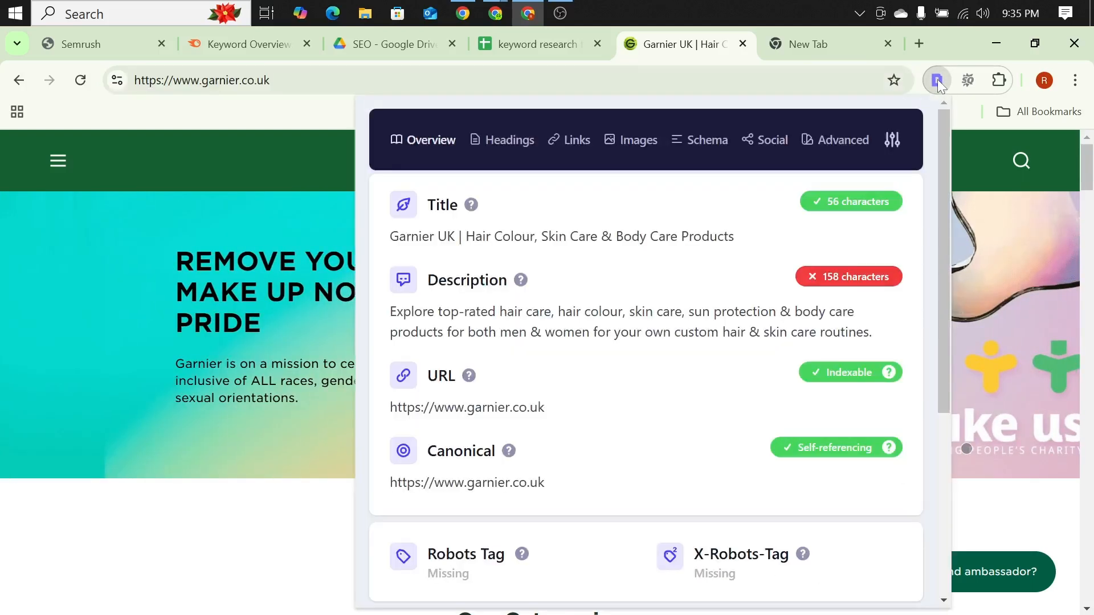
pyautogui.click(310, 126)
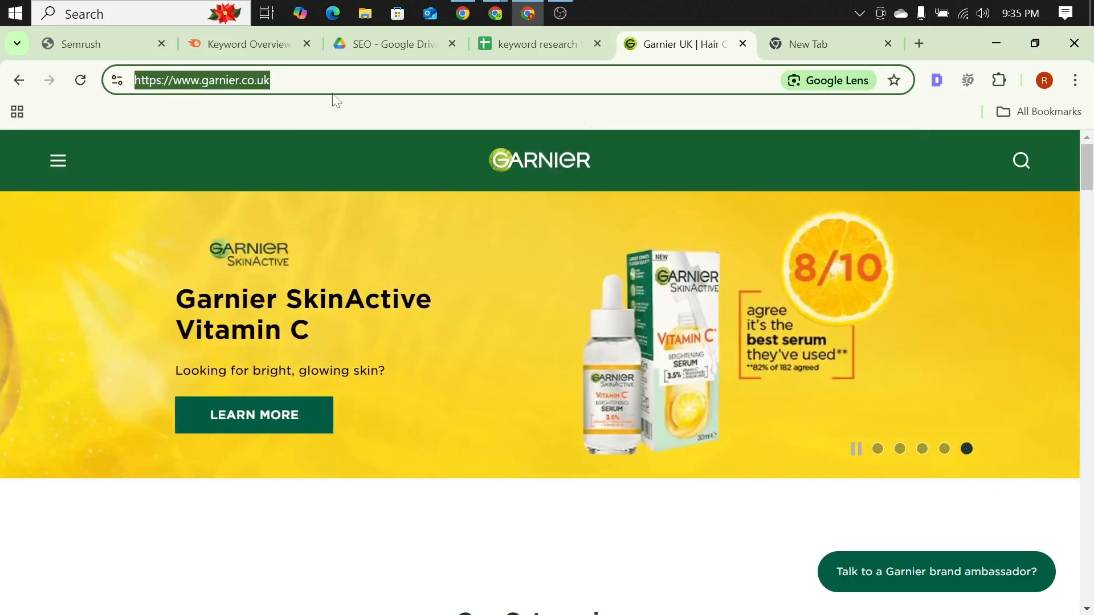
# Step: Return to the keyword research spreadsheet, enter "Title" in cell A3 and paste the copied page title into B3
pyautogui.click(492, 46)
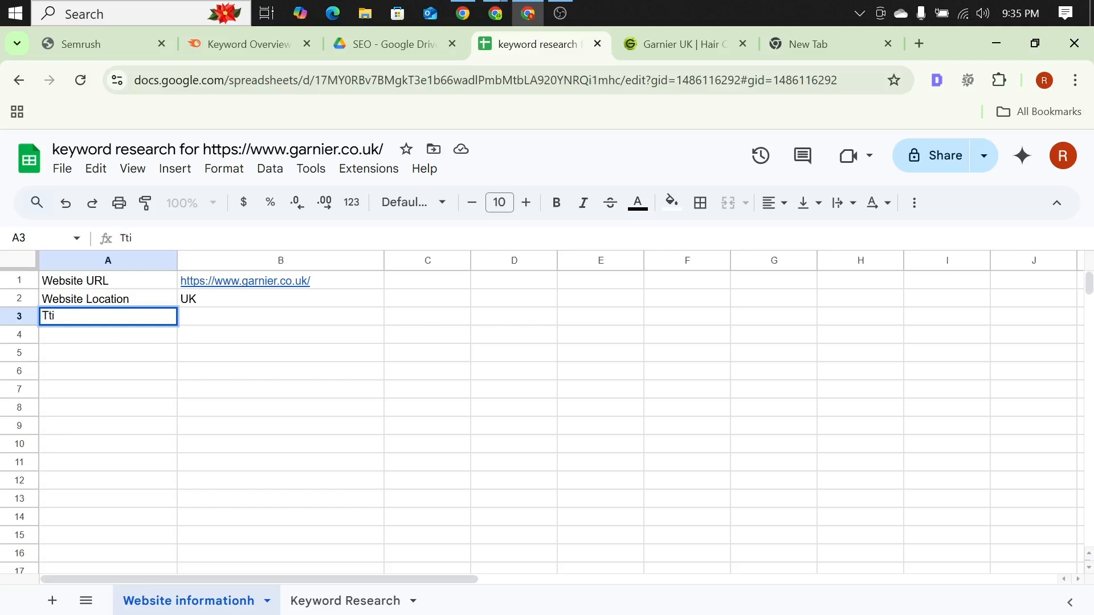
pyautogui.press('BackSpace')
pyautogui.write('itle')
pyautogui.doubleClick(208, 317)
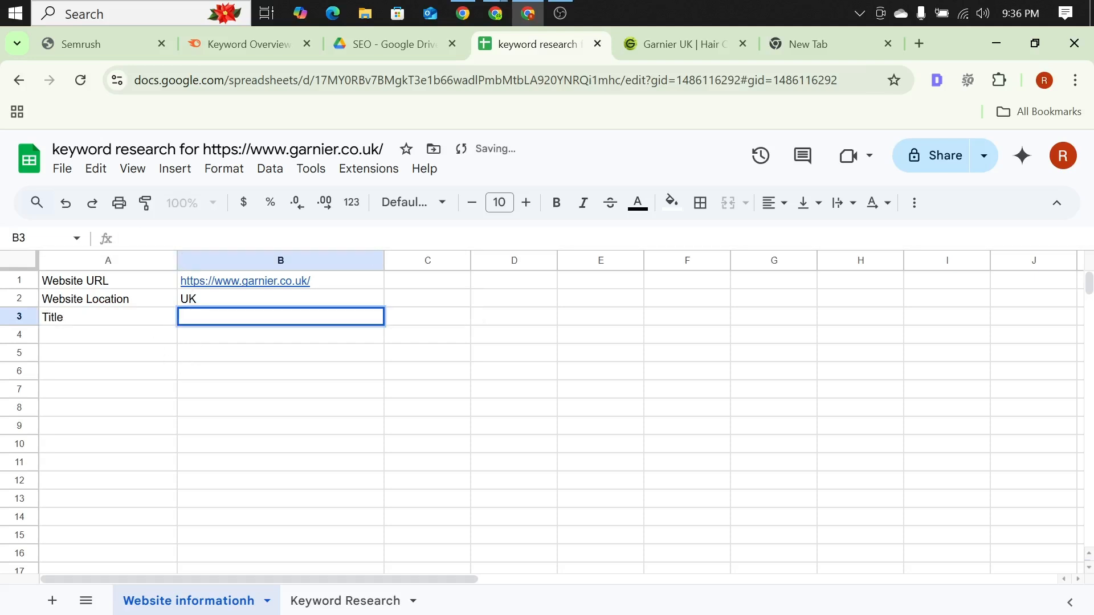
pyautogui.hotkey('ctrl', 'v')
pyautogui.click(134, 392)
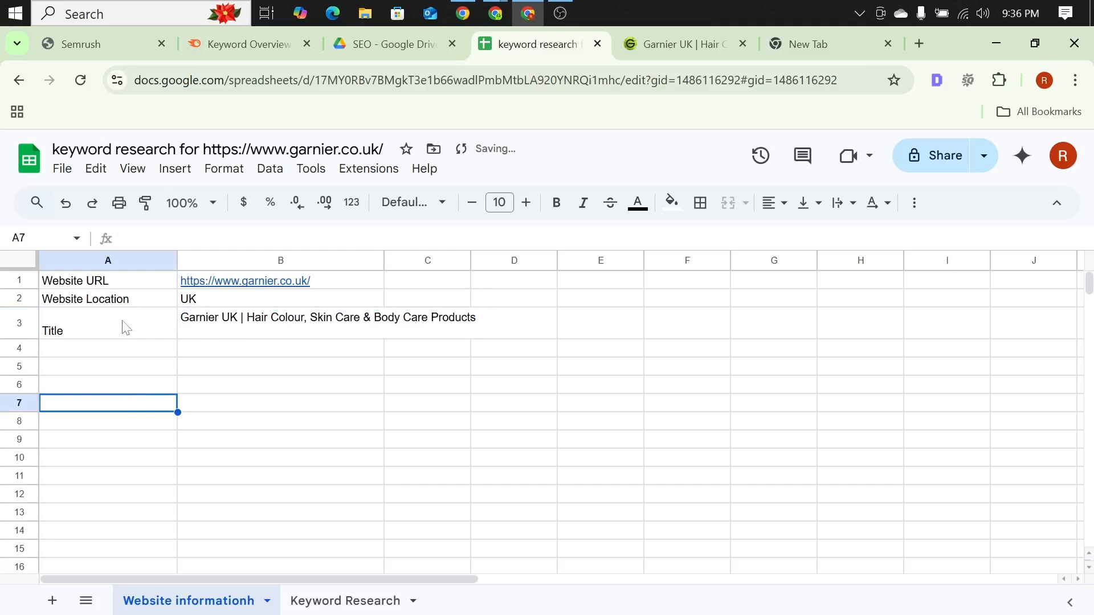
# Step: Remove the extra line break from the title text in cell B3 so row 3 fits a single line
pyautogui.click(55, 333)
pyautogui.doubleClick(45, 336)
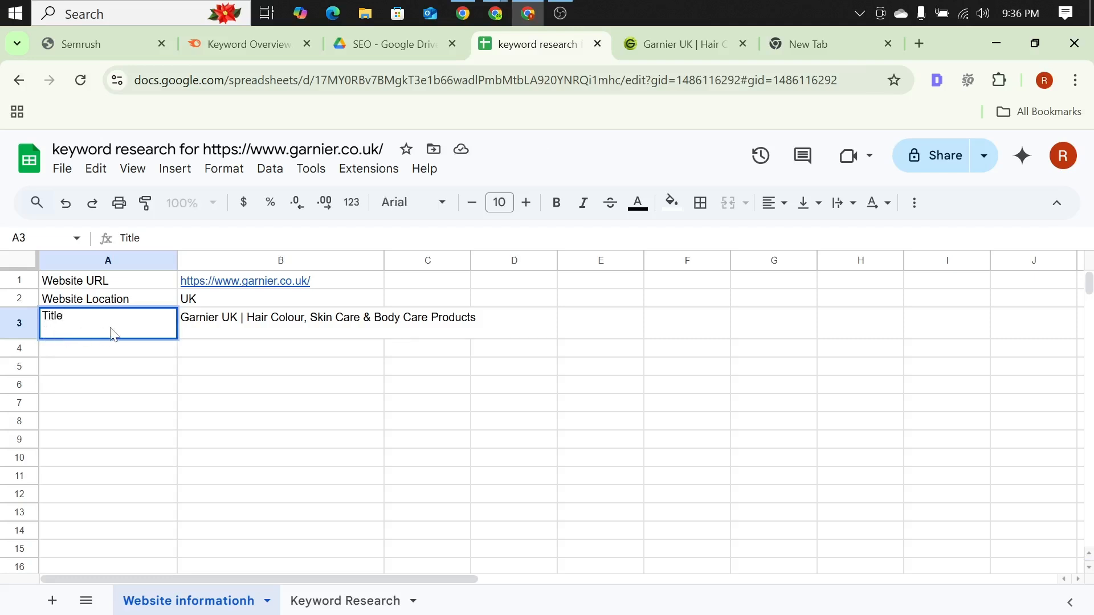
pyautogui.click(184, 423)
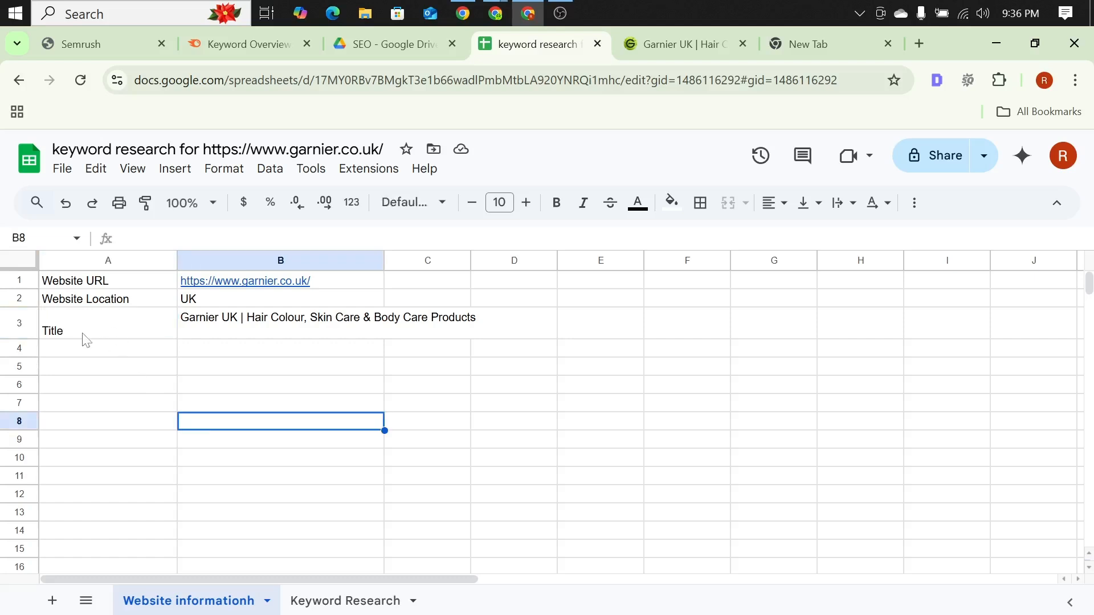
pyautogui.click(84, 336)
pyautogui.doubleClick(86, 335)
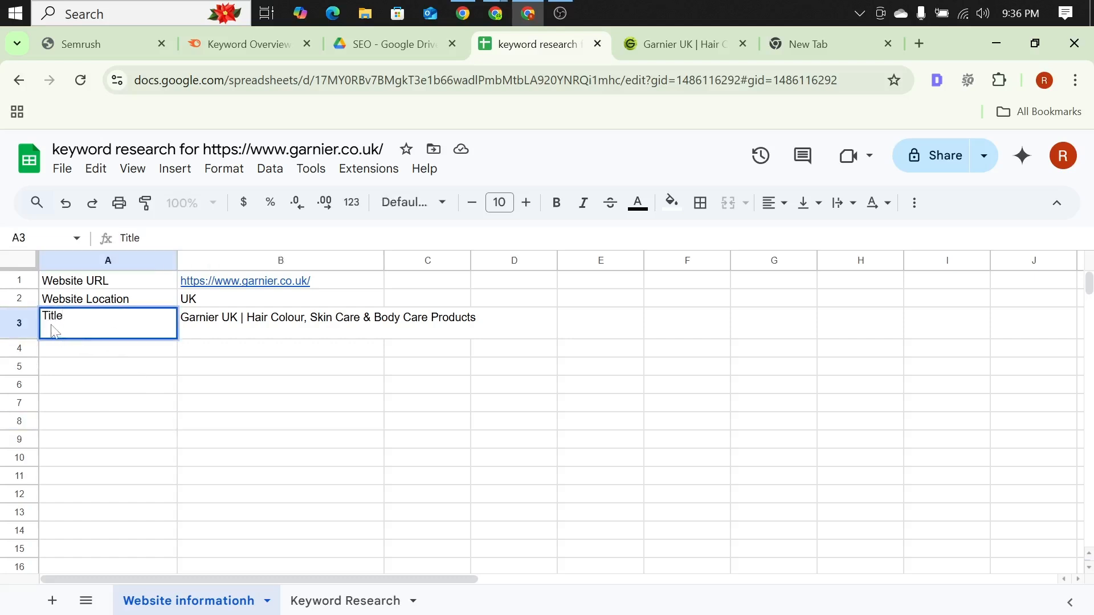
pyautogui.hotkey('ctrl', 'a')
pyautogui.click(201, 332)
pyautogui.press('Return')
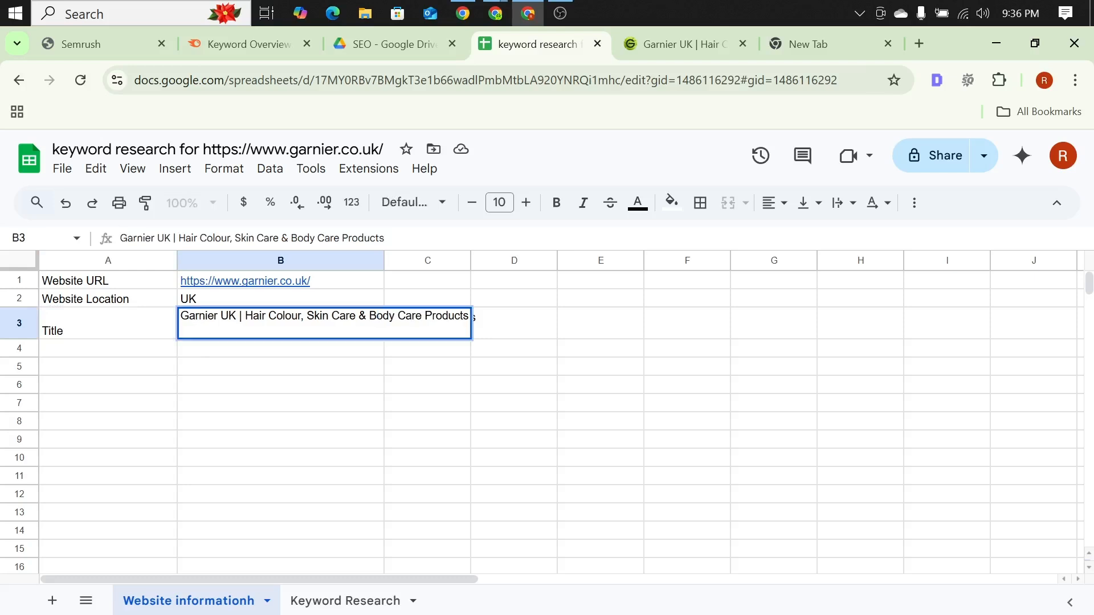
pyautogui.click(136, 392)
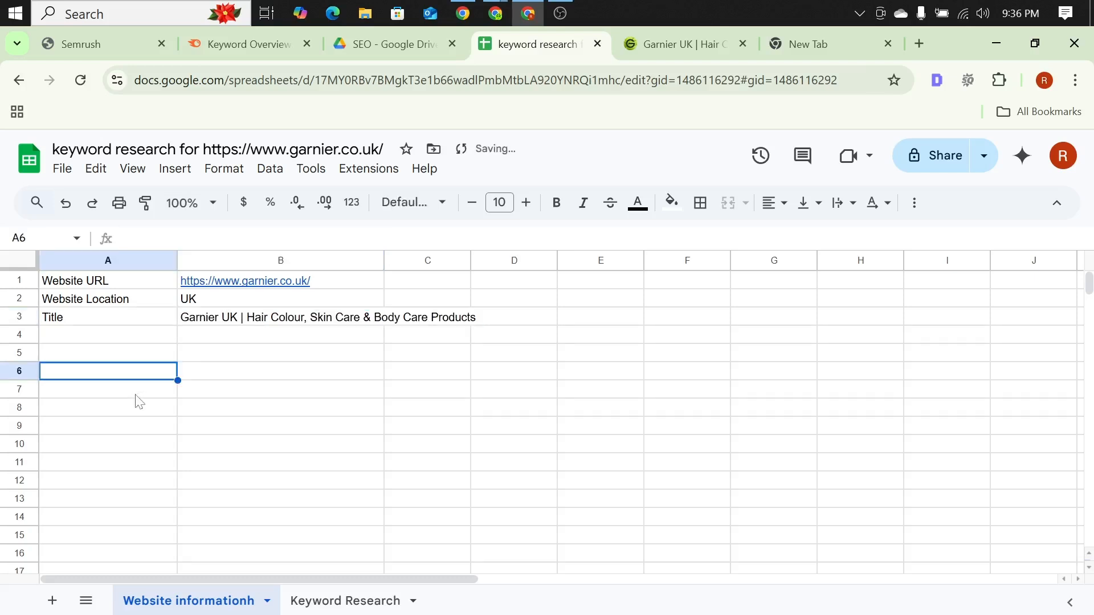
# Step: Select cell A4 and dismiss the browser notification
pyautogui.click(87, 335)
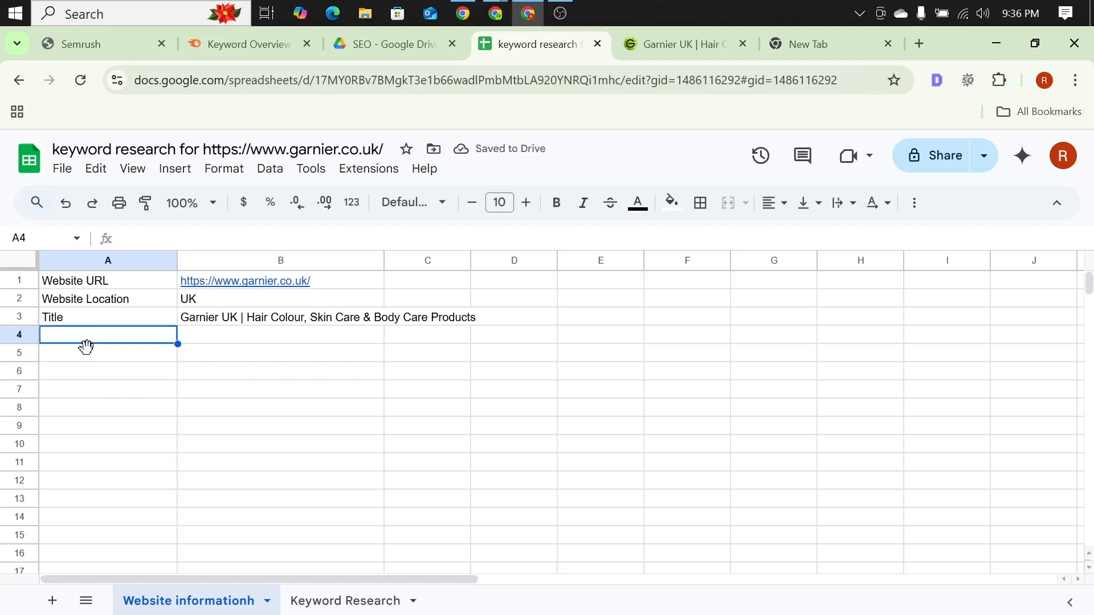
pyautogui.click(583, 378)
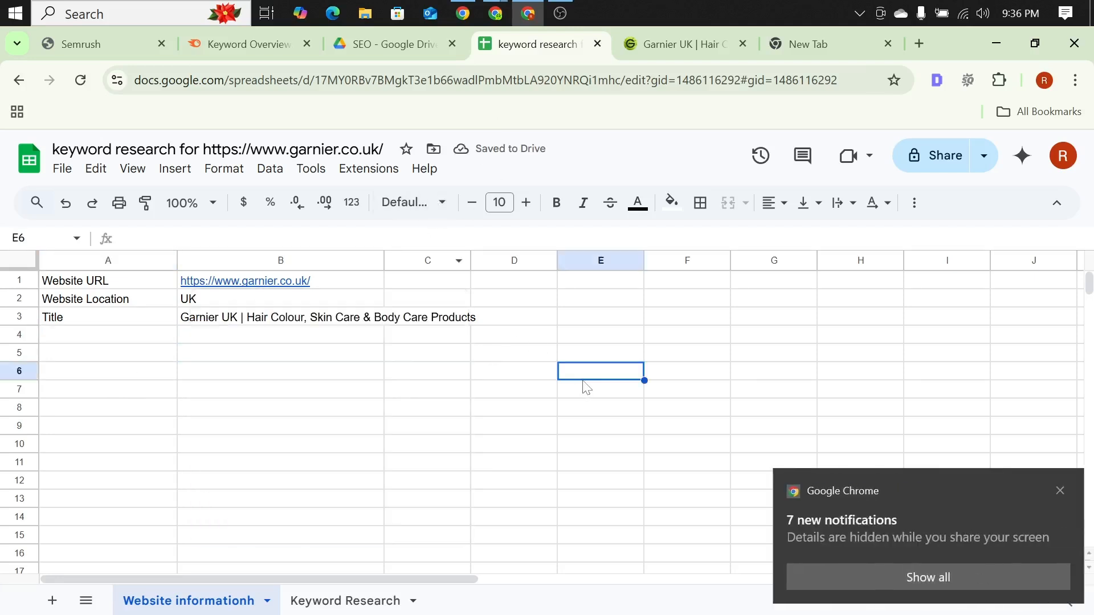
pyautogui.click(105, 335)
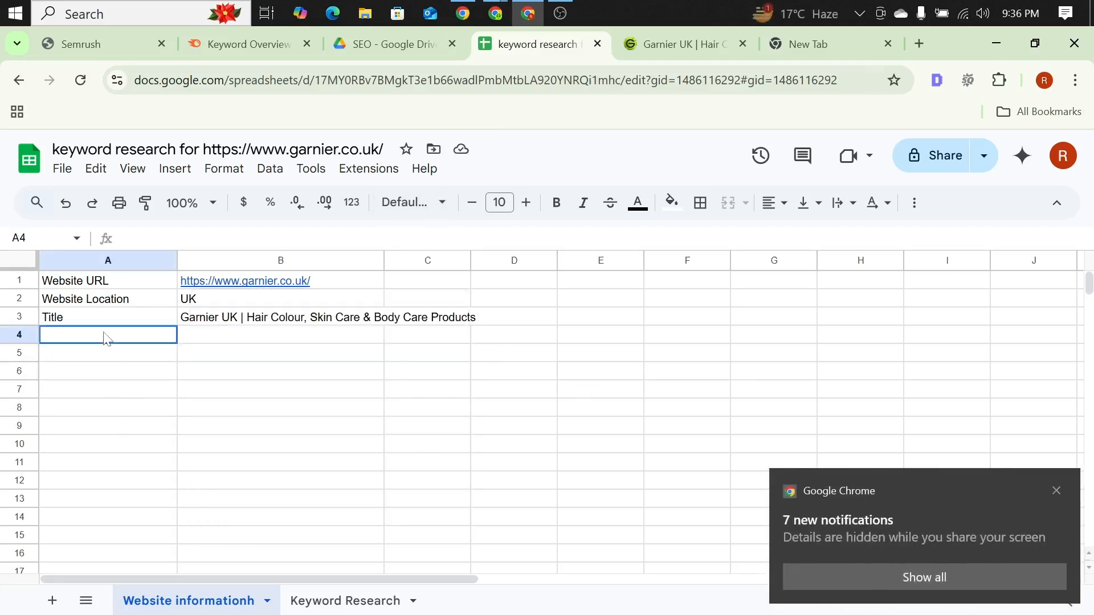
pyautogui.click(1057, 491)
# Step: Highlight the meta description in the Detailed extension's analysis of the Garnier UK page and return to the keyword research spreadsheet
pyautogui.click(672, 46)
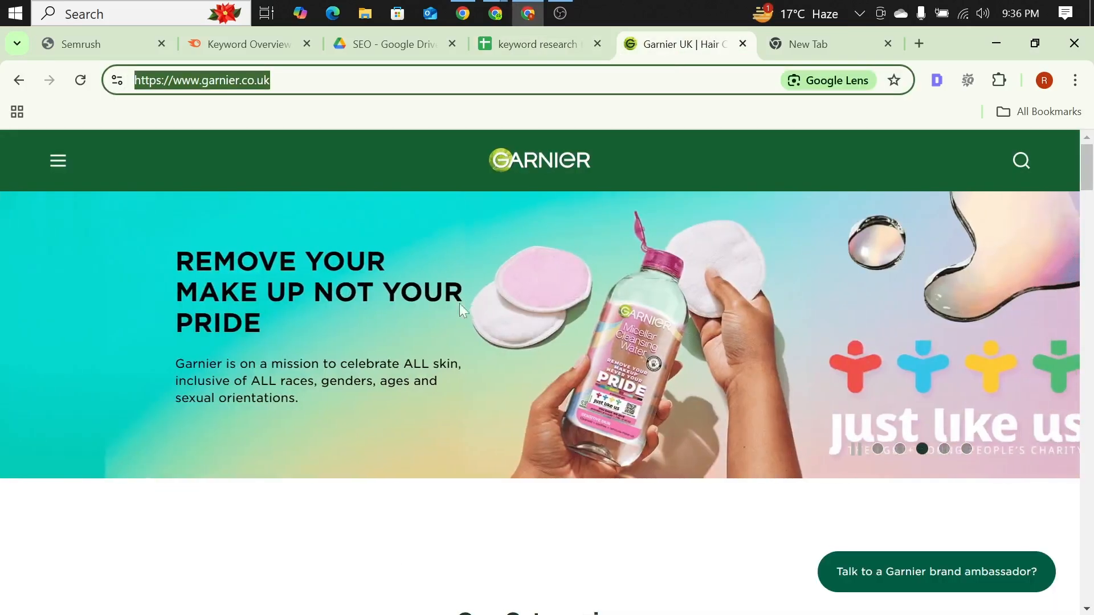
pyautogui.click(937, 79)
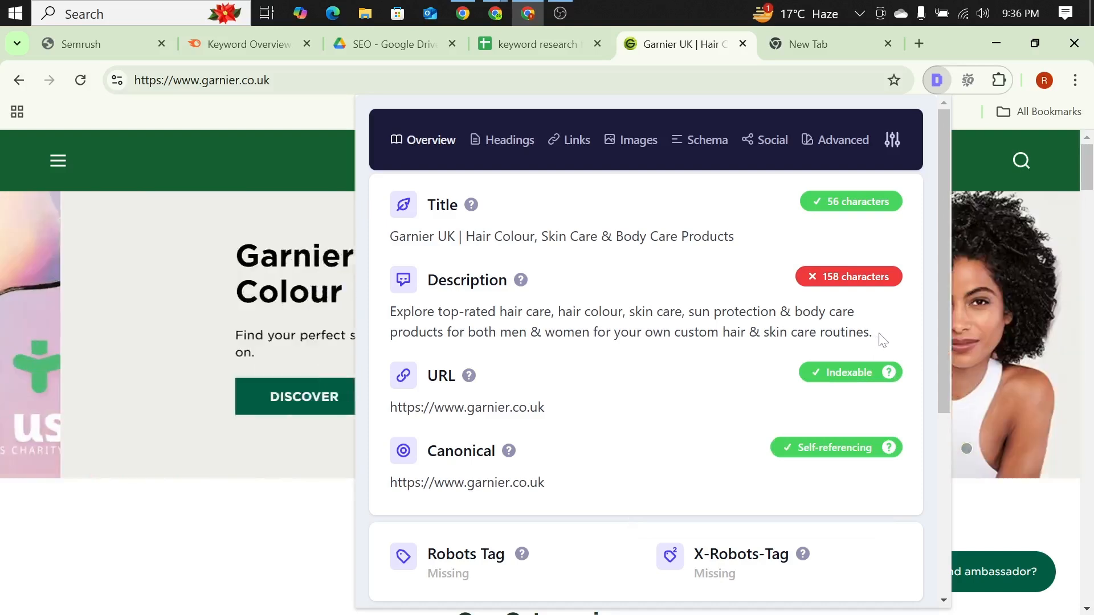
pyautogui.moveTo(883, 340); pyautogui.dragTo(388, 315)
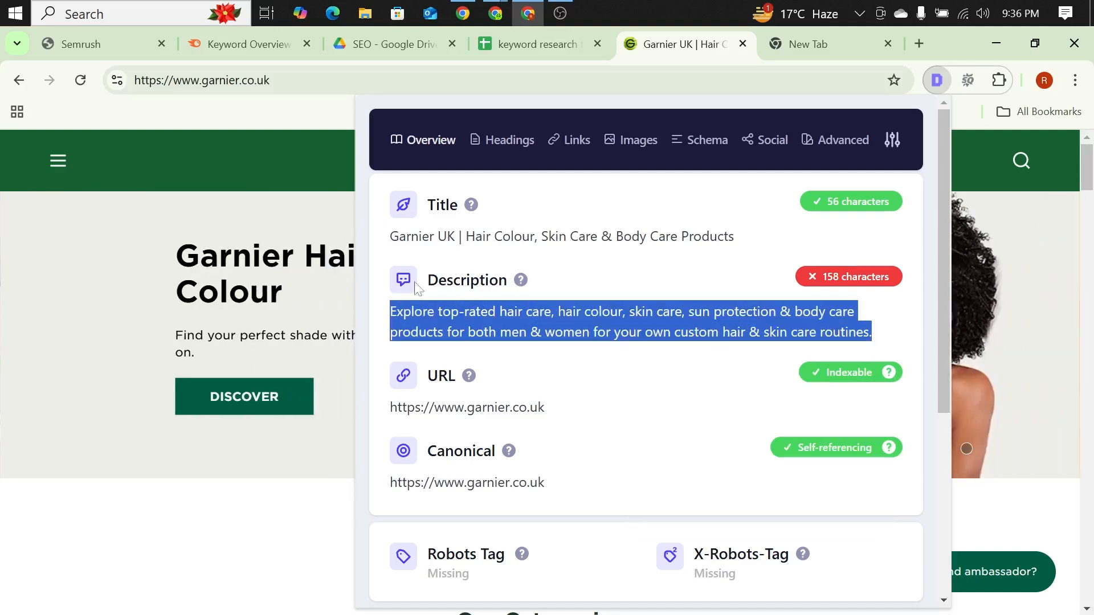
pyautogui.click(275, 124)
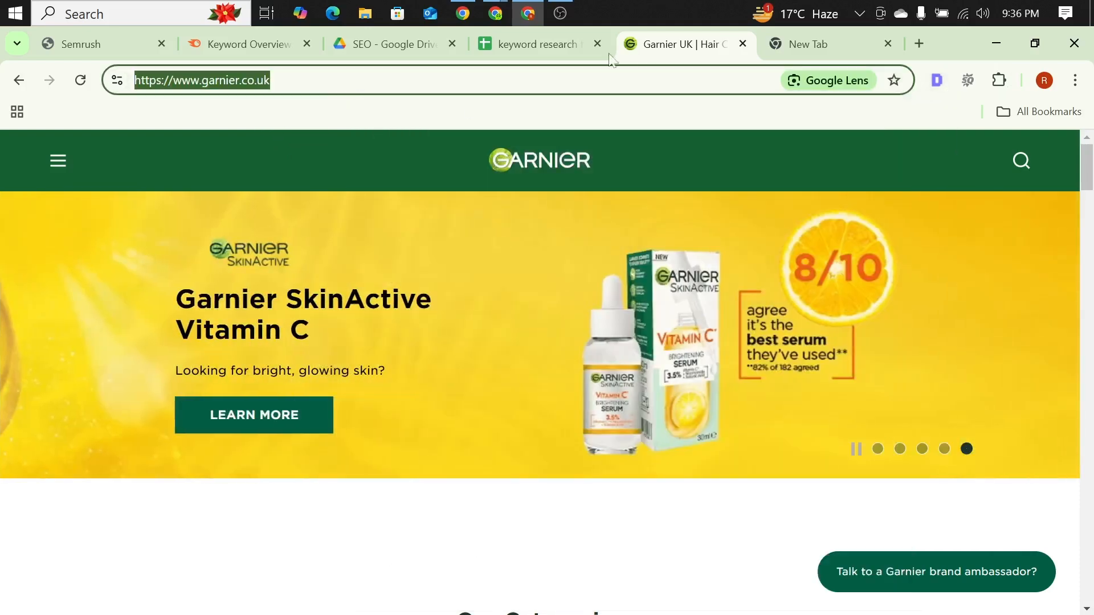
pyautogui.click(494, 49)
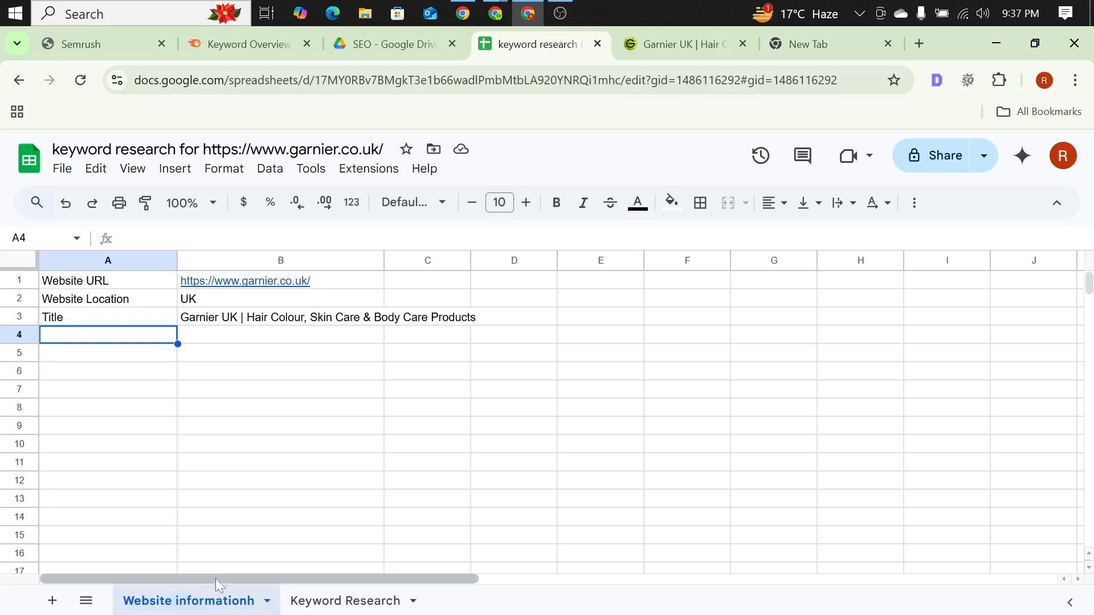
# Step: View the Keyword Research sheet and examine the product categories on the Garnier UK home page
pyautogui.click(339, 601)
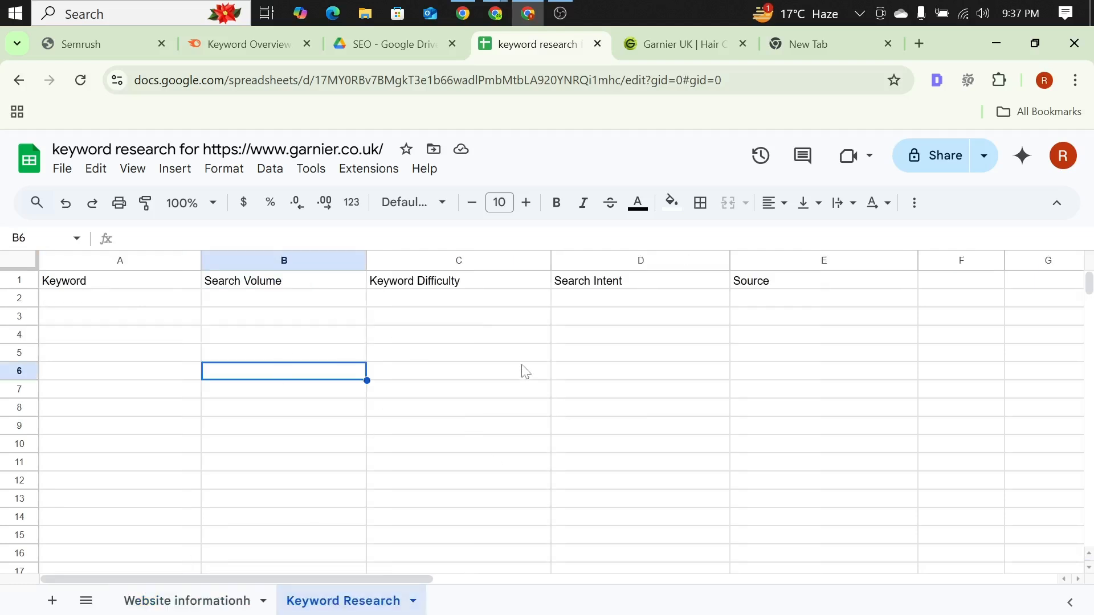
pyautogui.click(681, 38)
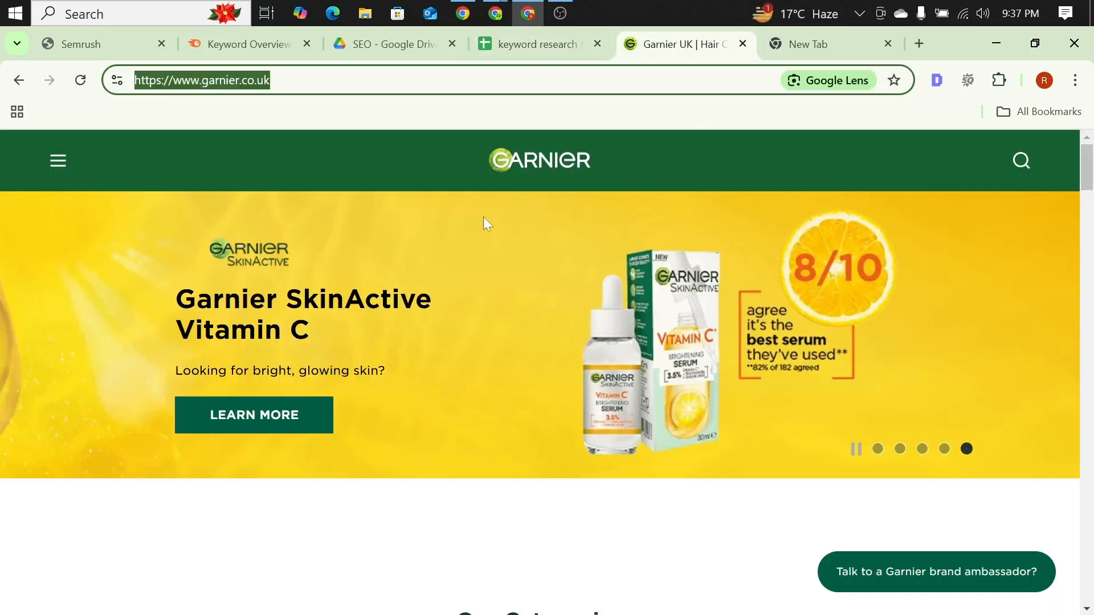
pyautogui.scroll(-5, 403, 266)
pyautogui.scroll(5, 405, 234)
pyautogui.scroll(-9, 415, 233)
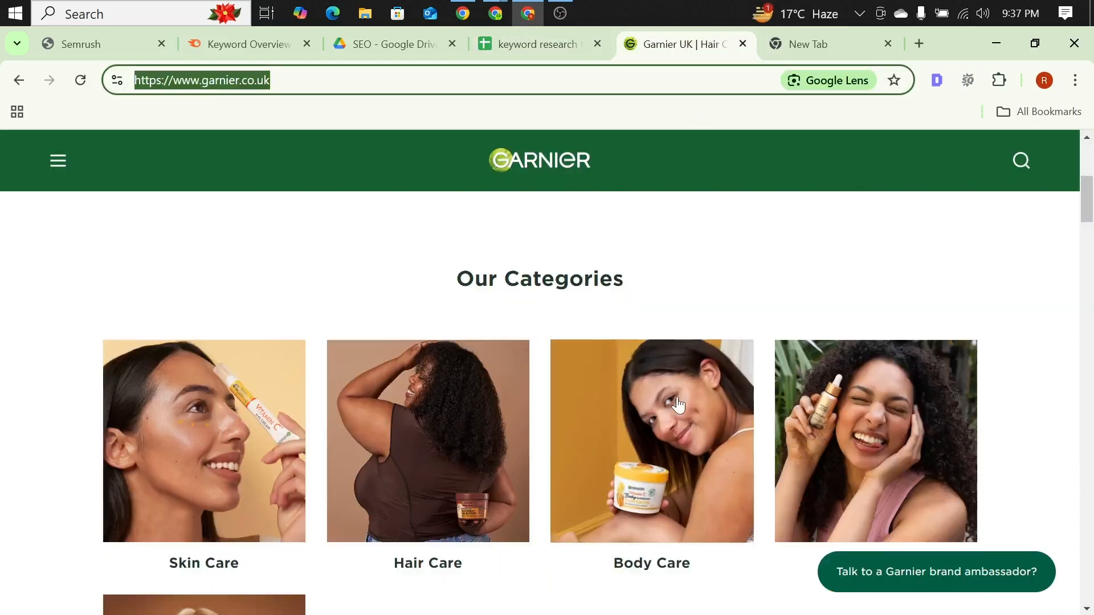
pyautogui.scroll(-6, 649, 376)
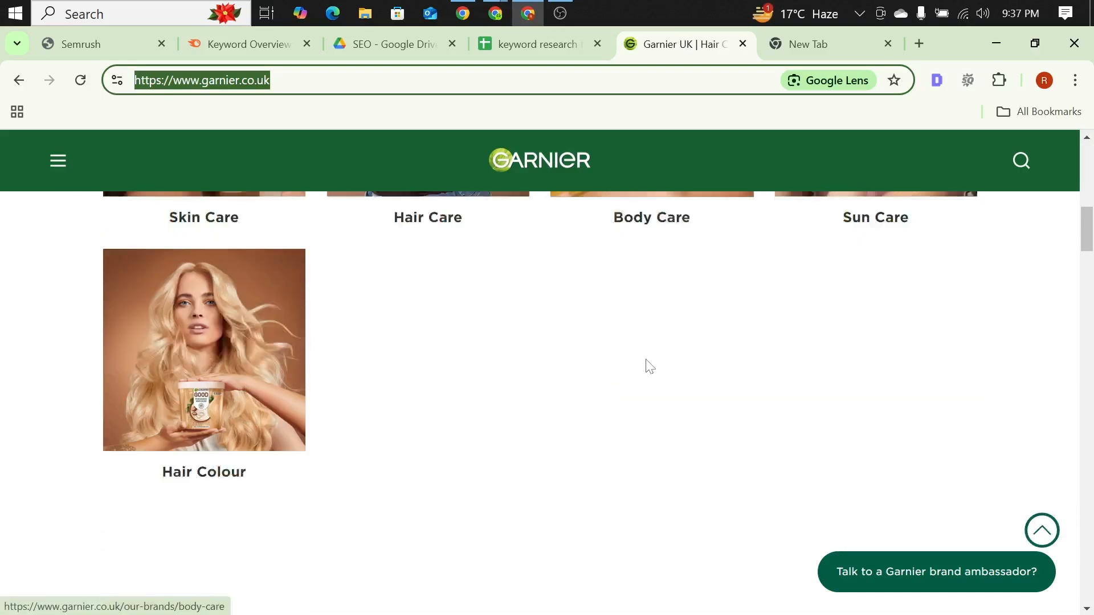
pyautogui.scroll(-10, 551, 382)
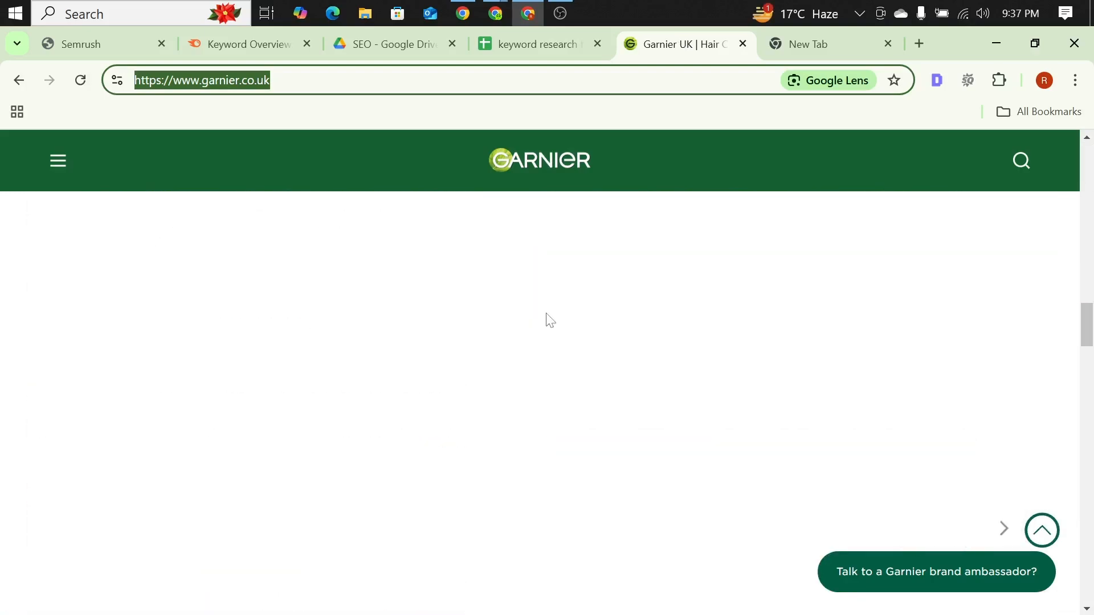
# Step: Look through the Garnier UK home page, go back to the Vitamin C Brightening Day Cream page, and return to the keyword research spreadsheet
pyautogui.scroll(-12, 550, 320)
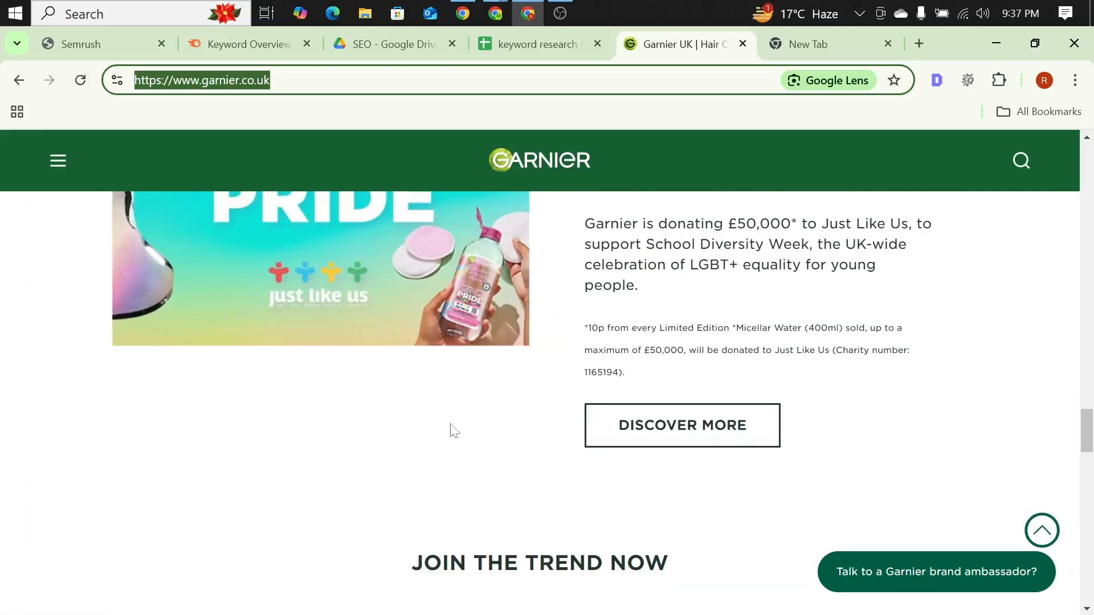
pyautogui.scroll(-10, 448, 395)
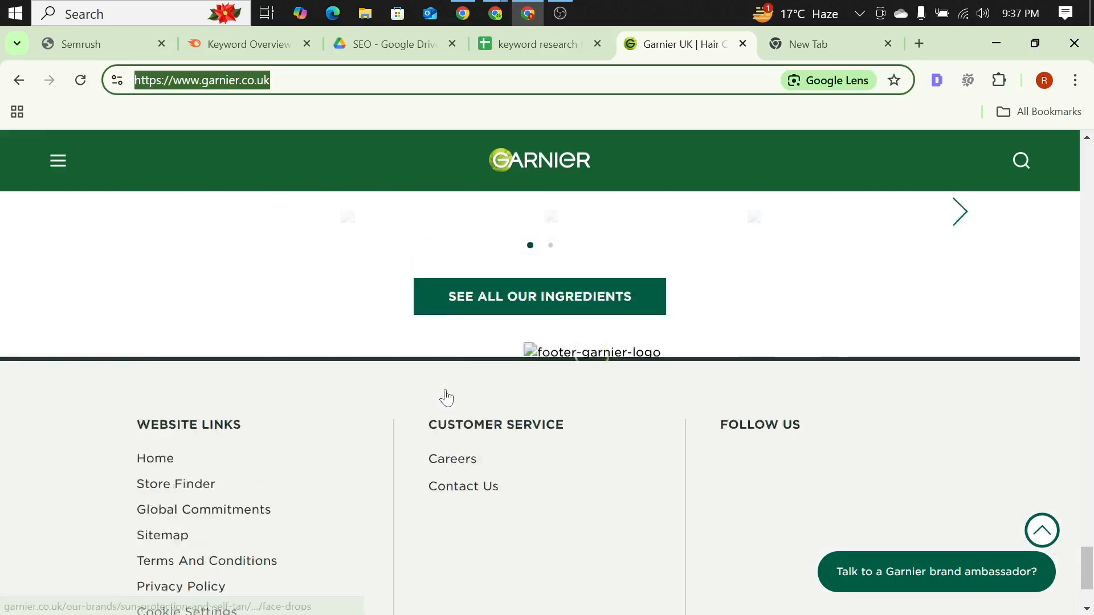
pyautogui.scroll(15, 448, 402)
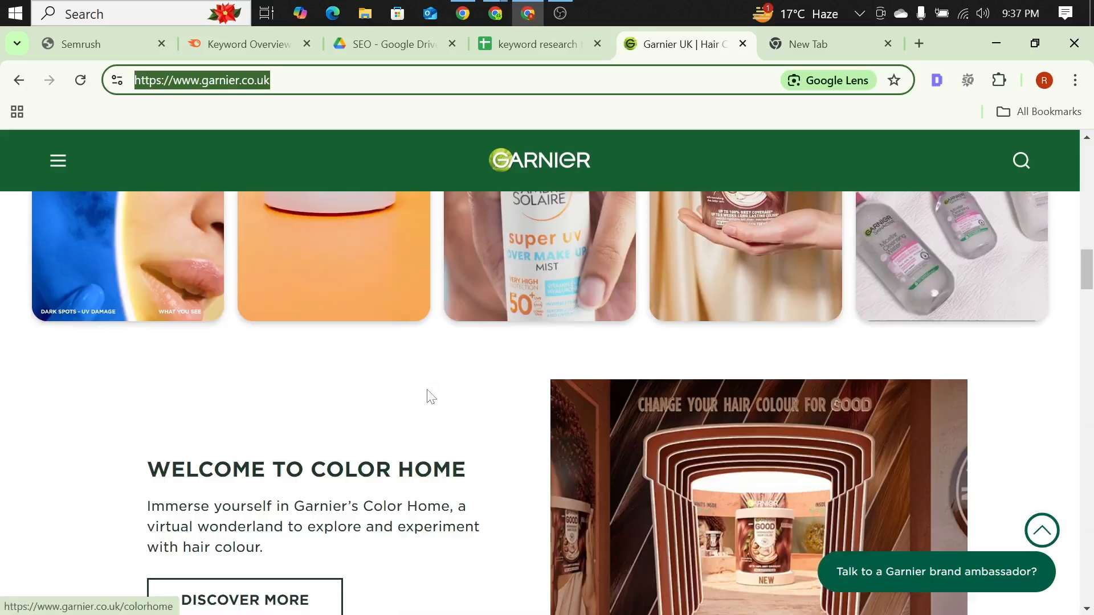
pyautogui.scroll(8, 452, 345)
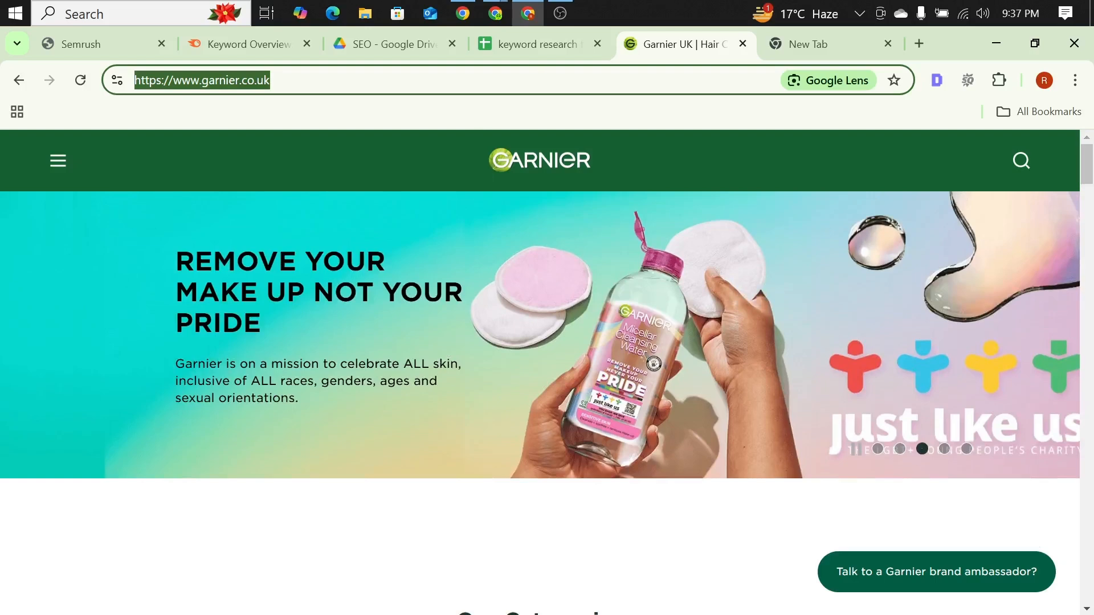
pyautogui.click(19, 79)
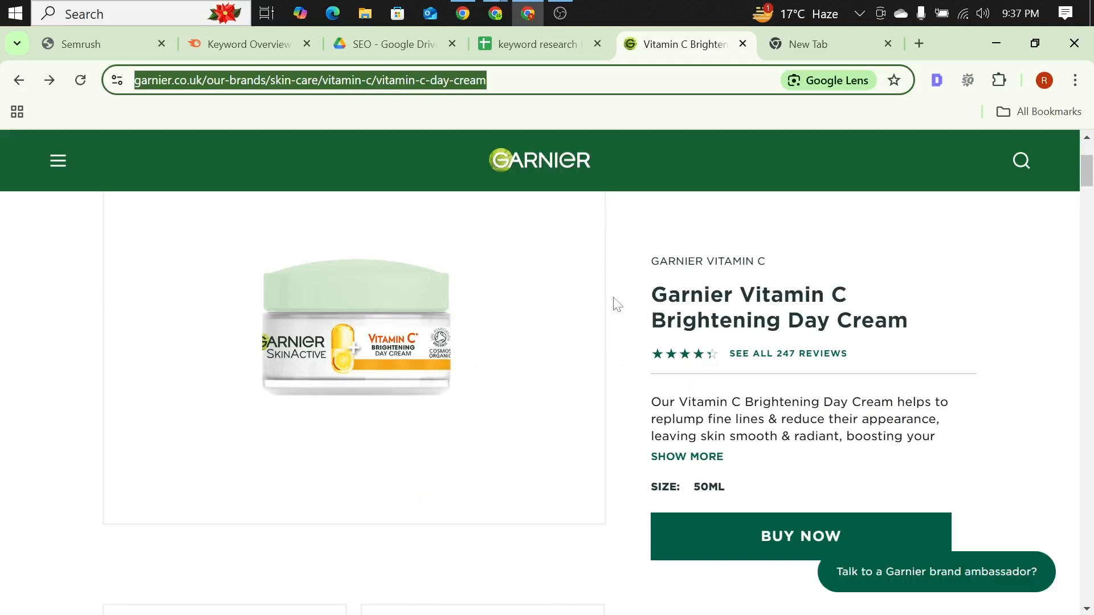
pyautogui.click(32, 231)
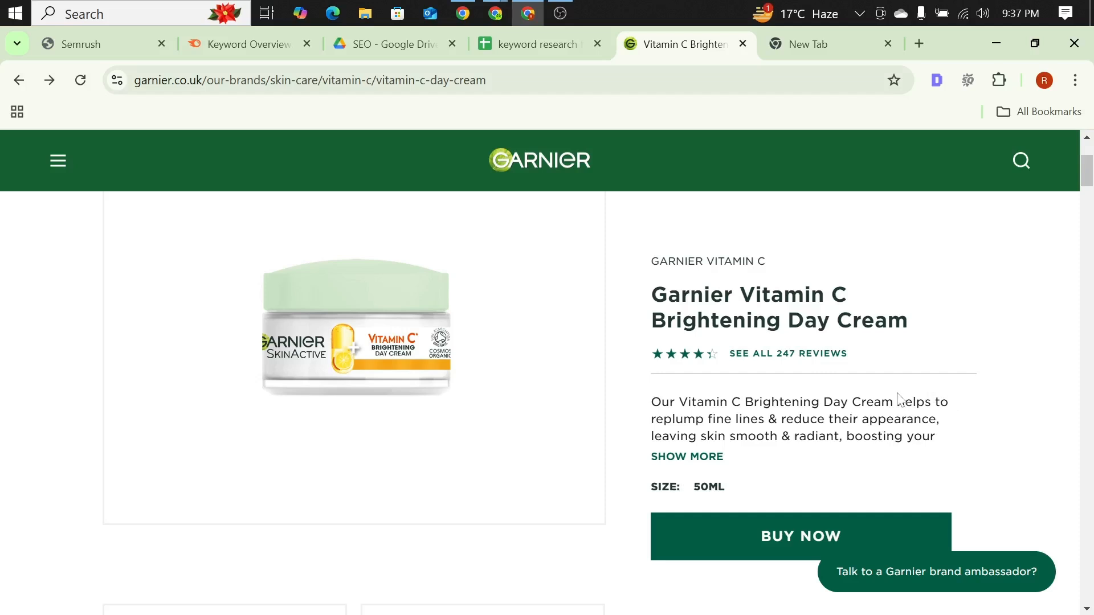
pyautogui.click(563, 43)
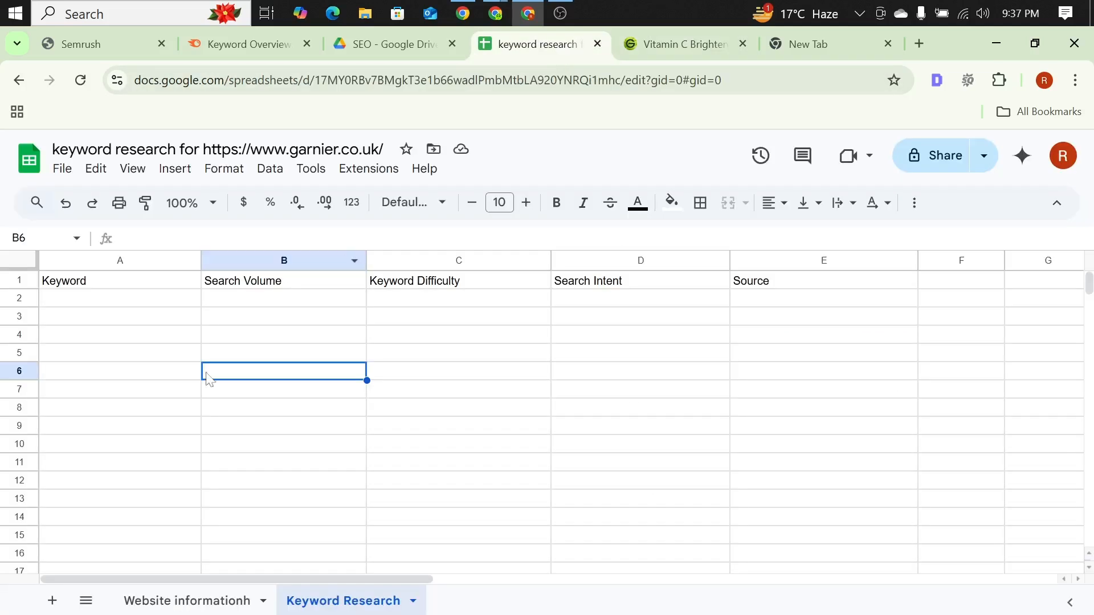
# Step: Review the Keyword and Search Volume headings on the Keyword Research sheet and dismiss the browser notification
pyautogui.click(209, 319)
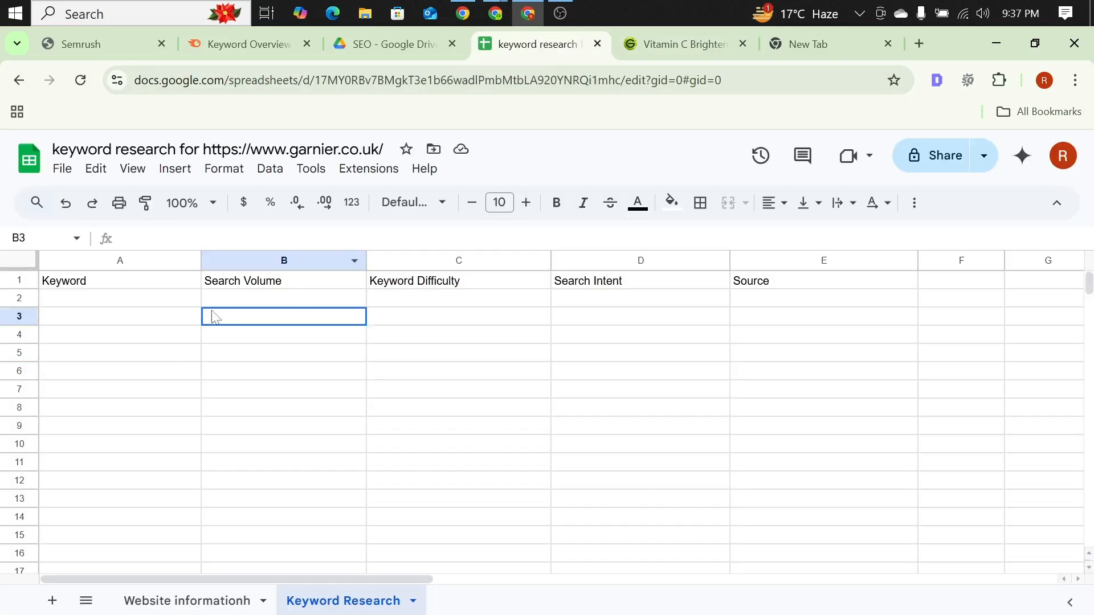
pyautogui.click(71, 287)
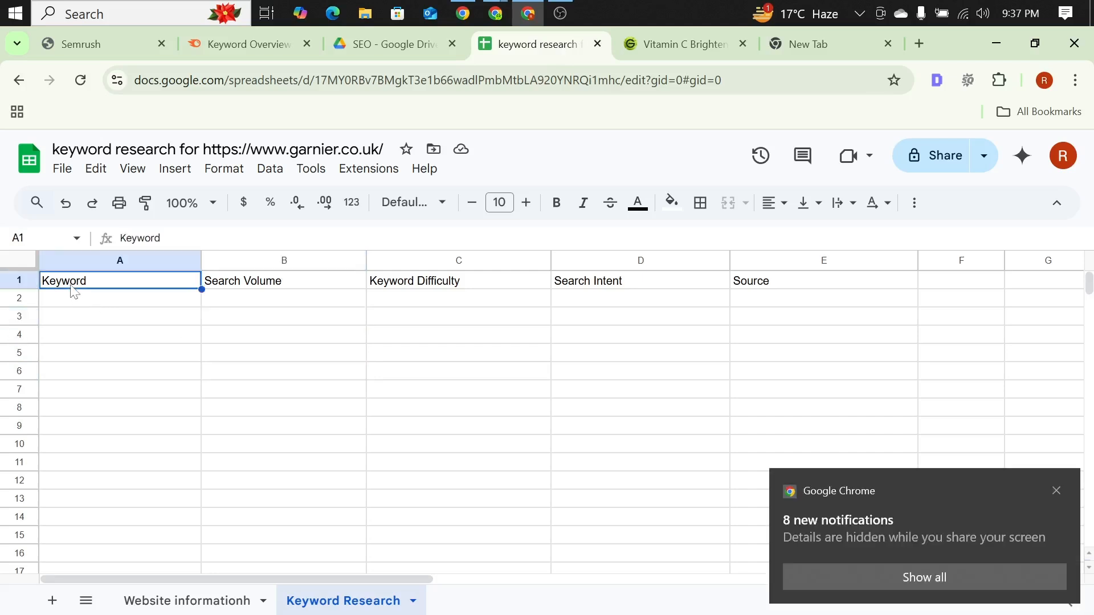
pyautogui.click(1057, 490)
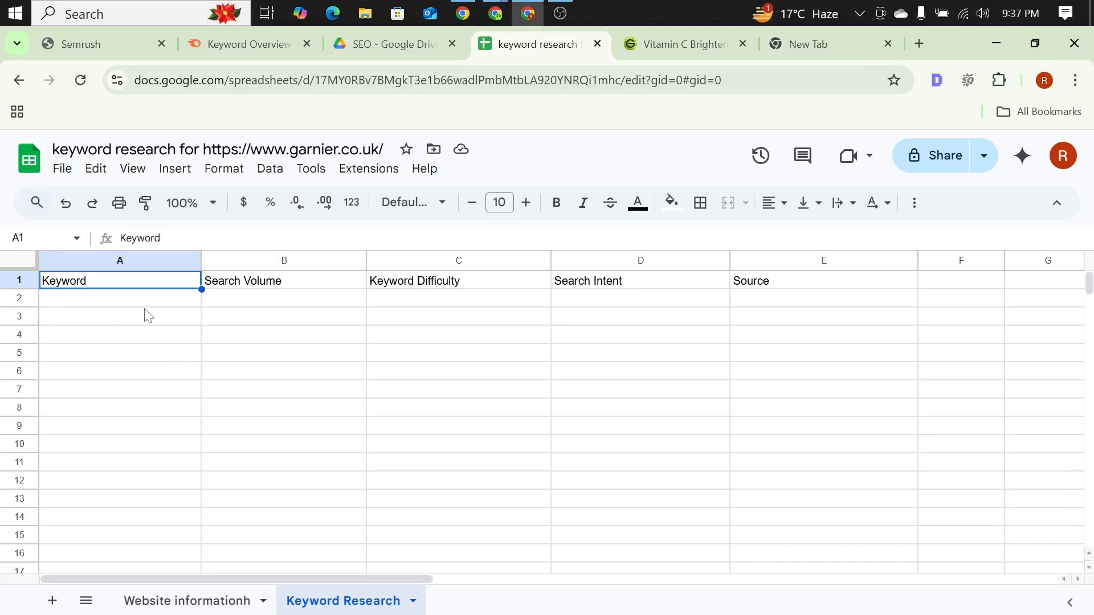
pyautogui.click(261, 282)
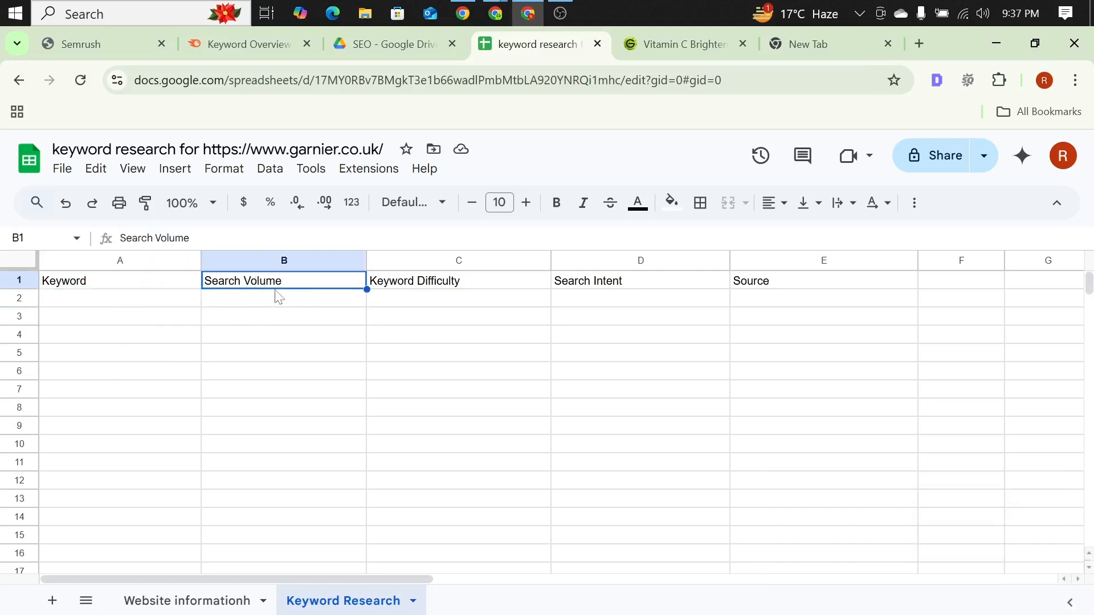
pyautogui.click(75, 302)
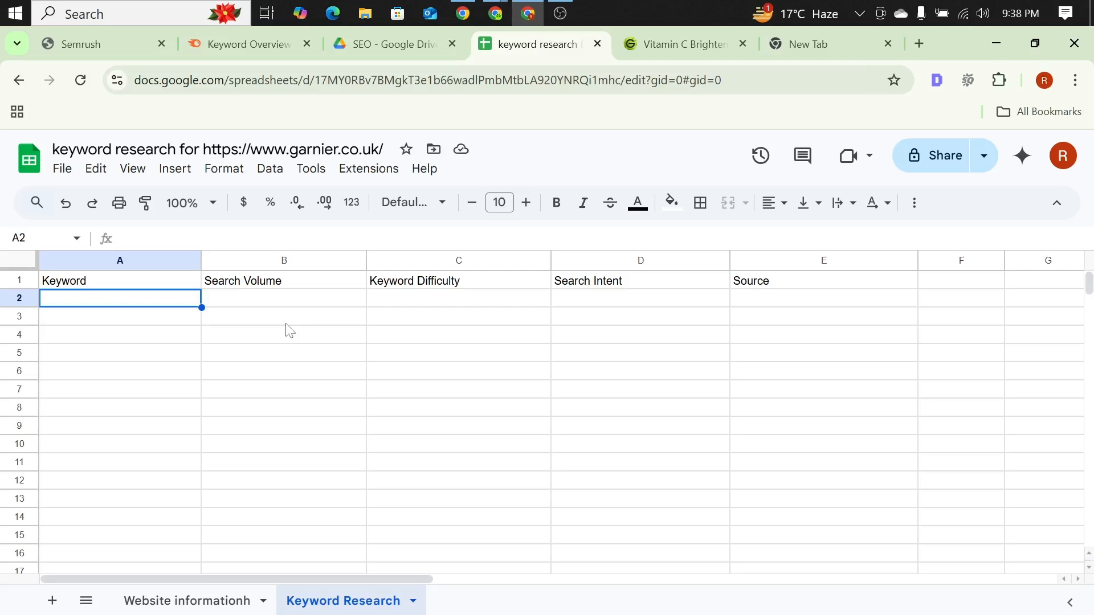
# Step: Review the Keyword Difficulty heading in cell C1 and the empty cells under it
pyautogui.click(444, 287)
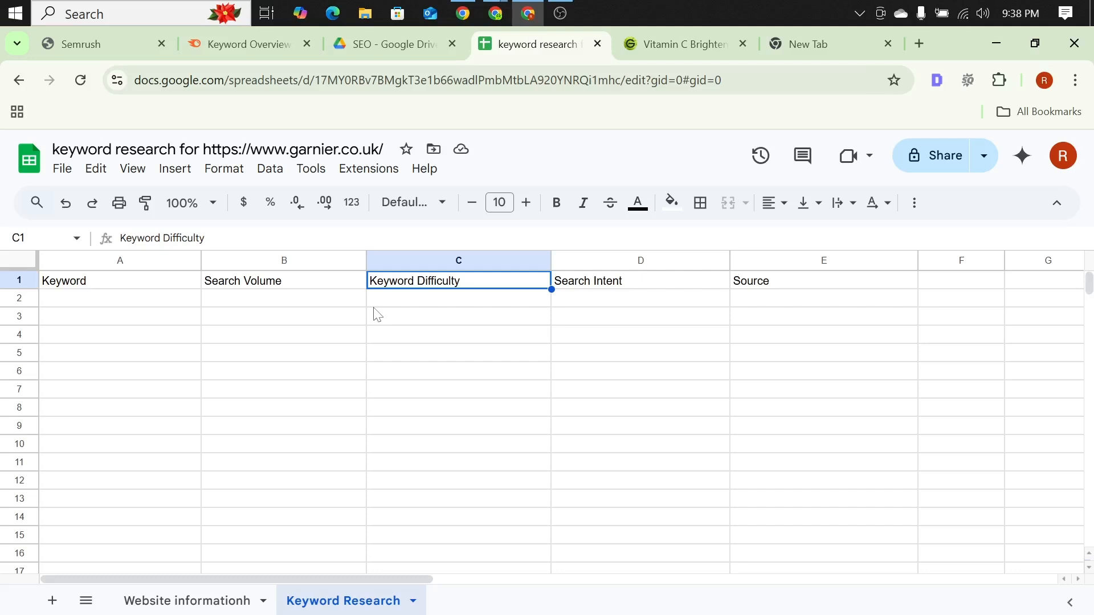
pyautogui.press('Down')
pyautogui.press('Down')
pyautogui.press('Down')
pyautogui.press('Down')
pyautogui.press('Down')
pyautogui.press('Down')
pyautogui.press('Down')
pyautogui.press('Down')
pyautogui.press('Down')
pyautogui.press('Down')
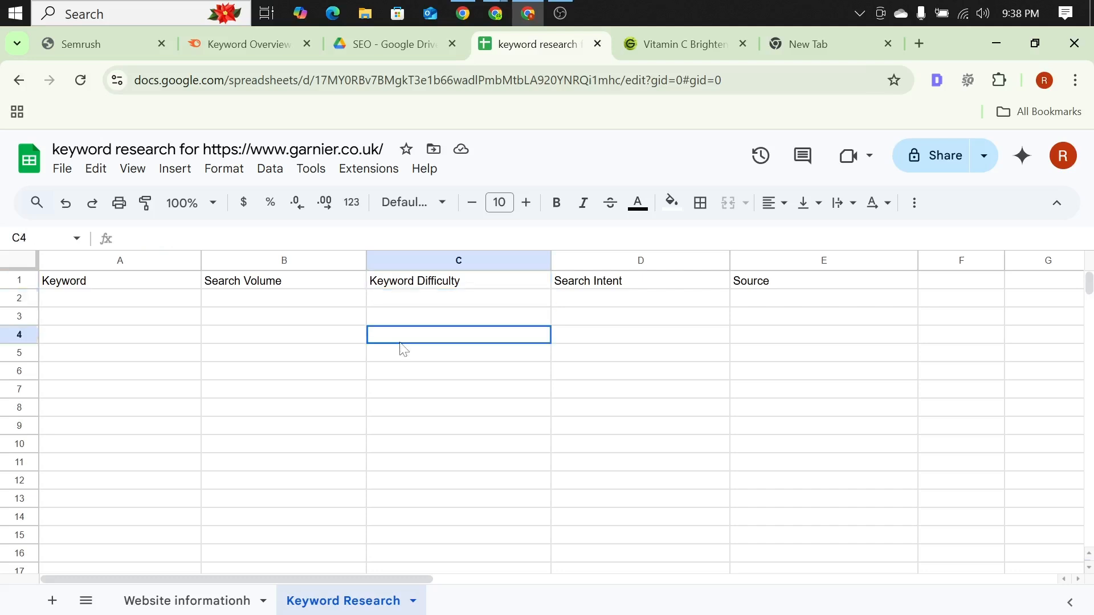
pyautogui.click(427, 286)
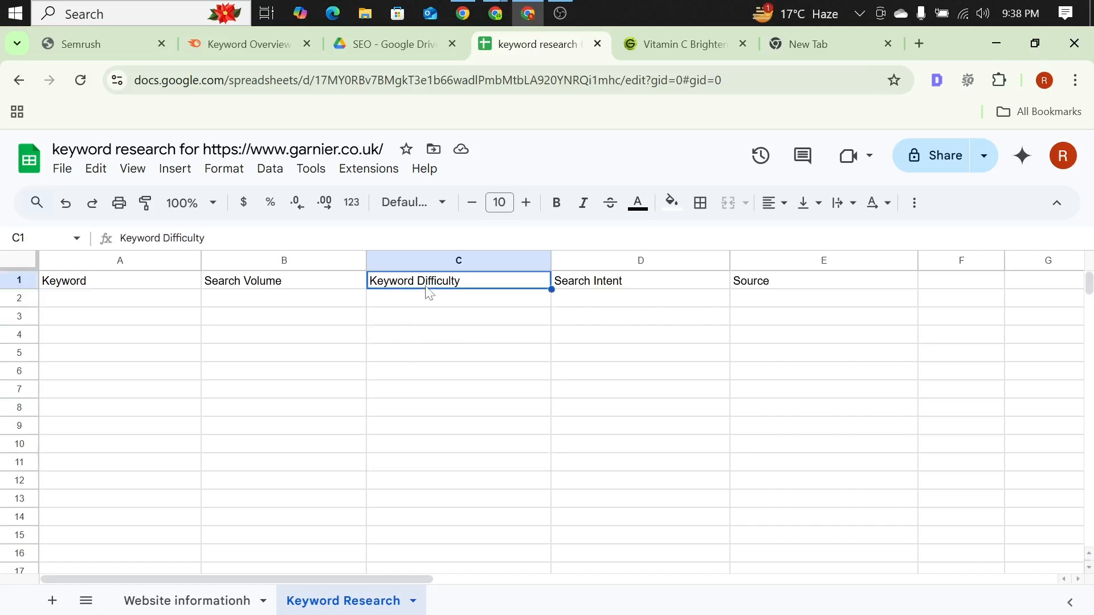
pyautogui.click(426, 302)
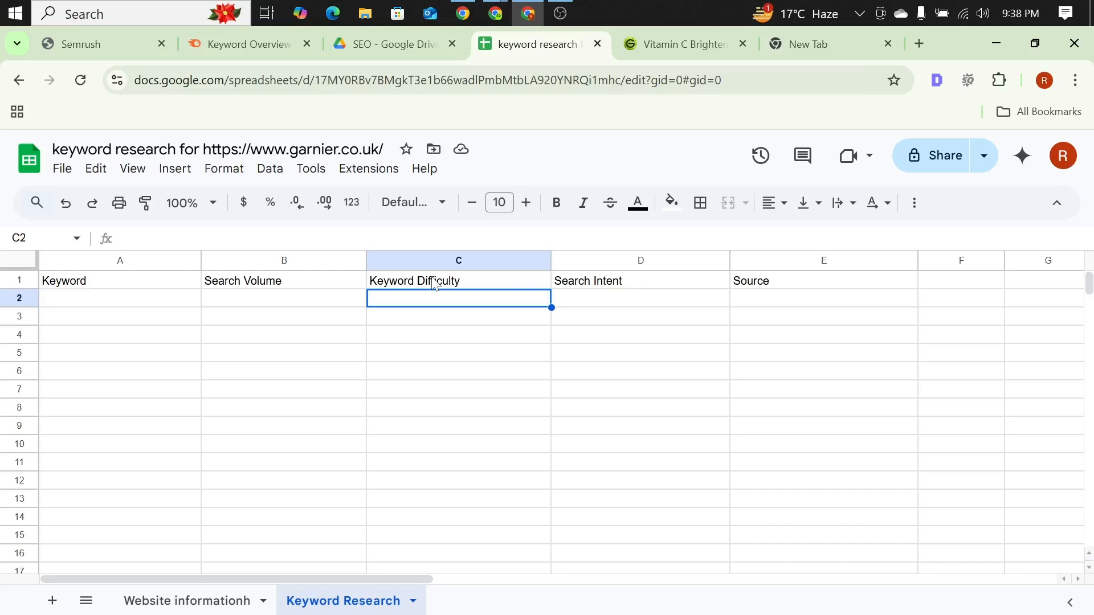
pyautogui.click(422, 283)
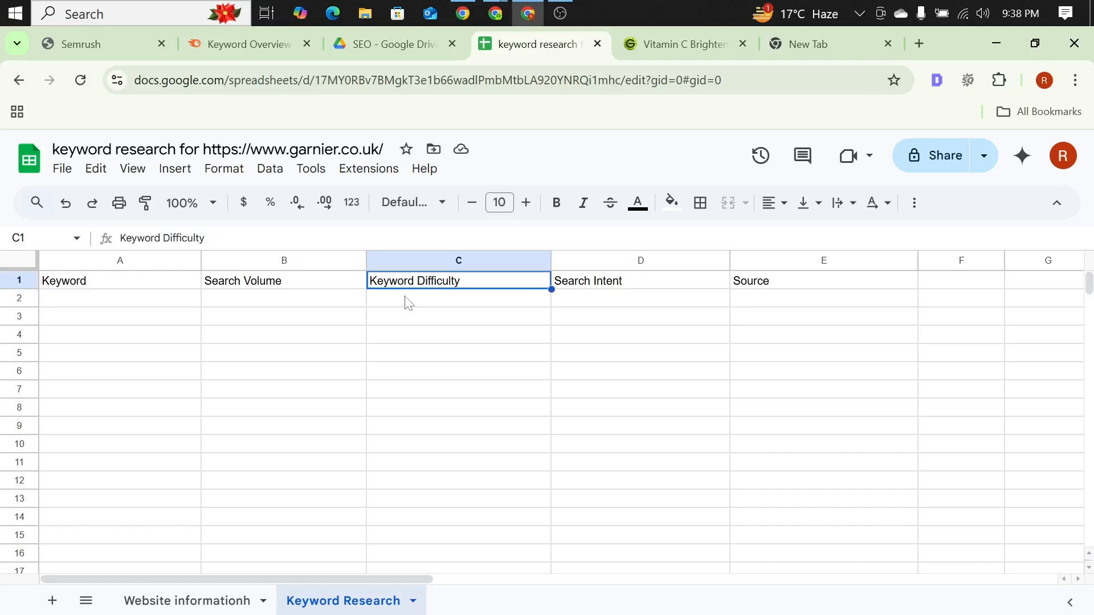
pyautogui.click(407, 300)
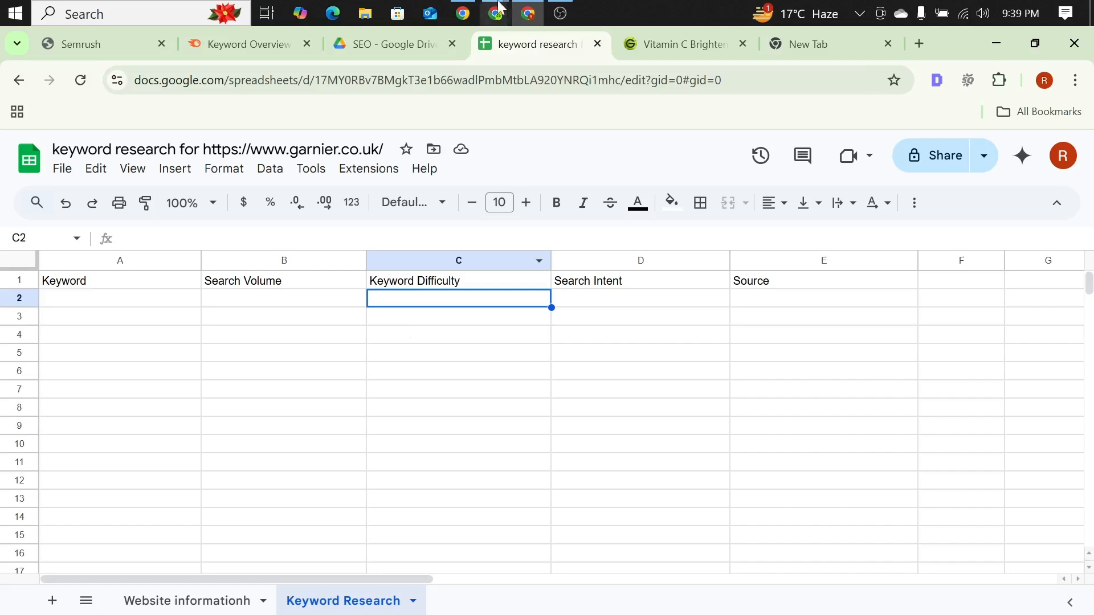
pyautogui.click(438, 282)
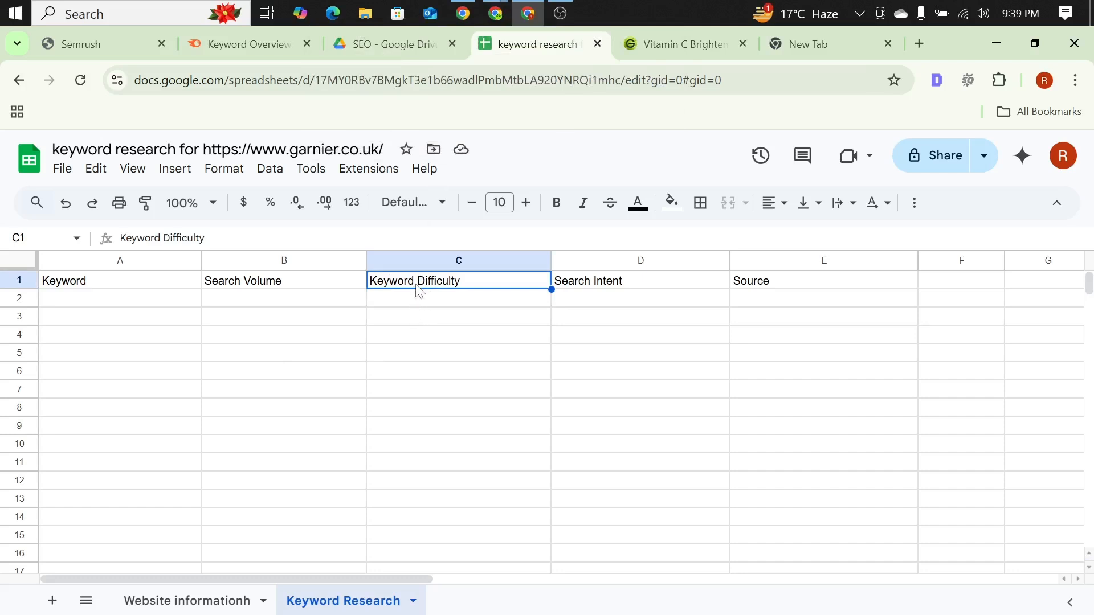
# Step: Review the Search Intent and Source columns and the empty cells below their headings
pyautogui.click(559, 298)
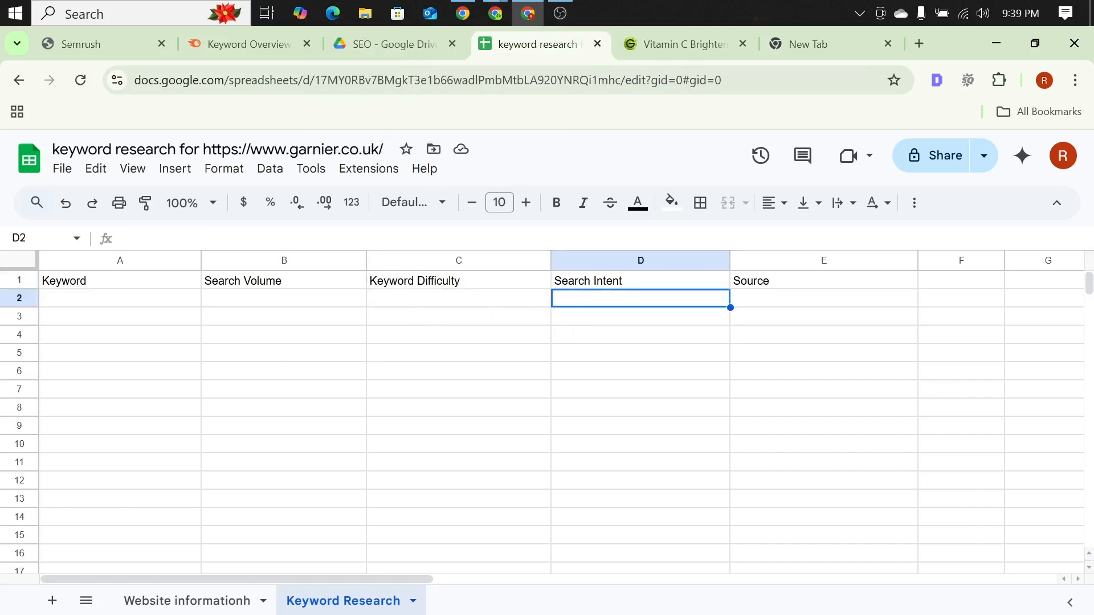
pyautogui.press('Return')
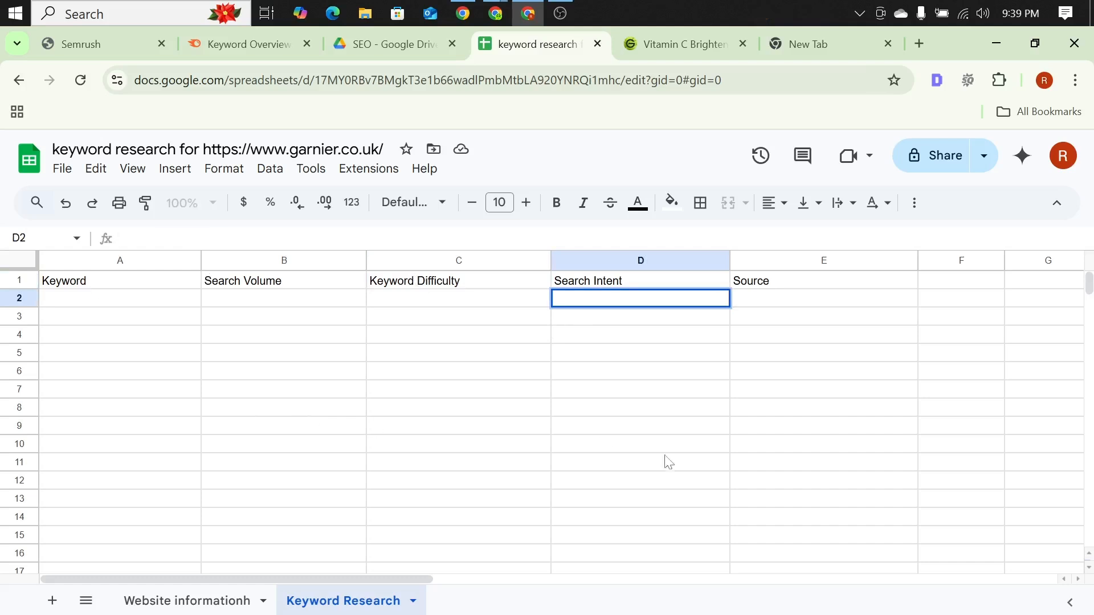
pyautogui.click(598, 341)
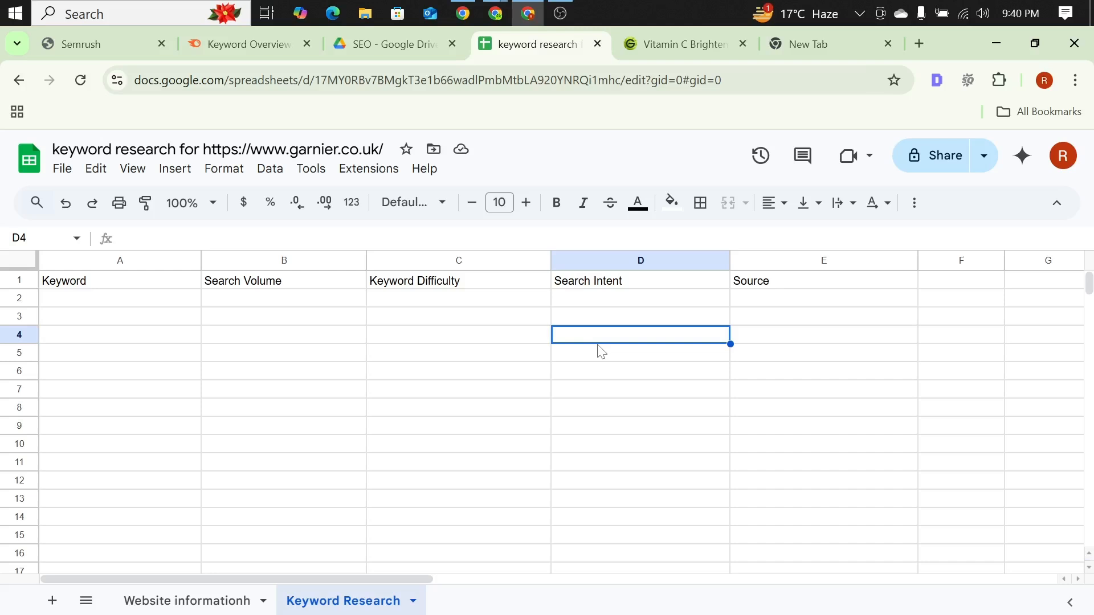
pyautogui.click(750, 302)
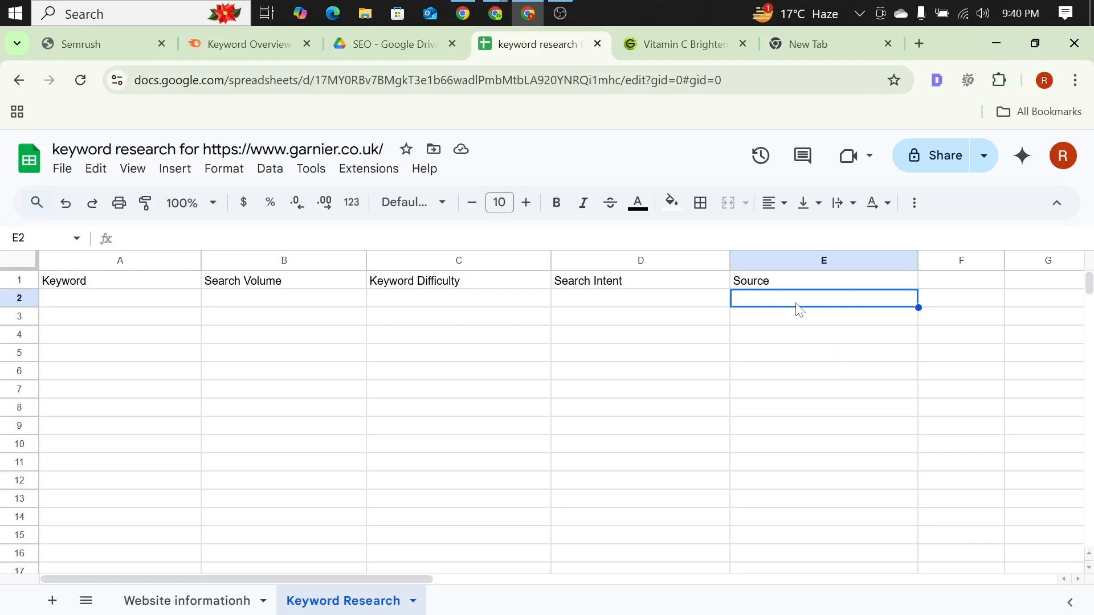
pyautogui.click(790, 353)
pyautogui.click(788, 391)
pyautogui.click(789, 409)
pyautogui.moveTo(790, 444); pyautogui.dragTo(787, 458)
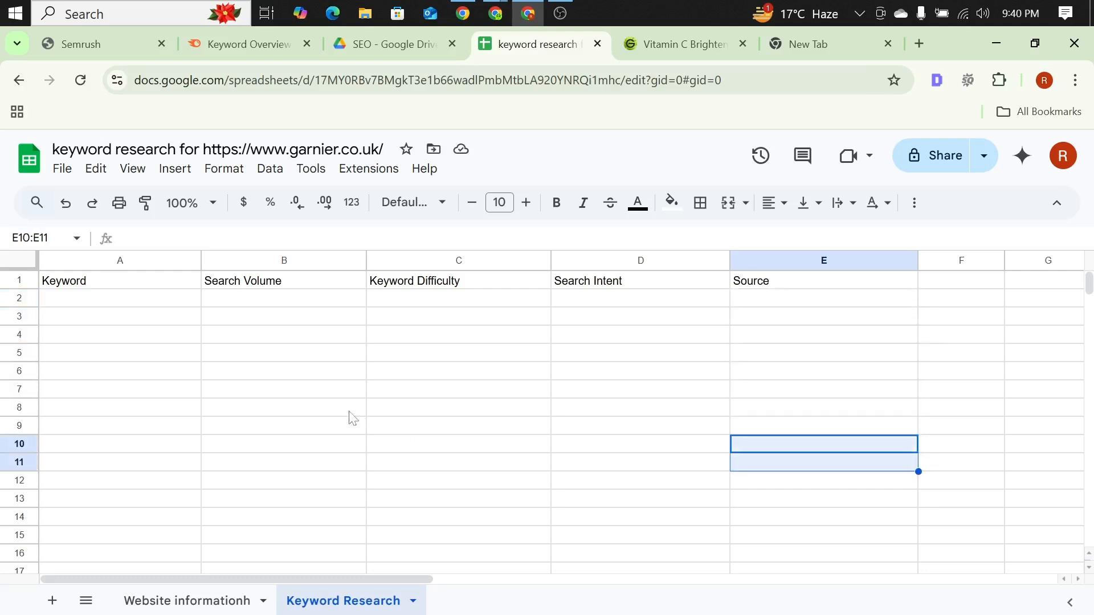
pyautogui.doubleClick(323, 375)
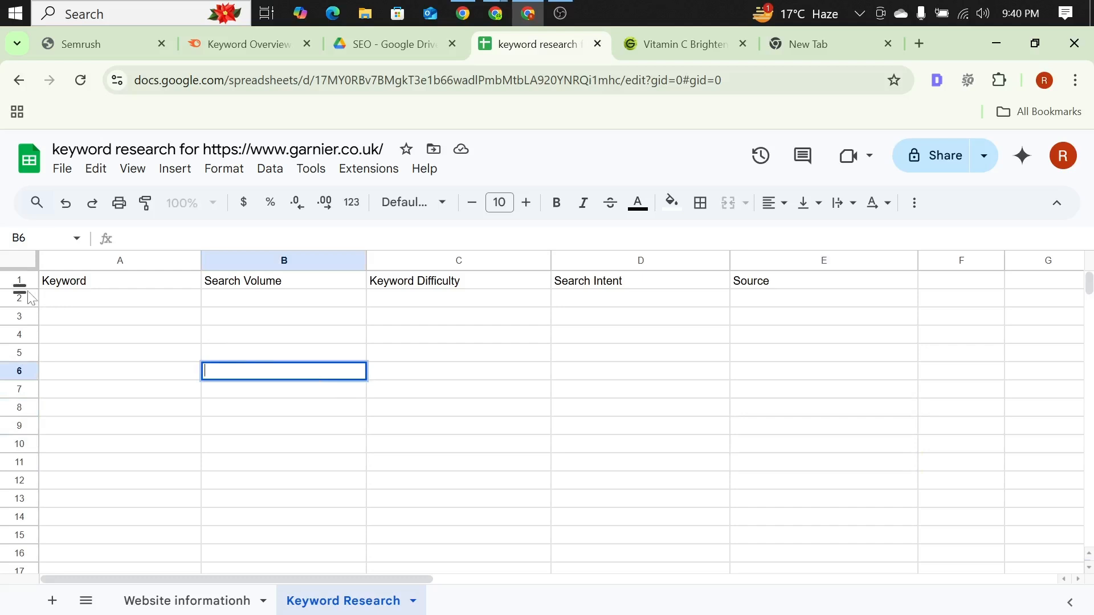
# Step: Make header row 1 of the Keyword Research sheet taller and fill the whole row with dark red
pyautogui.moveTo(19, 290); pyautogui.dragTo(18, 305)
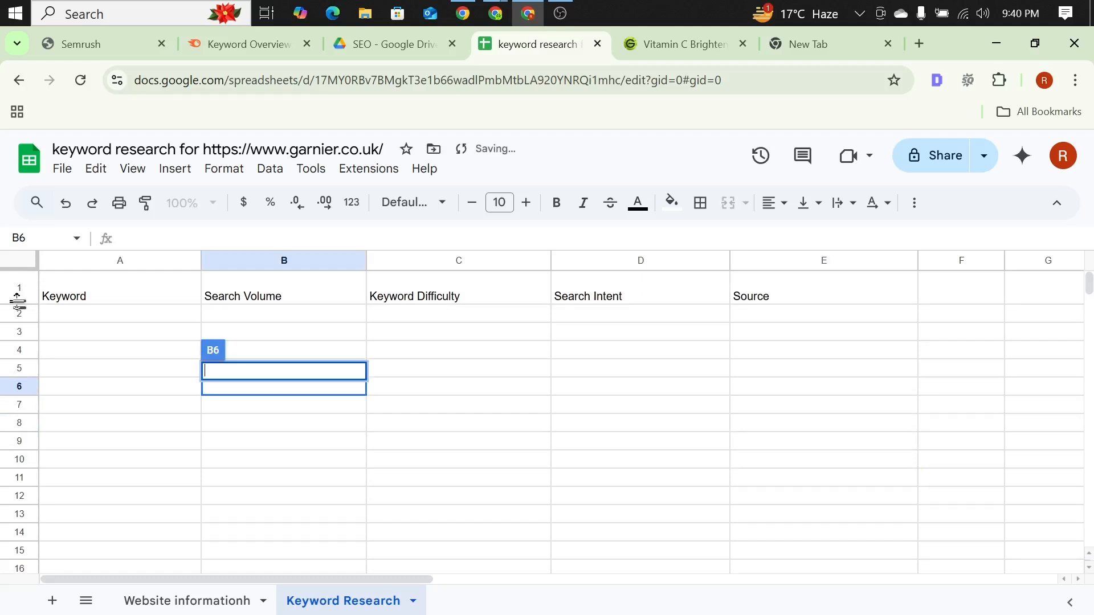
pyautogui.click(19, 291)
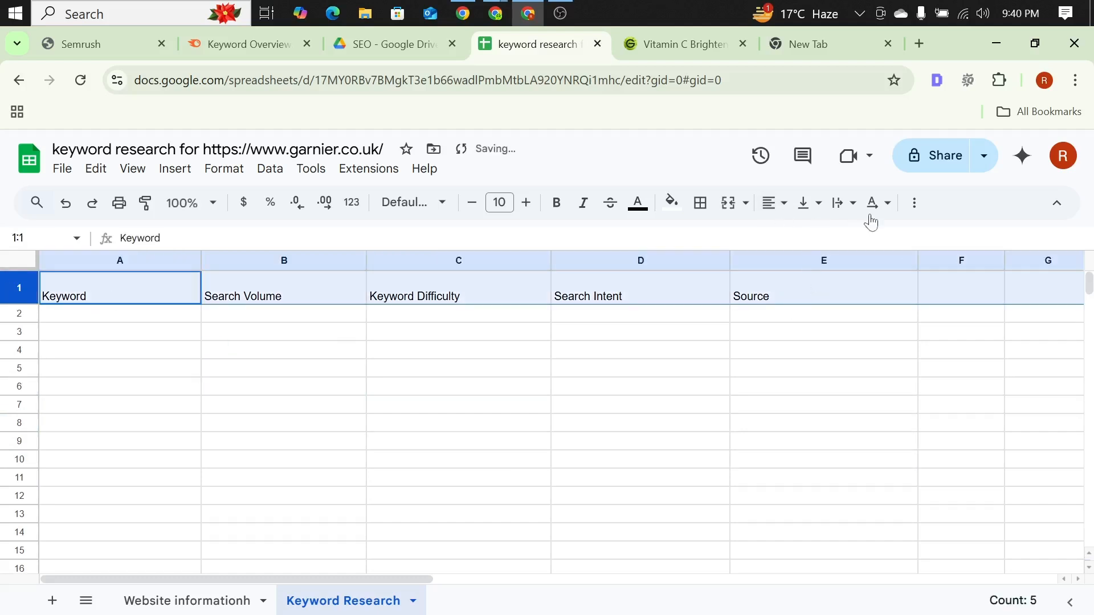
pyautogui.click(638, 204)
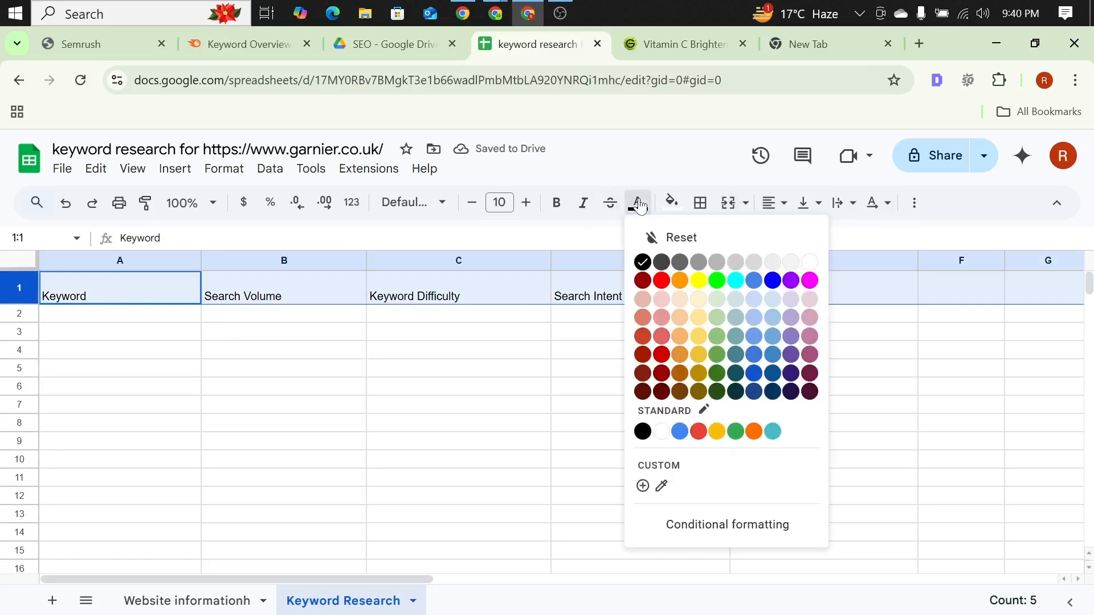
pyautogui.click(672, 203)
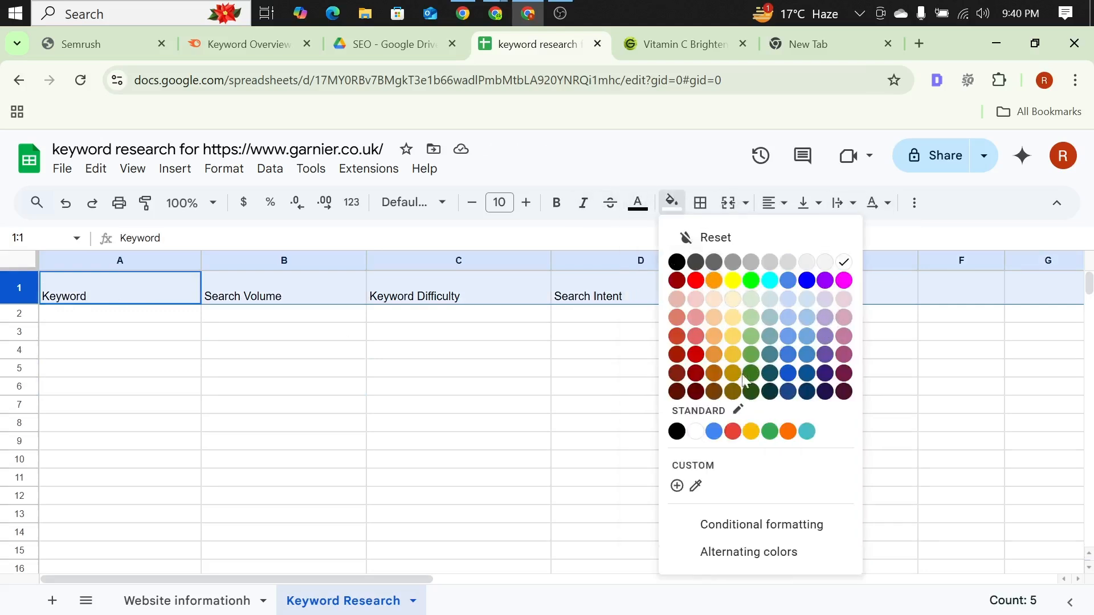
pyautogui.click(677, 374)
pyautogui.click(672, 204)
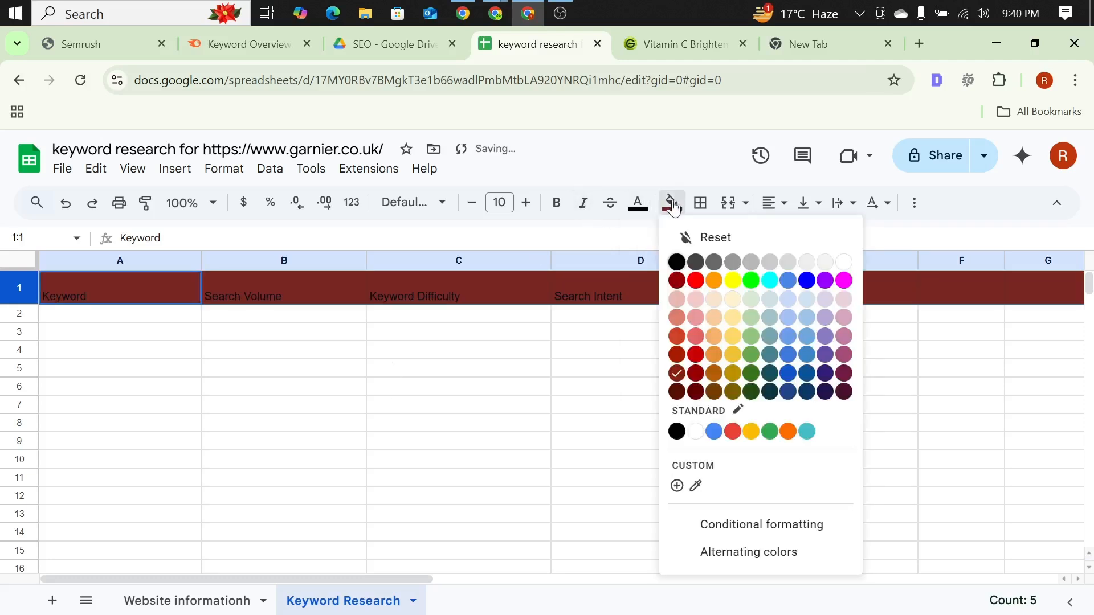
# Step: Set the text colour of header row 1 to white
pyautogui.click(638, 204)
pyautogui.click(809, 262)
pyautogui.click(425, 397)
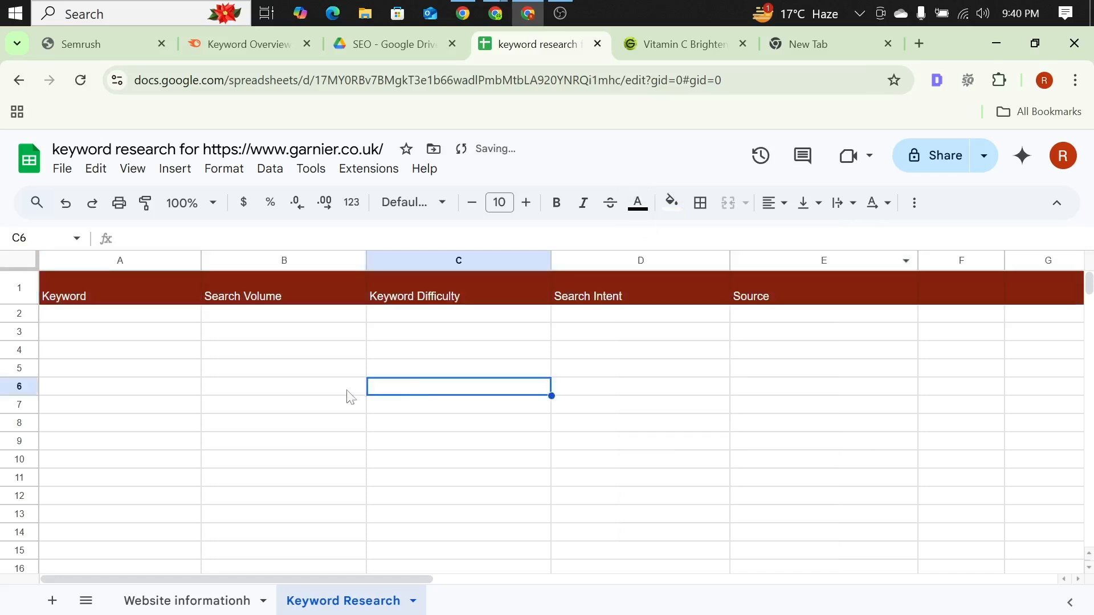
# Step: Centre the header row 1 text horizontally and align it to the vertical middle
pyautogui.click(22, 286)
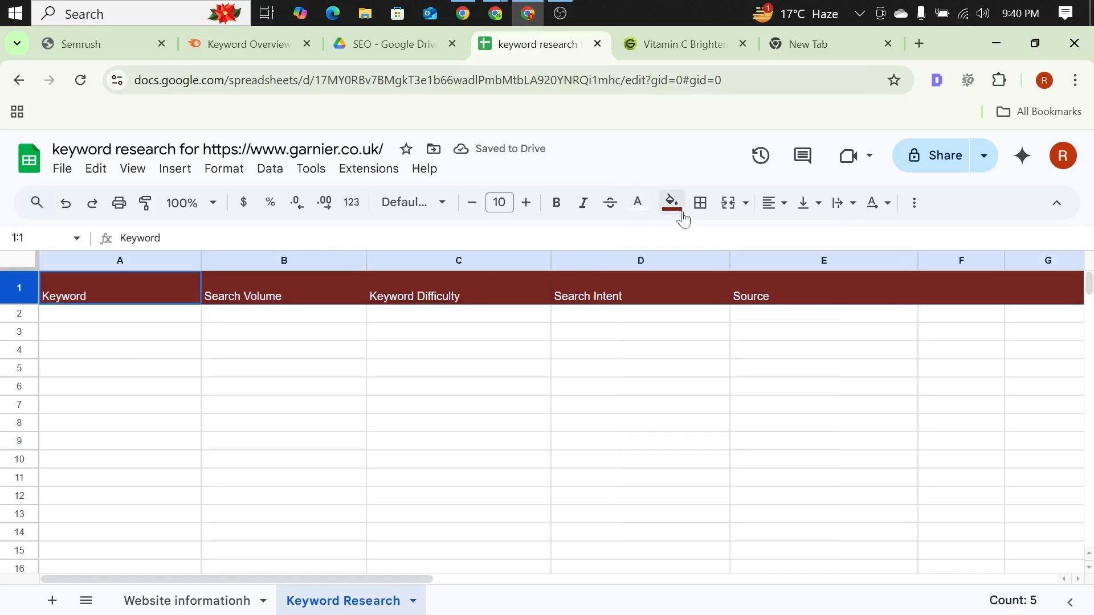
pyautogui.click(774, 202)
pyautogui.click(795, 234)
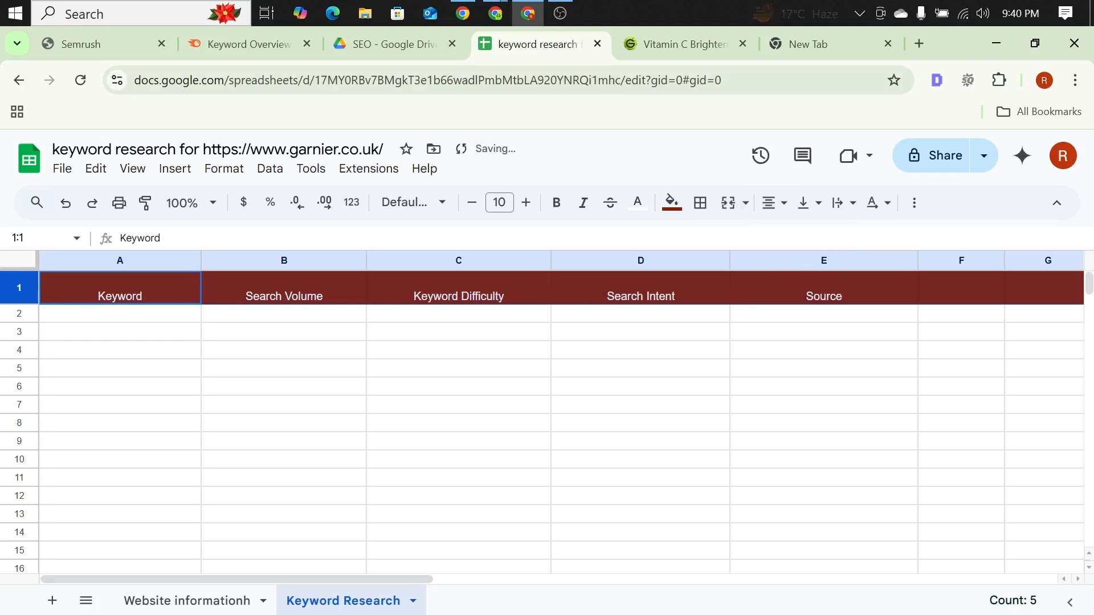
pyautogui.click(805, 204)
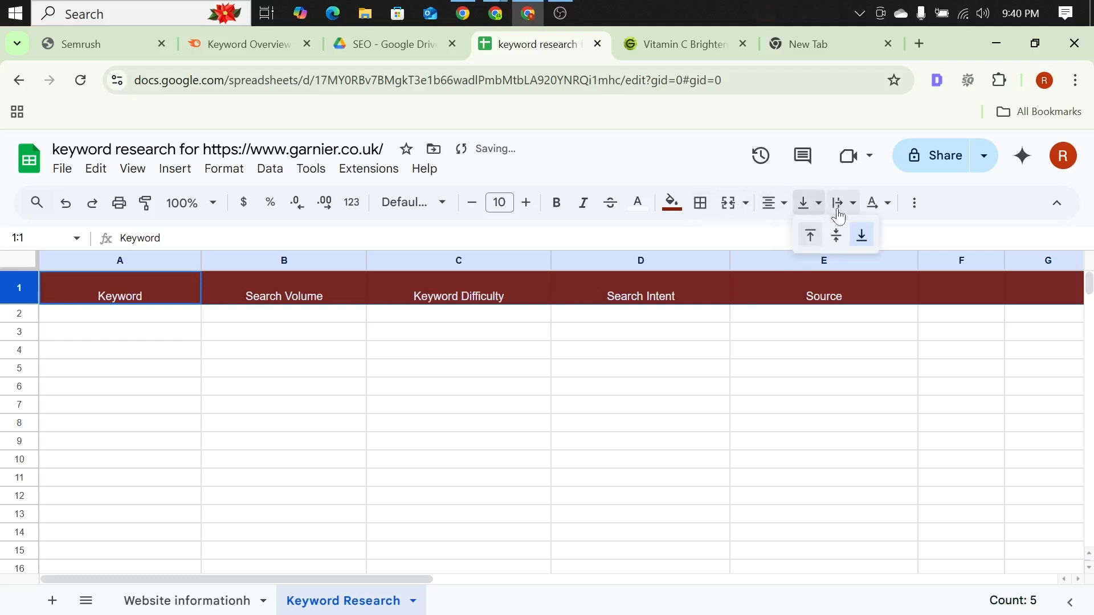
pyautogui.click(833, 234)
pyautogui.click(835, 213)
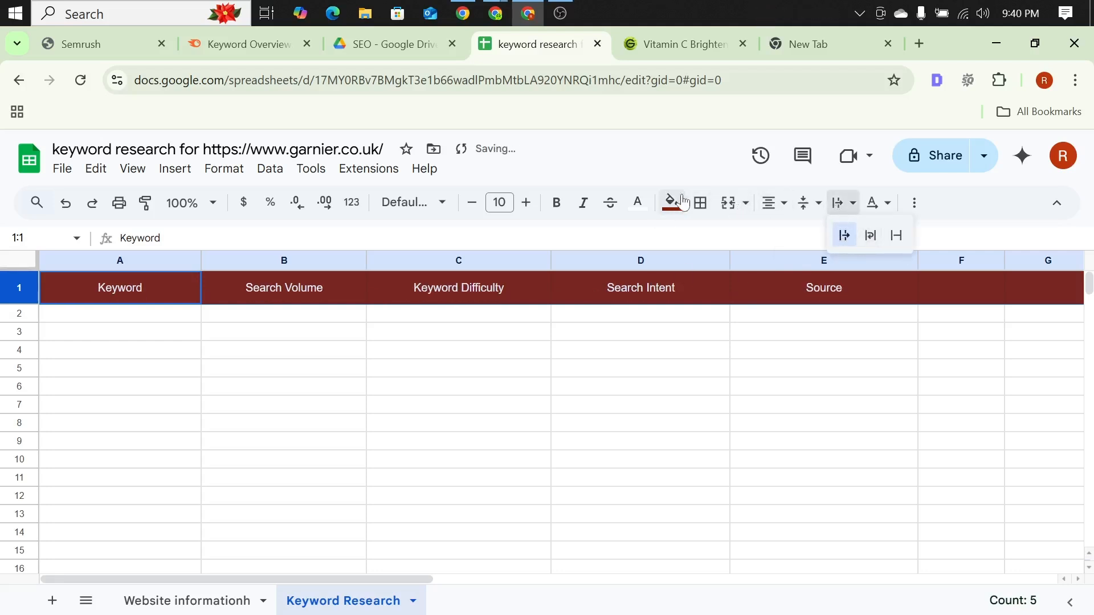
# Step: Make the header row 1 text of the Keyword Research sheet bold and set its font size to 16
pyautogui.click(557, 203)
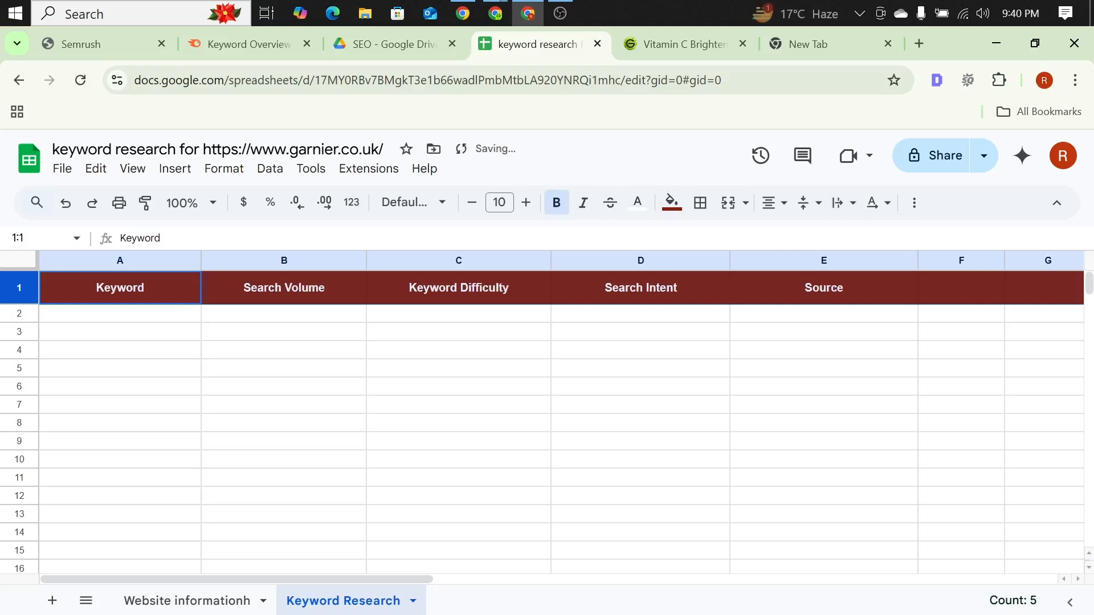
pyautogui.click(526, 203)
pyautogui.click(526, 203)
pyautogui.click(526, 203)
pyautogui.click(526, 202)
pyautogui.click(526, 203)
pyautogui.click(526, 203)
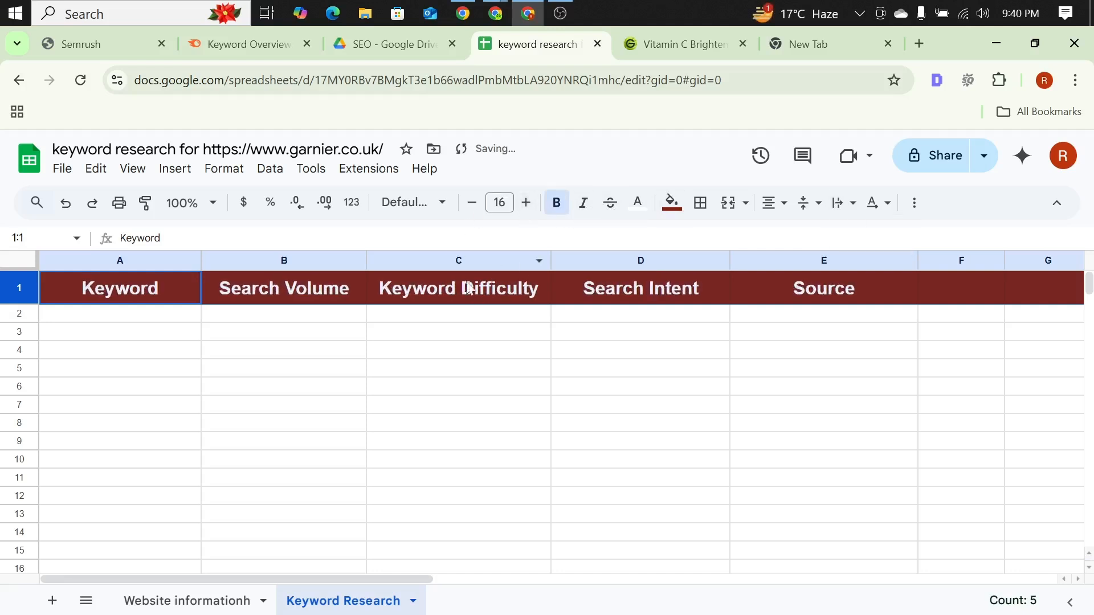
# Step: Widen the Keyword, Search Volume, Keyword Difficulty and Search Intent columns so the enlarged headings have more room
pyautogui.moveTo(200, 261); pyautogui.dragTo(219, 260)
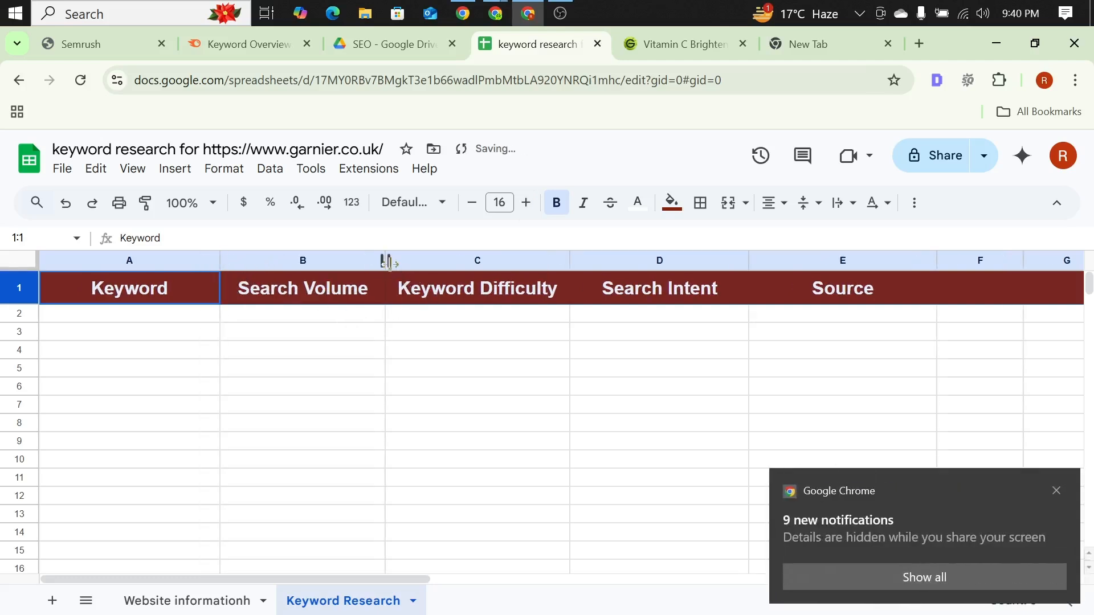
pyautogui.moveTo(385, 260); pyautogui.dragTo(401, 262)
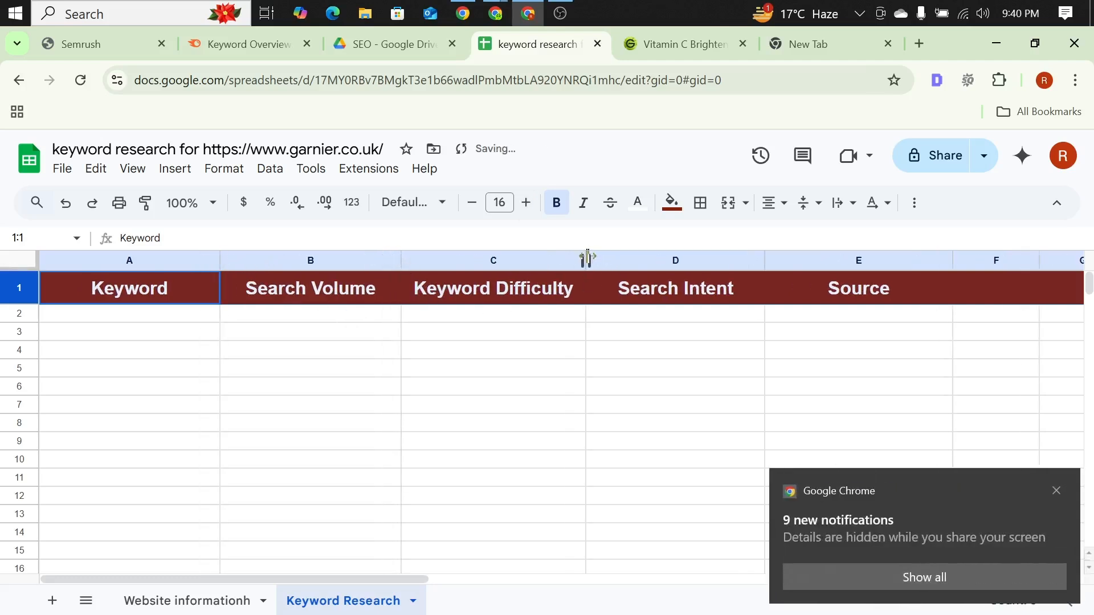
pyautogui.moveTo(587, 259); pyautogui.dragTo(611, 260)
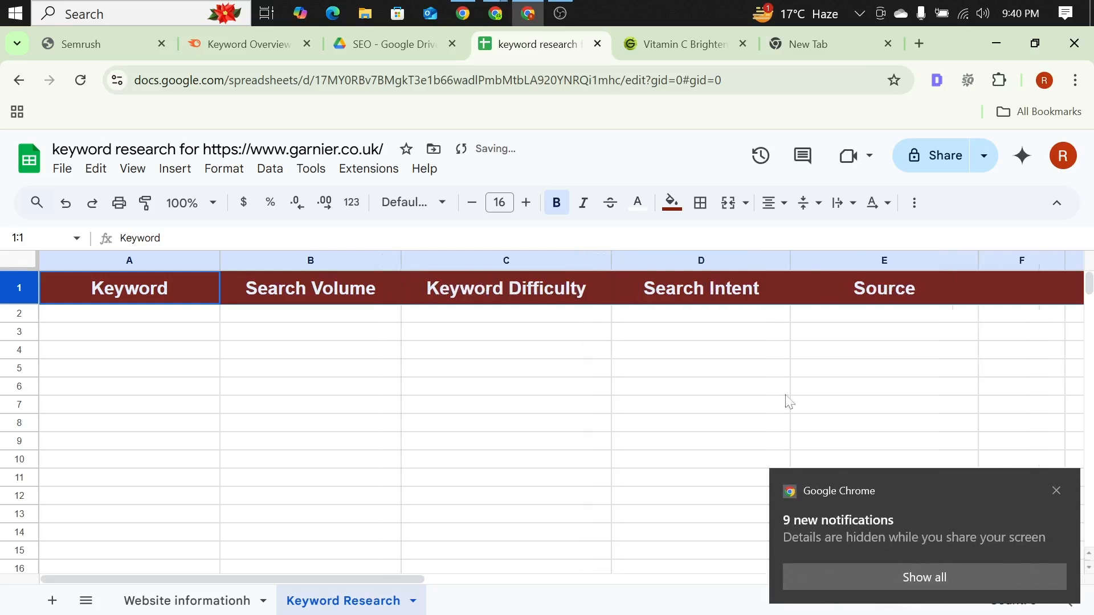
pyautogui.click(1055, 490)
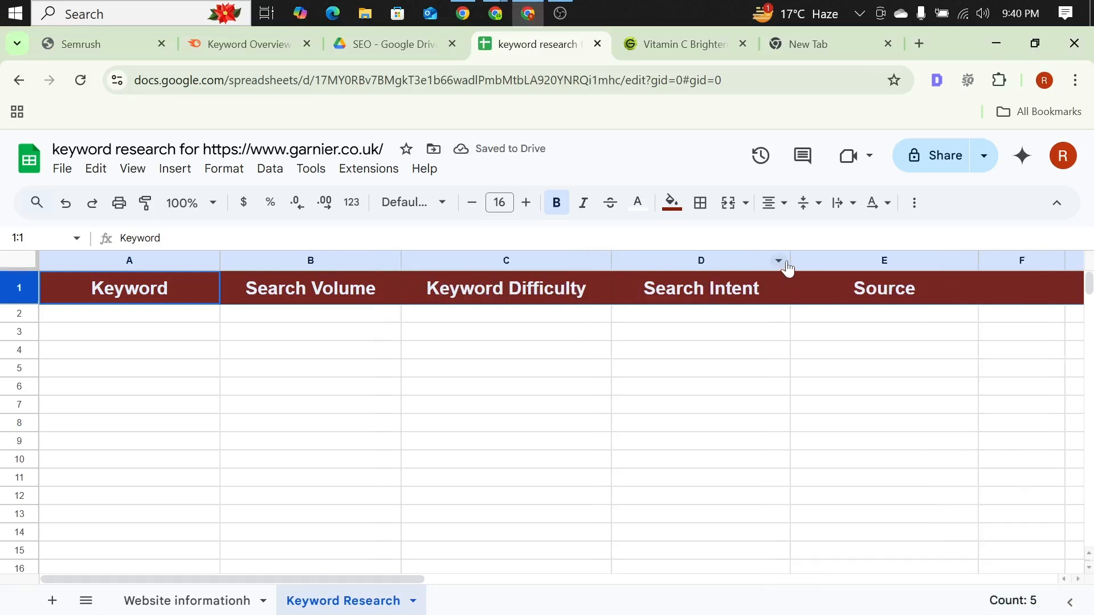
pyautogui.moveTo(792, 260); pyautogui.dragTo(827, 263)
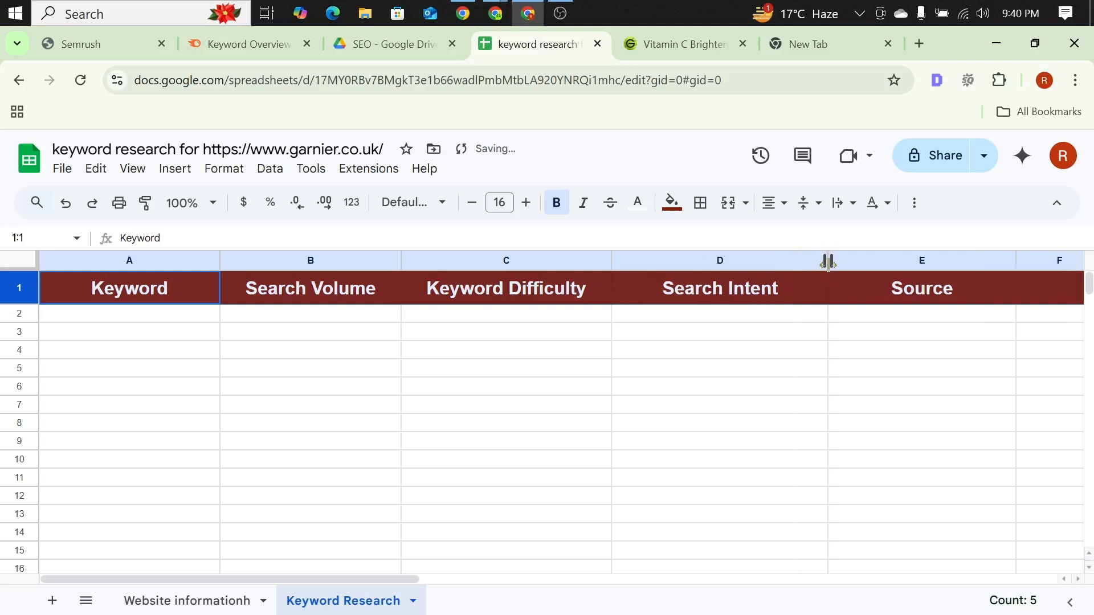
# Step: Fill the Keyword cells A2:A50 with light yellow and the Search Volume cells B2:B50 with light green
pyautogui.moveTo(113, 322); pyautogui.dragTo(191, 492)
pyautogui.scroll(10, 334, 375)
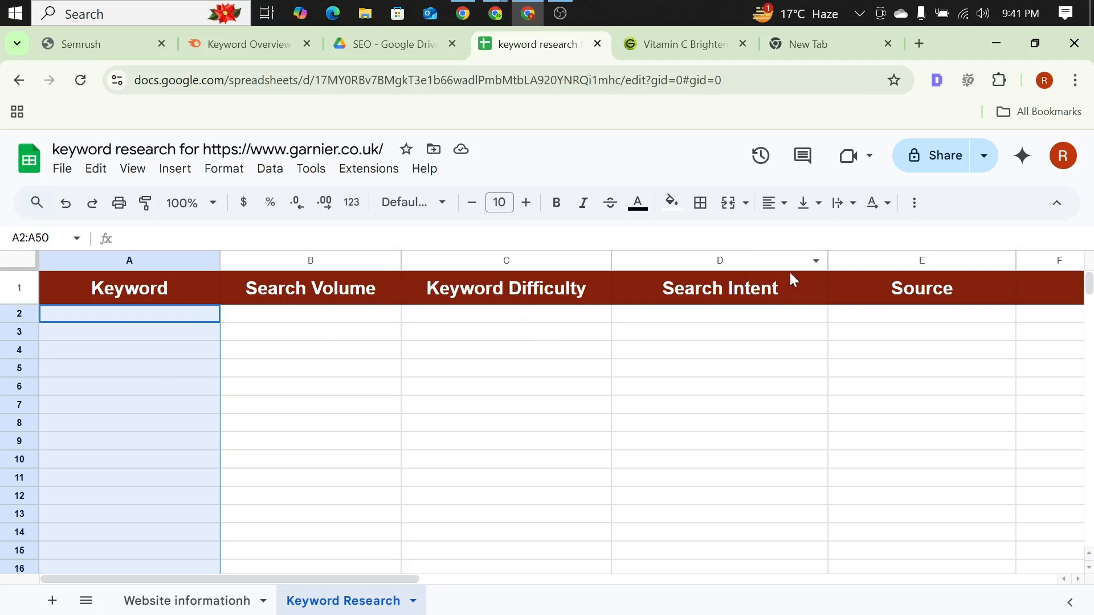
pyautogui.click(669, 204)
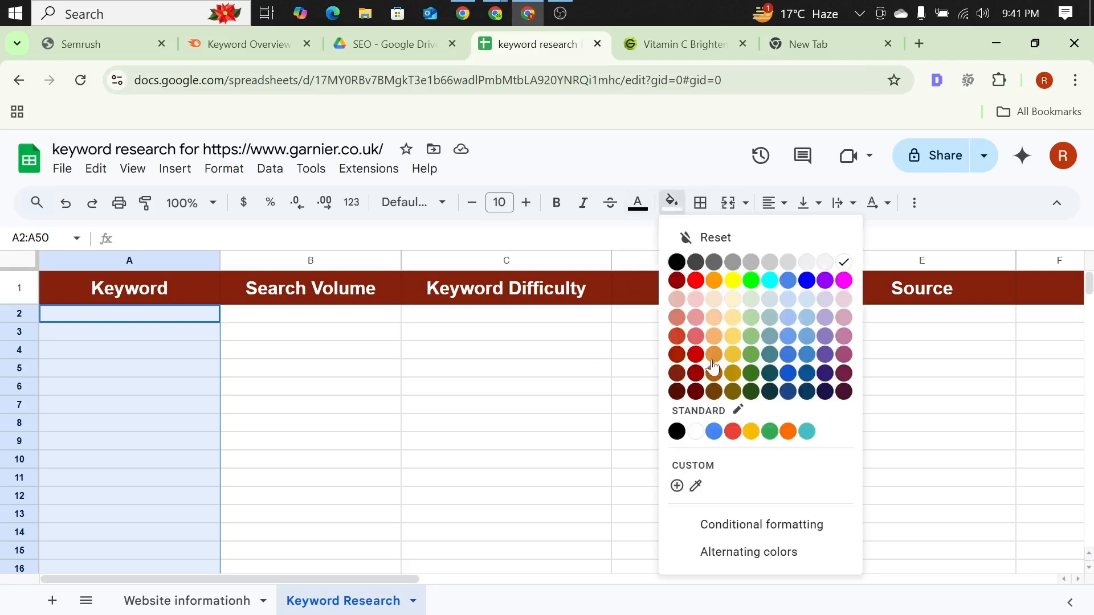
pyautogui.click(733, 300)
pyautogui.moveTo(352, 316); pyautogui.dragTo(290, 360)
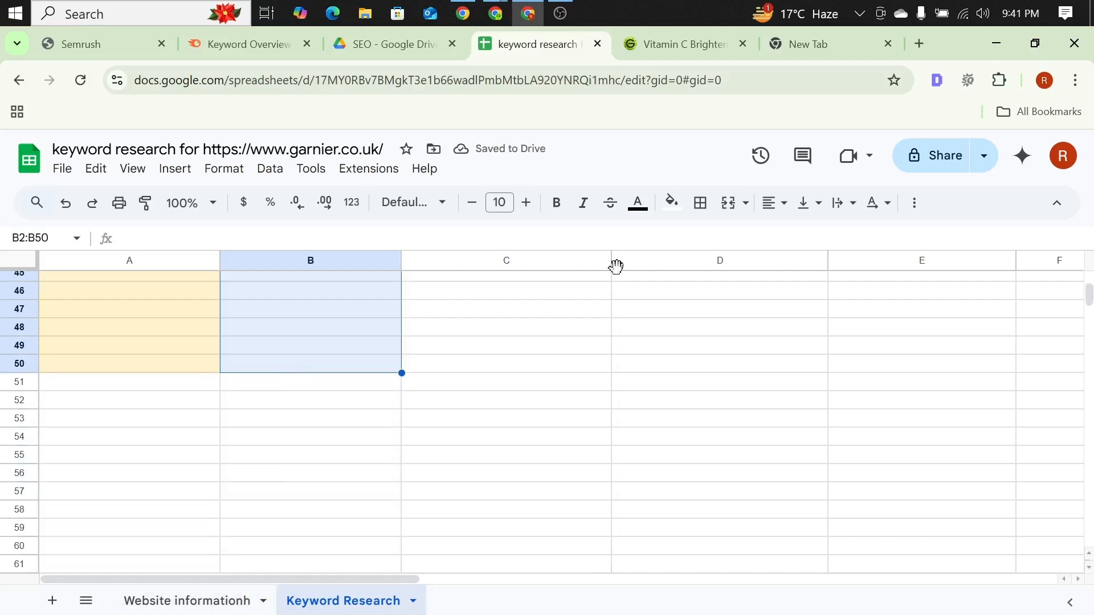
pyautogui.click(672, 203)
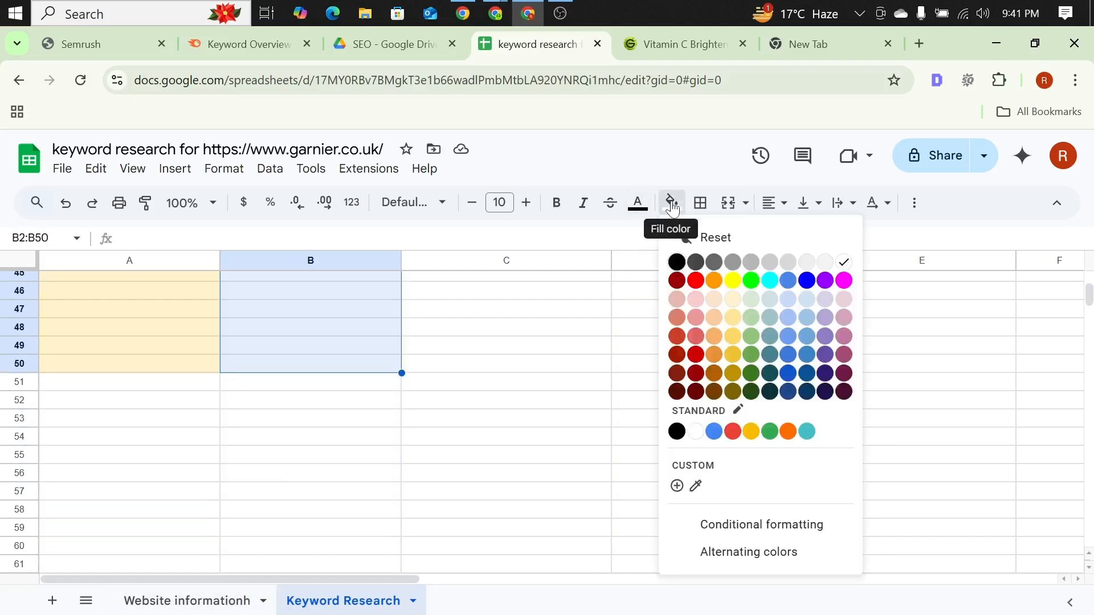
pyautogui.click(751, 299)
pyautogui.click(418, 421)
# Step: Fill the Keyword Difficulty cells C2:C50 with light yellow and the Search Intent cells D2:D50 with light green
pyautogui.moveTo(439, 365); pyautogui.dragTo(484, 313)
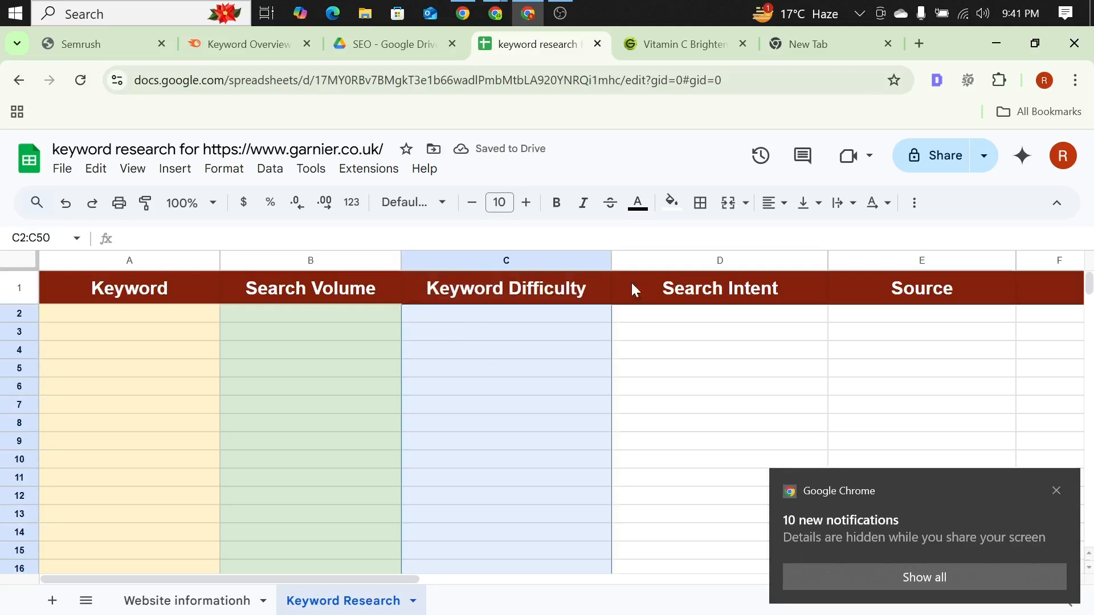
pyautogui.click(672, 203)
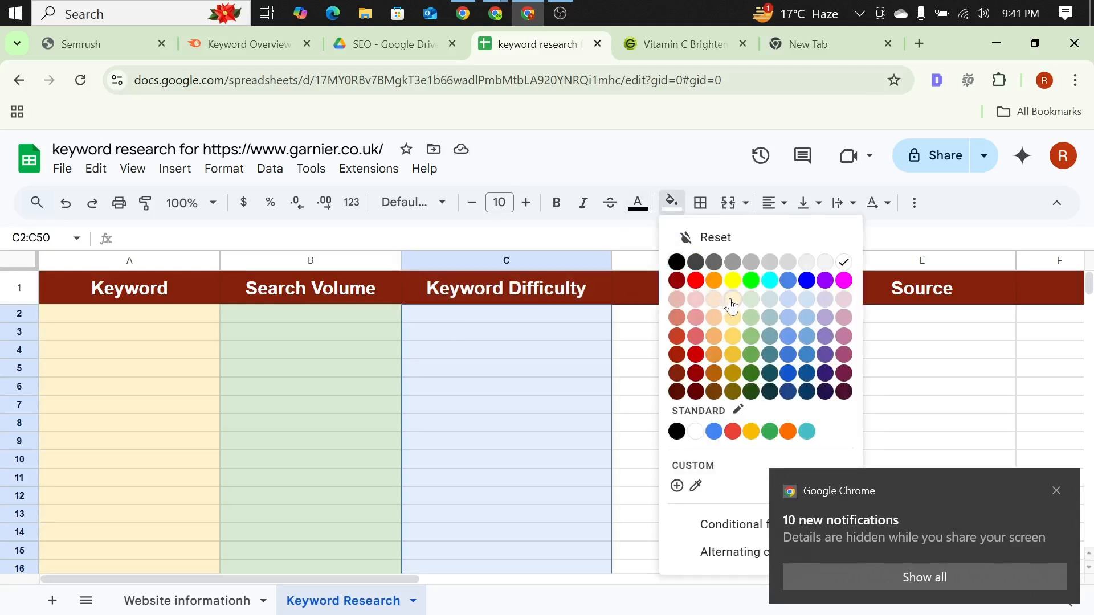
pyautogui.click(732, 301)
pyautogui.click(591, 419)
pyautogui.moveTo(719, 314); pyautogui.dragTo(736, 493)
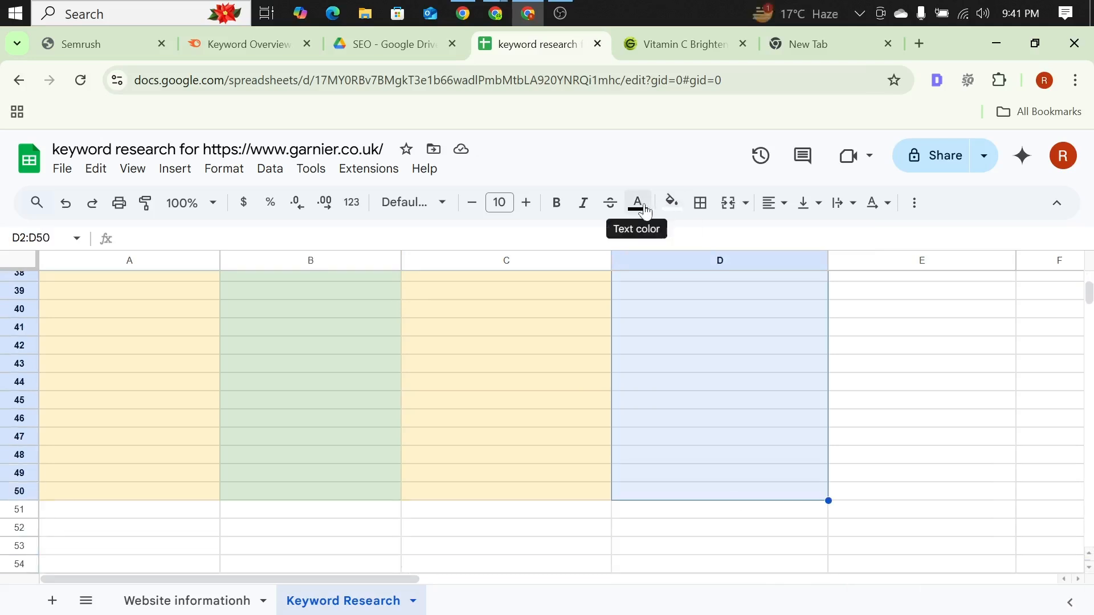
pyautogui.click(671, 202)
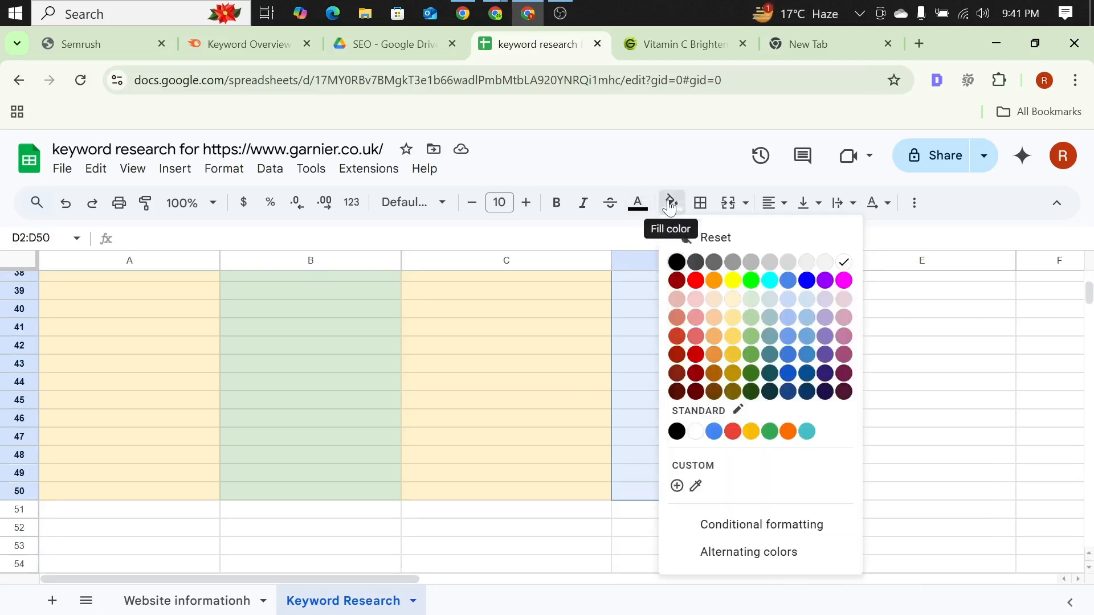
pyautogui.click(747, 305)
pyautogui.click(671, 440)
# Step: Fill the Source cells E2:E50 with light yellow and widen the Source column
pyautogui.moveTo(877, 502); pyautogui.dragTo(880, 314)
pyautogui.click(670, 204)
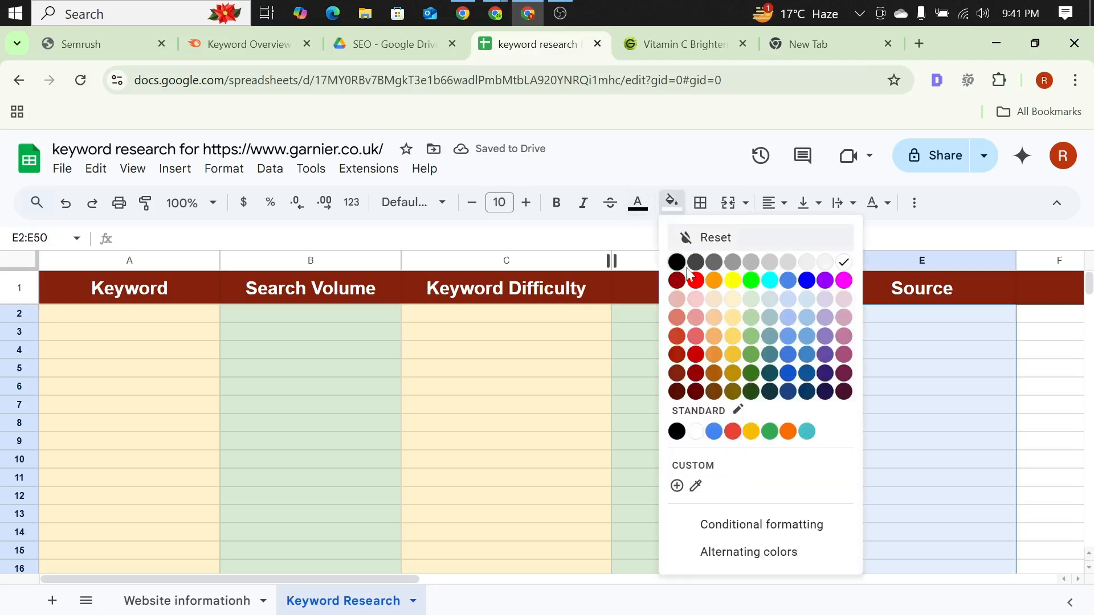
pyautogui.click(739, 304)
pyautogui.click(479, 412)
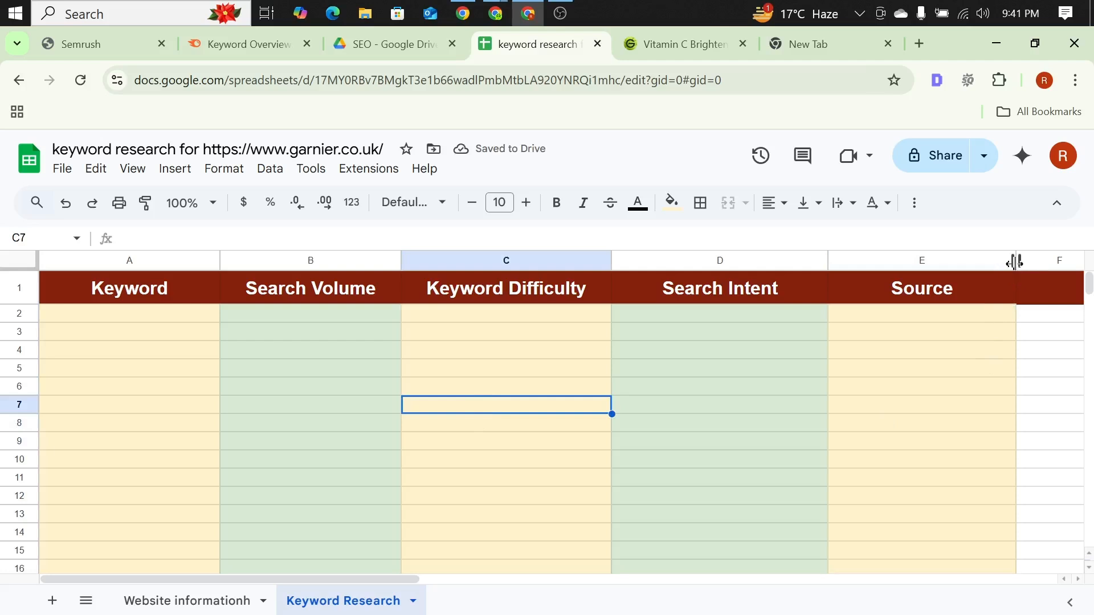
pyautogui.moveTo(1016, 262); pyautogui.dragTo(1068, 260)
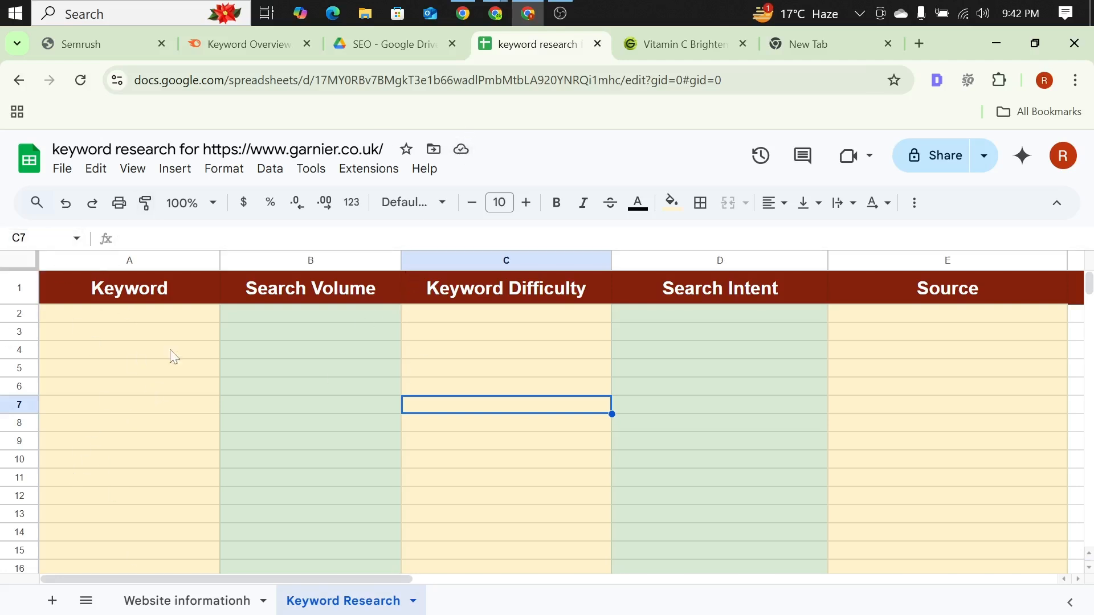
pyautogui.scroll(-12, 297, 399)
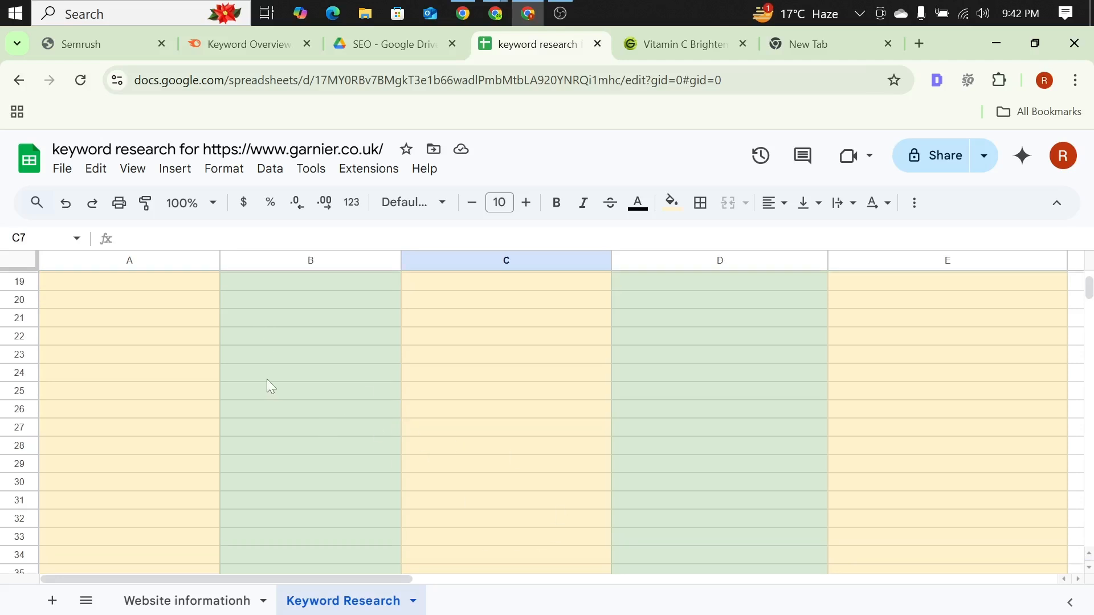
pyautogui.scroll(5, 270, 366)
pyautogui.scroll(-8, 267, 359)
pyautogui.scroll(-3, 264, 357)
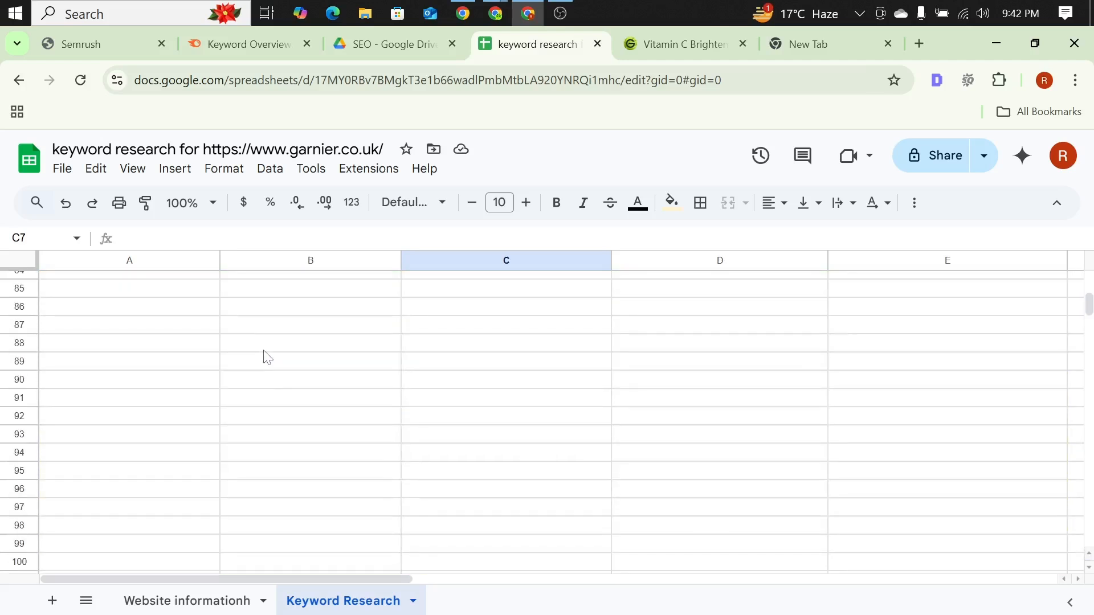
pyautogui.scroll(18, 260, 342)
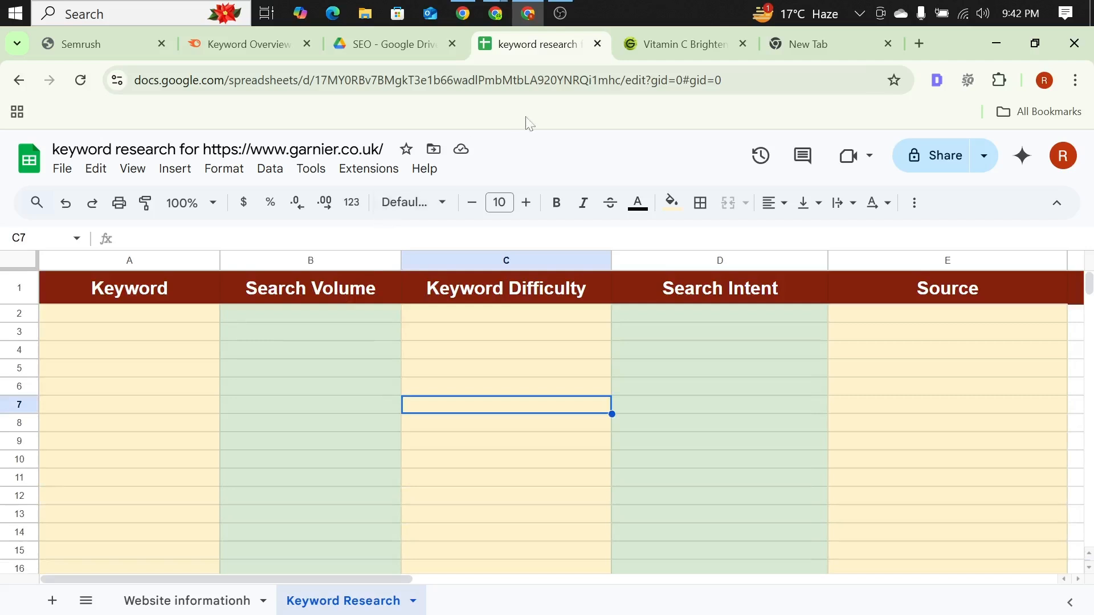
pyautogui.click(675, 45)
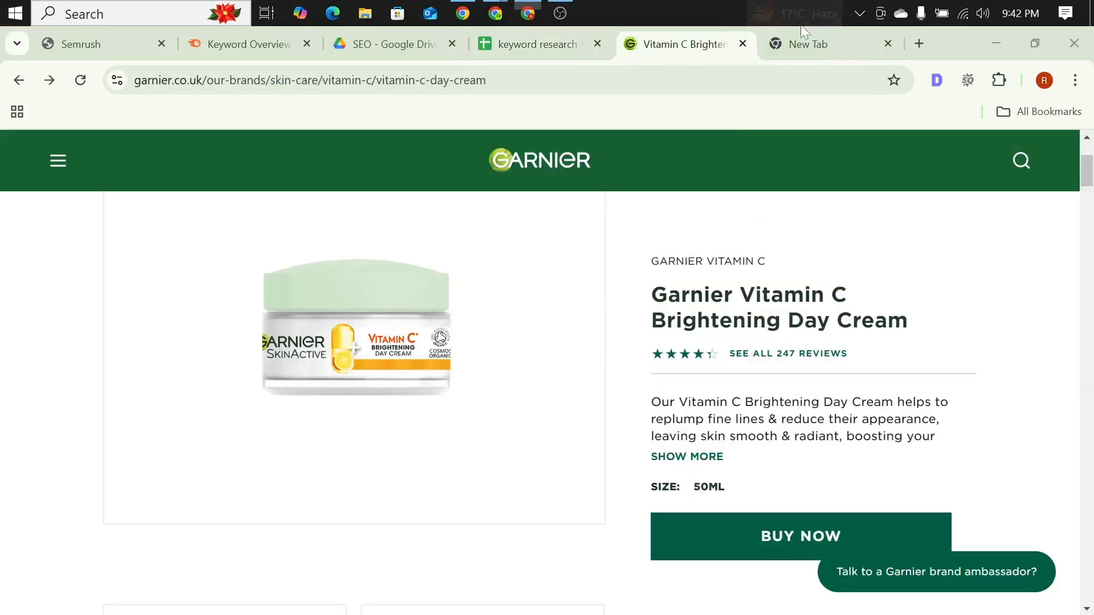
pyautogui.click(801, 39)
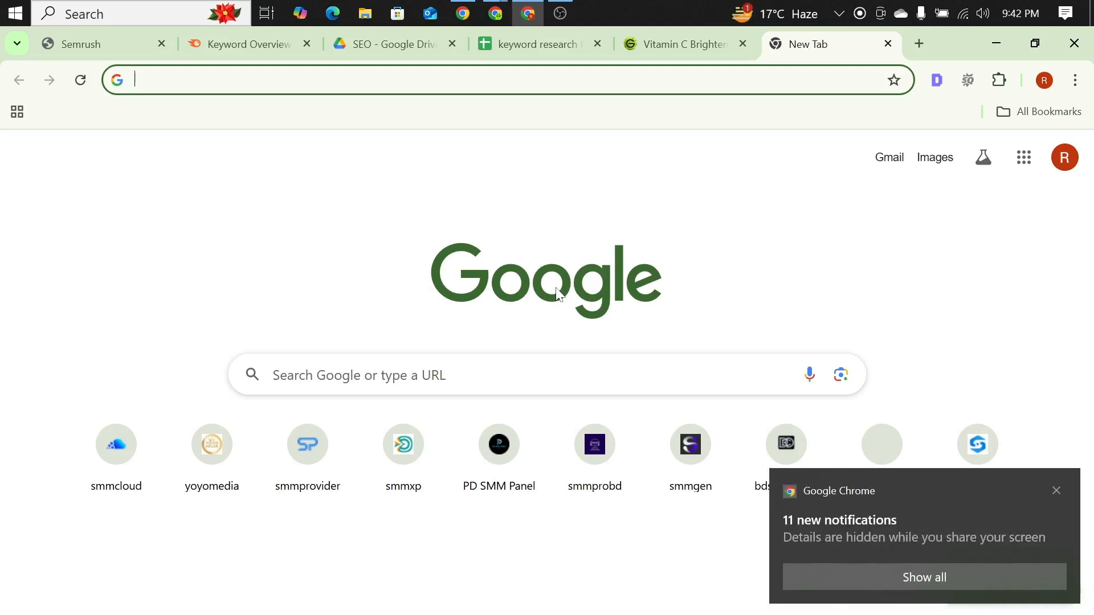
# Step: Switch to Semrush, open its SEO Dashboard and set the page zoom to 100%
pyautogui.click(242, 43)
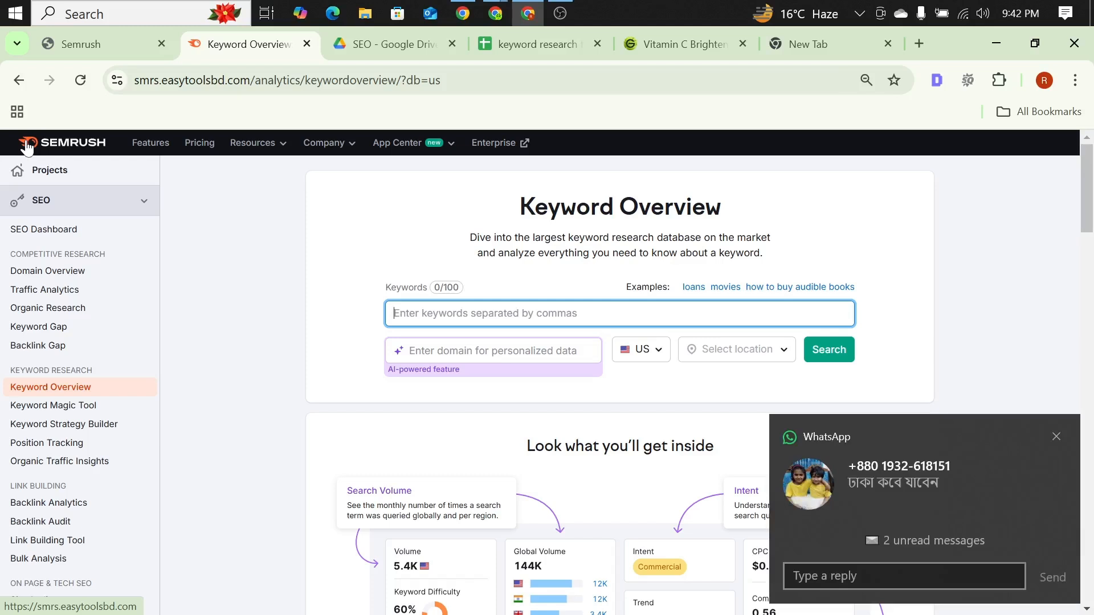
pyautogui.click(1056, 436)
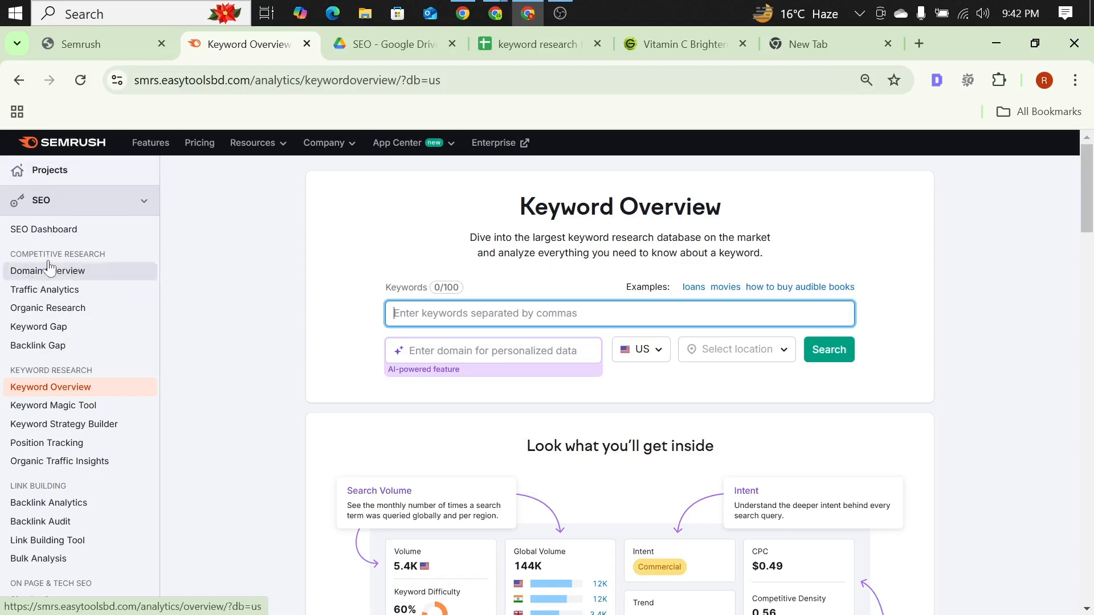
pyautogui.click(32, 230)
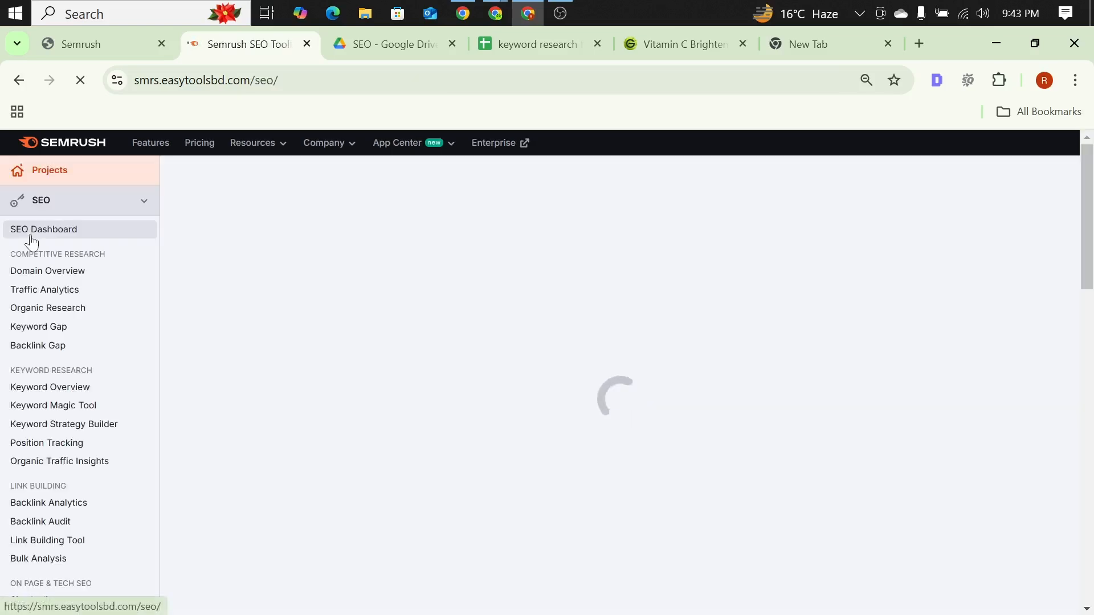
pyautogui.hotkey('ctrl', '+')
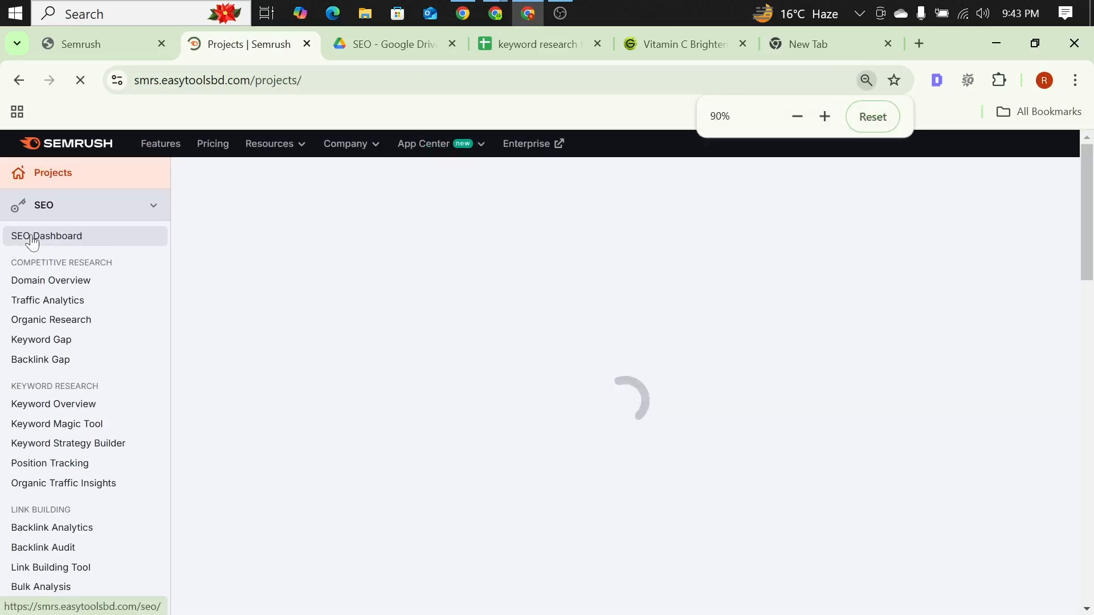
pyautogui.hotkey('ctrl', '+')
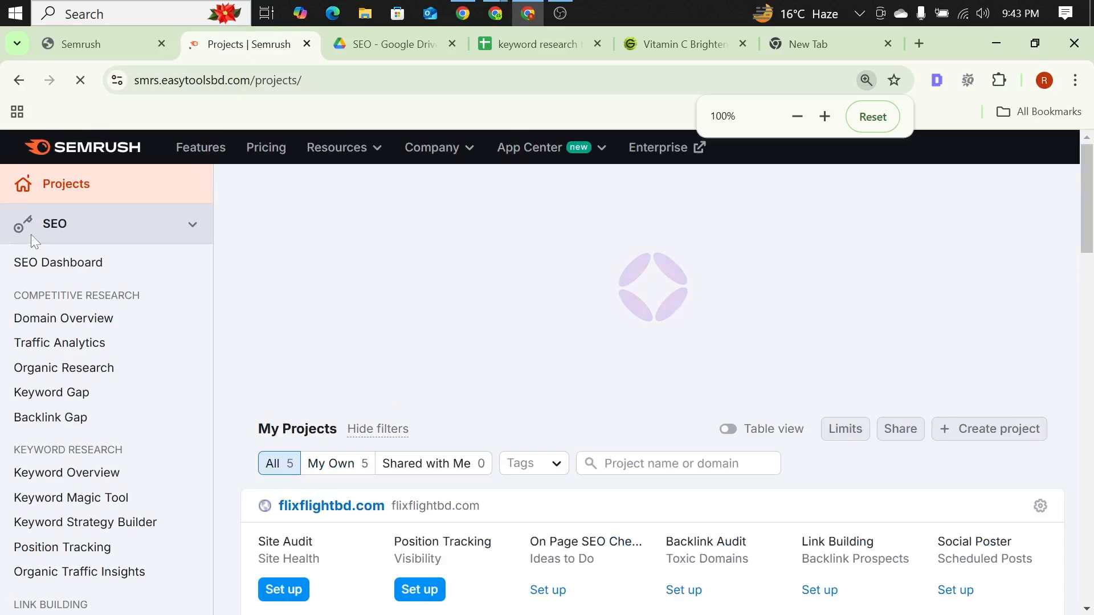
pyautogui.hotkey('ctrl', '+')
pyautogui.hotkey('ctrl', '-')
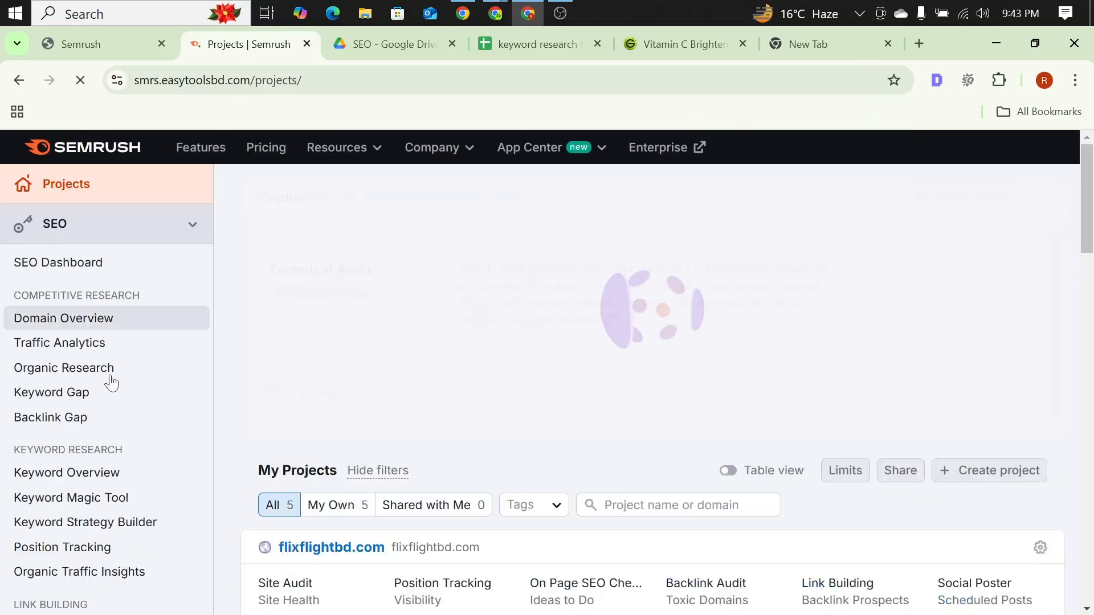
pyautogui.scroll(-1, 123, 372)
pyautogui.scroll(-1, 123, 371)
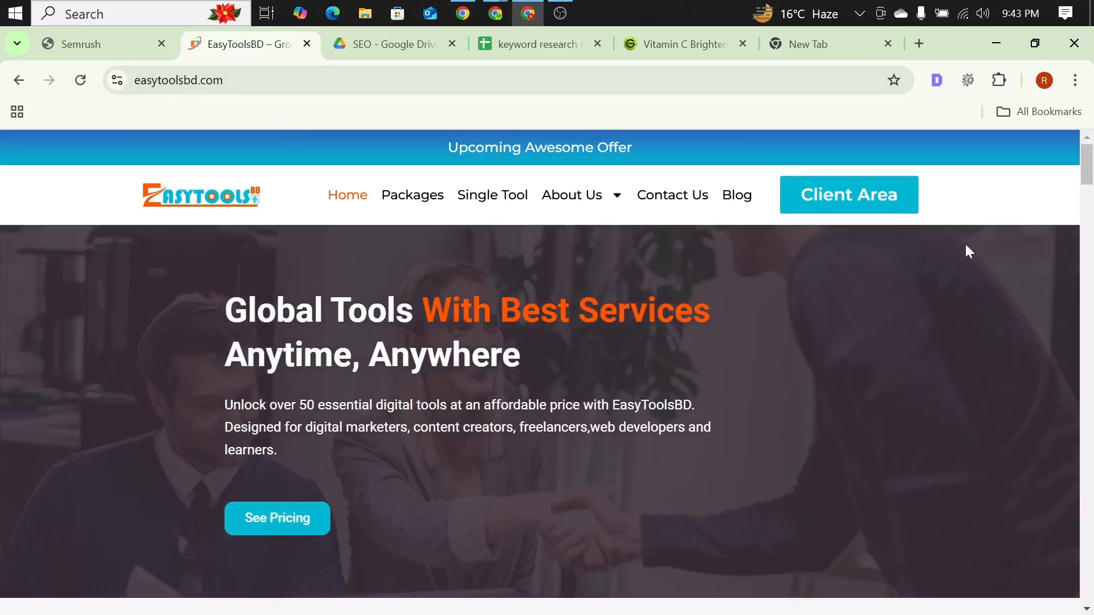
# Step: Relaunch Semrush from the EasyToolsBD client area in place of the old tab and open its Keyword Overview tool
pyautogui.click(864, 211)
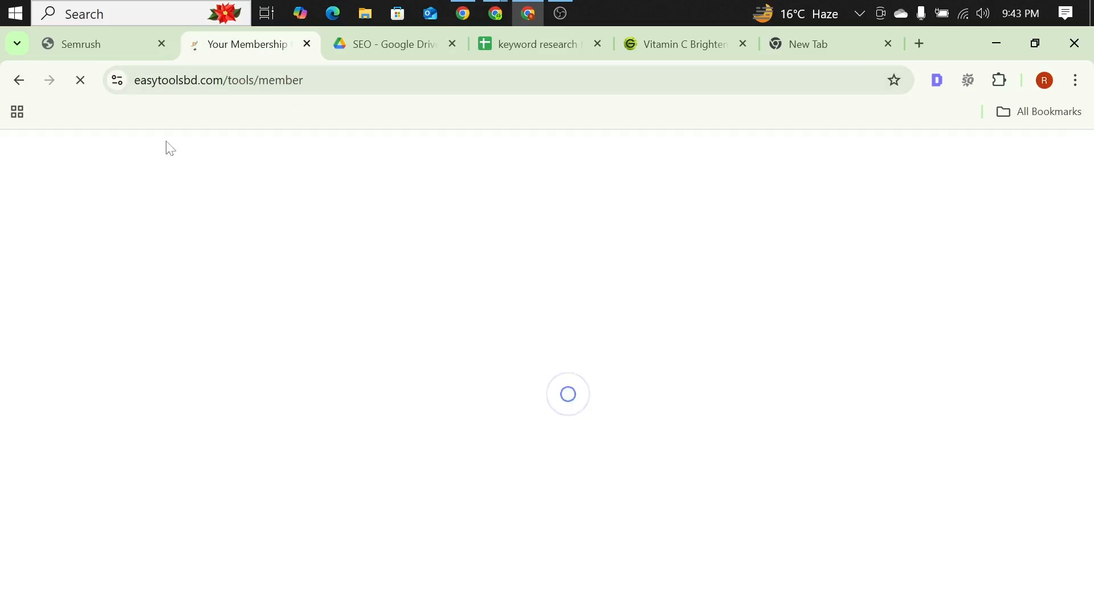
pyautogui.scroll(-3, 587, 559)
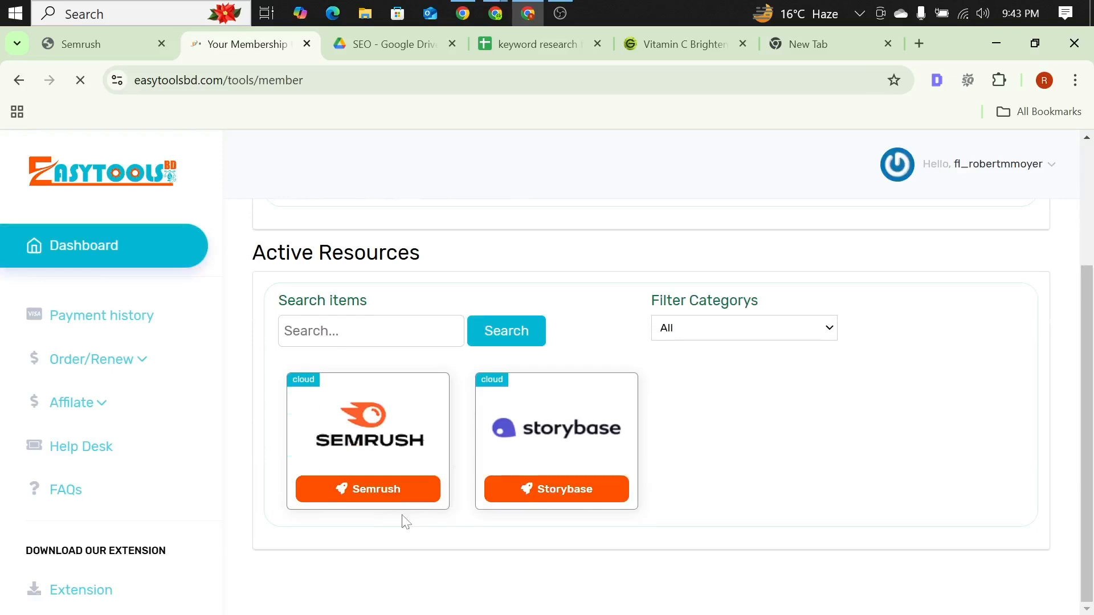
pyautogui.click(356, 487)
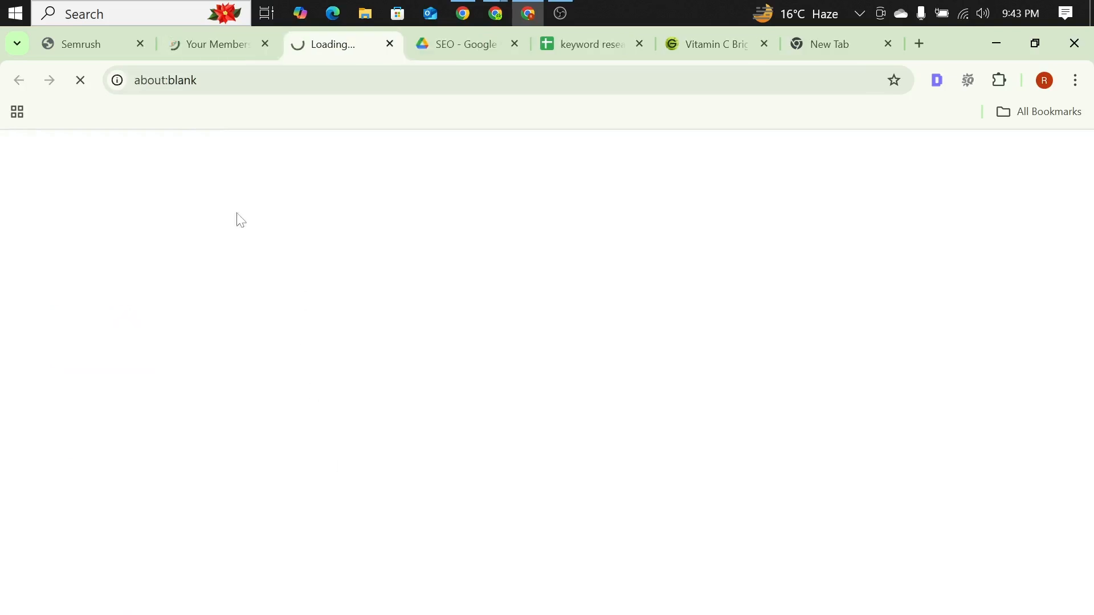
pyautogui.click(139, 44)
pyautogui.click(640, 303)
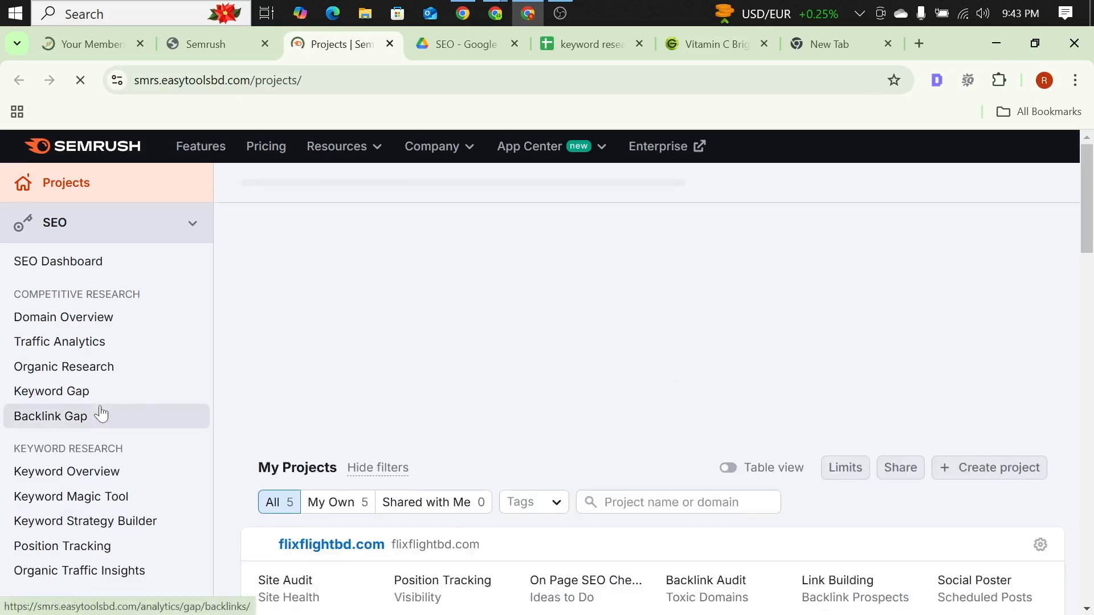
pyautogui.scroll(-2, 100, 412)
pyautogui.scroll(2, 100, 412)
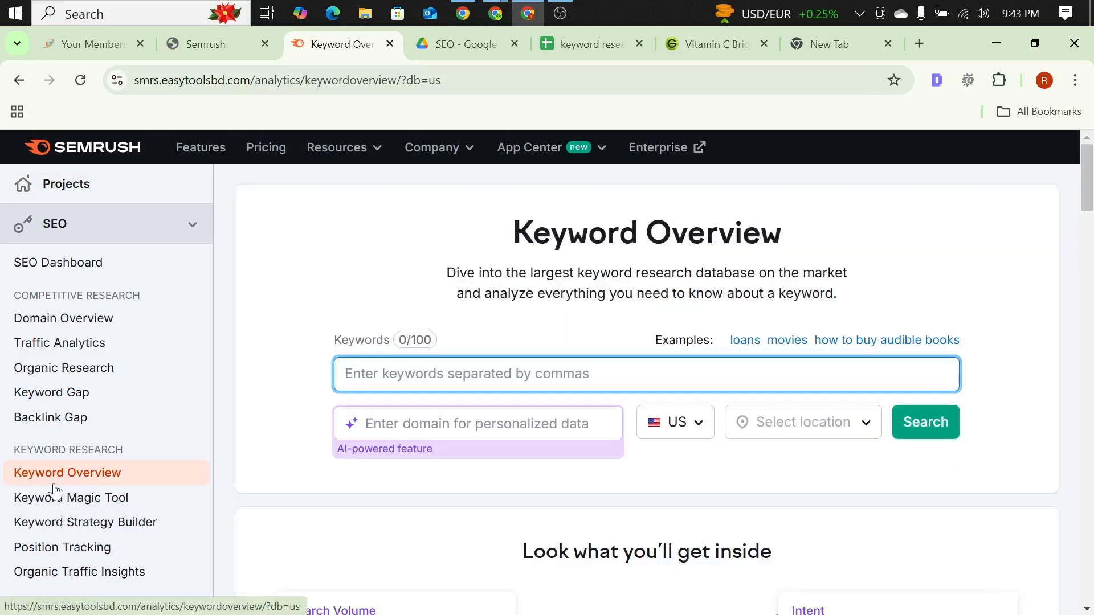
# Step: Enter "vitamin c cream" as the keyword to analyze and set the country database to United Kingdom
pyautogui.scroll(-1, 512, 371)
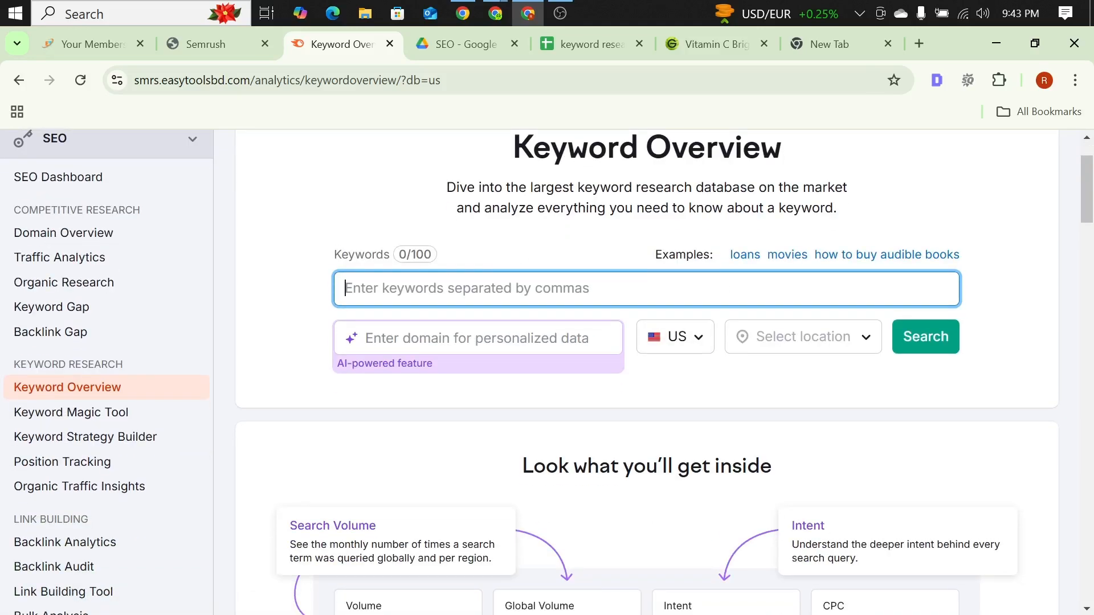
pyautogui.write('vitamin')
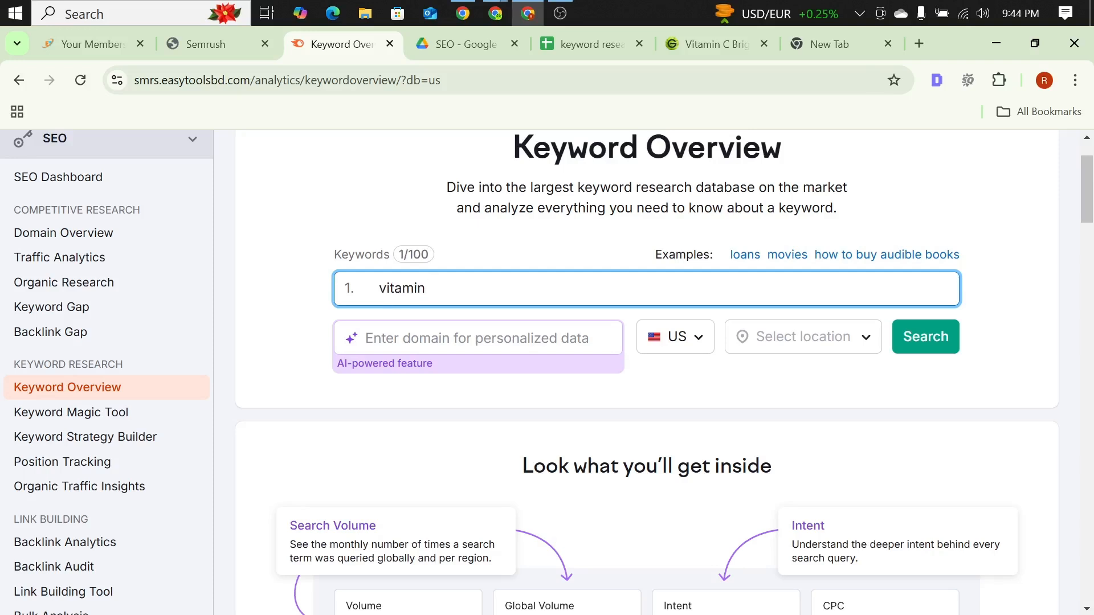
pyautogui.write('c cream')
pyautogui.click(687, 345)
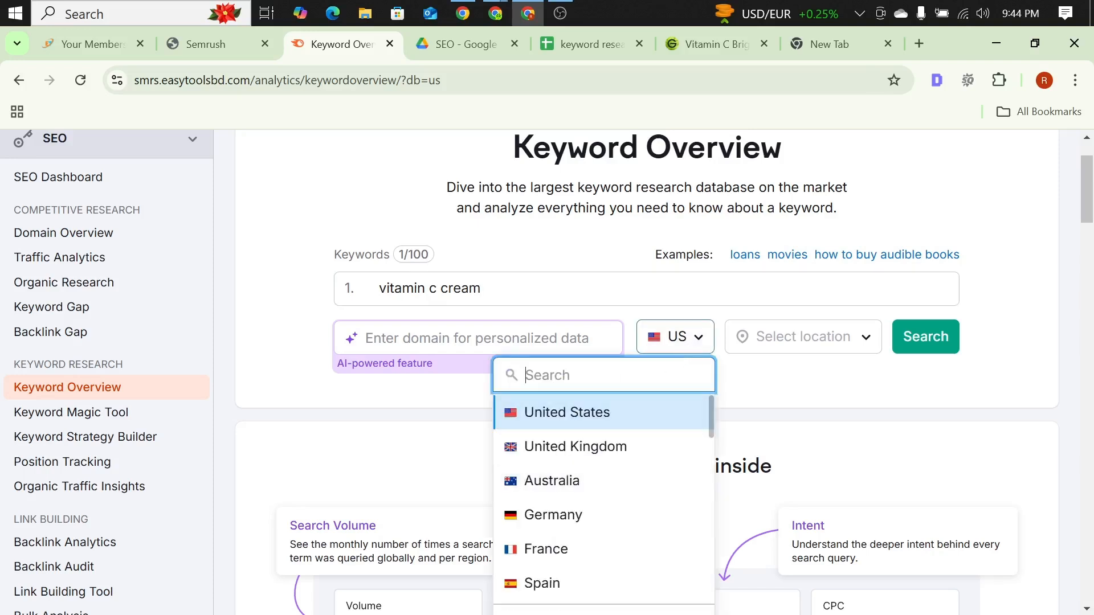
pyautogui.click(558, 455)
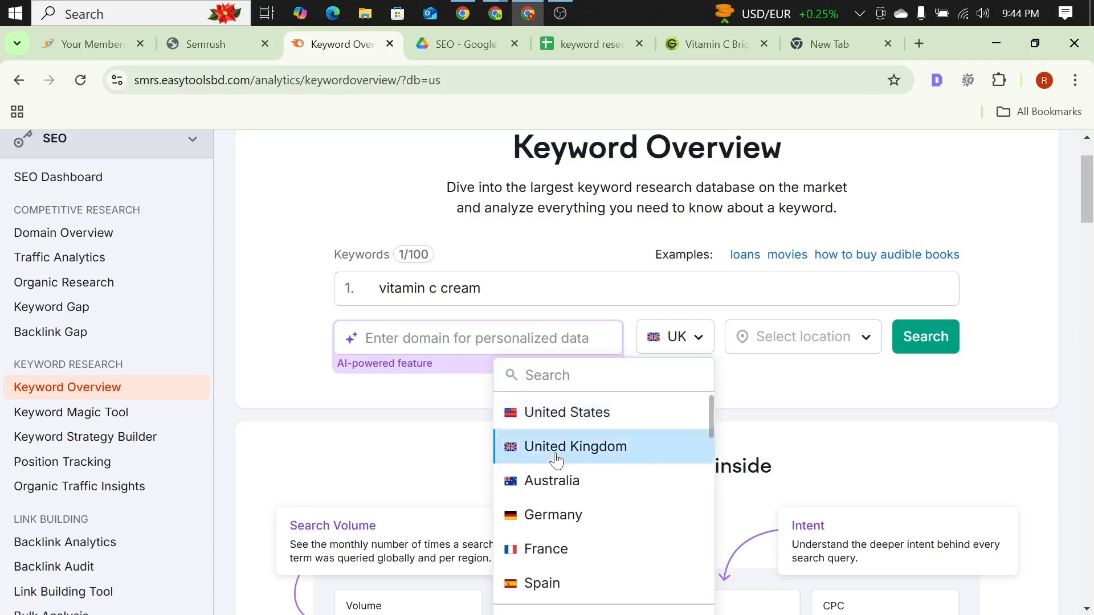
# Step: Look through the UK regions and cities offered for the keyword search's location, without choosing one
pyautogui.click(828, 347)
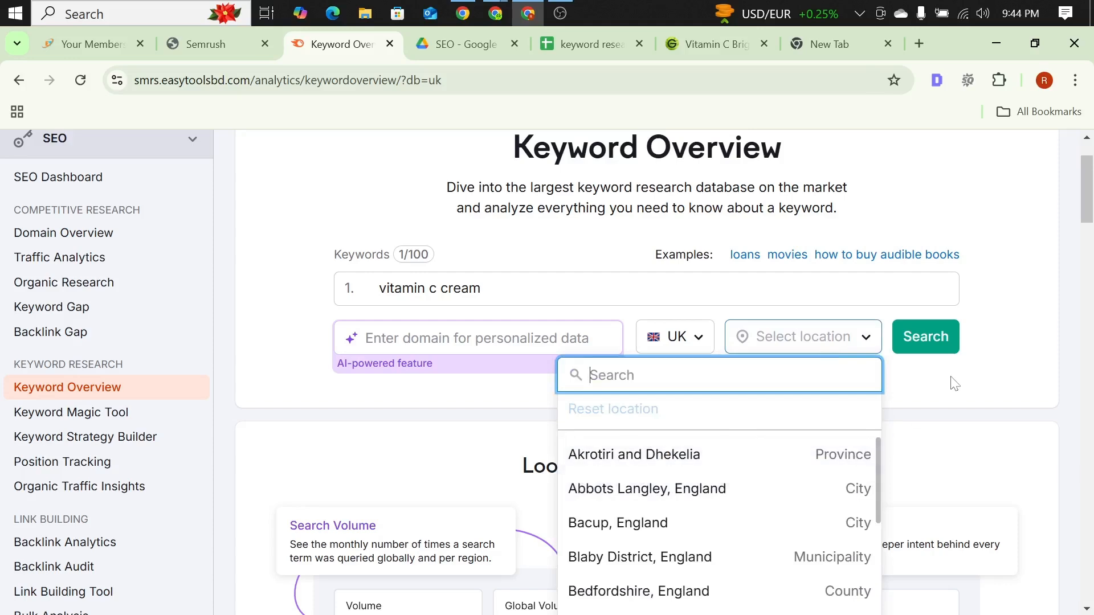
pyautogui.scroll(-4, 950, 383)
pyautogui.scroll(3, 935, 315)
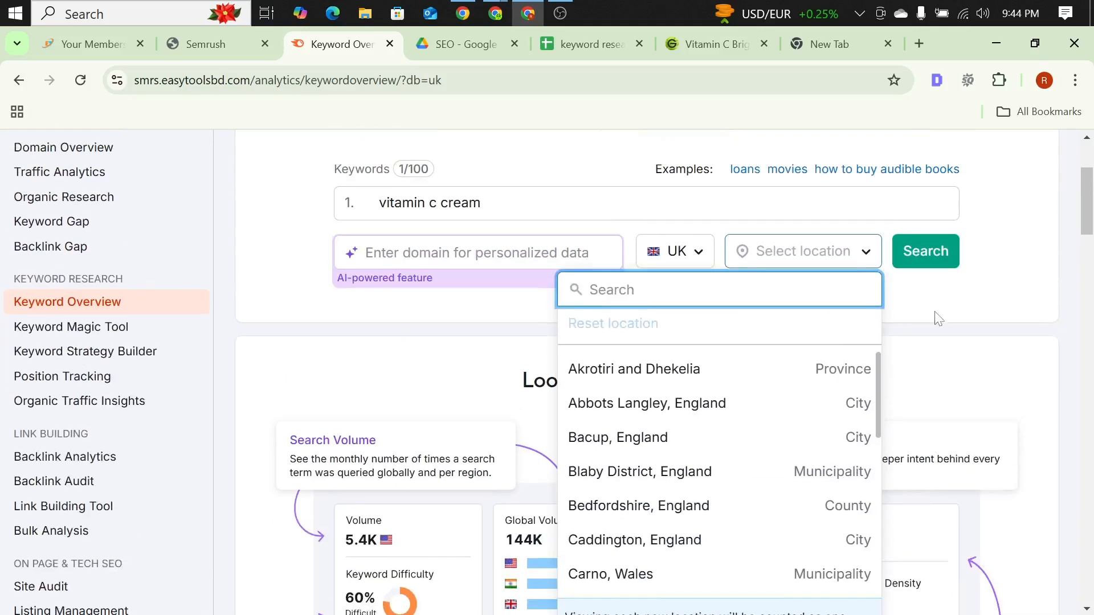
pyautogui.click(935, 315)
pyautogui.click(804, 254)
pyautogui.scroll(-3, 720, 420)
pyautogui.scroll(-5, 721, 419)
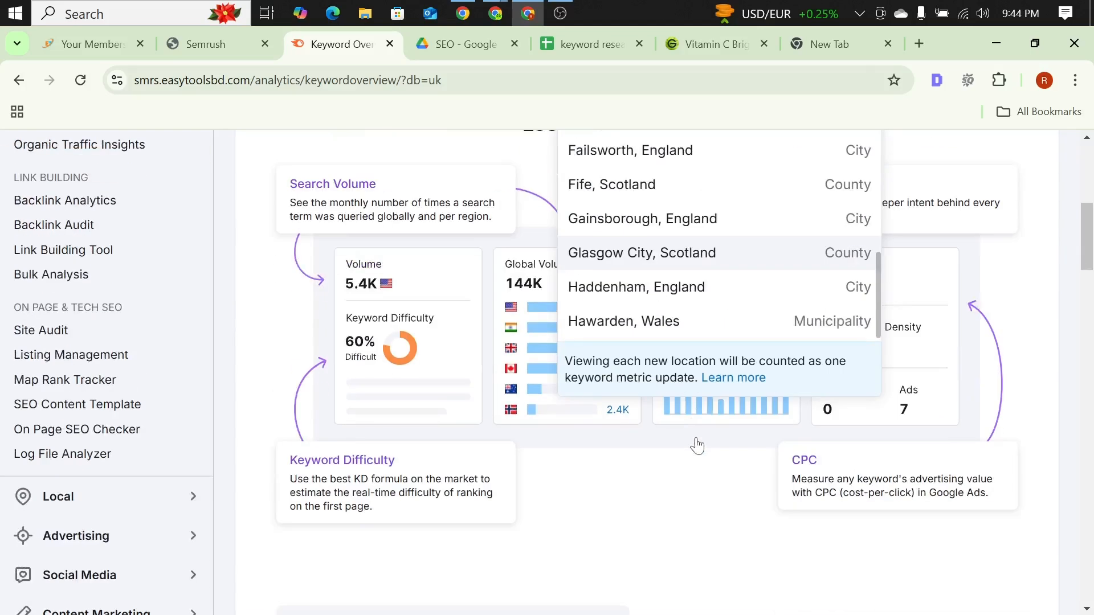
pyautogui.scroll(3, 698, 279)
pyautogui.scroll(3, 698, 279)
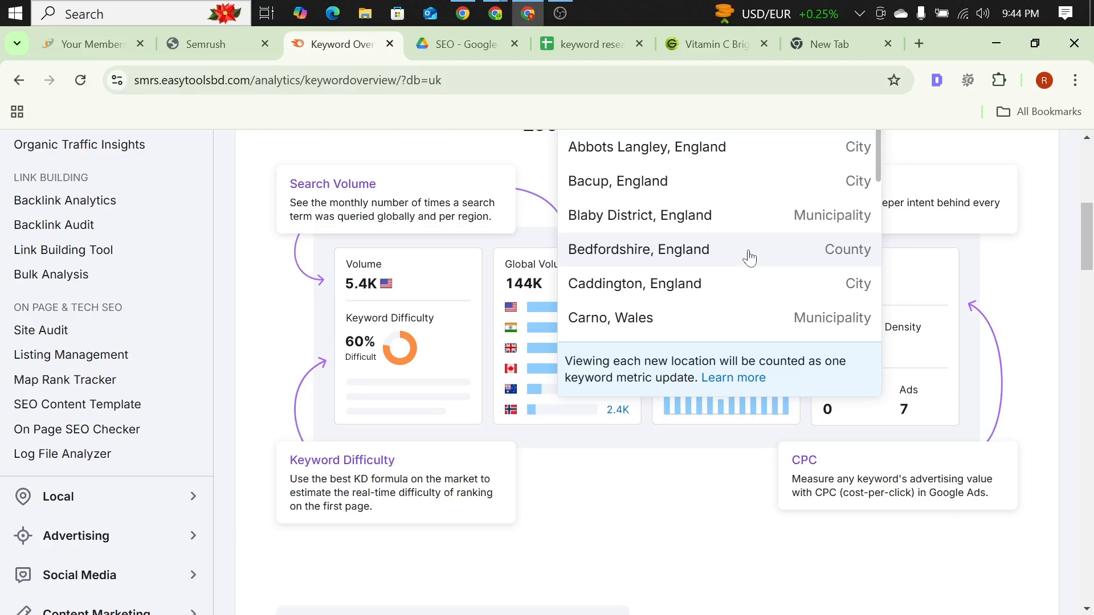
pyautogui.scroll(3, 749, 246)
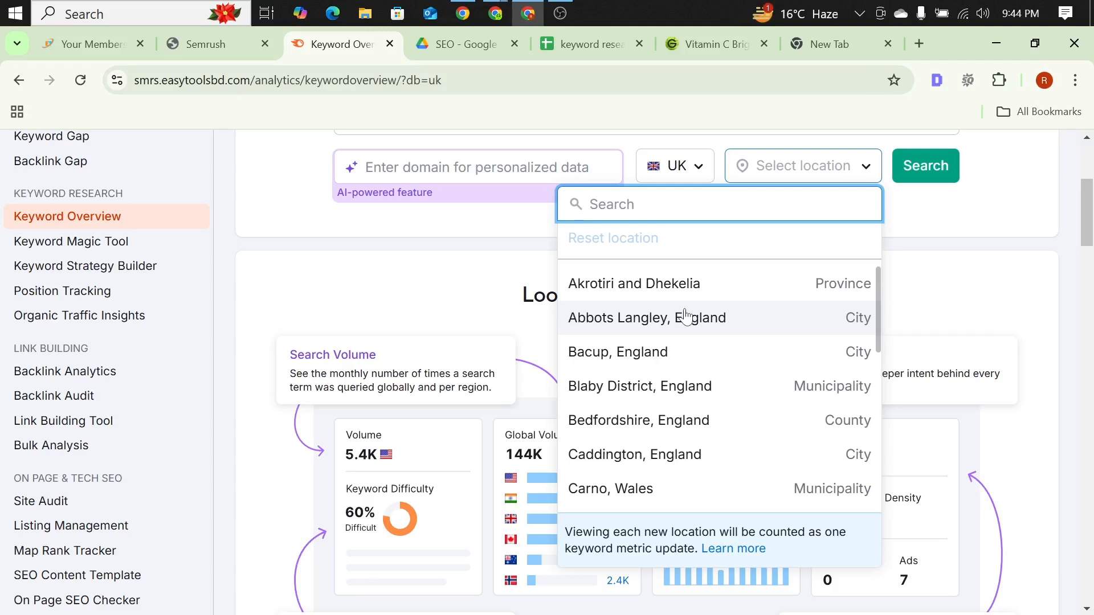
pyautogui.click(511, 269)
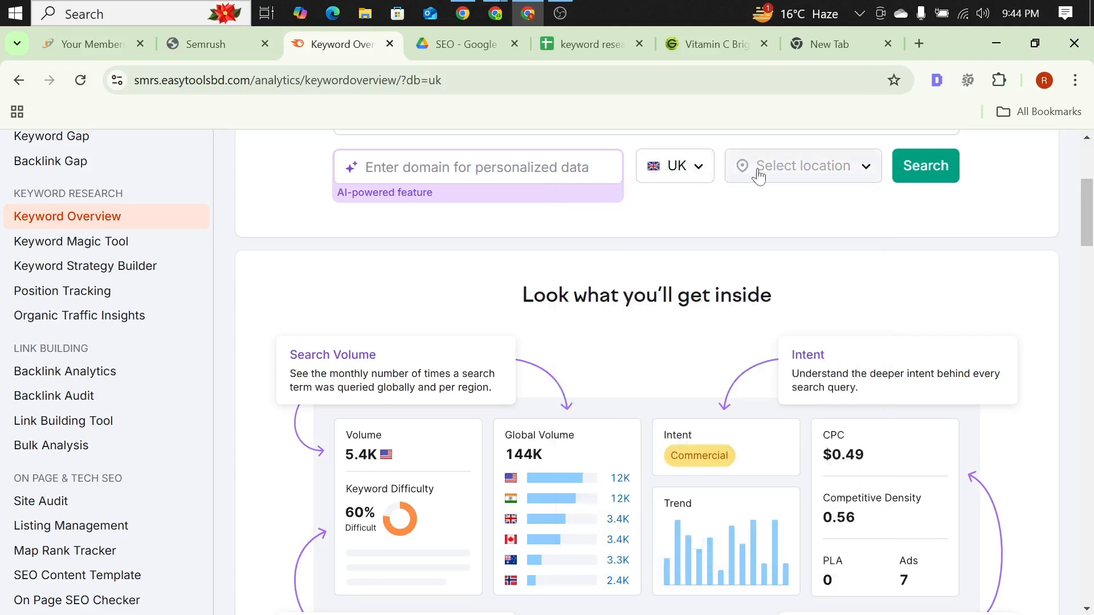
pyautogui.click(841, 177)
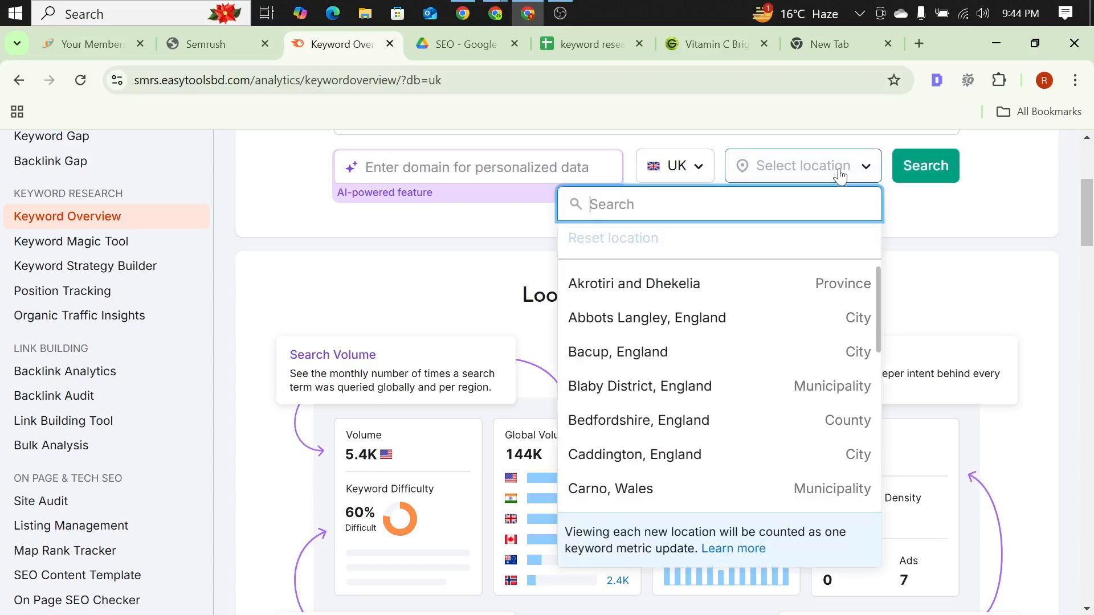
pyautogui.click(958, 223)
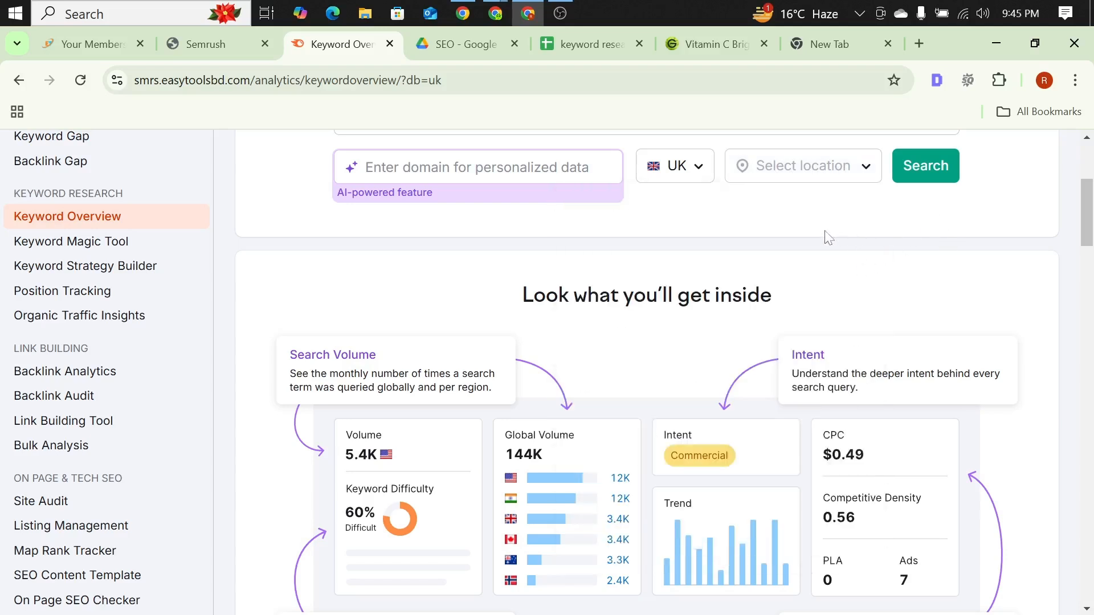
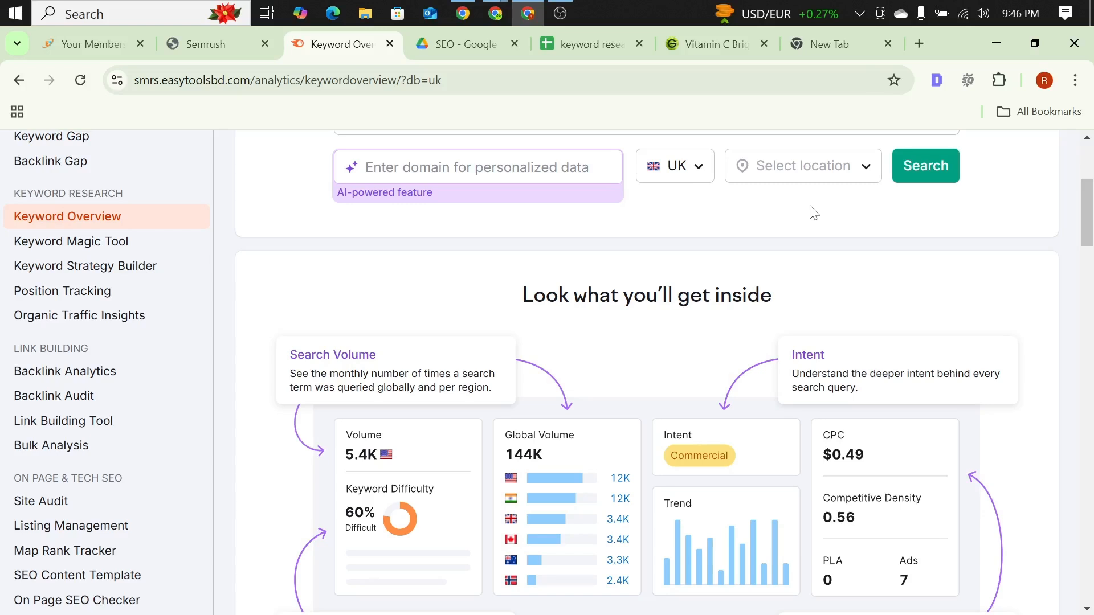
# Step: Run the Keyword Overview search for "vitamin c cream" in the UK database without selecting a location
pyautogui.click(799, 167)
pyautogui.click(996, 223)
pyautogui.click(820, 169)
pyautogui.scroll(3, 466, 223)
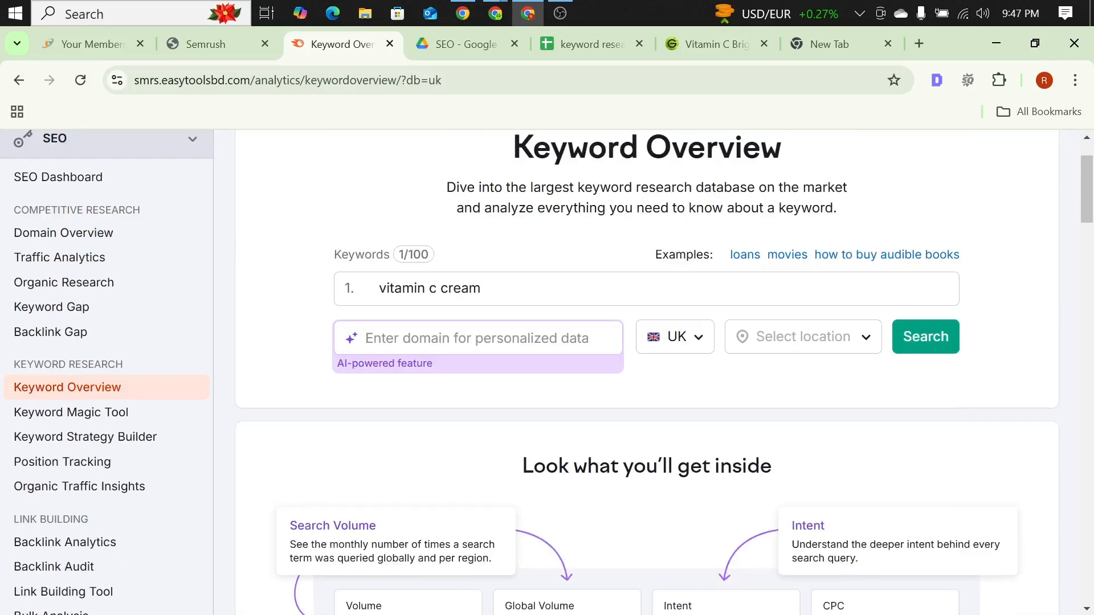
pyautogui.click(935, 342)
# Step: Examine the overview metrics for "vitamin c cream": UK volume, global volume by country, intent, trend and CPC
pyautogui.scroll(-3, 533, 245)
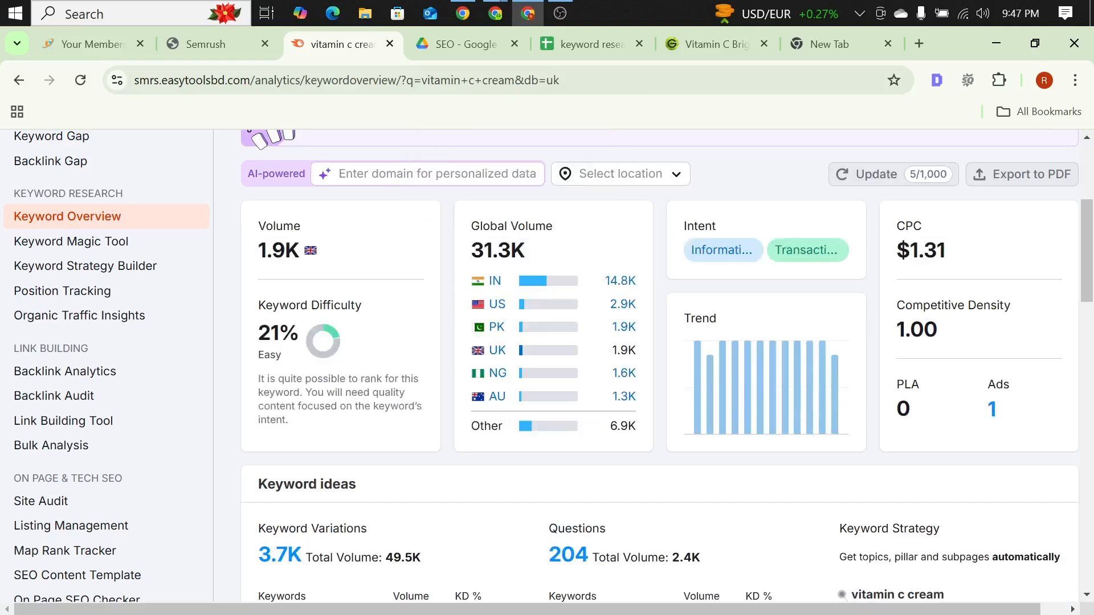
pyautogui.scroll(-3, 647, 305)
pyautogui.scroll(2, 640, 290)
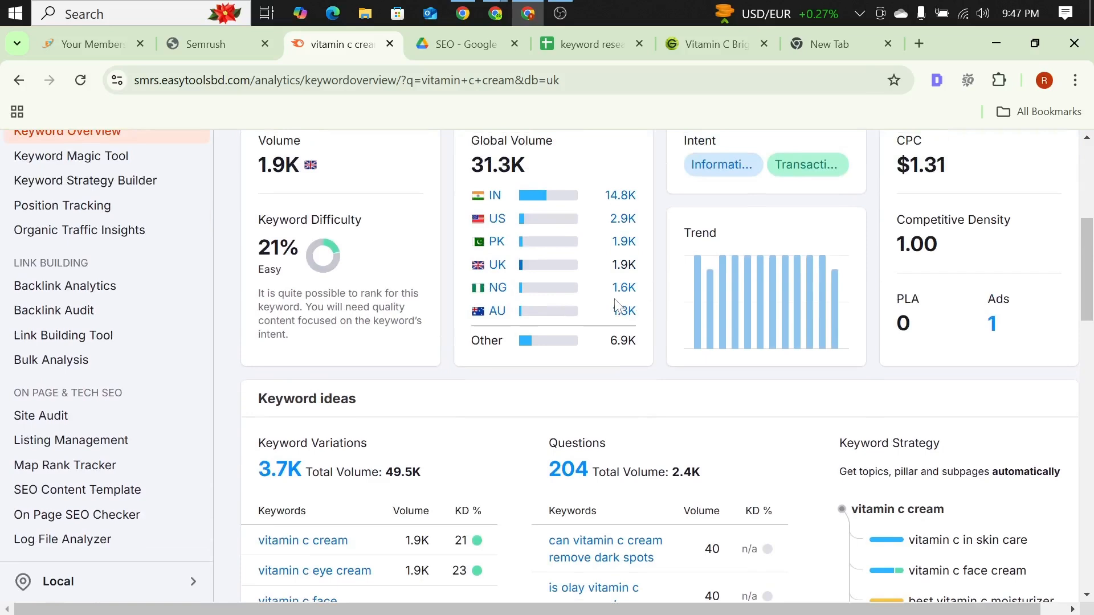
pyautogui.scroll(2, 617, 302)
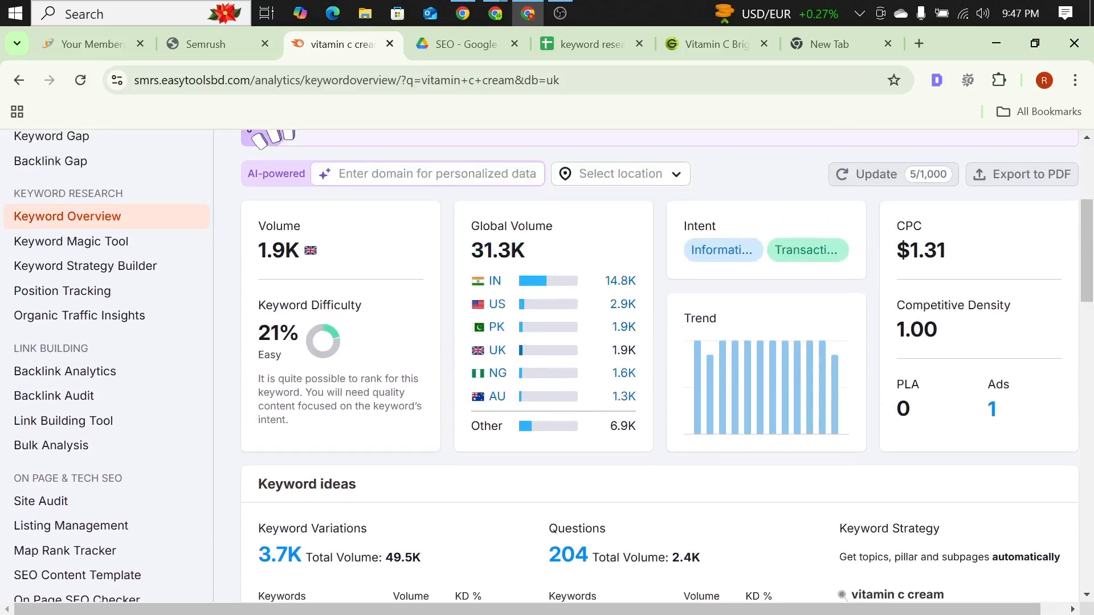
pyautogui.scroll(3, 408, 203)
pyautogui.scroll(2, 408, 204)
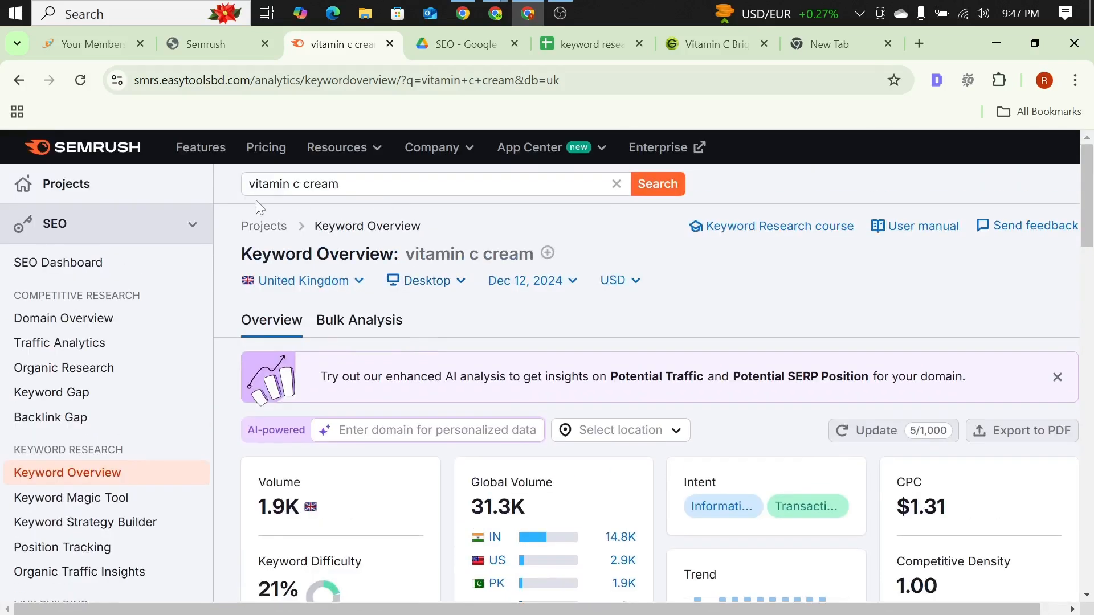
pyautogui.scroll(-6, 365, 202)
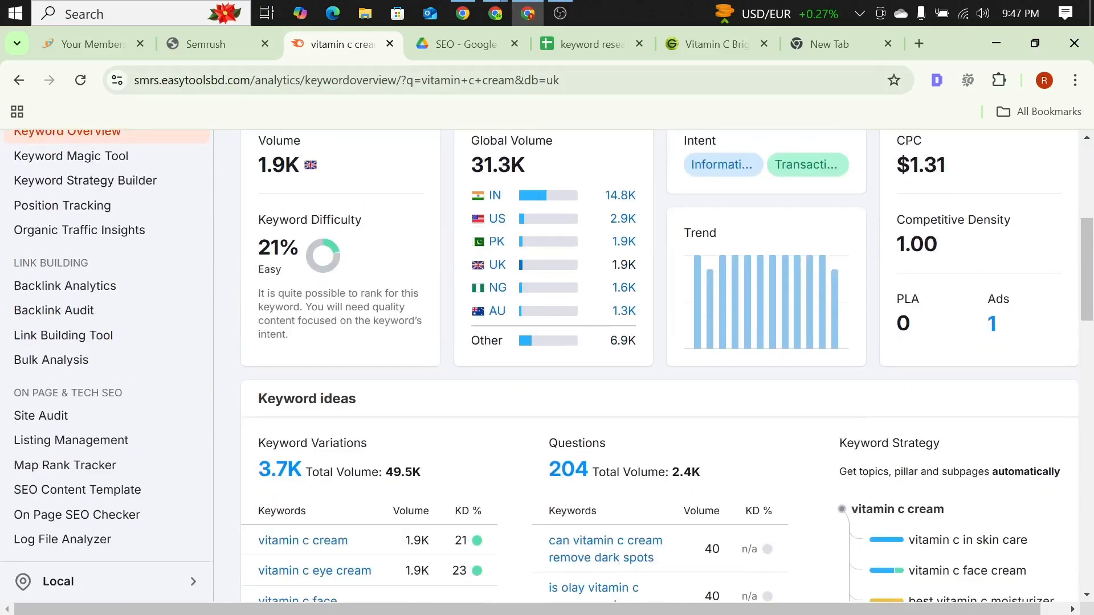
pyautogui.scroll(3, 275, 186)
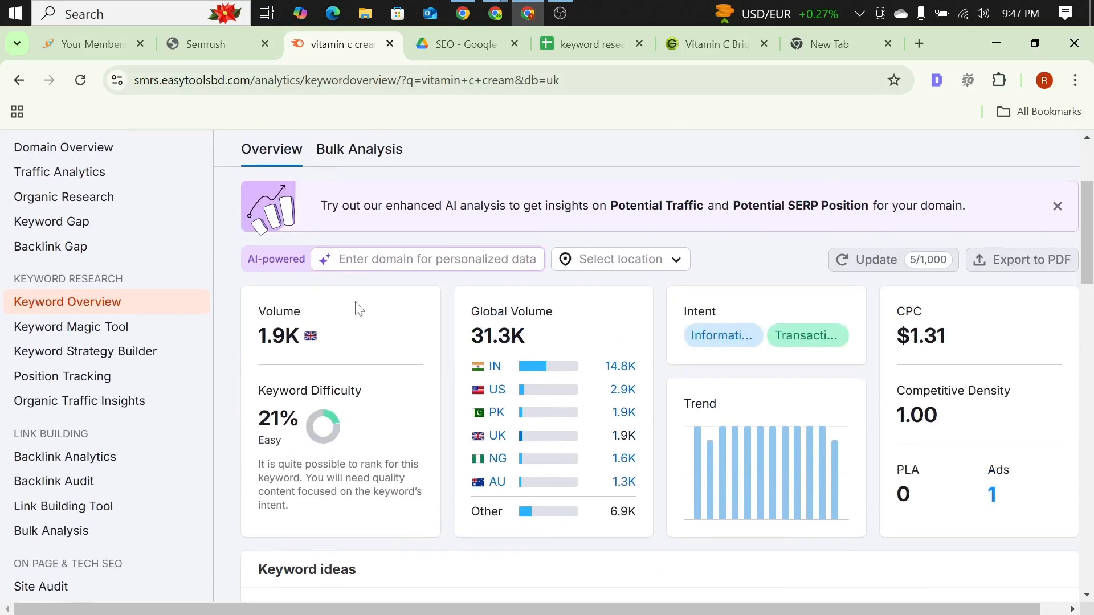
pyautogui.scroll(-3, 357, 307)
pyautogui.scroll(6, 271, 191)
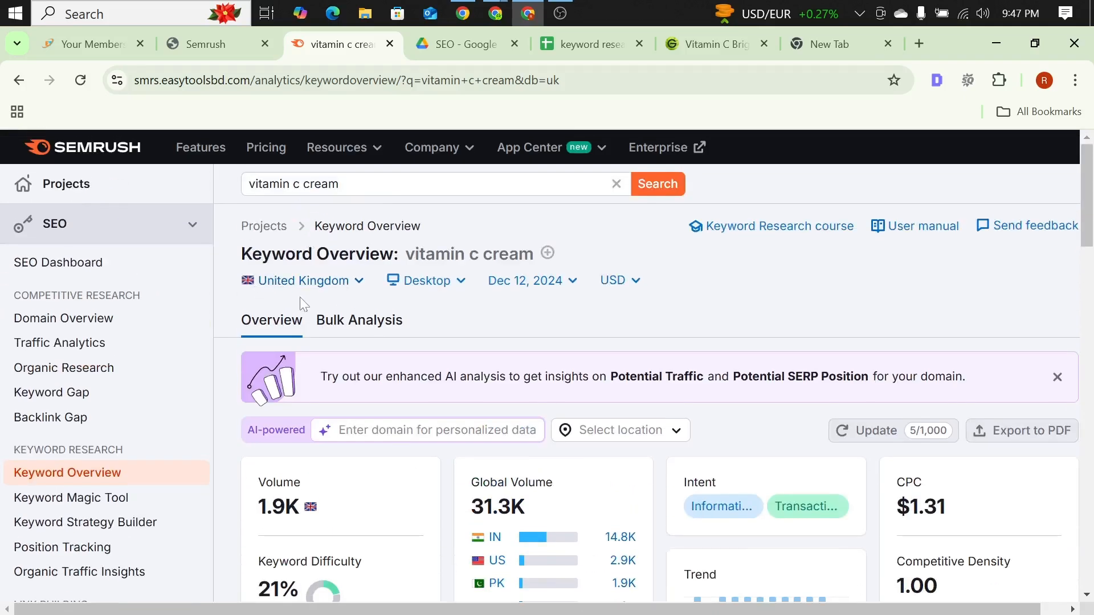
pyautogui.scroll(-6, 299, 296)
pyautogui.scroll(2, 304, 294)
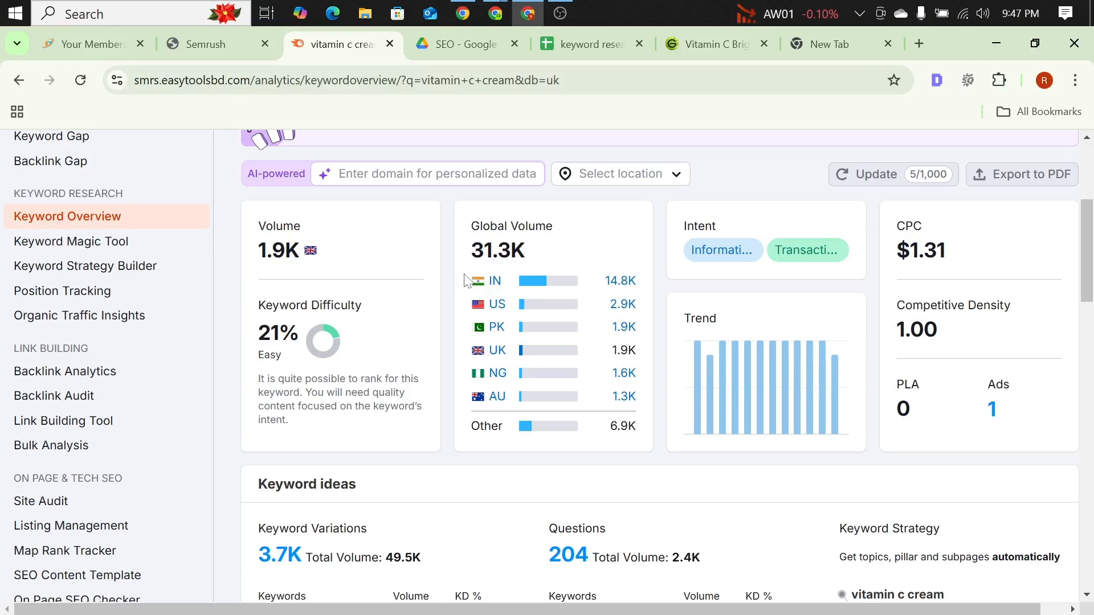
pyautogui.scroll(-1, 361, 308)
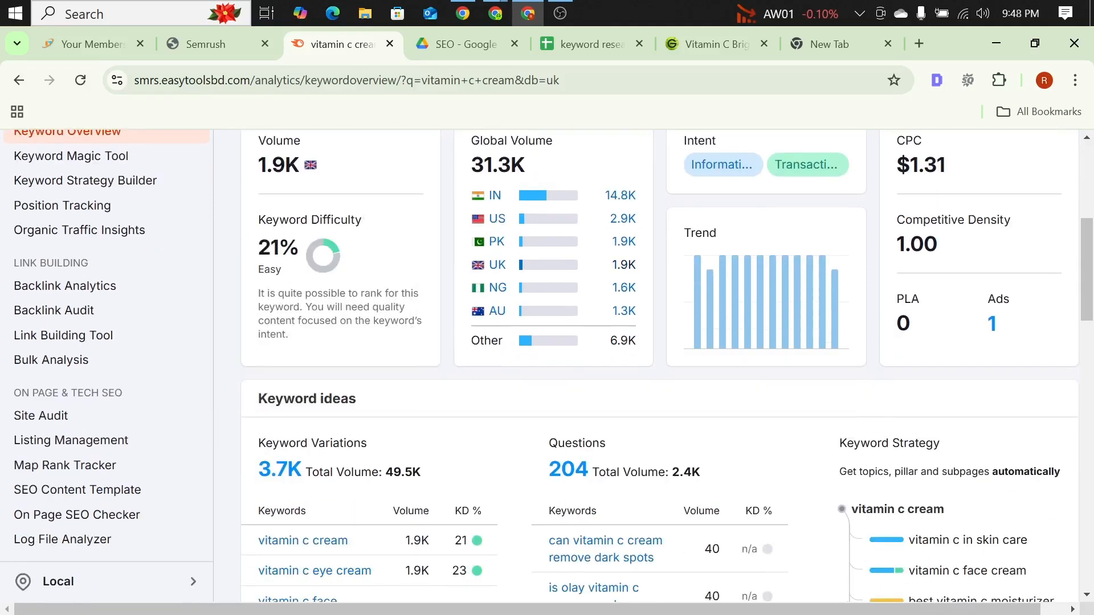
# Step: Examine the keyword difficulty score and its explanation, along with the keyword ideas for "vitamin c cream"
pyautogui.doubleClick(269, 248)
pyautogui.click(344, 256)
pyautogui.scroll(1, 353, 262)
pyautogui.scroll(-1, 353, 264)
pyautogui.scroll(1, 329, 271)
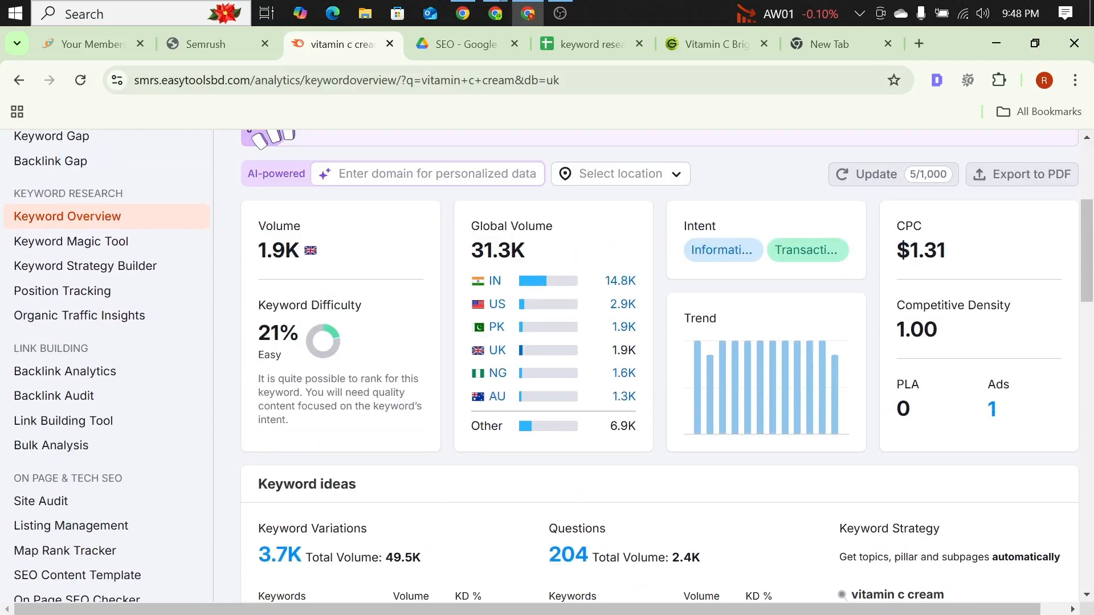
pyautogui.moveTo(332, 310)
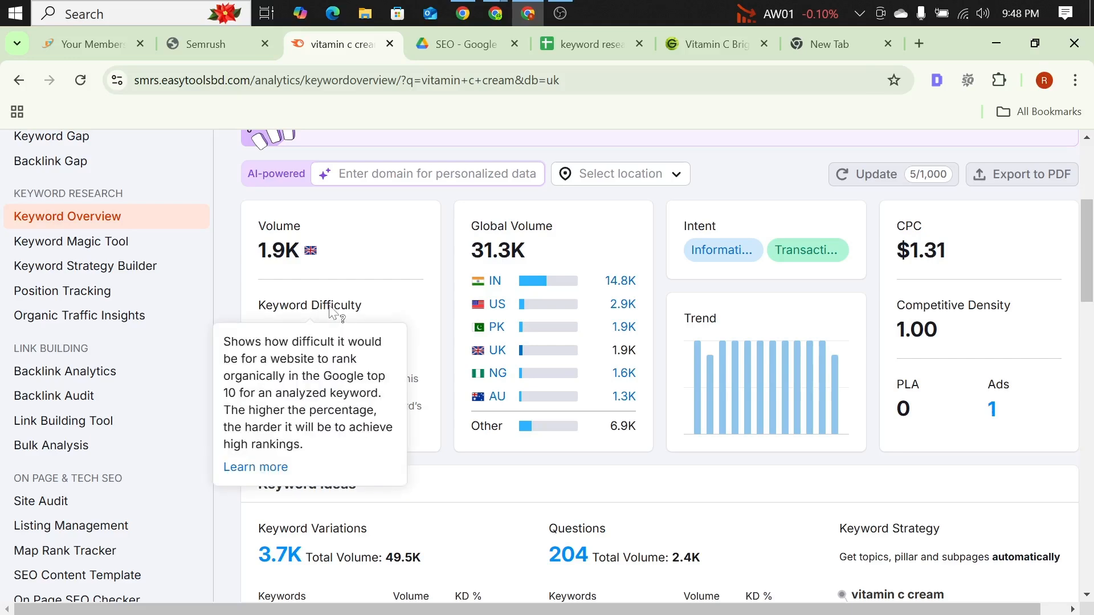
pyautogui.scroll(3, 284, 285)
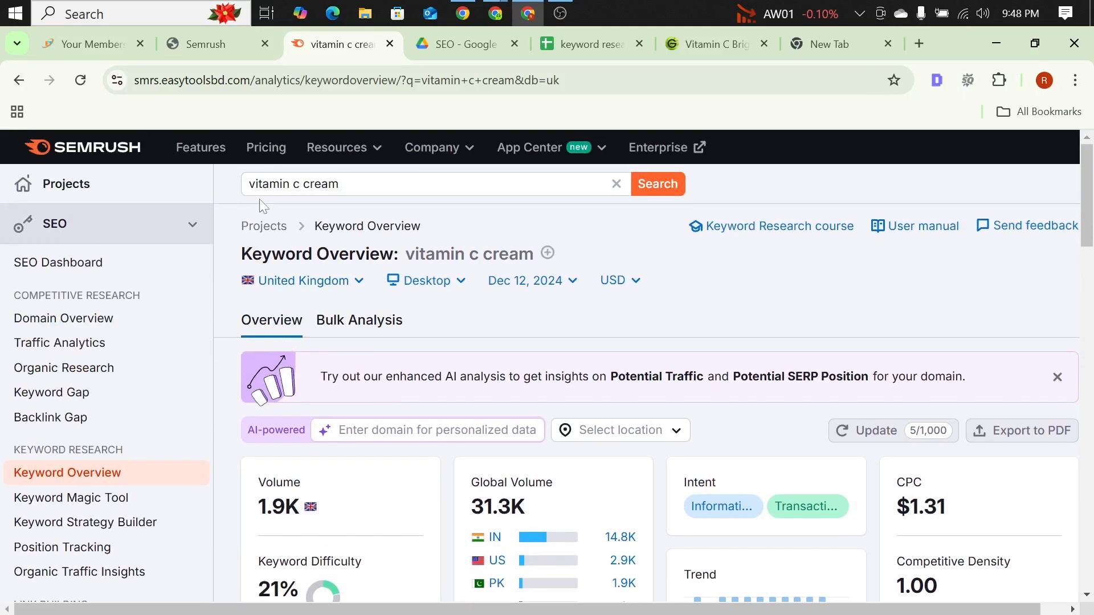
pyautogui.scroll(-6, 398, 258)
pyautogui.scroll(-2, 397, 257)
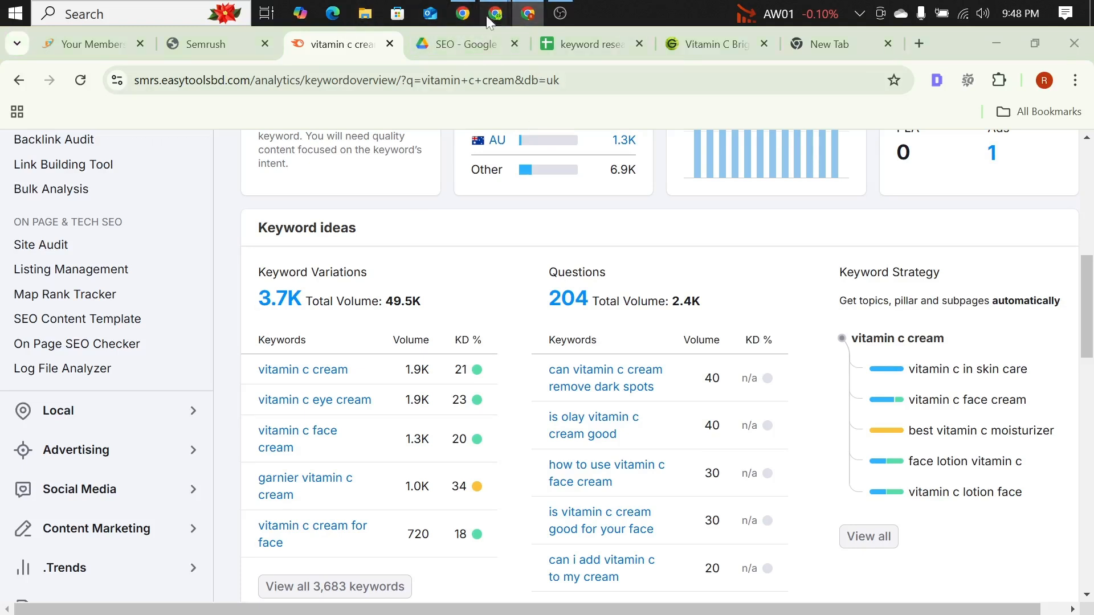
# Step: Switch to the Google Meet call, mute the participant whose microphone is on for everyone, and return to Semrush
pyautogui.moveTo(495, 12)
pyautogui.click(342, 93)
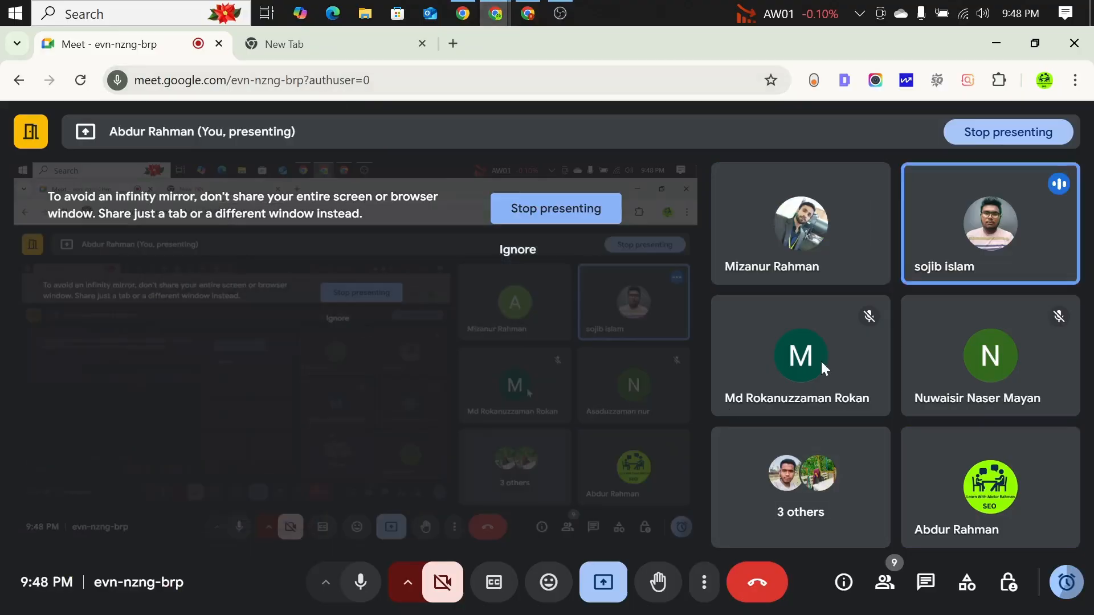
pyautogui.moveTo(847, 253)
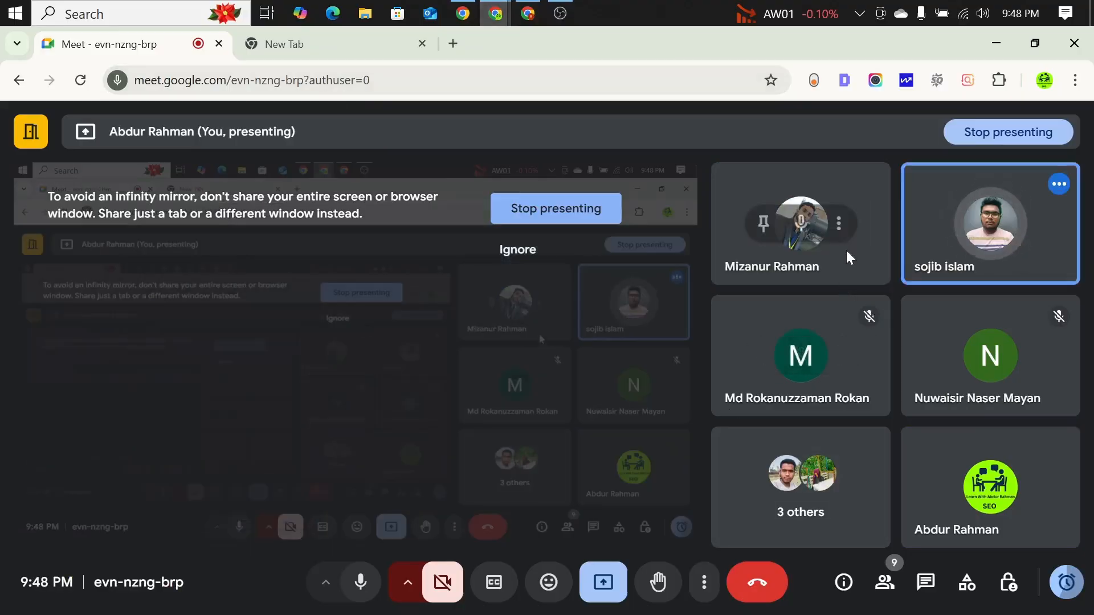
pyautogui.click(802, 239)
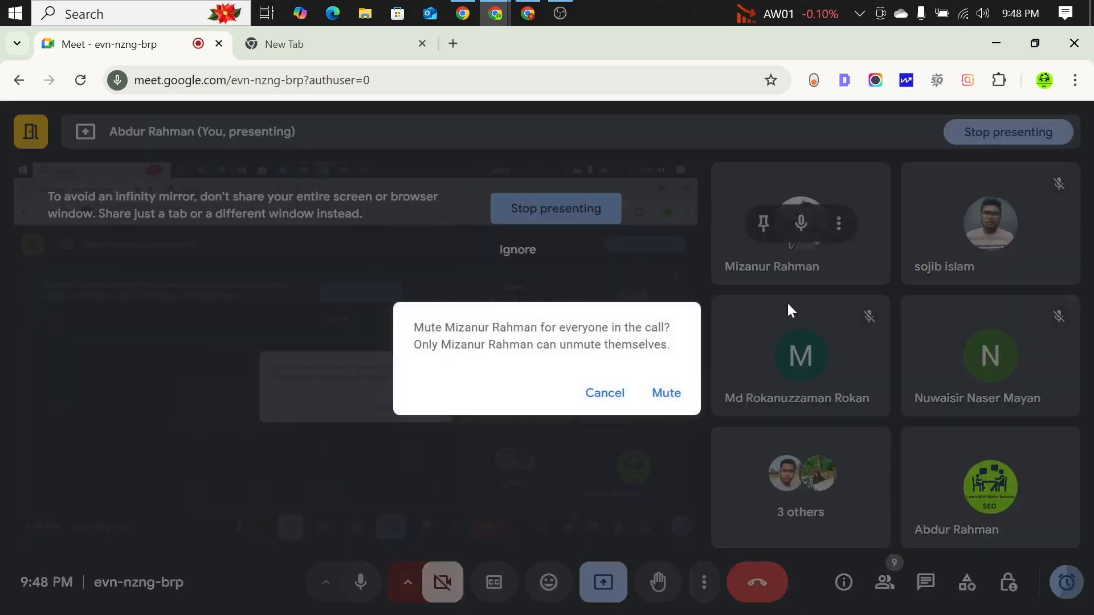
pyautogui.click(672, 391)
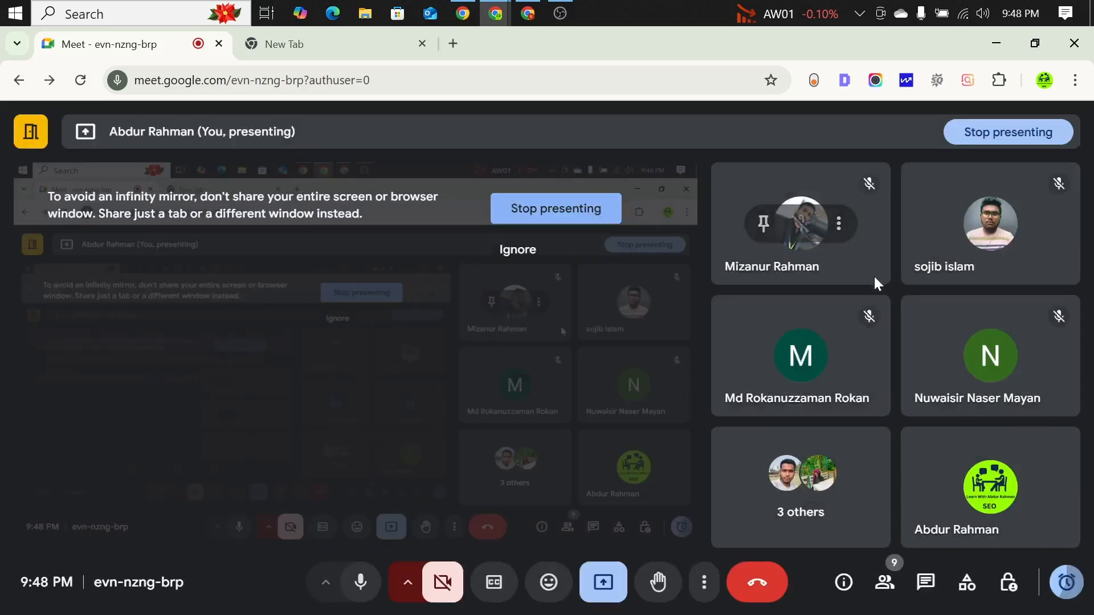
pyautogui.click(536, 7)
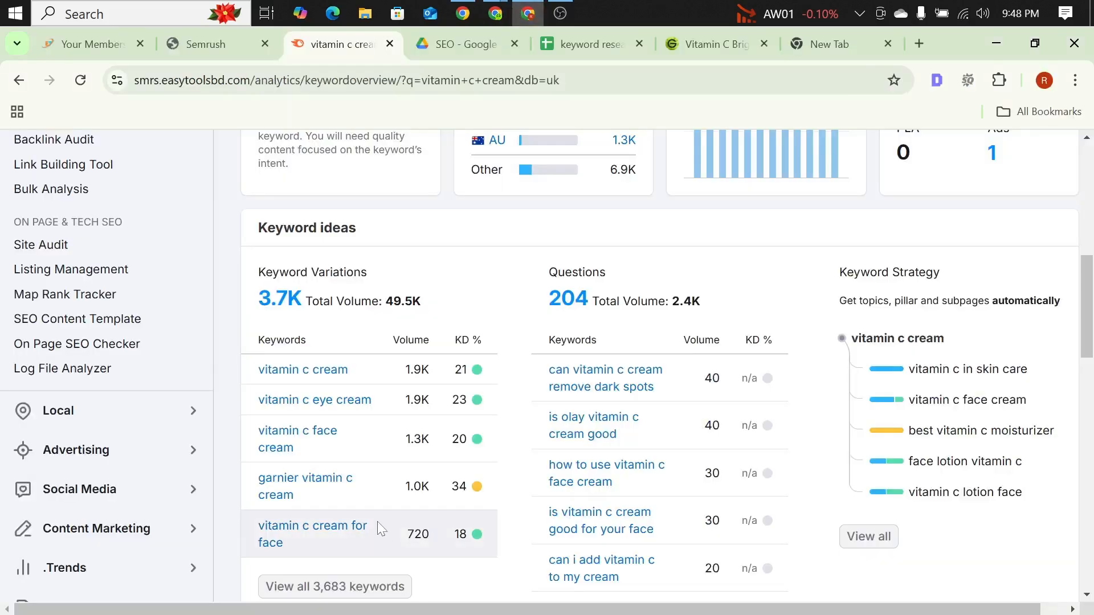
# Step: Review the keyword variations, questions and keyword strategy suggested for "vitamin c cream" against its volume and difficulty metrics
pyautogui.scroll(2, 630, 293)
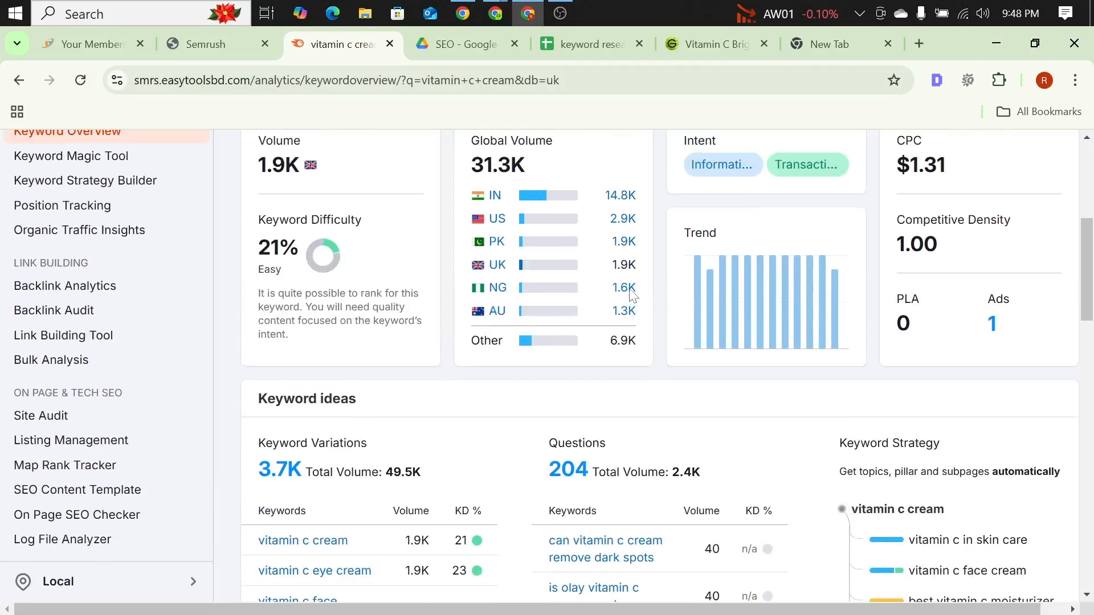
pyautogui.scroll(-3, 629, 294)
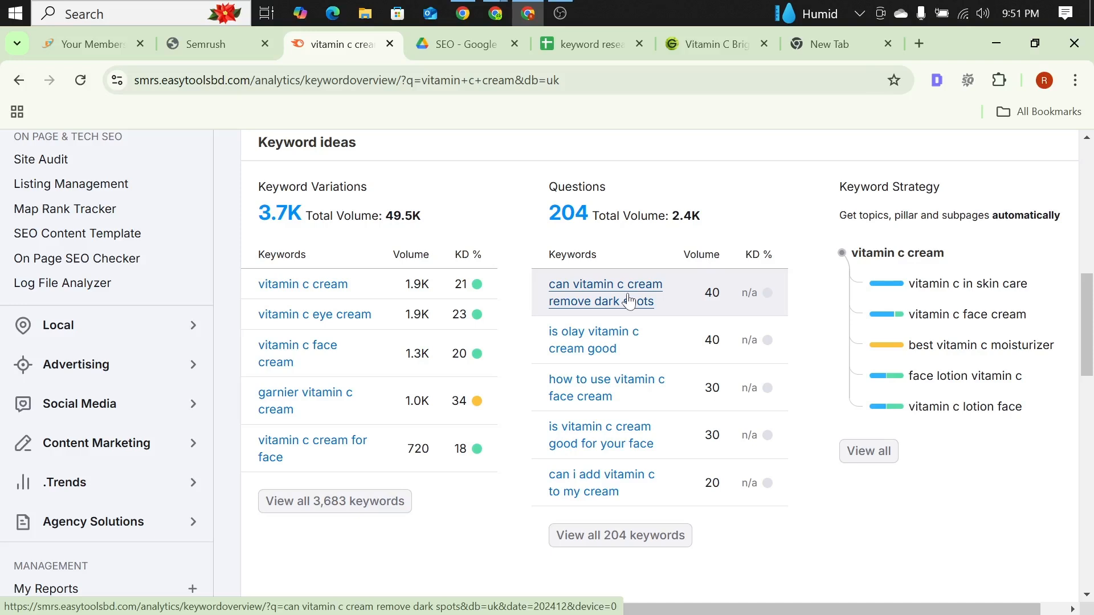
pyautogui.scroll(15, 632, 302)
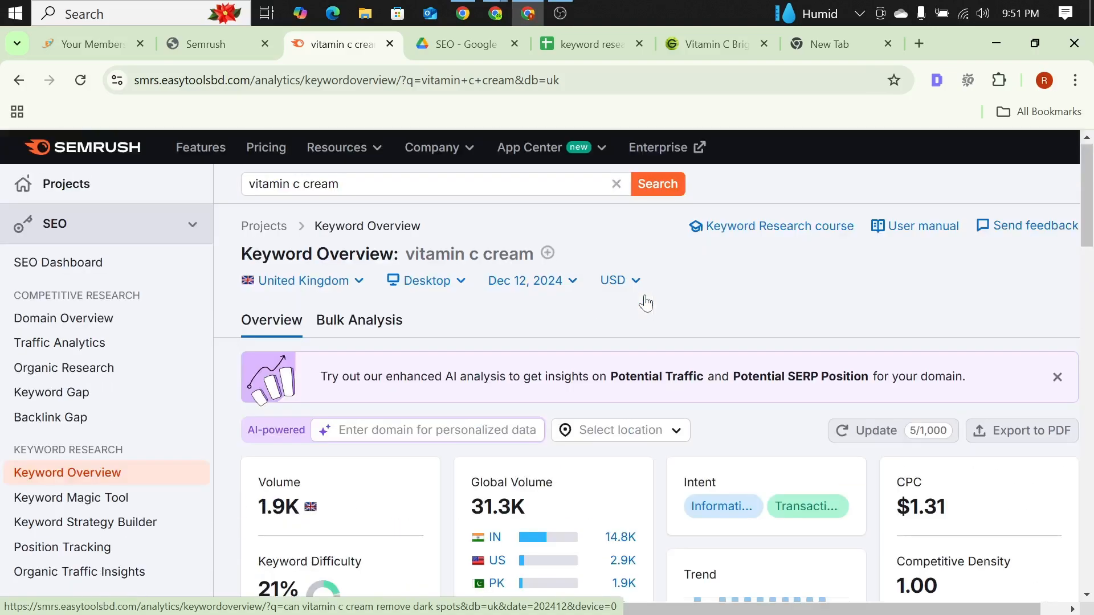
pyautogui.scroll(-12, 521, 319)
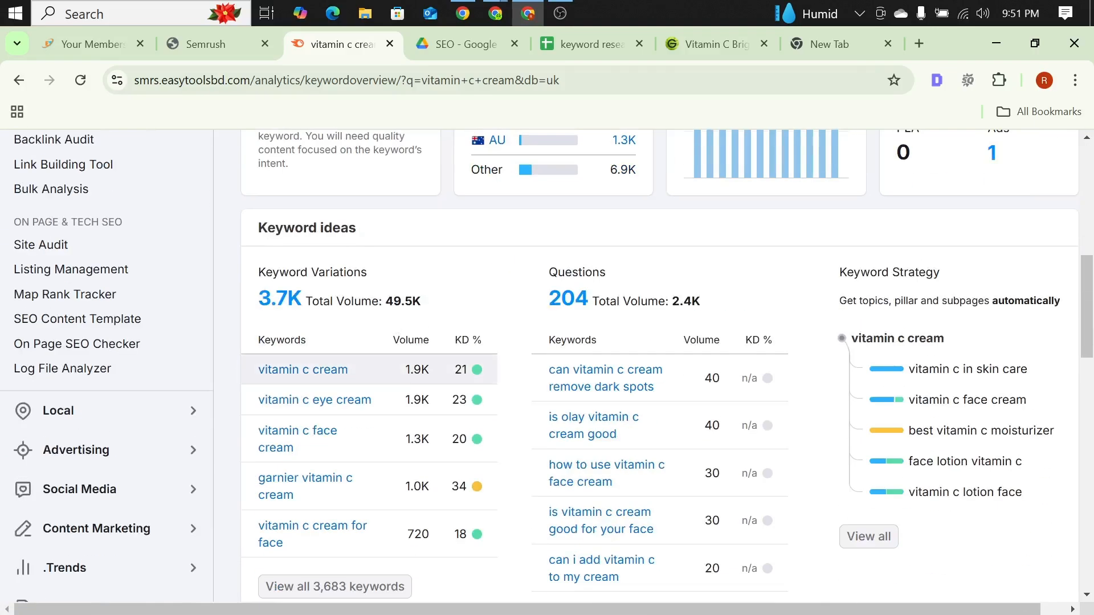
pyautogui.scroll(2, 386, 350)
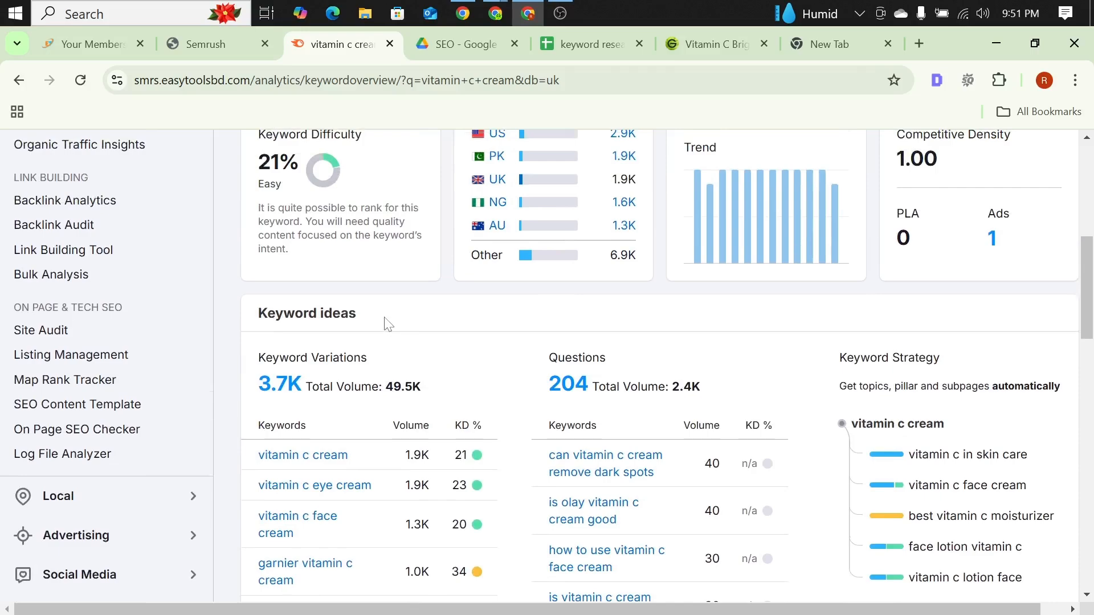
pyautogui.scroll(4, 386, 323)
pyautogui.scroll(-4, 386, 323)
pyautogui.scroll(-5, 385, 323)
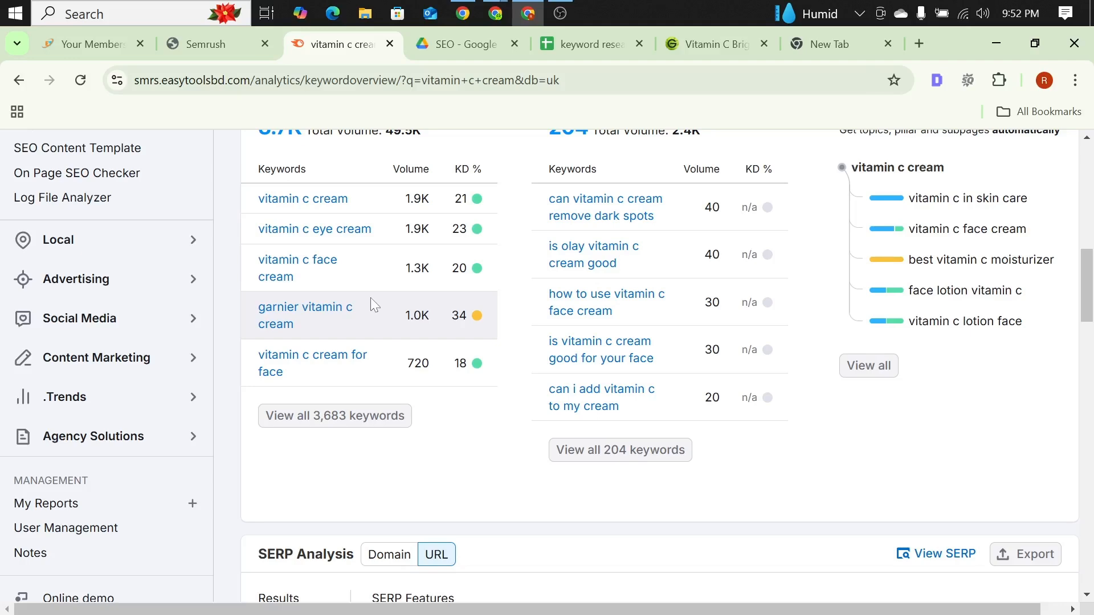
pyautogui.scroll(5, 366, 298)
pyautogui.scroll(2, 368, 308)
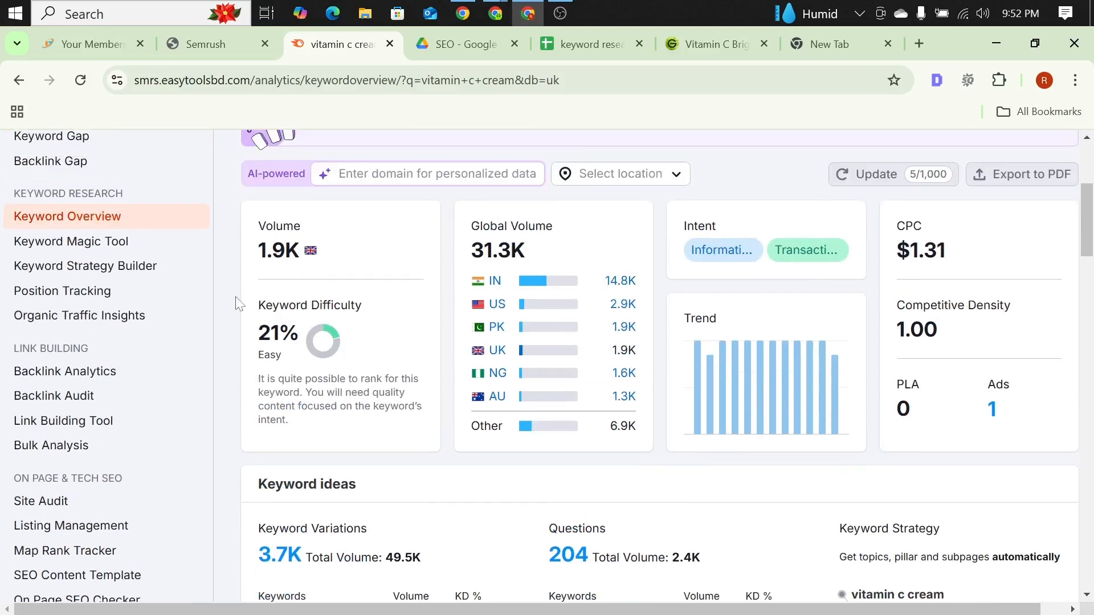
pyautogui.scroll(-2, 578, 291)
pyautogui.scroll(-8, 569, 284)
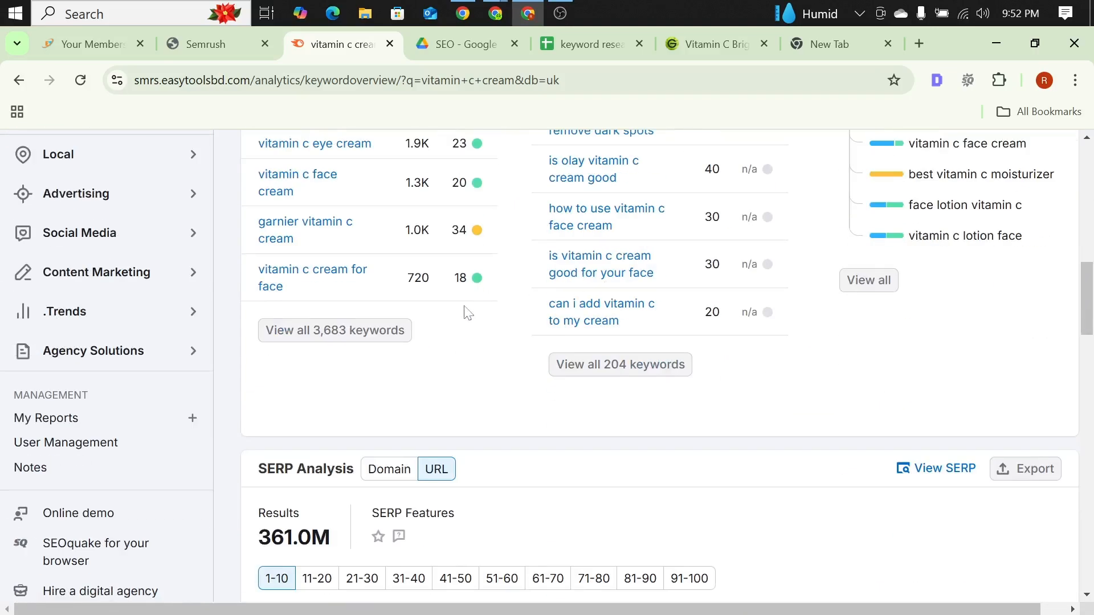
pyautogui.scroll(3, 433, 314)
pyautogui.scroll(7, 382, 310)
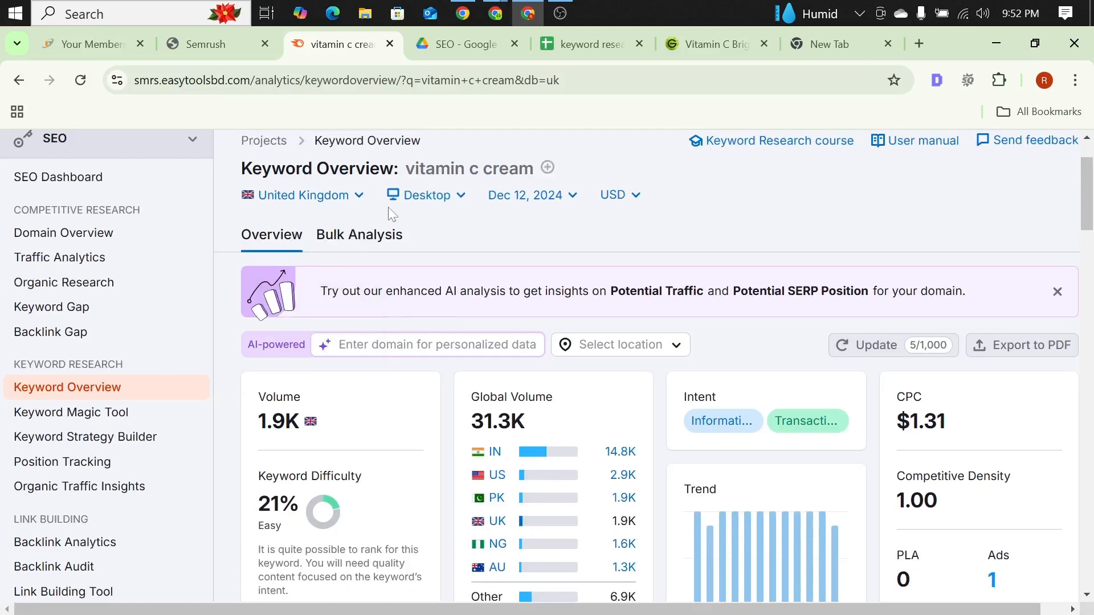
pyautogui.scroll(-9, 388, 207)
pyautogui.scroll(-5, 387, 220)
pyautogui.scroll(3, 316, 322)
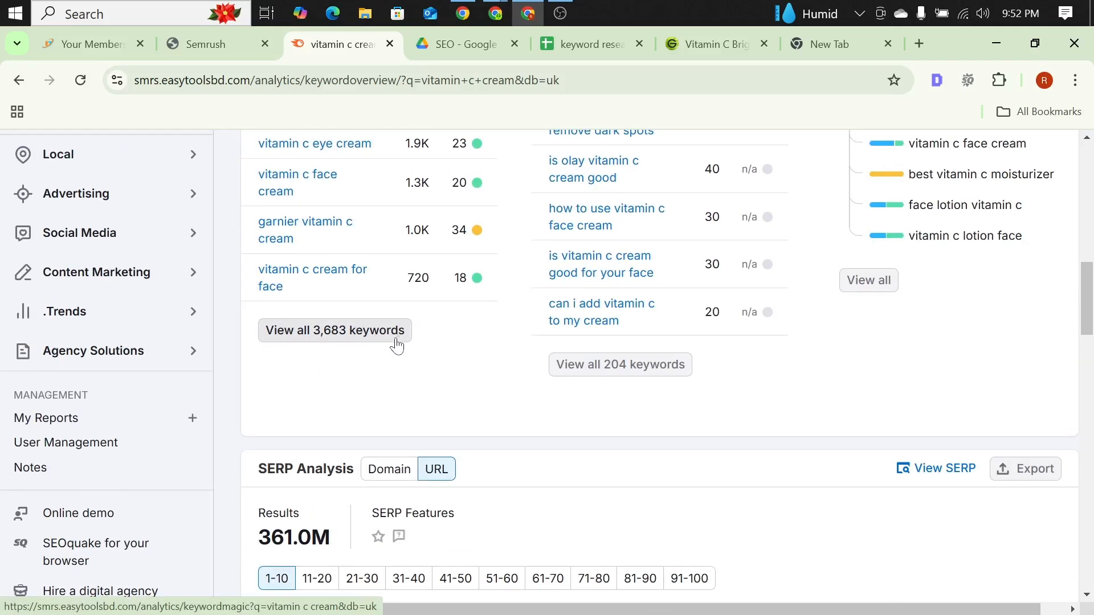
pyautogui.scroll(1, 391, 345)
pyautogui.scroll(2, 386, 347)
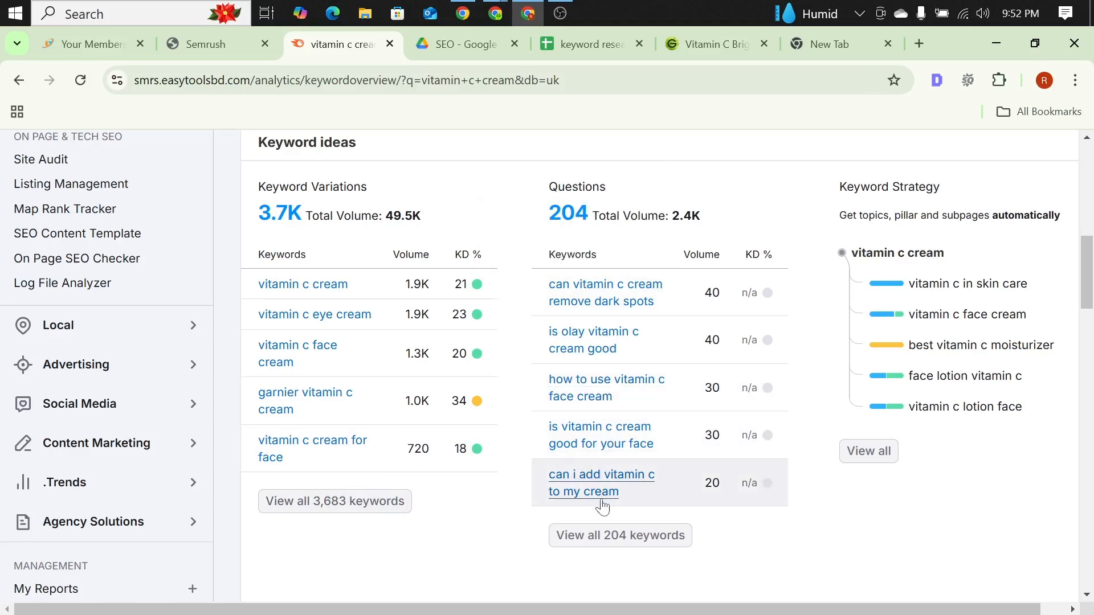
pyautogui.scroll(-2, 605, 496)
pyautogui.scroll(2, 667, 452)
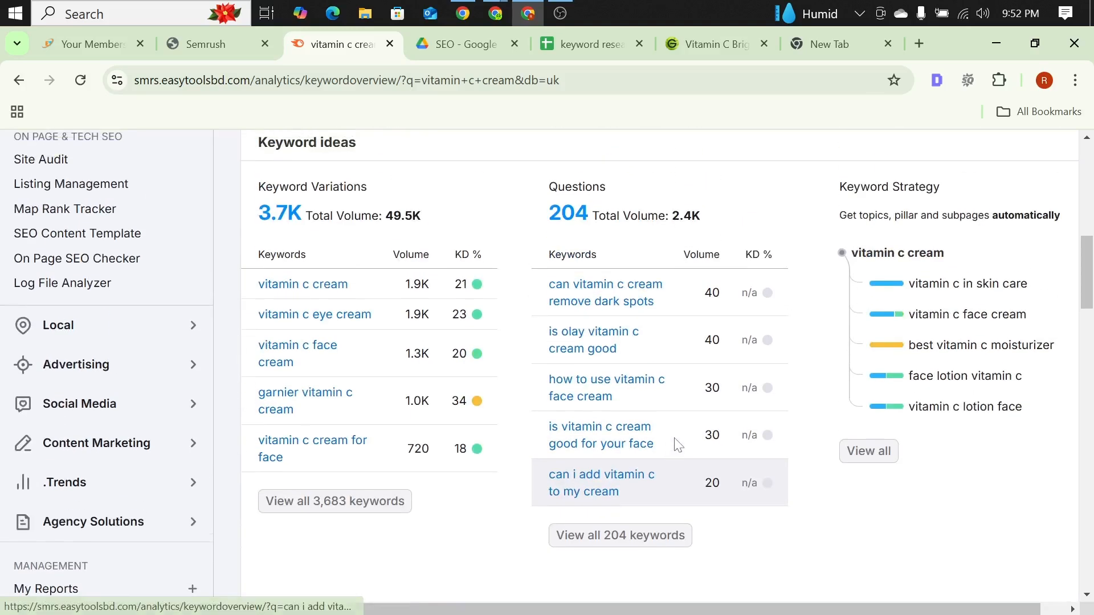
pyautogui.scroll(-3, 513, 317)
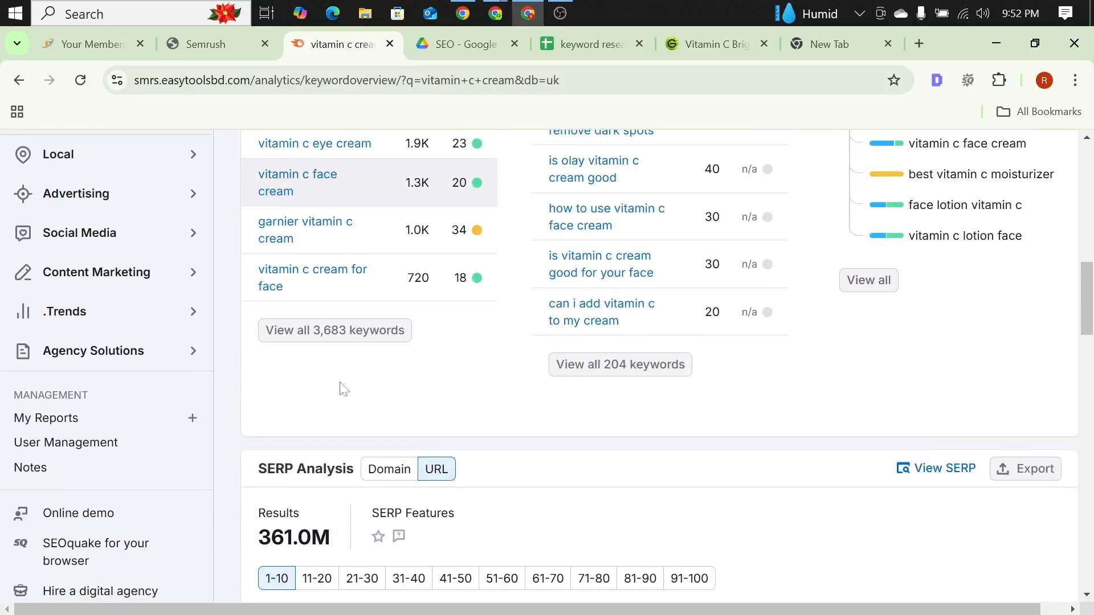
pyautogui.scroll(-2, 297, 374)
pyautogui.scroll(11, 296, 359)
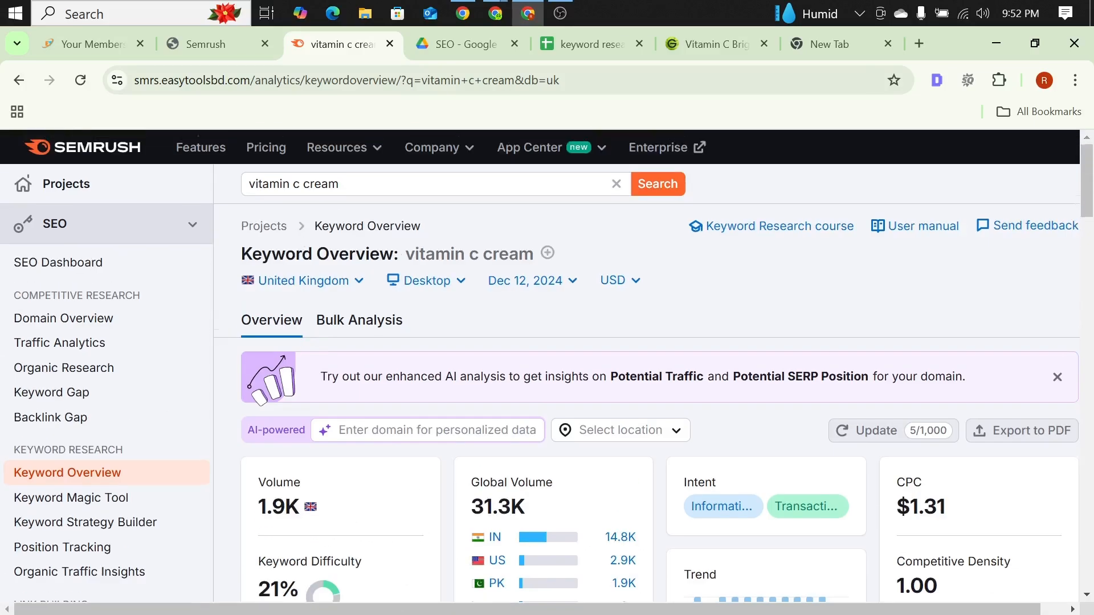
# Step: Examine the SERP analysis for "vitamin c cream", including the top ten ranking URLs with their backlinks, search traffic and keywords
pyautogui.scroll(-10, 302, 223)
pyautogui.scroll(-4, 387, 236)
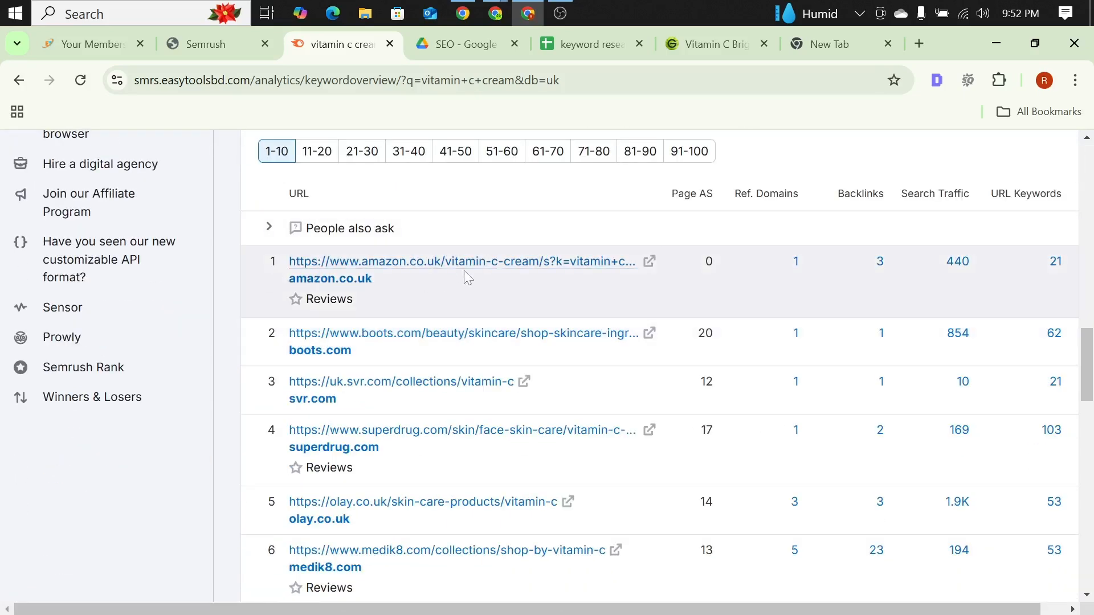
pyautogui.scroll(-3, 421, 273)
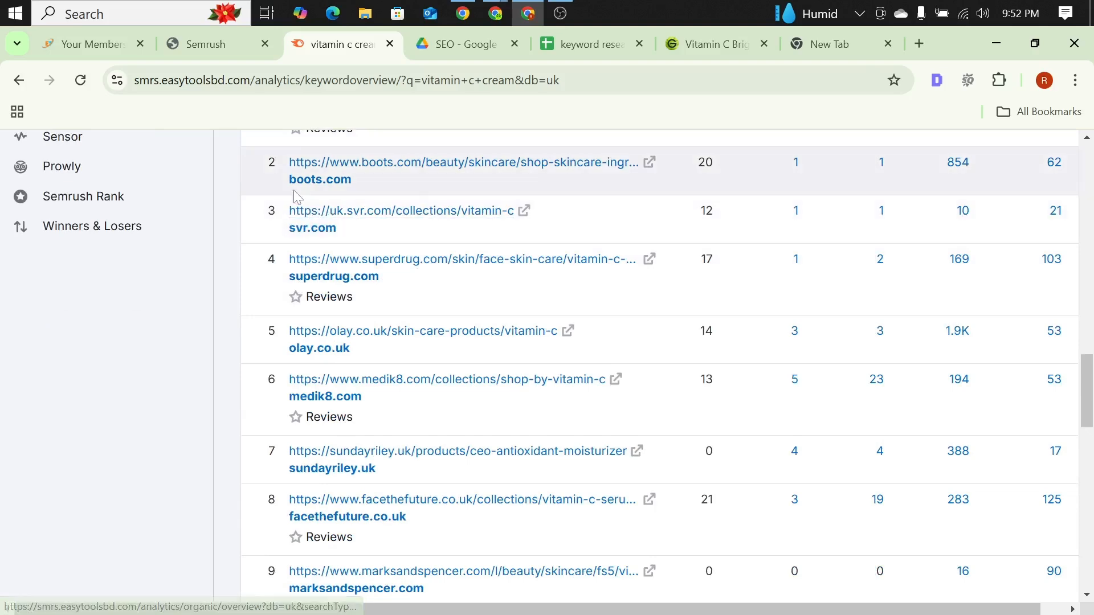
pyautogui.scroll(-2, 291, 202)
pyautogui.scroll(3, 291, 202)
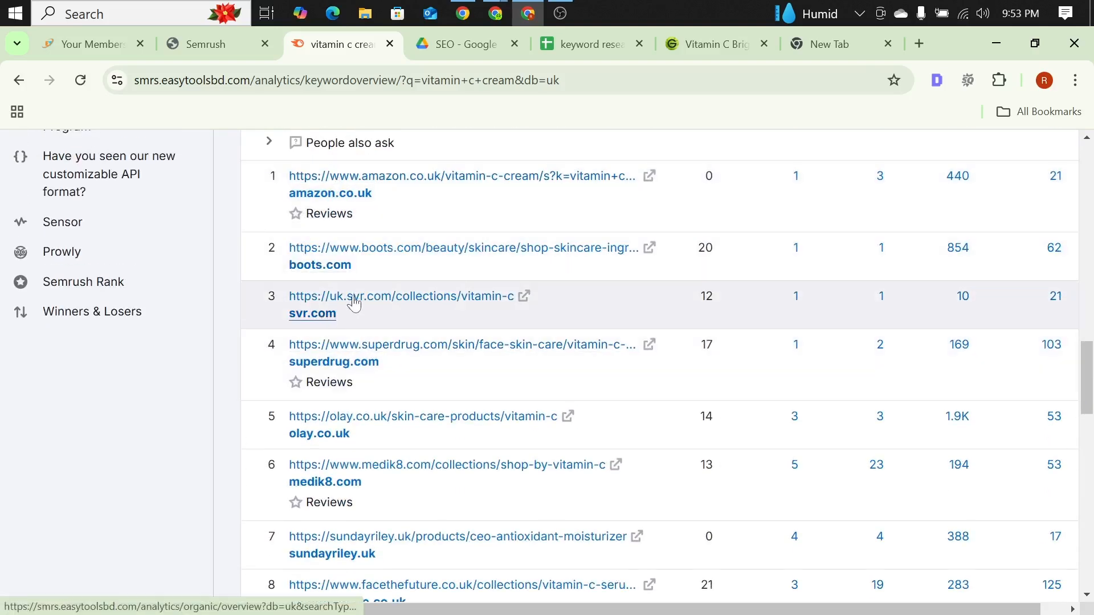
pyautogui.scroll(-10, 364, 302)
pyautogui.scroll(13, 367, 303)
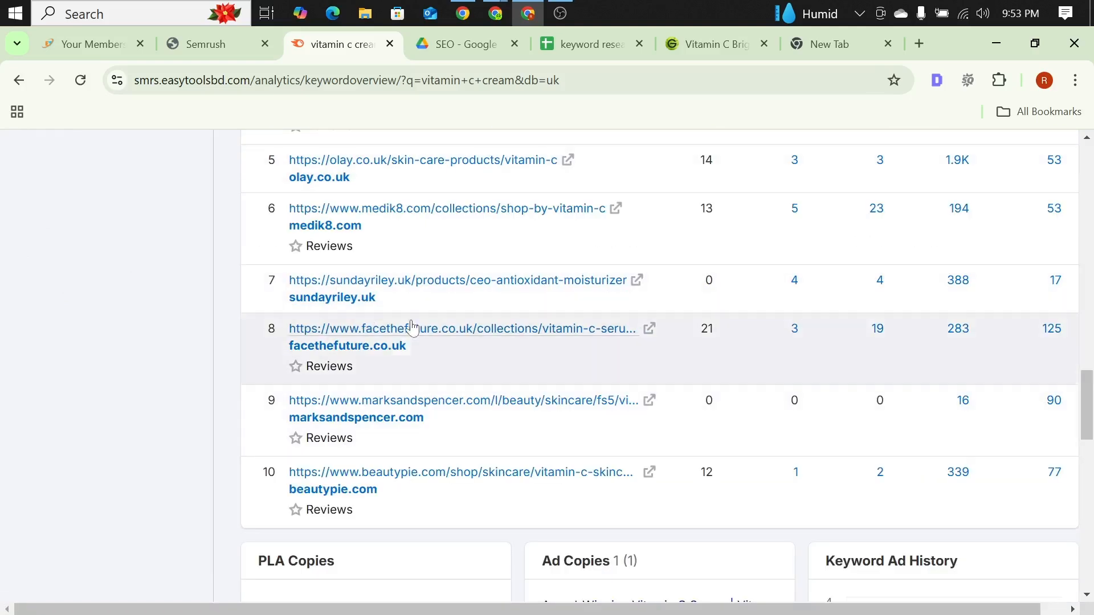
pyautogui.scroll(11, 401, 359)
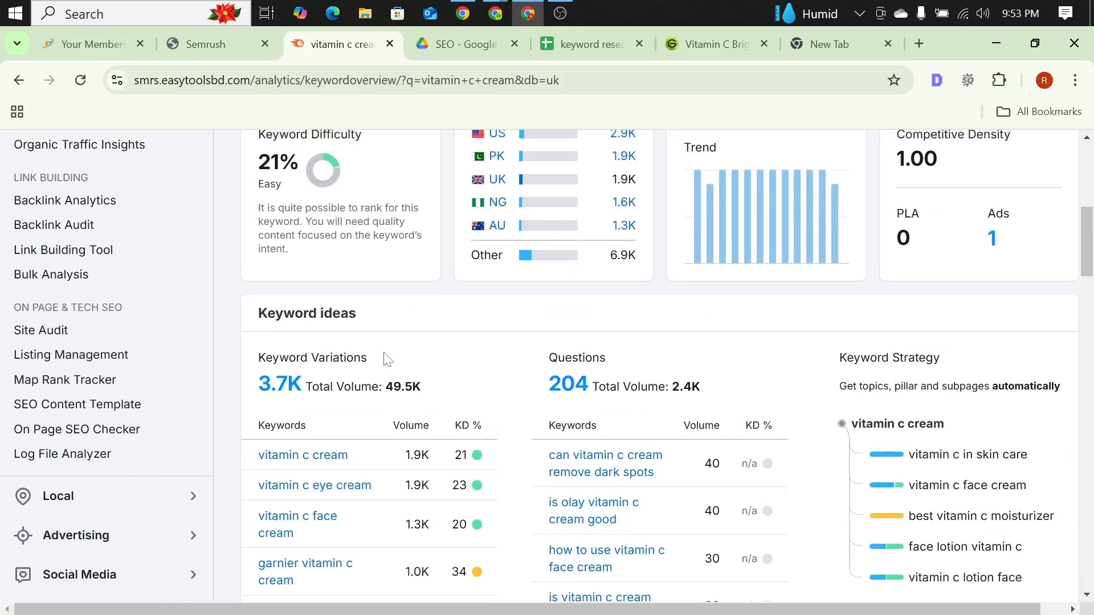
# Step: Open the full list of keyword variations for "vitamin c cream" from the keyword ideas
pyautogui.scroll(-4, 384, 359)
pyautogui.scroll(-3, 268, 397)
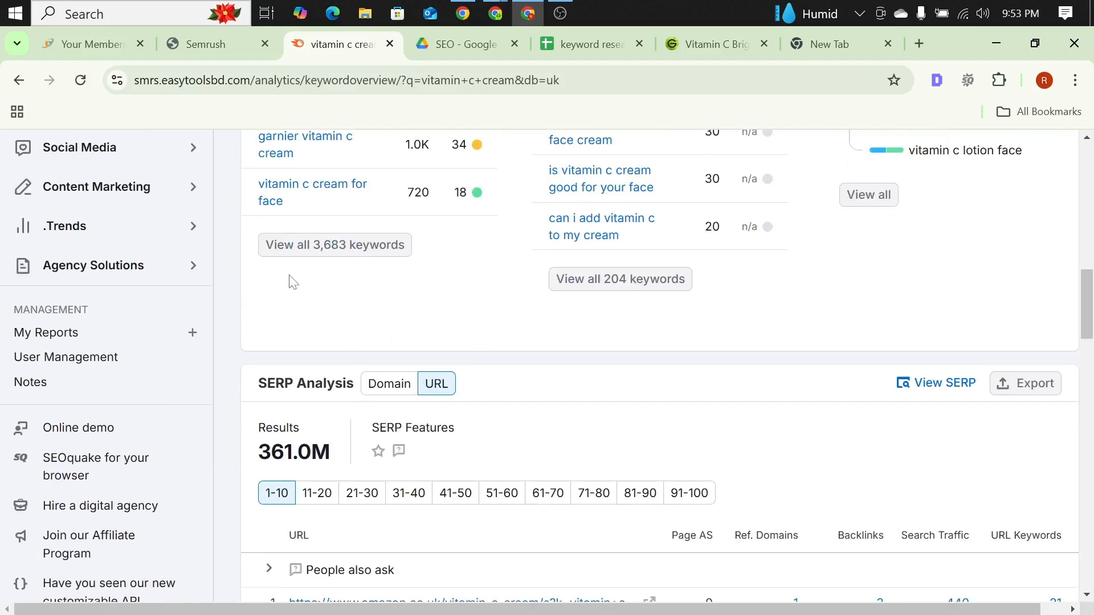
pyautogui.scroll(2, 288, 281)
pyautogui.scroll(-1, 366, 259)
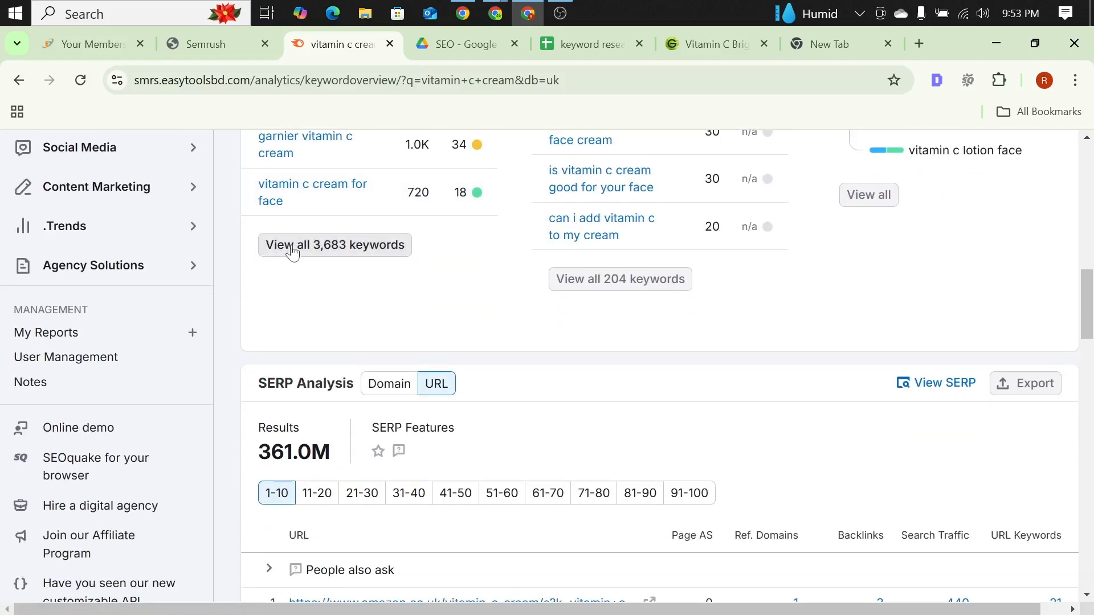
pyautogui.click(351, 257)
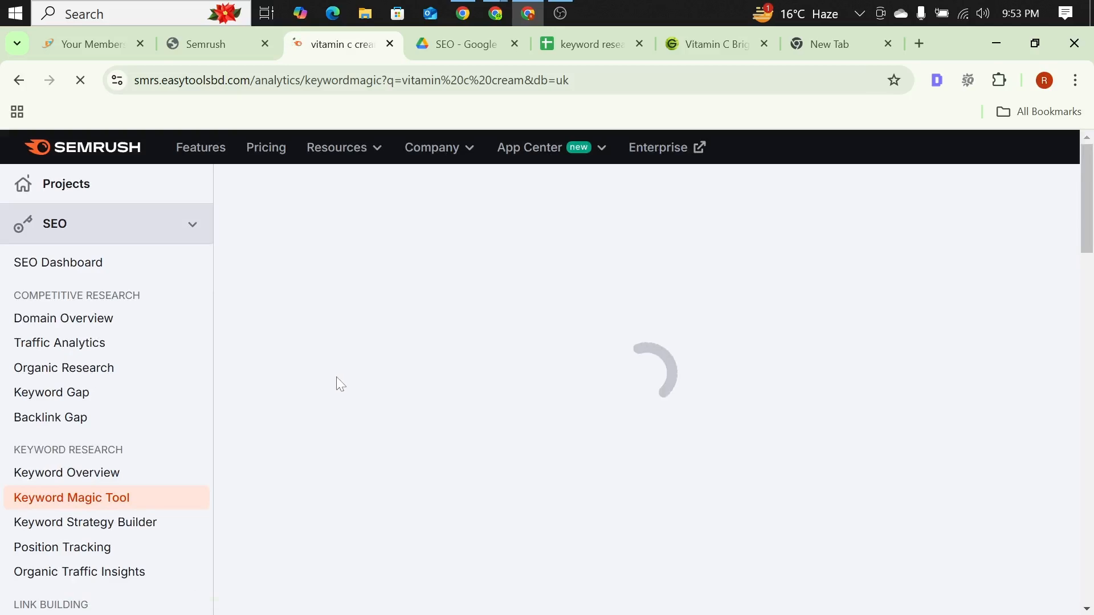
# Step: Look over the broad-match keyword list, its topic groups and the available filters for "vitamin c cream"
pyautogui.scroll(-3, 528, 342)
pyautogui.scroll(-3, 528, 342)
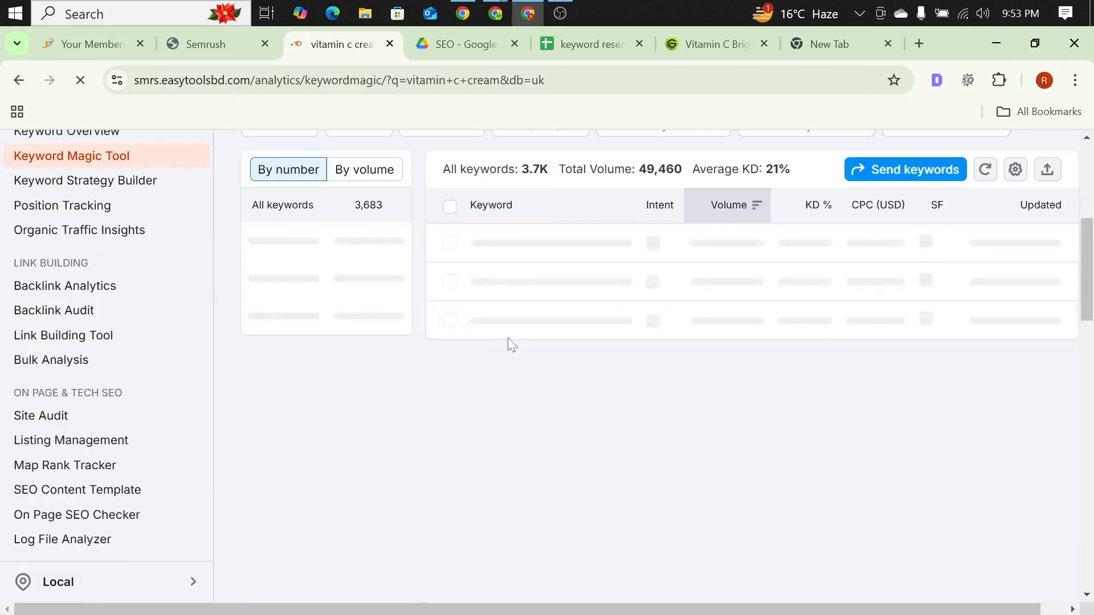
pyautogui.scroll(2, 501, 353)
pyautogui.scroll(1, 500, 357)
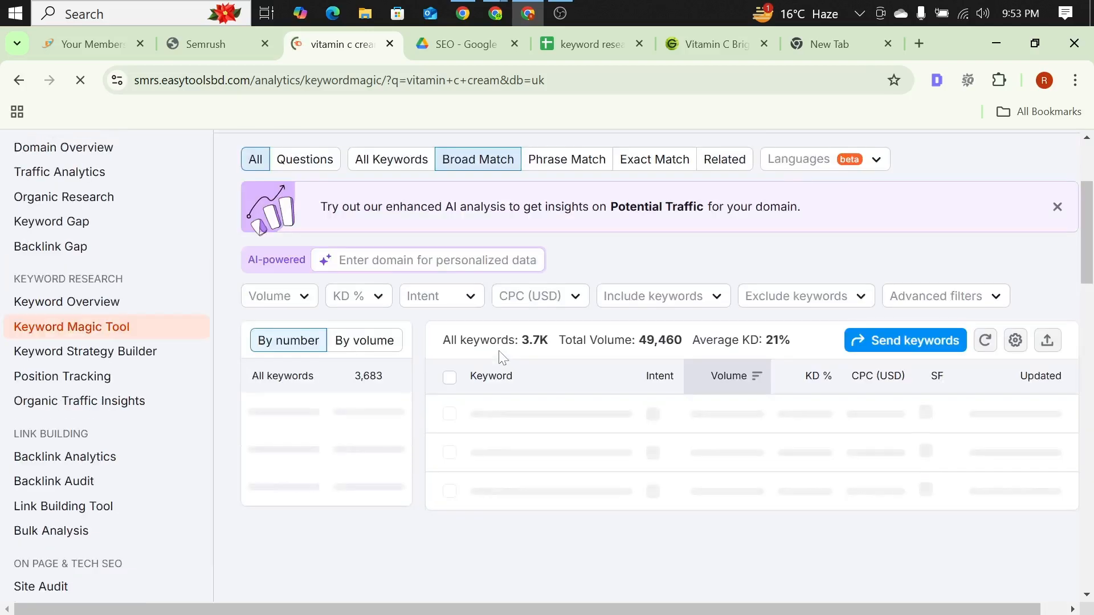
pyautogui.scroll(-3, 466, 354)
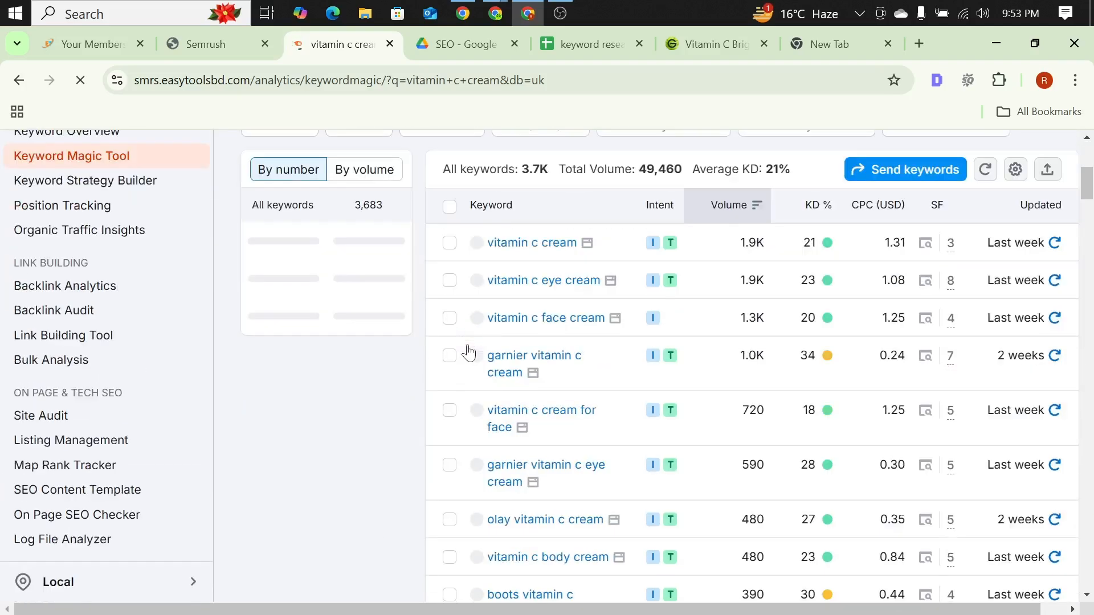
pyautogui.scroll(4, 328, 363)
pyautogui.scroll(-2, 328, 363)
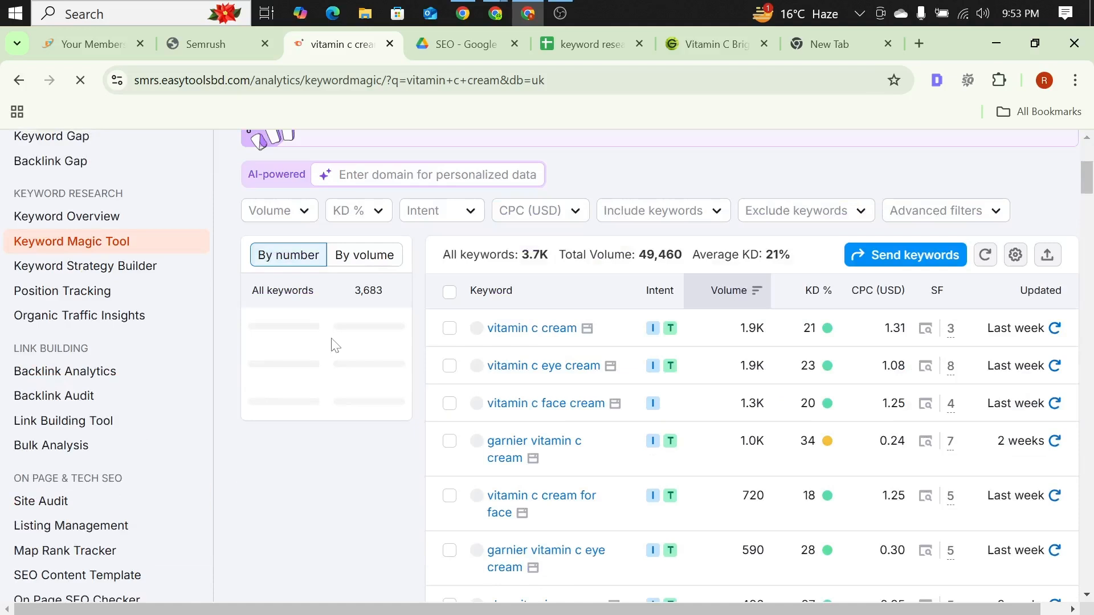
# Step: Try filtering the "vitamin c cream" keyword list by a custom search volume range of 0 to 29
pyautogui.click(296, 215)
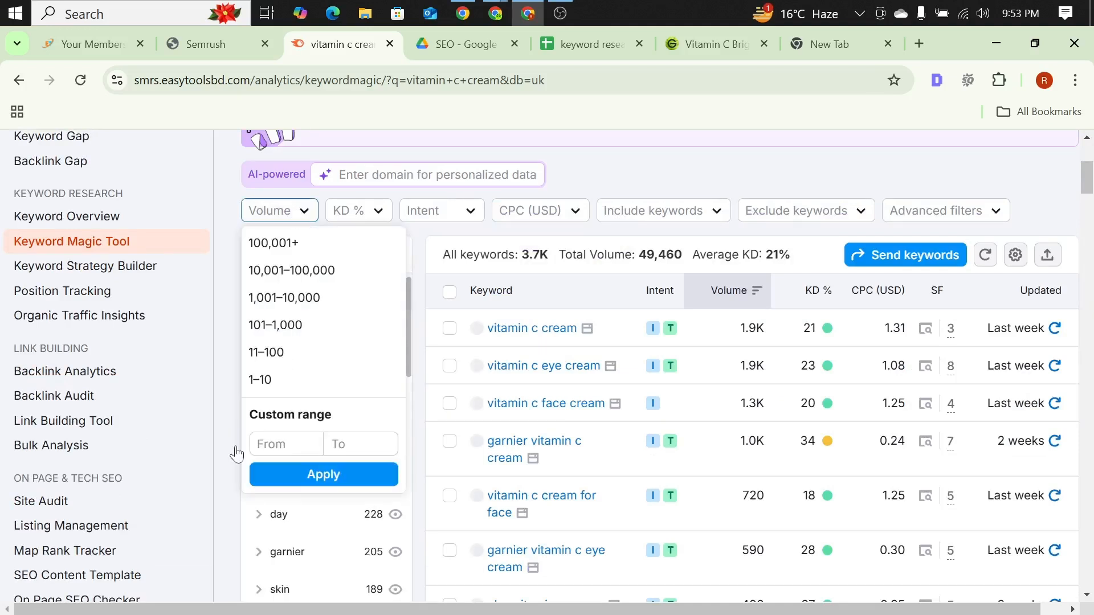
pyautogui.click(268, 447)
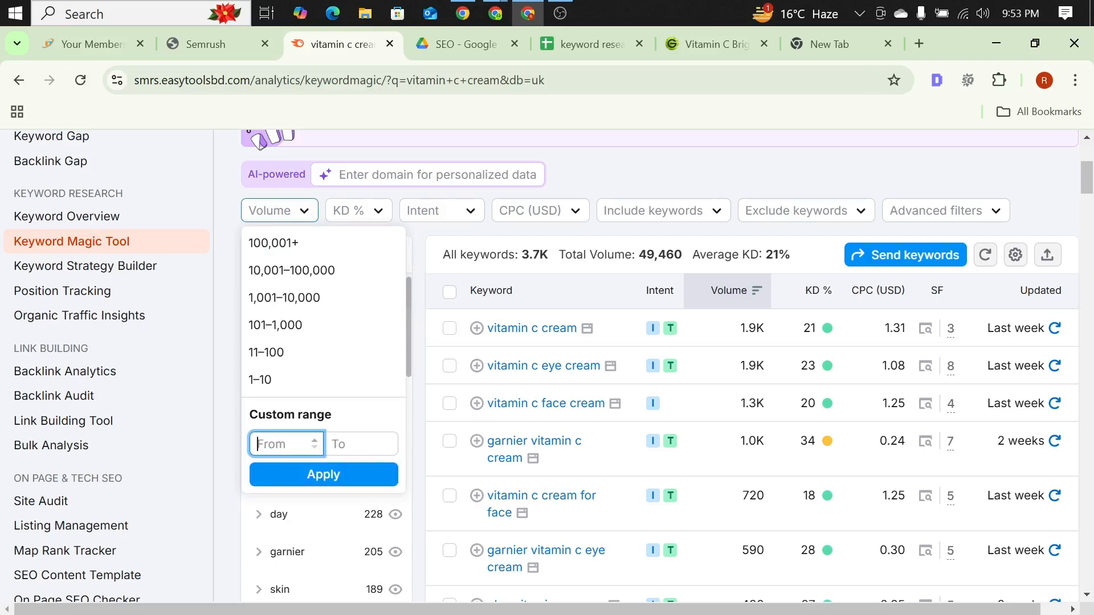
pyautogui.write('0')
pyautogui.press('Tab')
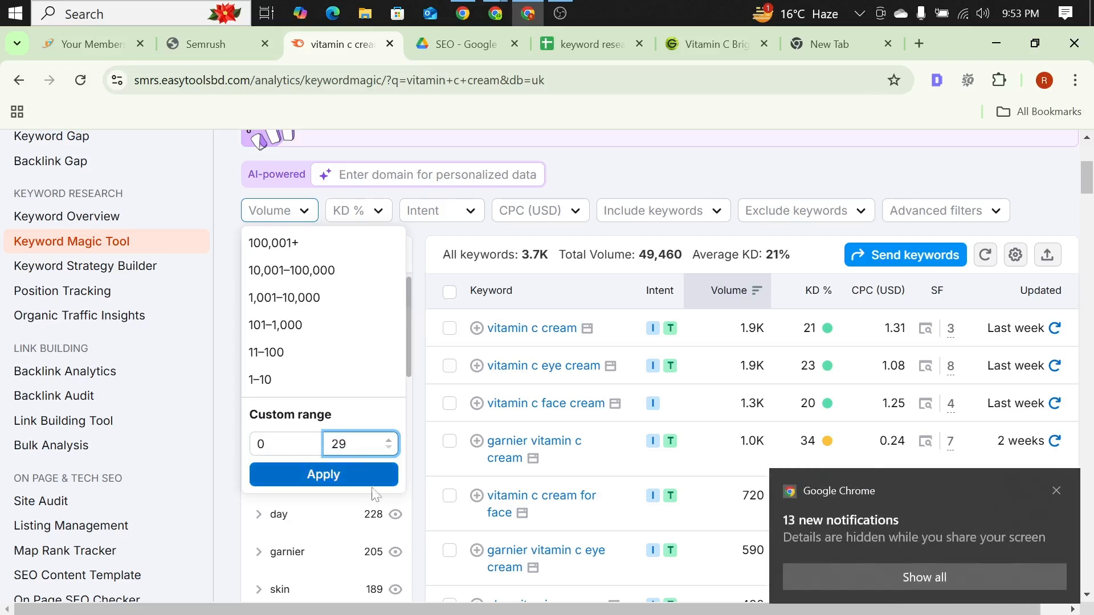
pyautogui.click(1056, 491)
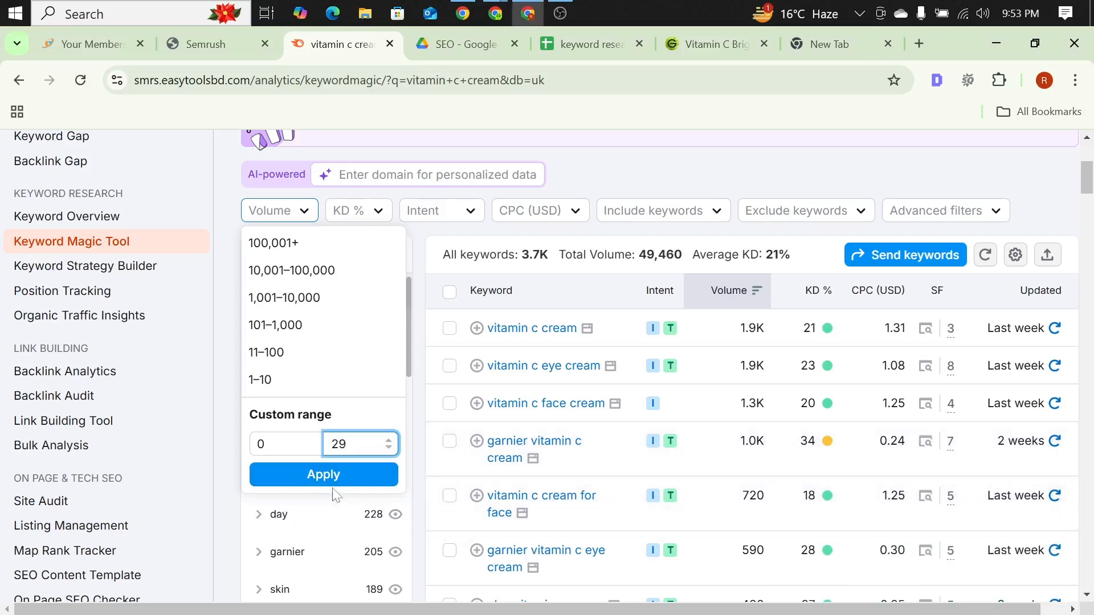
pyautogui.click(331, 478)
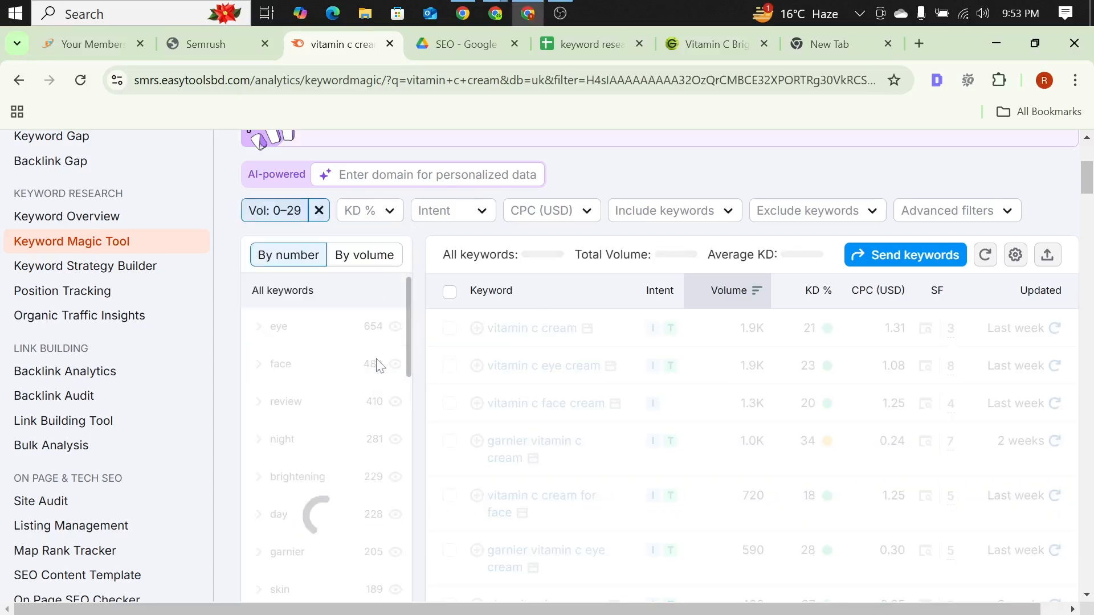
pyautogui.scroll(5, 377, 366)
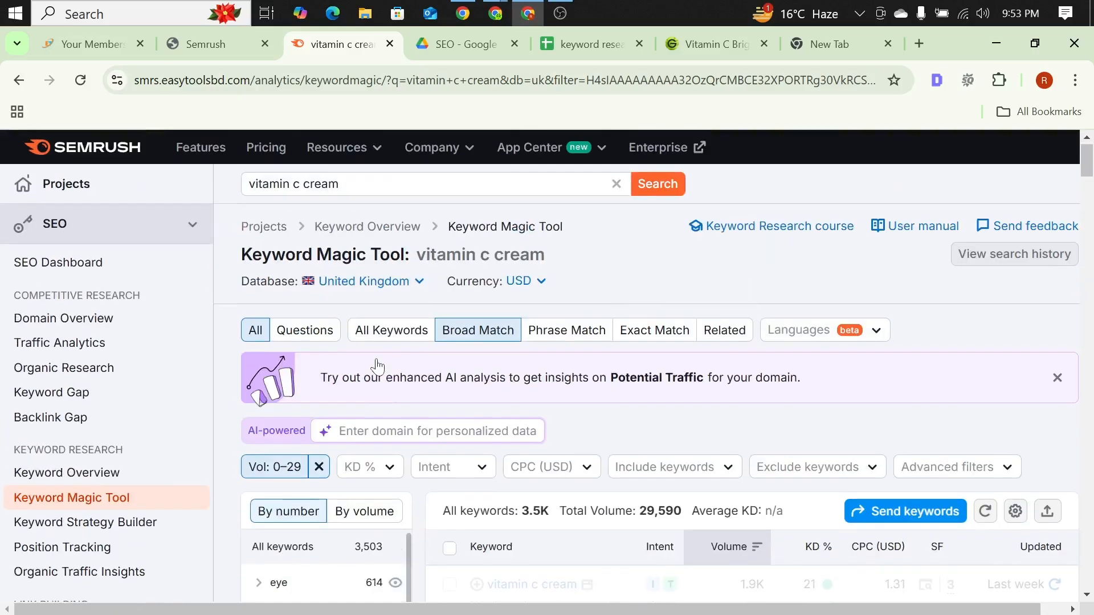
pyautogui.scroll(-6, 398, 353)
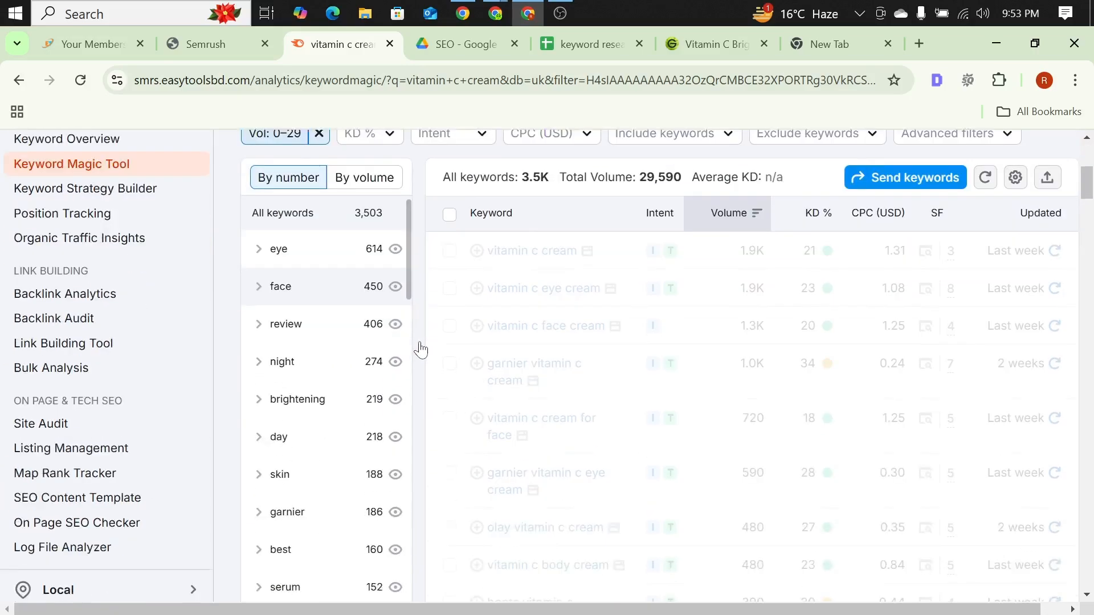
pyautogui.scroll(3, 418, 347)
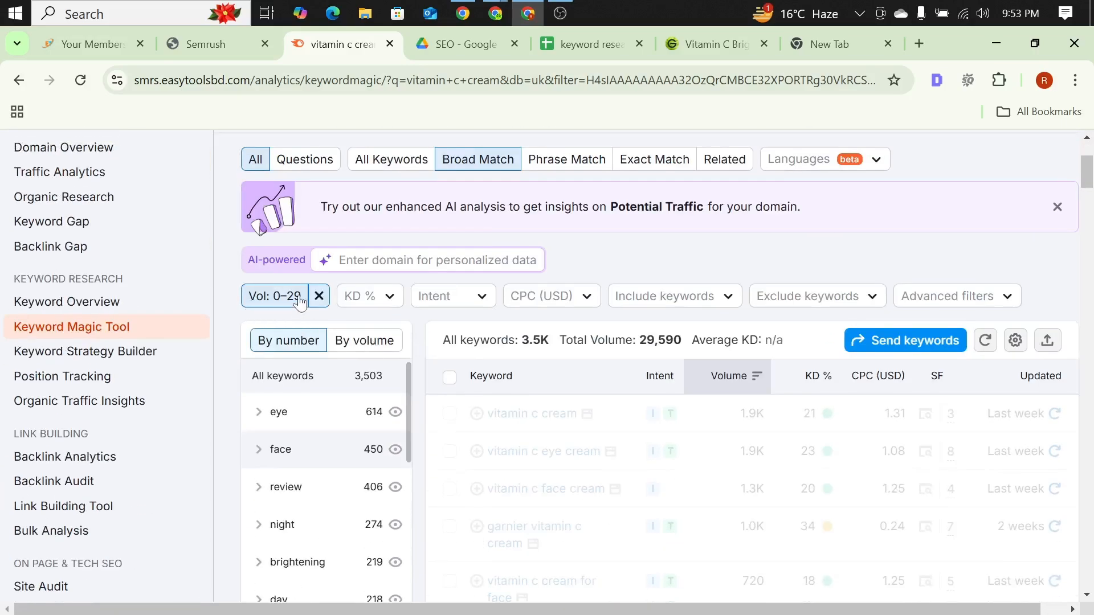
pyautogui.scroll(3, 303, 319)
pyautogui.scroll(-3, 336, 399)
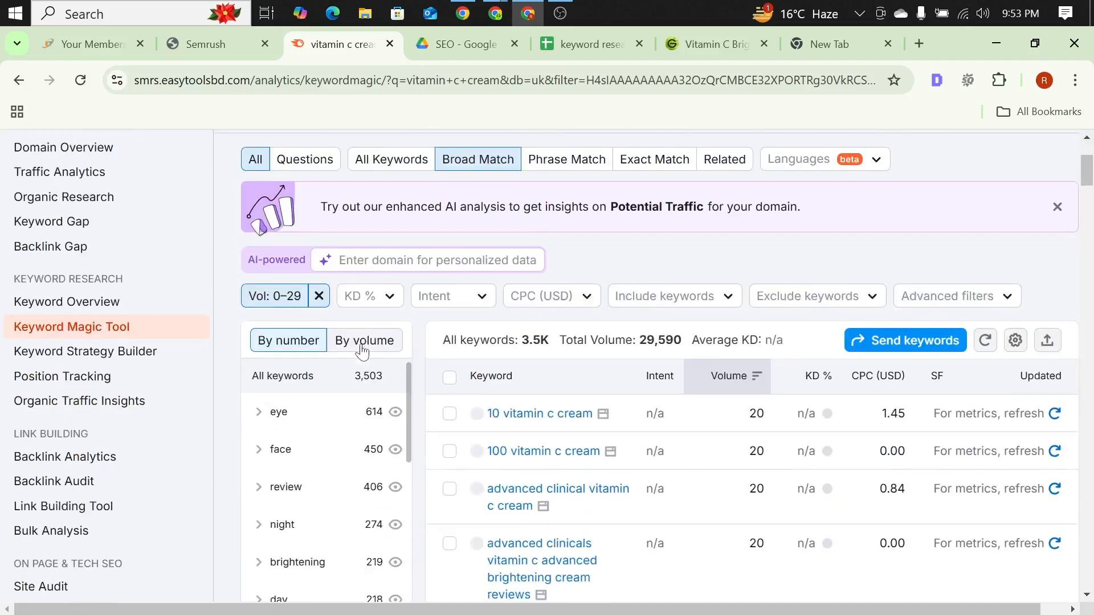
# Step: Remove the volume filter from the "vitamin c cream" keyword list
pyautogui.click(319, 298)
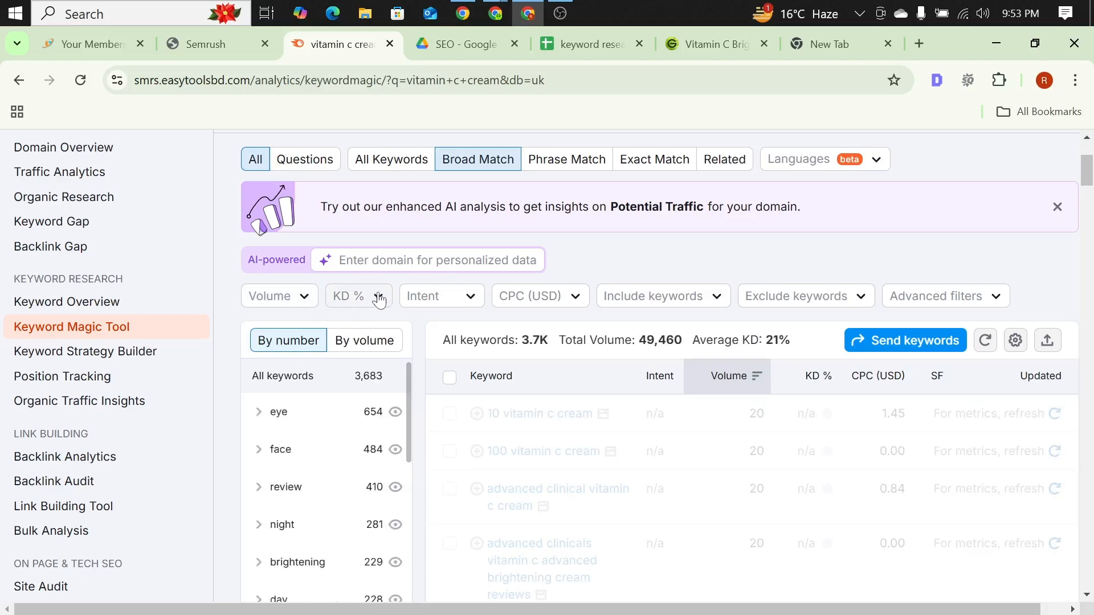
pyautogui.scroll(-3, 380, 312)
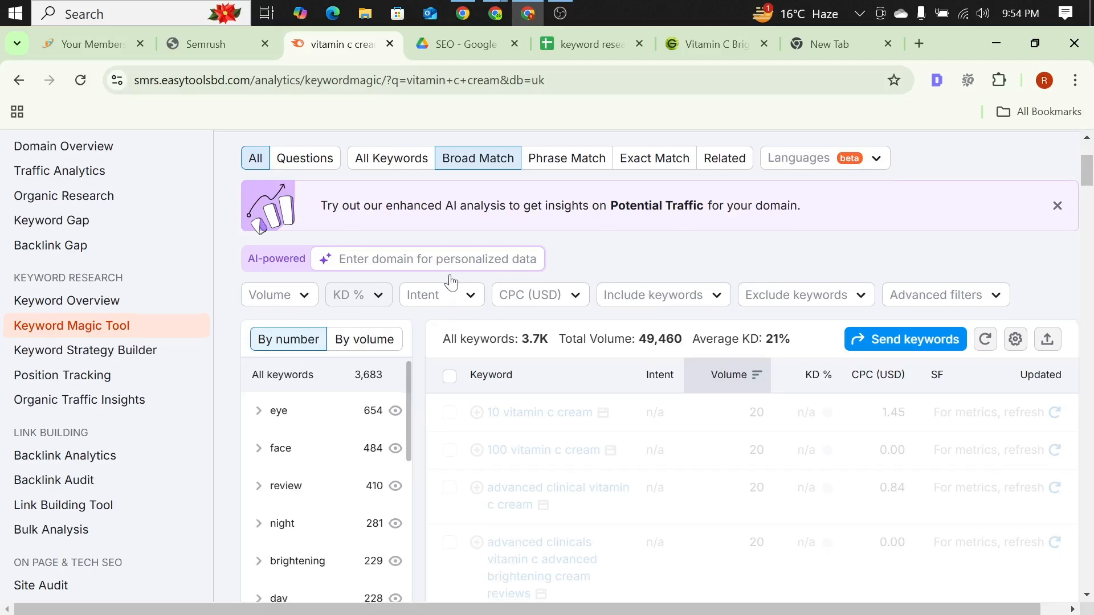
pyautogui.scroll(-2, 453, 295)
pyautogui.scroll(4, 621, 355)
pyautogui.scroll(-4, 412, 258)
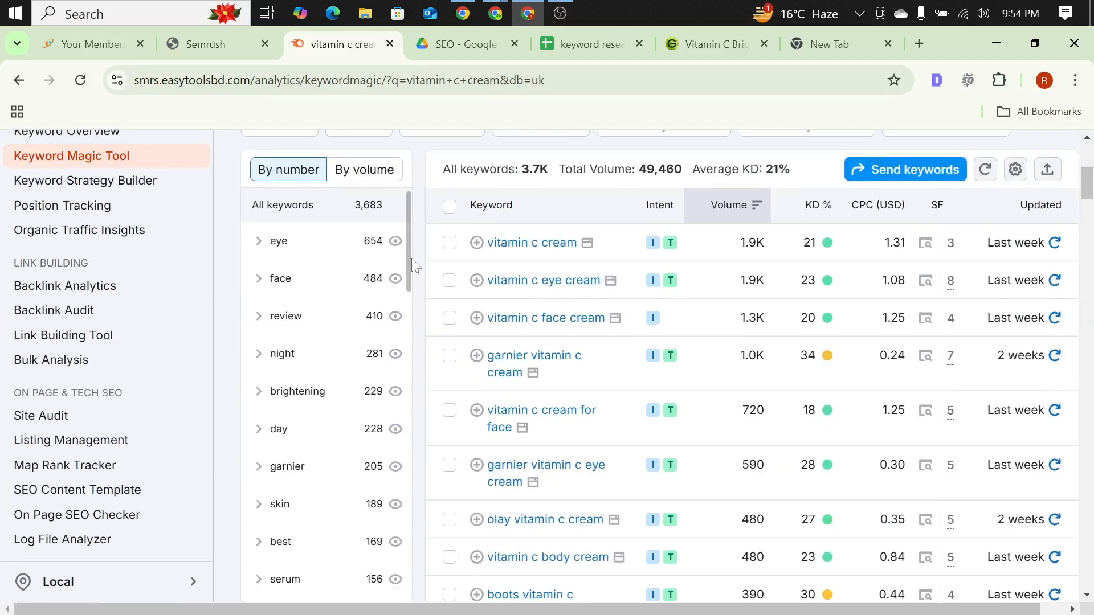
# Step: Filter the "vitamin c cream" keyword list by a custom keyword difficulty range of 0 to 29%
pyautogui.scroll(1, 365, 182)
pyautogui.click(373, 212)
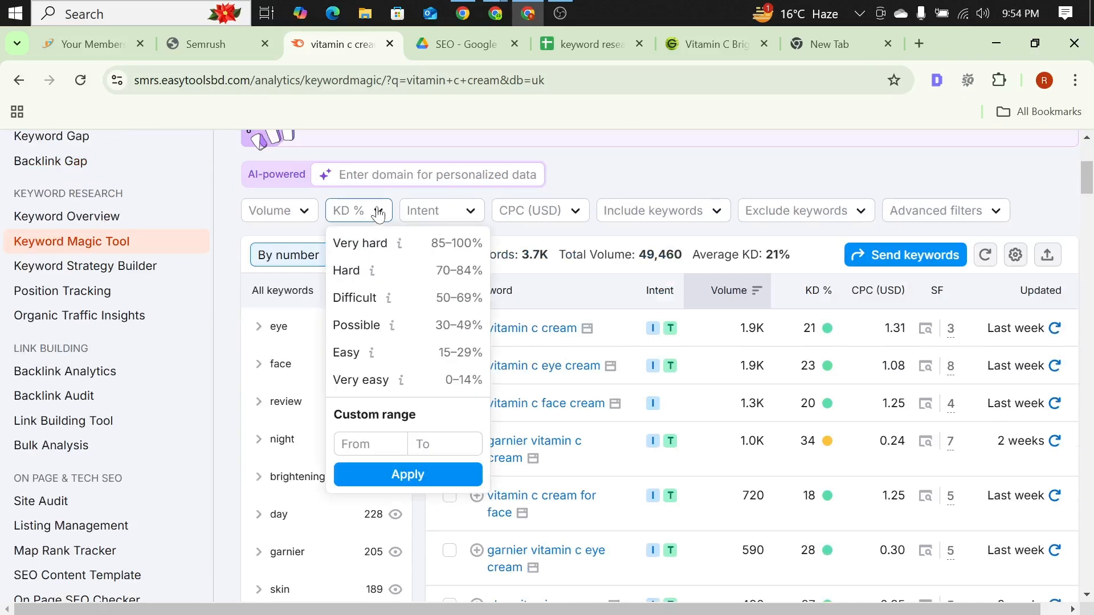
pyautogui.click(373, 208)
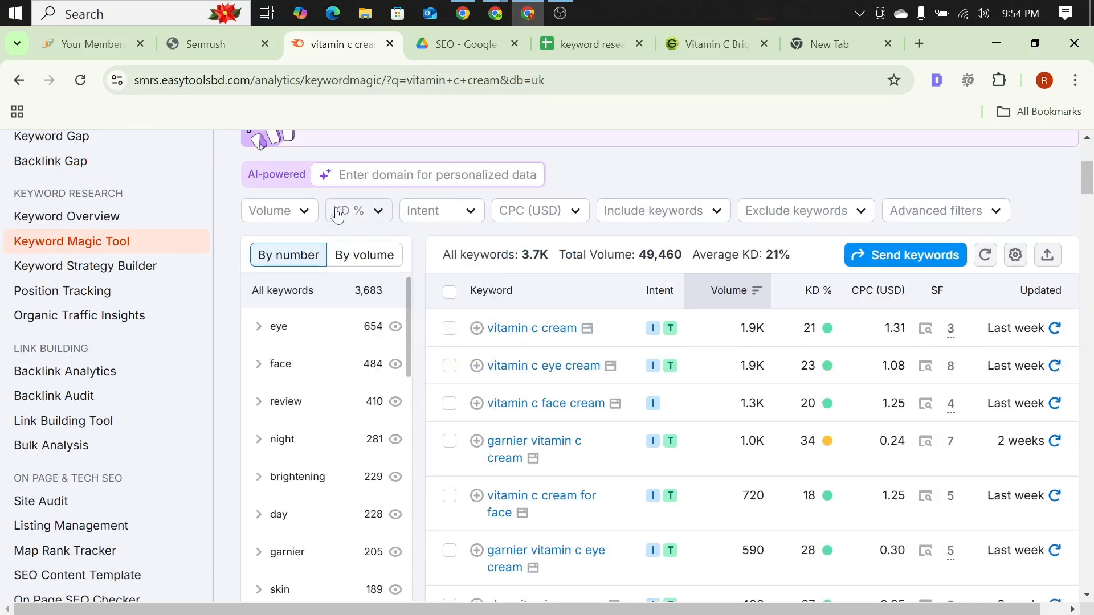
pyautogui.click(379, 214)
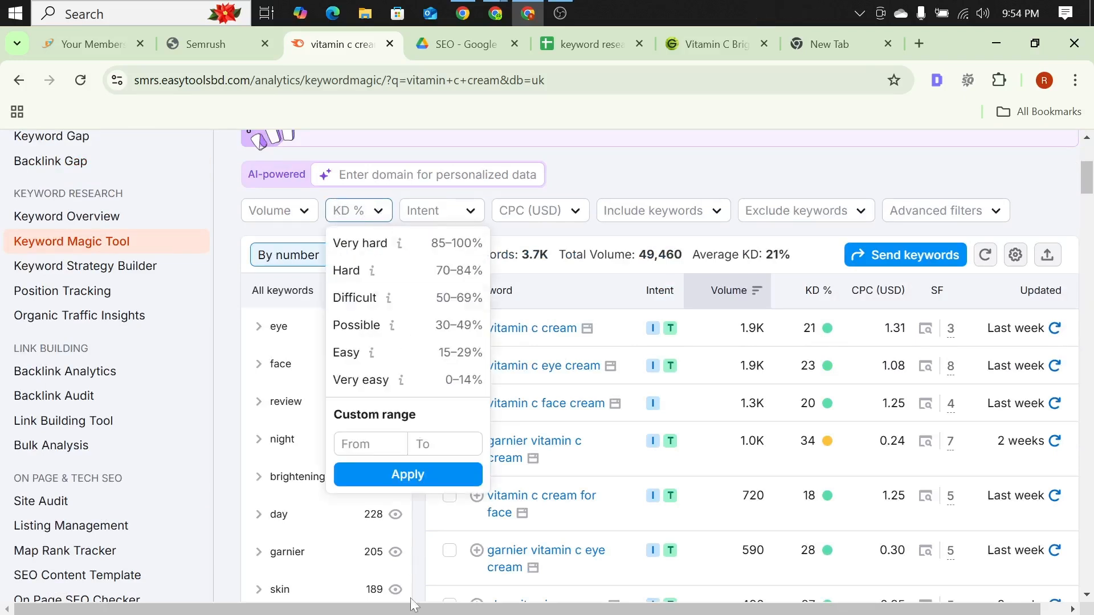
pyautogui.click(369, 444)
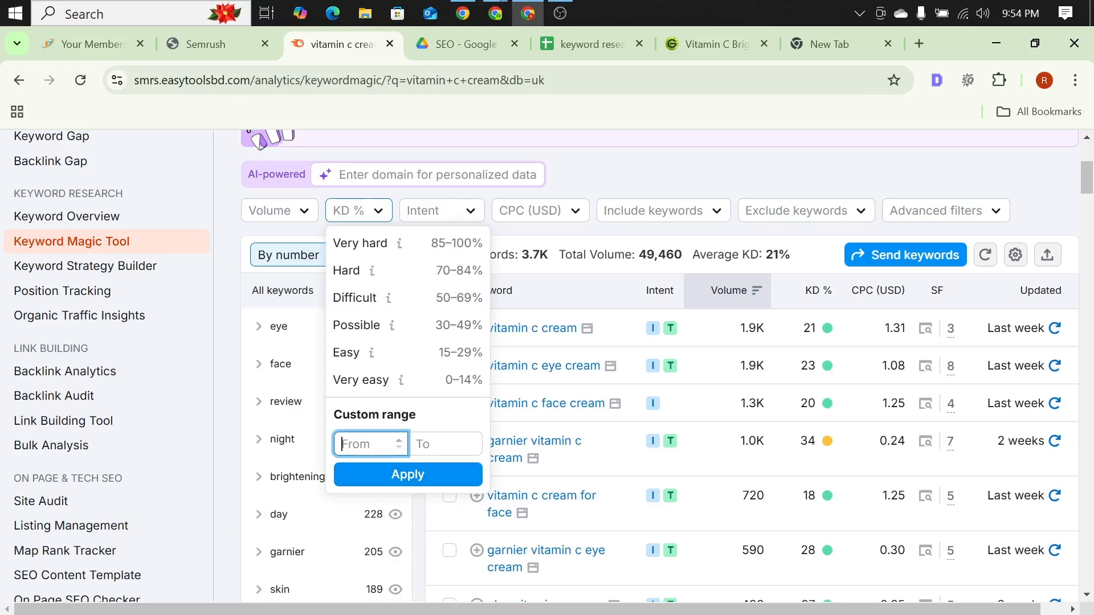
pyautogui.write('0')
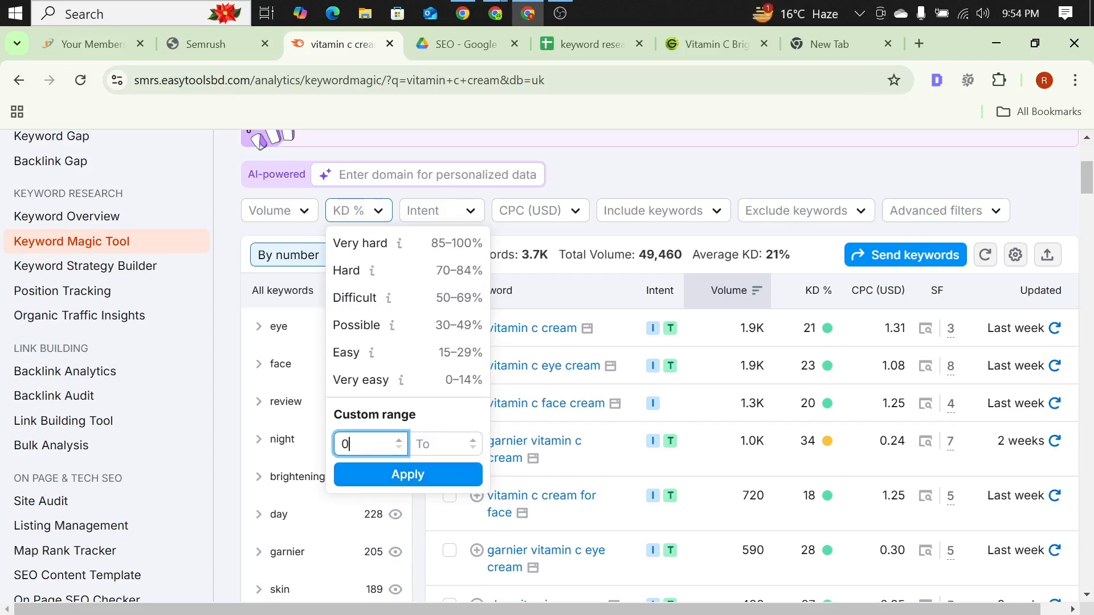
pyautogui.click(436, 443)
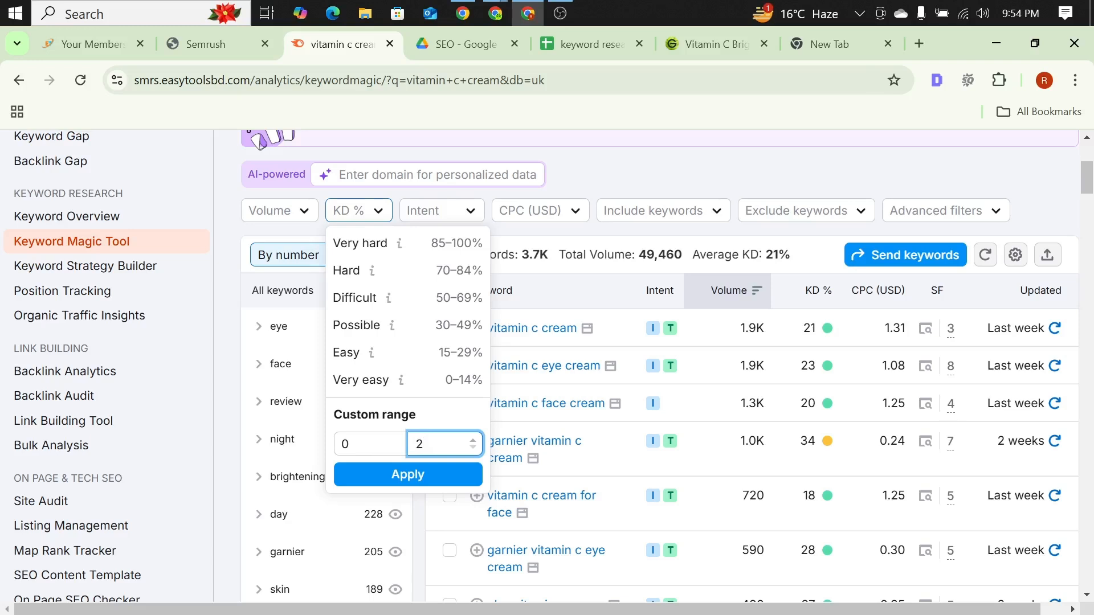
pyautogui.click(413, 475)
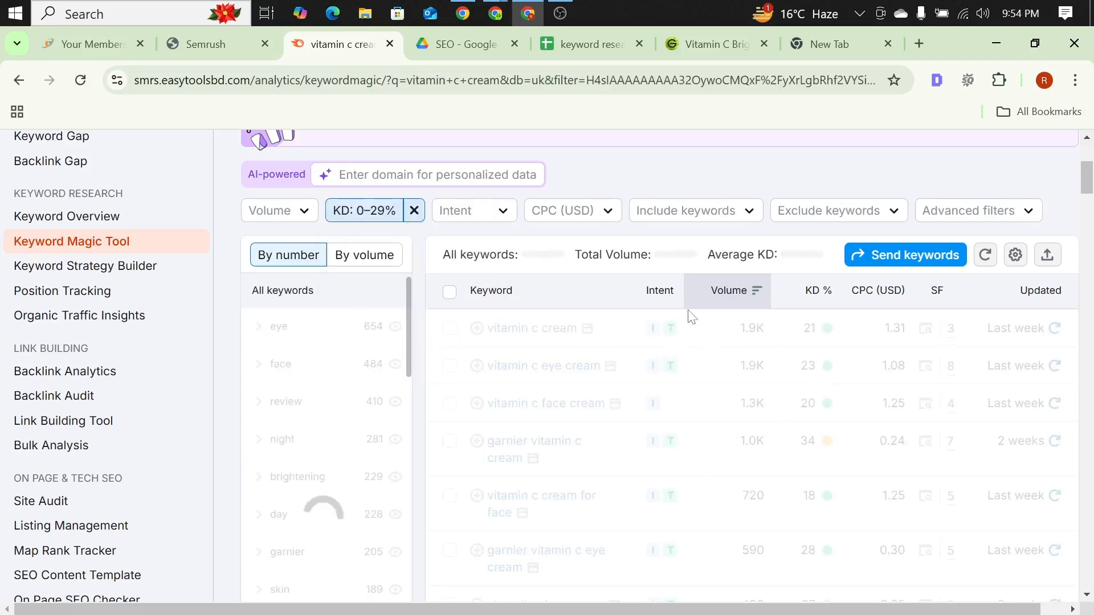
# Step: Review the low-difficulty "vitamin c cream" keywords with their intent, volume, difficulty and CPC
pyautogui.scroll(5, 700, 325)
pyautogui.scroll(-3, 622, 318)
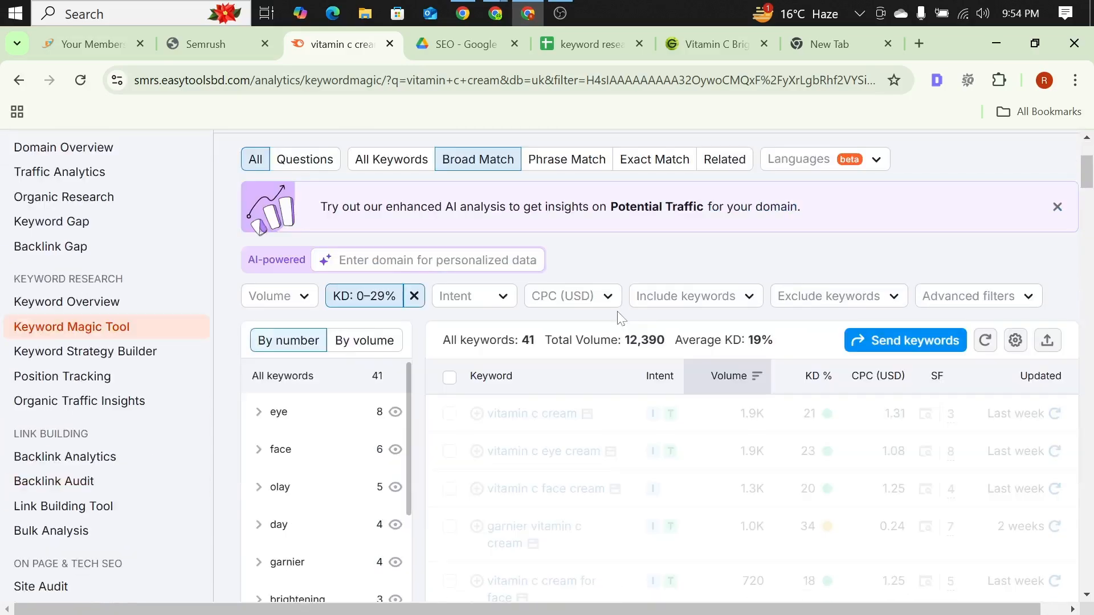
pyautogui.scroll(-5, 623, 326)
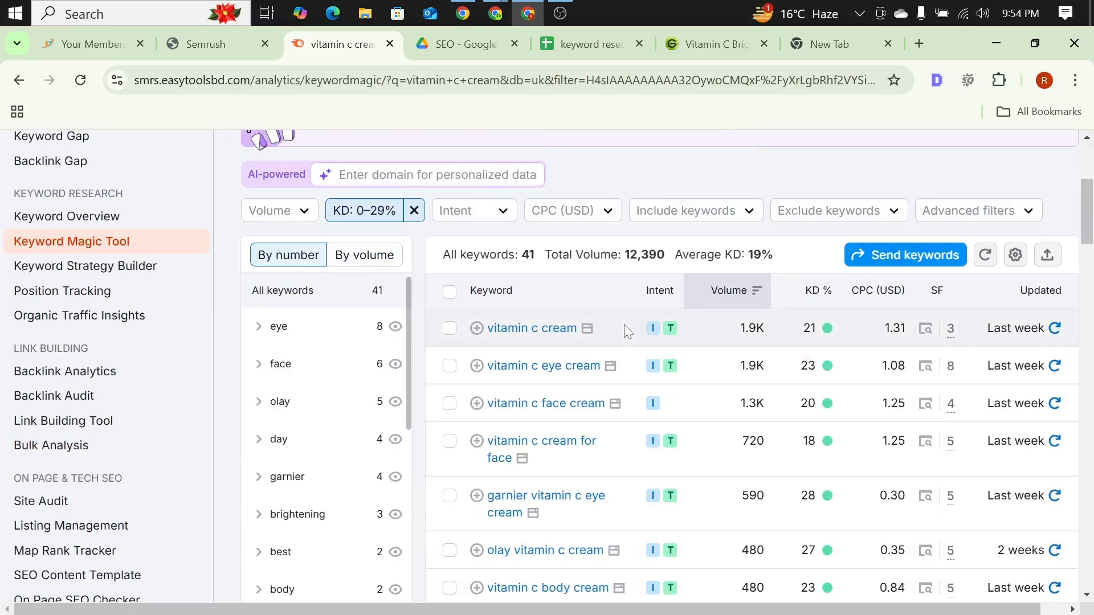
pyautogui.scroll(-2, 625, 331)
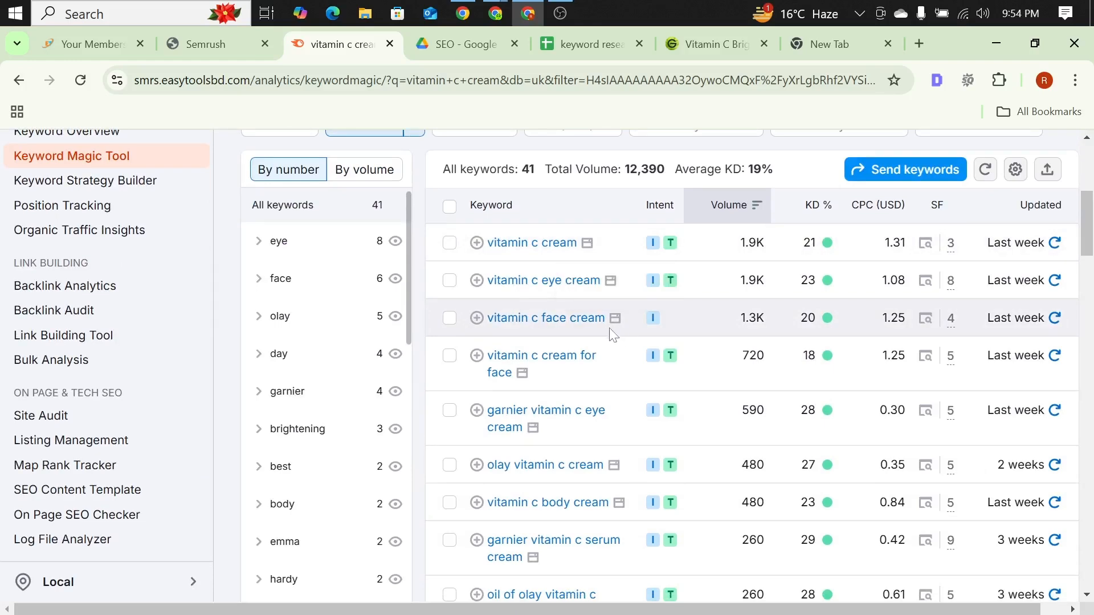
pyautogui.scroll(4, 610, 329)
pyautogui.scroll(-4, 500, 306)
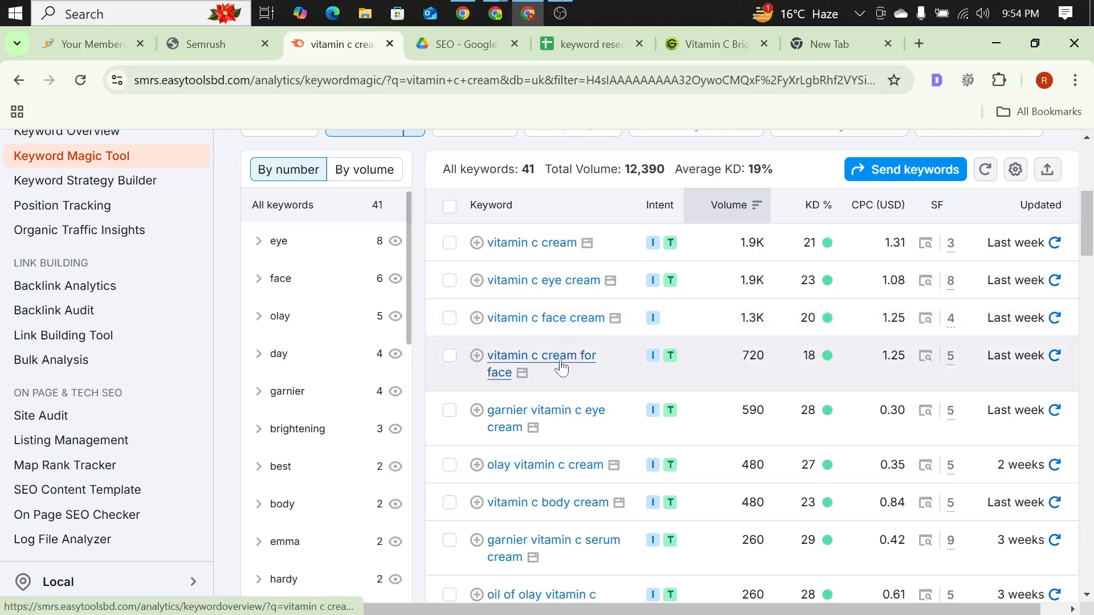
# Step: Look through the full low-difficulty "vitamin c cream" keyword list and its keyword groups, down to the lower-volume variations
pyautogui.scroll(5, 561, 368)
pyautogui.scroll(-3, 513, 416)
pyautogui.scroll(1, 516, 416)
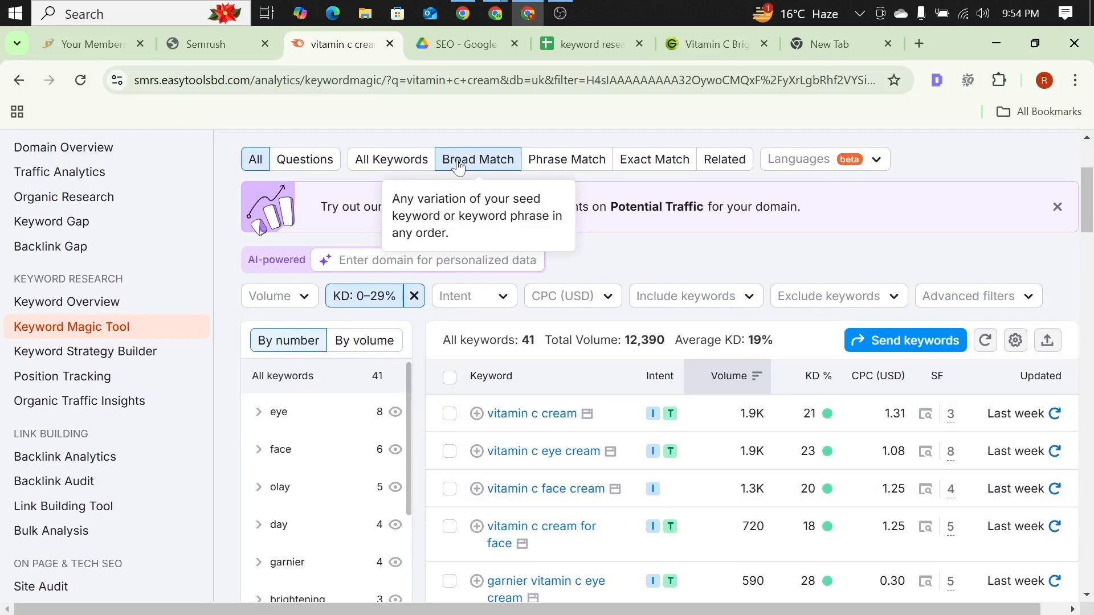
pyautogui.scroll(-2, 555, 299)
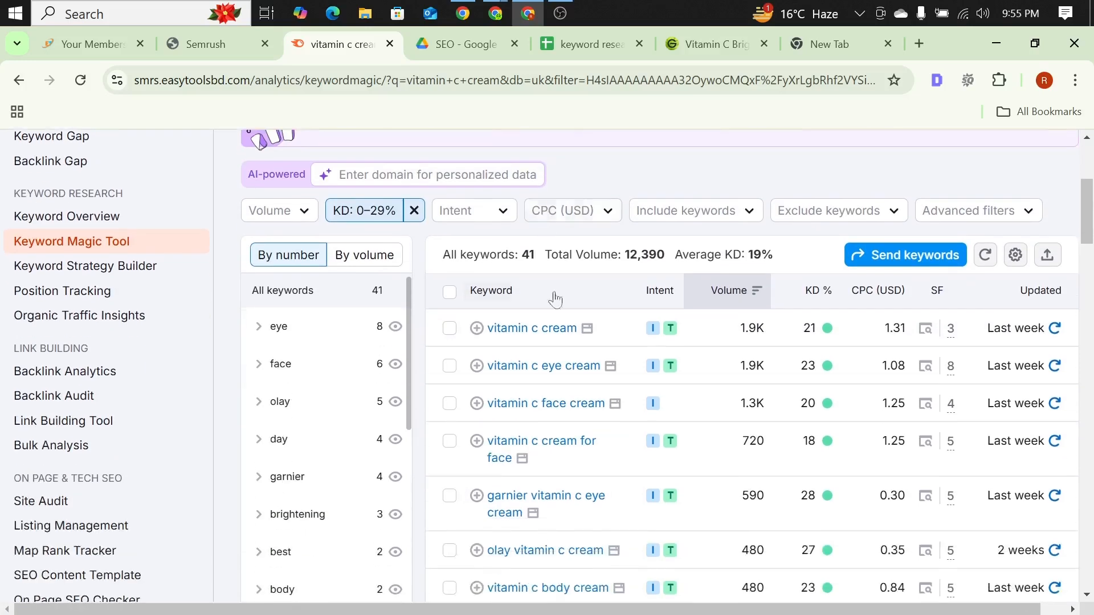
pyautogui.scroll(-3, 564, 376)
pyautogui.scroll(3, 630, 298)
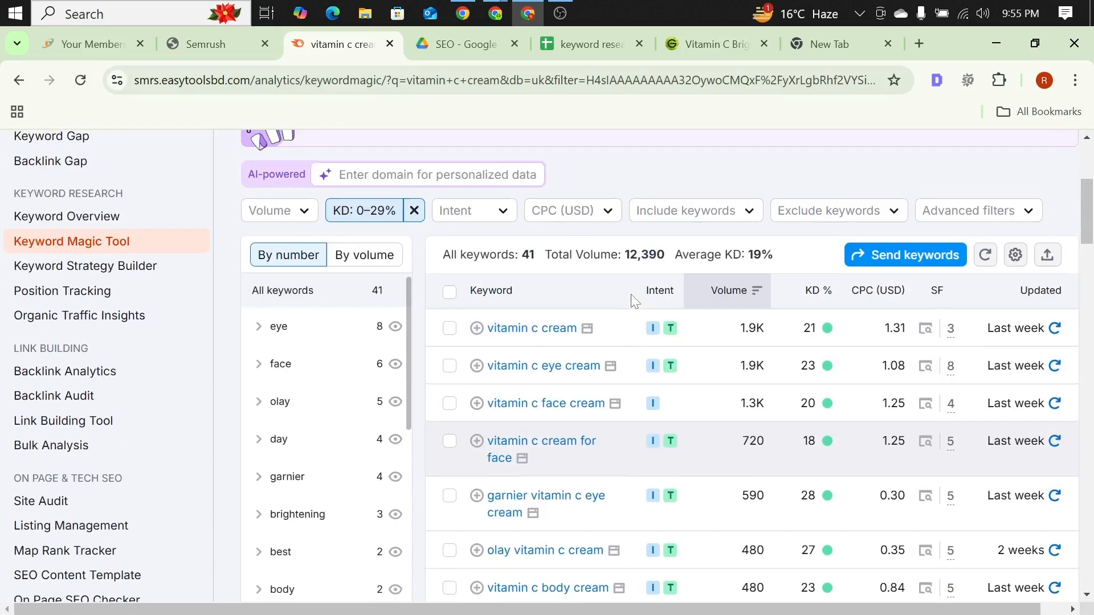
pyautogui.scroll(-2, 630, 294)
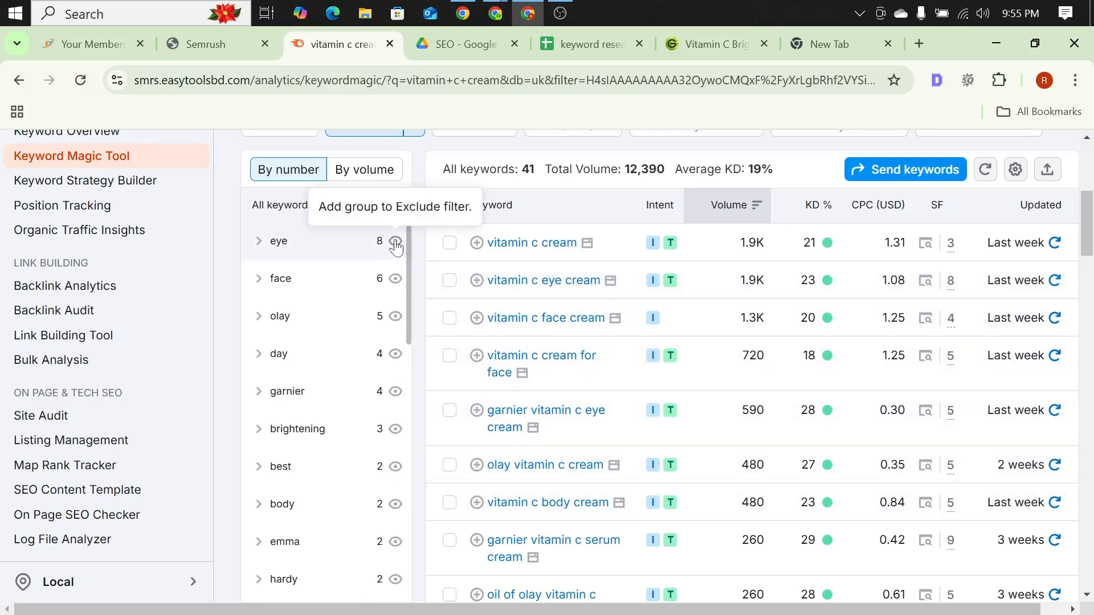
pyautogui.scroll(-5, 585, 365)
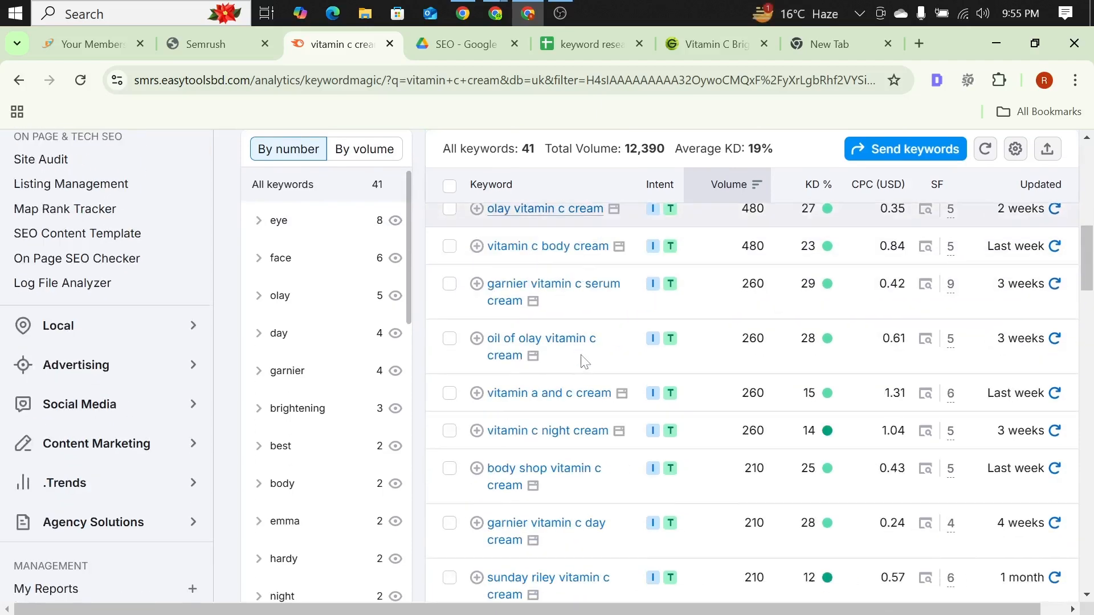
pyautogui.scroll(-5, 586, 363)
pyautogui.scroll(5, 577, 363)
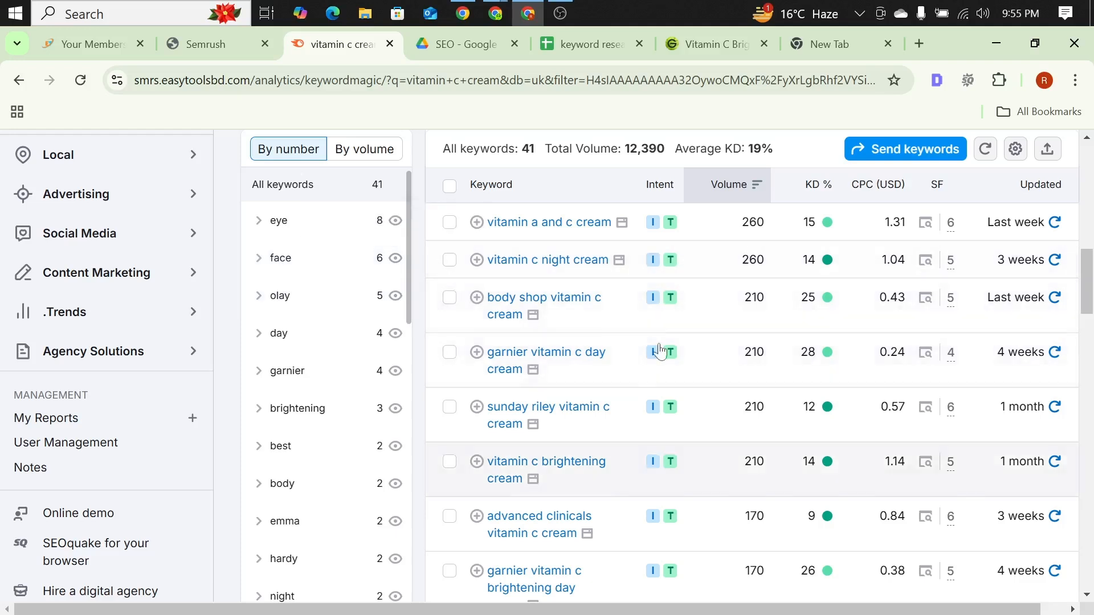
pyautogui.moveTo(661, 360)
pyautogui.scroll(-2, 317, 362)
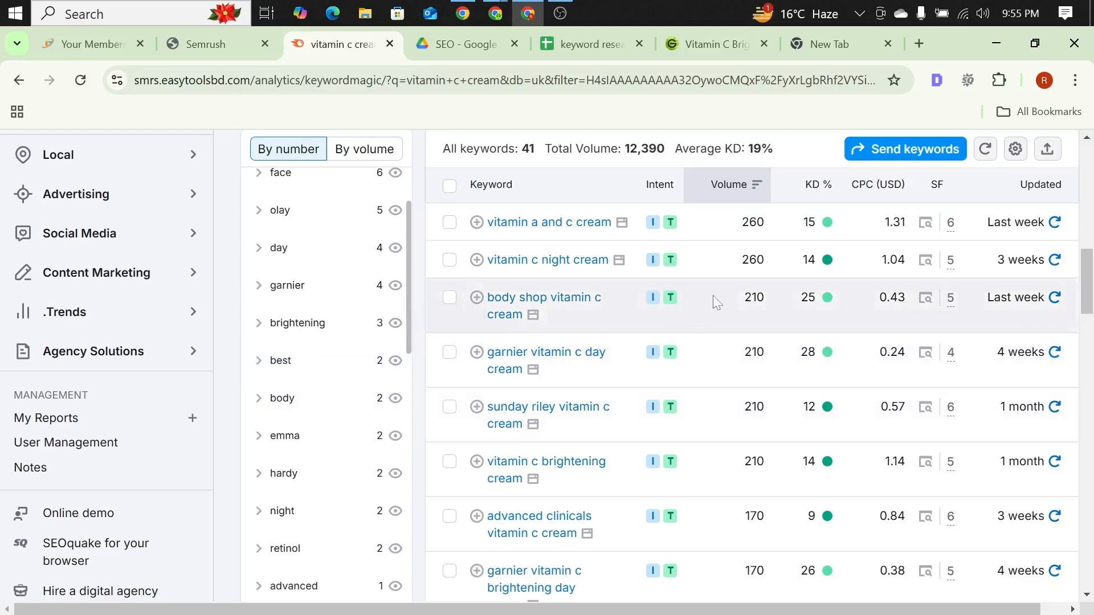
pyautogui.scroll(-5, 713, 296)
pyautogui.scroll(-4, 282, 407)
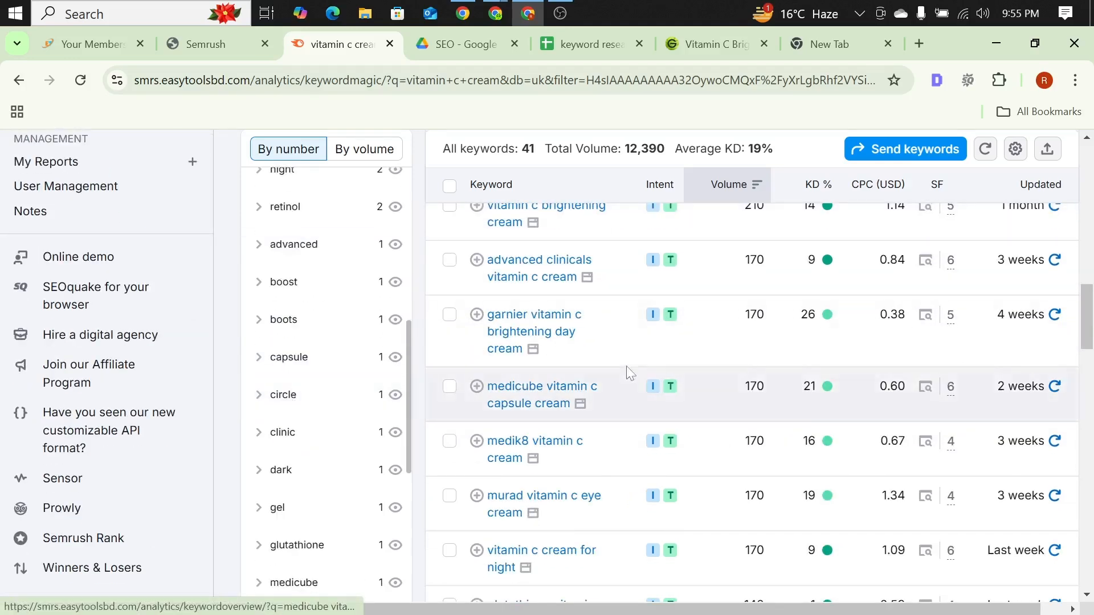
pyautogui.scroll(-10, 625, 370)
pyautogui.scroll(10, 625, 370)
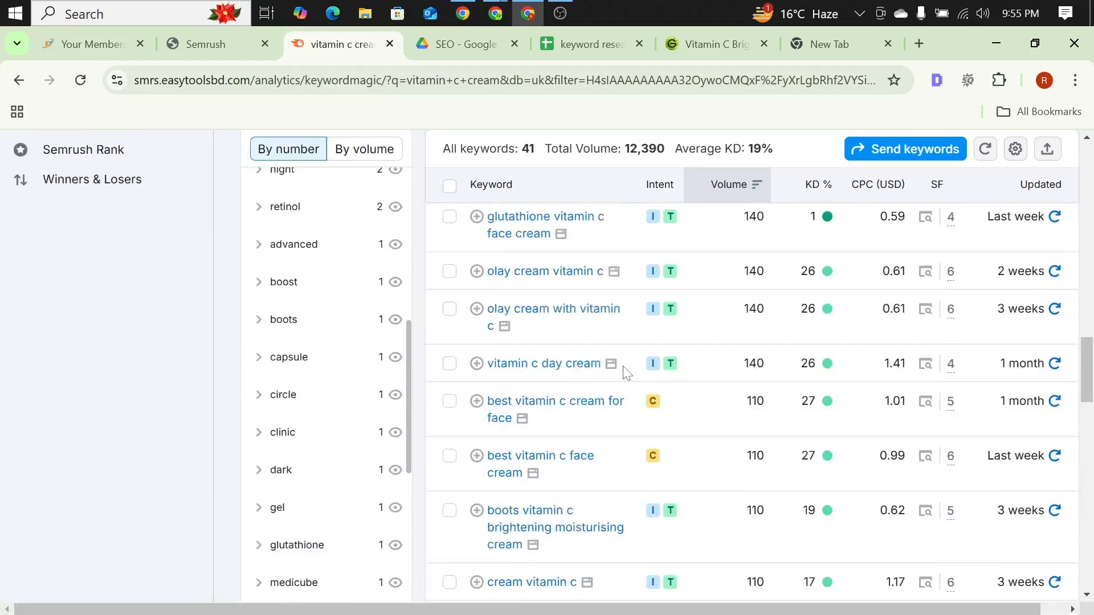
pyautogui.scroll(5, 356, 359)
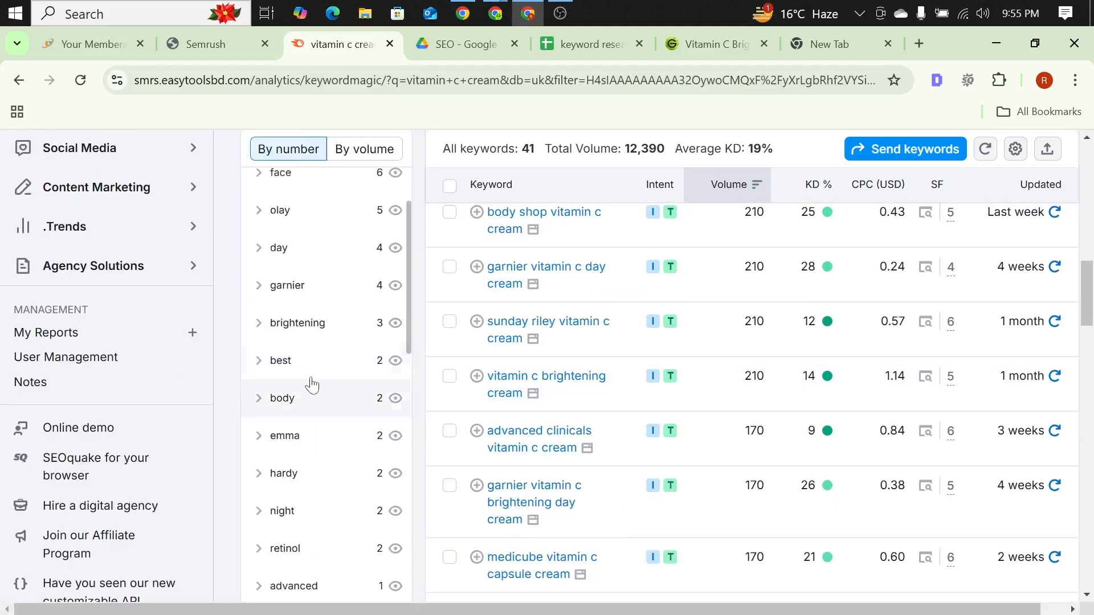
pyautogui.scroll(-5, 296, 342)
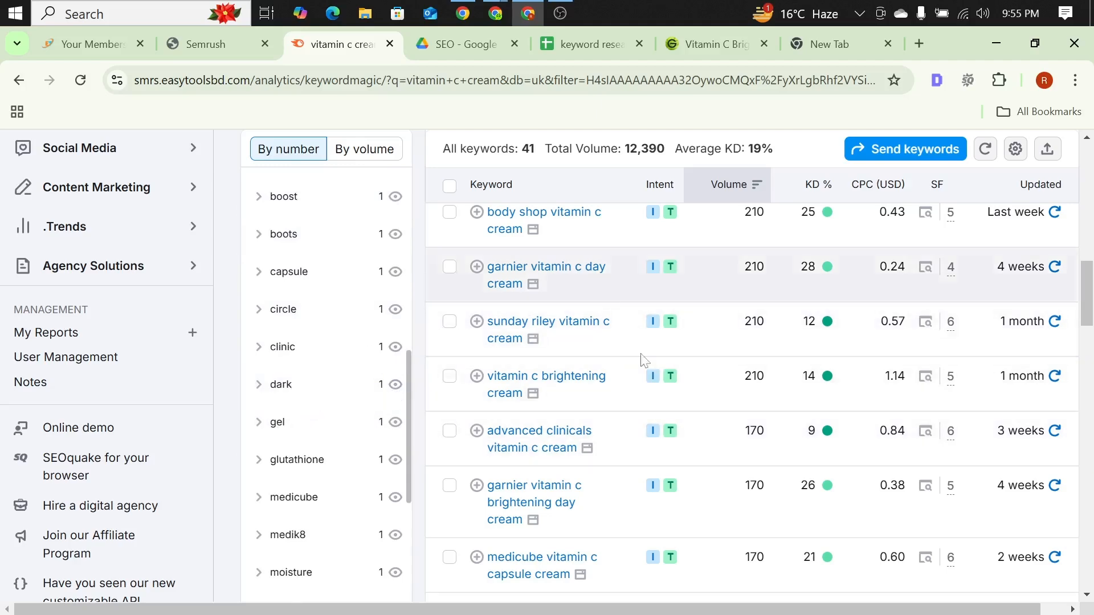
pyautogui.scroll(-5, 649, 322)
pyautogui.scroll(-7, 589, 341)
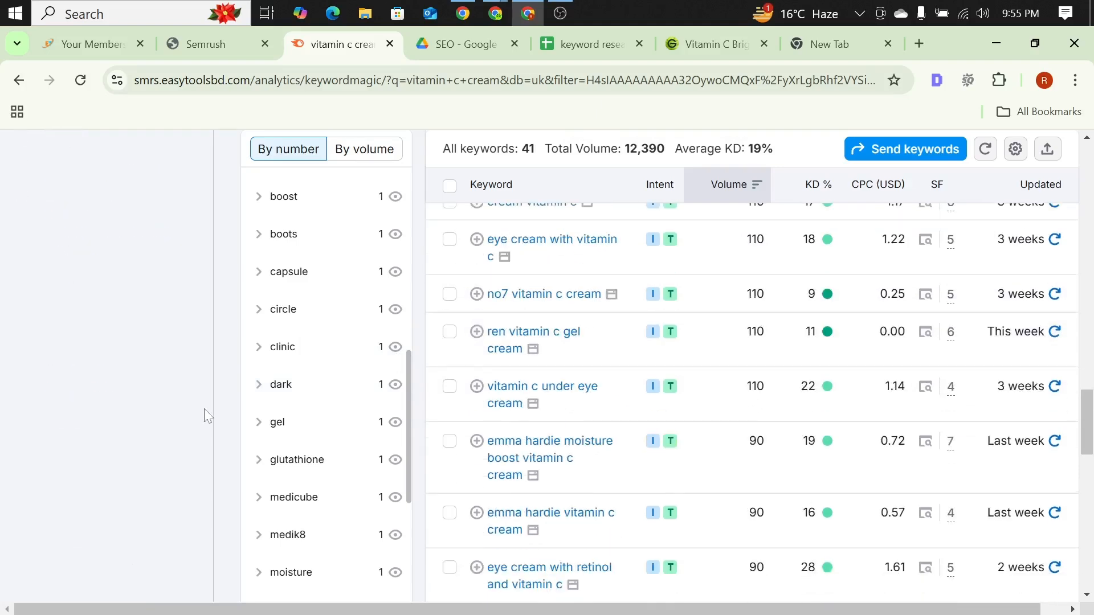
# Step: Check the search database, match type and difficulty filter above the list, along with its highest-volume keywords
pyautogui.scroll(6, 217, 408)
pyautogui.scroll(6, 294, 389)
pyautogui.scroll(9, 583, 366)
pyautogui.scroll(3, 369, 350)
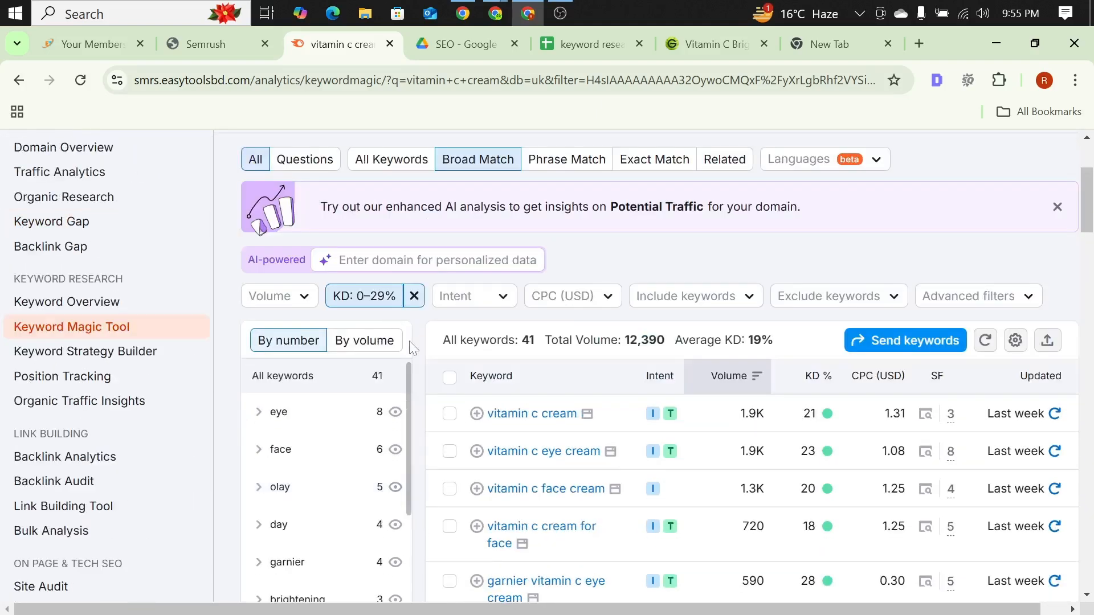
pyautogui.scroll(-3, 414, 349)
pyautogui.scroll(6, 422, 181)
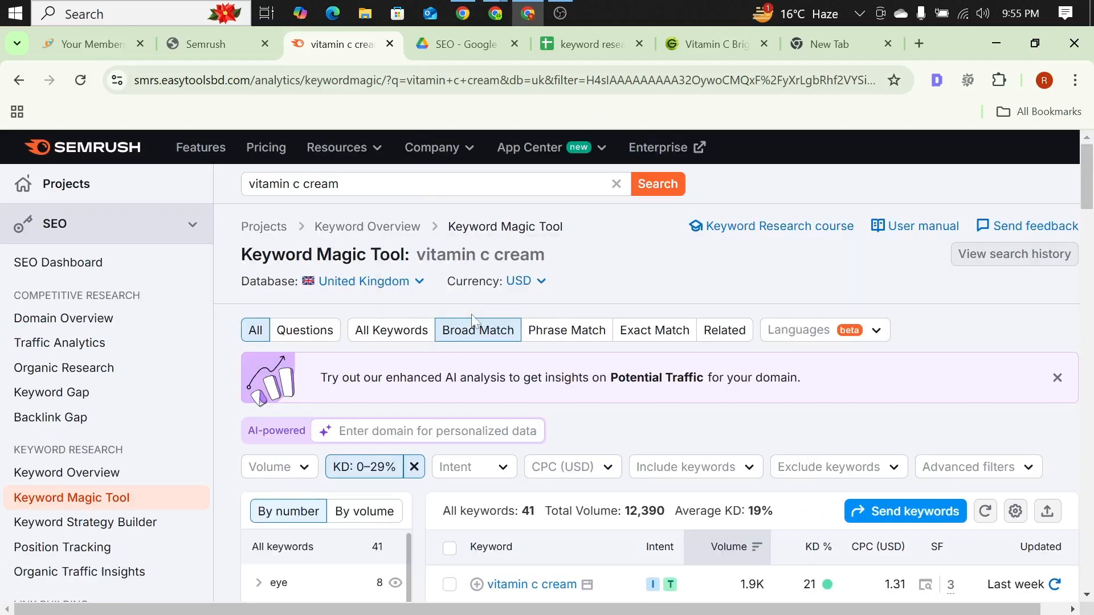
pyautogui.scroll(-3, 296, 345)
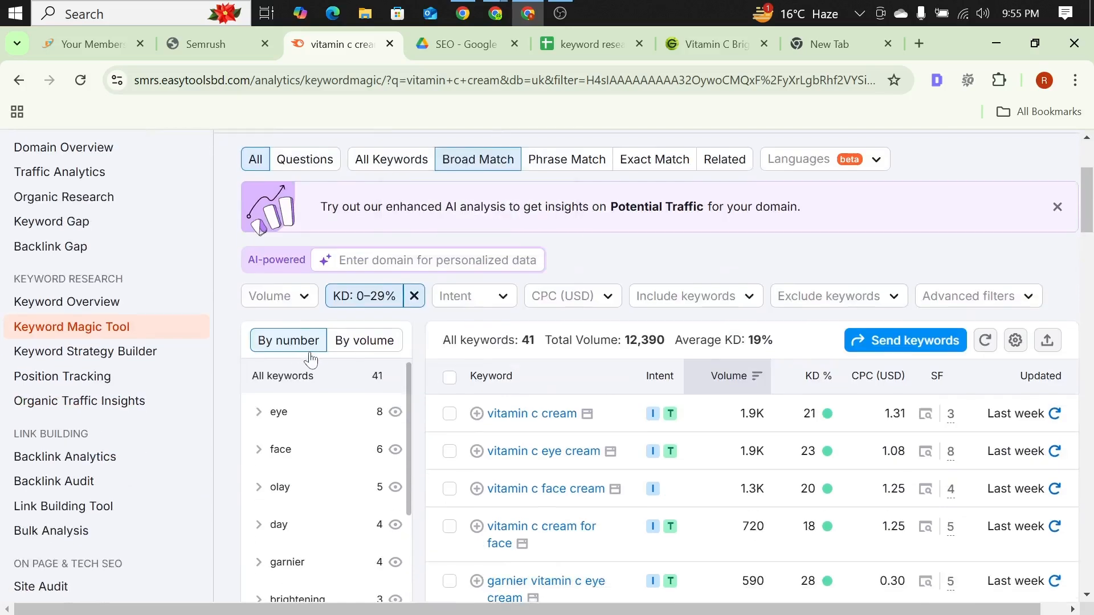
pyautogui.scroll(-3, 613, 265)
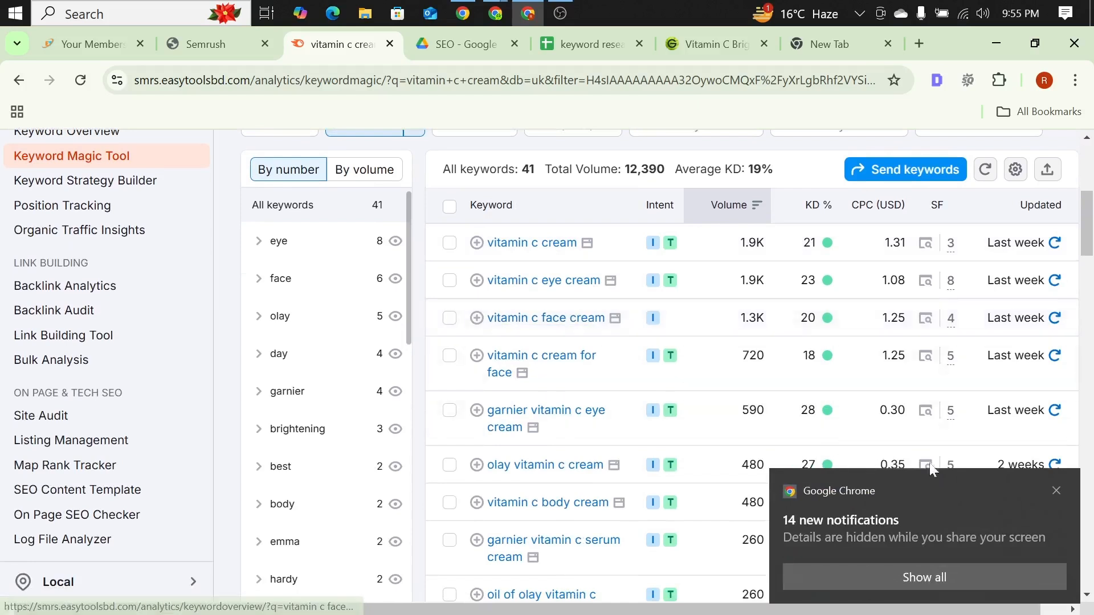
pyautogui.click(1055, 490)
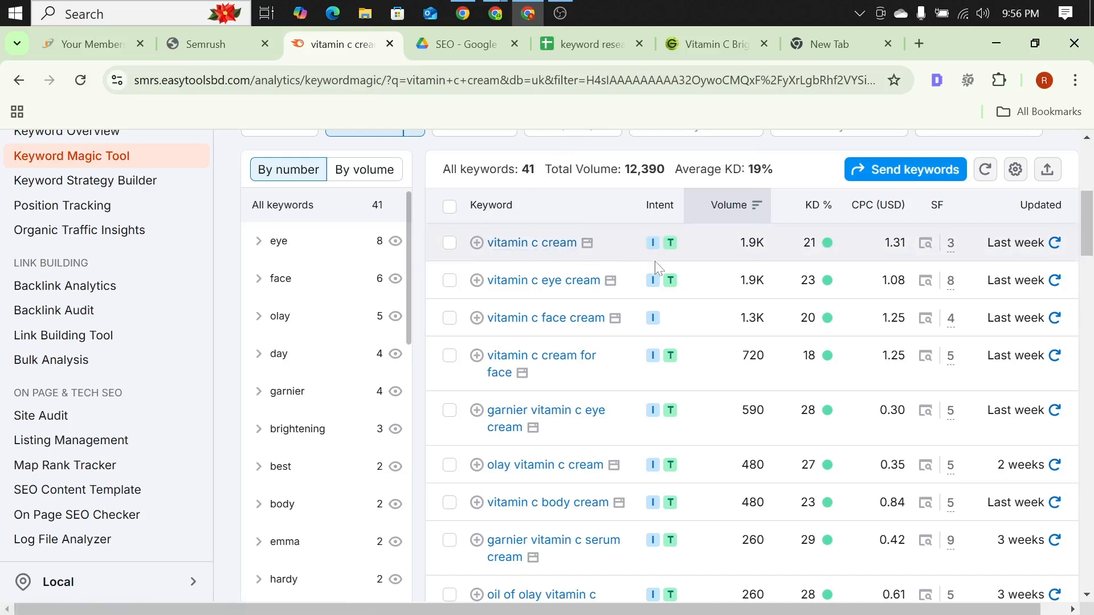
# Step: Select the keywords "vitamin c cream", "vitamin c eye cream", "vitamin c face cream" and "vitamin c cream for face", and check the export options
pyautogui.moveTo(671, 253)
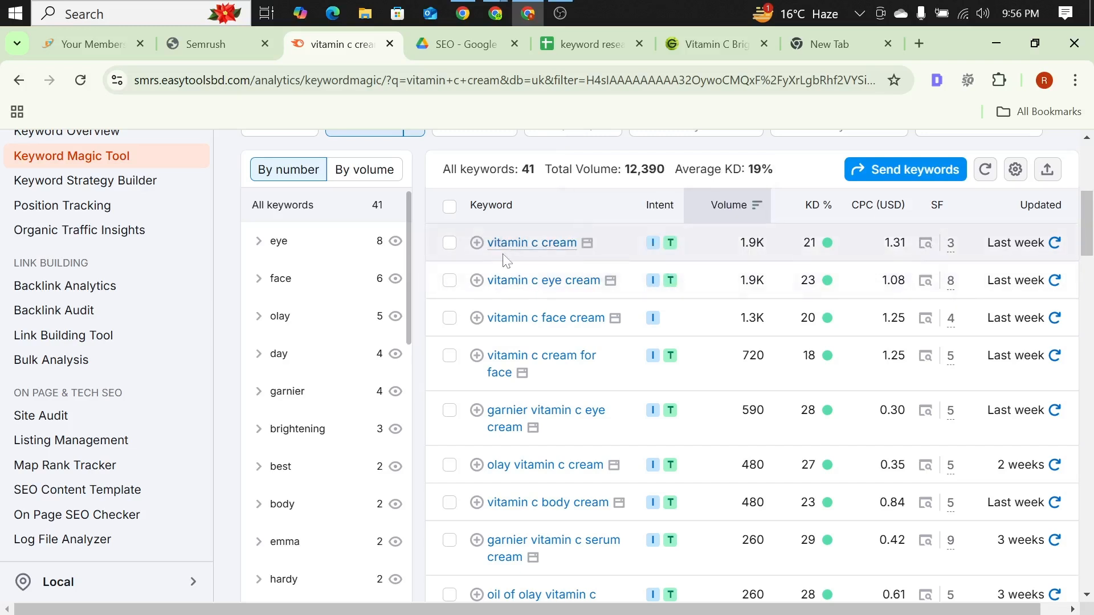
pyautogui.click(450, 245)
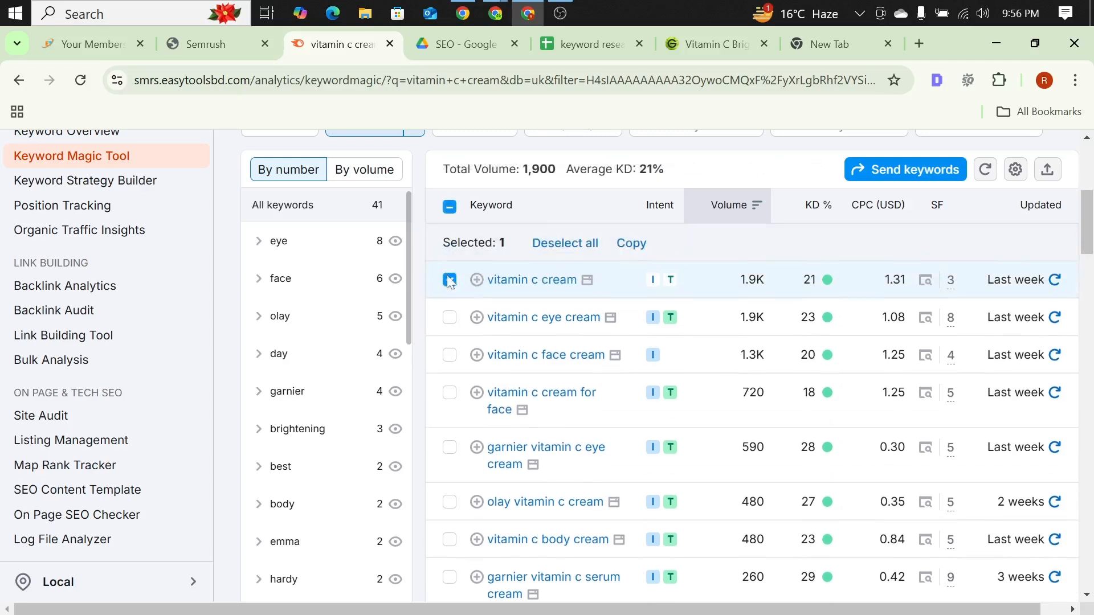
pyautogui.click(449, 326)
pyautogui.click(449, 358)
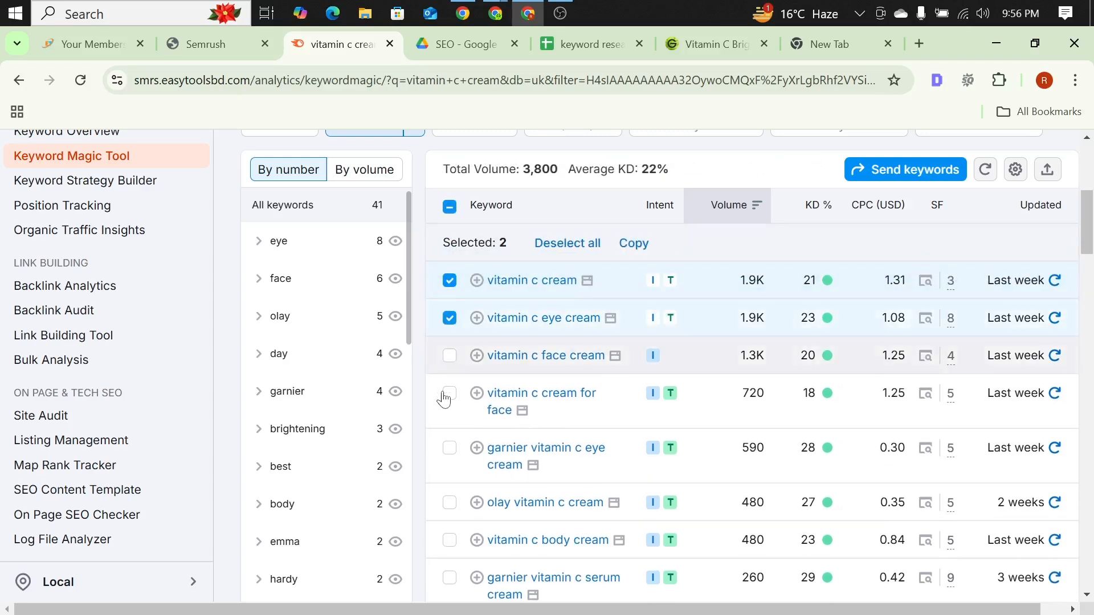
pyautogui.click(450, 395)
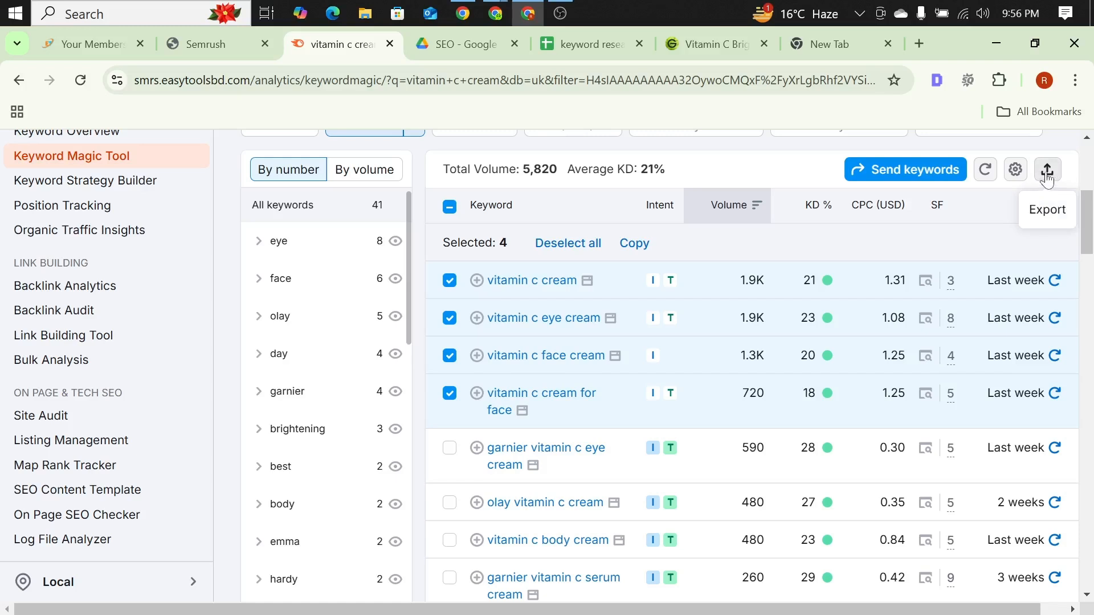
pyautogui.click(1048, 173)
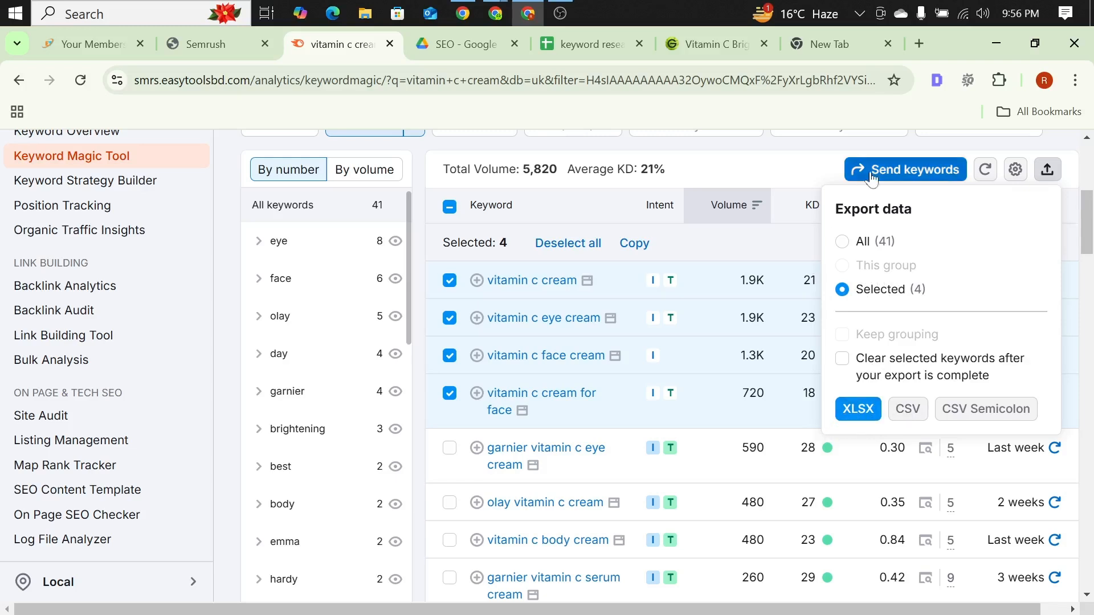
pyautogui.click(853, 149)
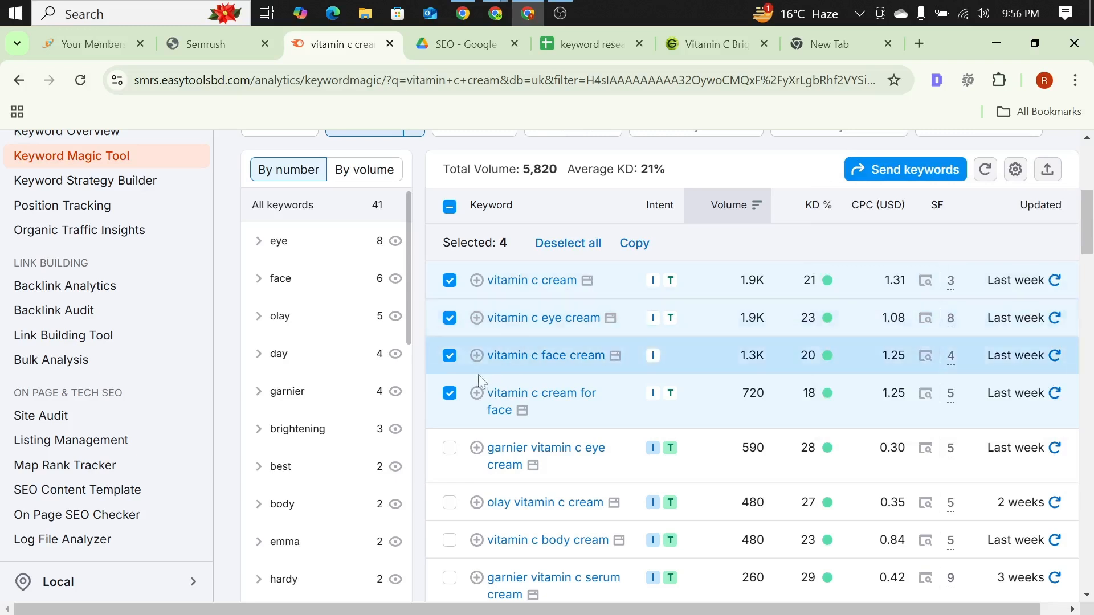
# Step: Deselect the four selected keywords in the list
pyautogui.click(450, 394)
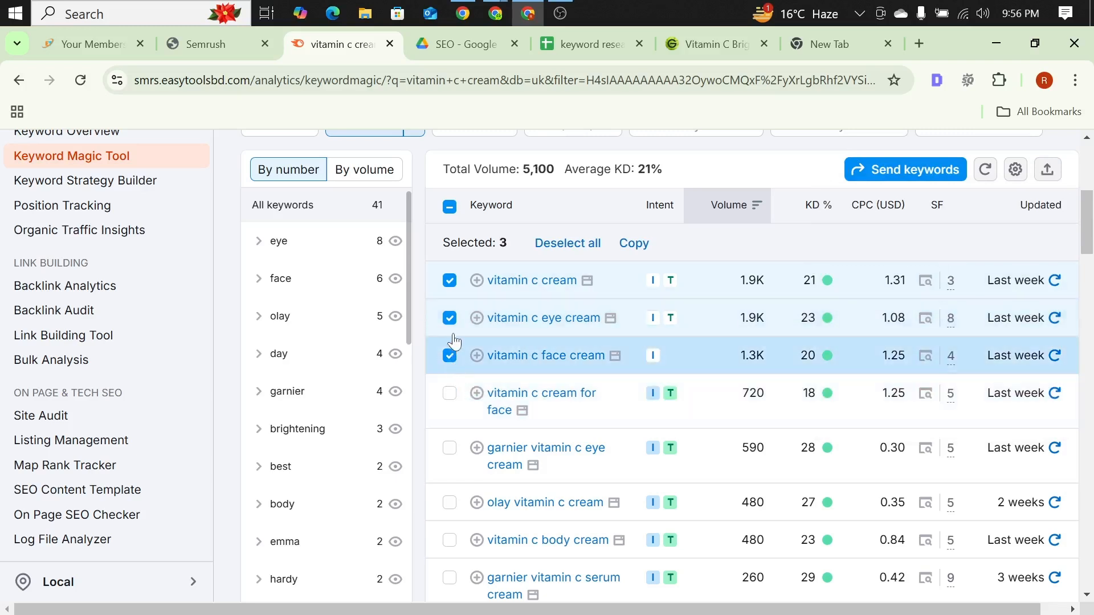
pyautogui.click(450, 354)
pyautogui.click(450, 318)
pyautogui.click(450, 281)
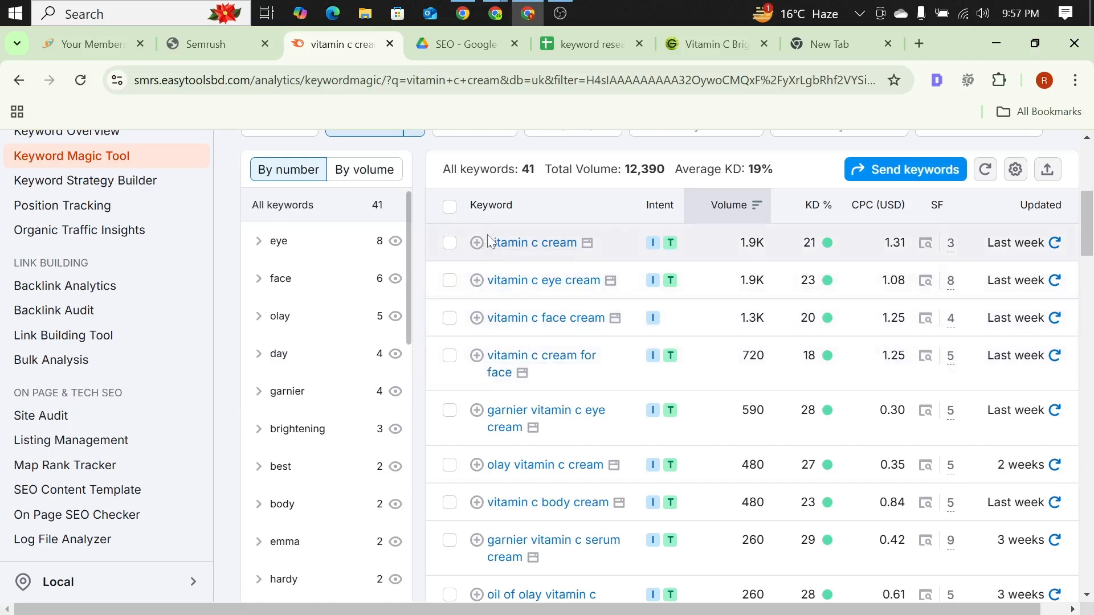
# Step: Copy the keyword "vitamin c cream" from the list, paste it into Google Translate and copy it from there as plain text
pyautogui.moveTo(489, 241); pyautogui.dragTo(577, 243)
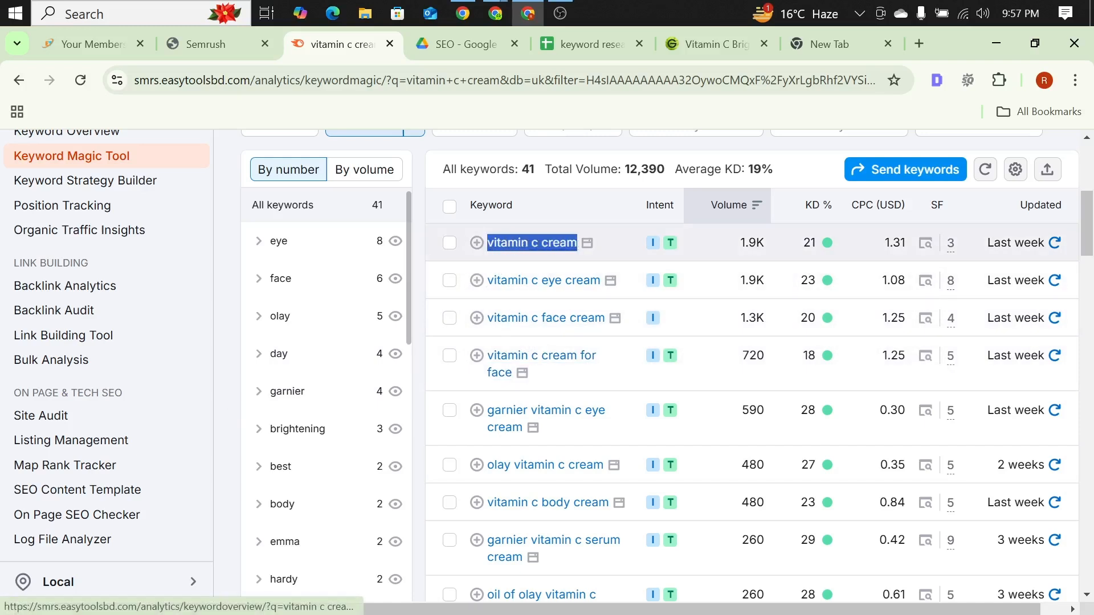
pyautogui.click(818, 50)
pyautogui.click(376, 81)
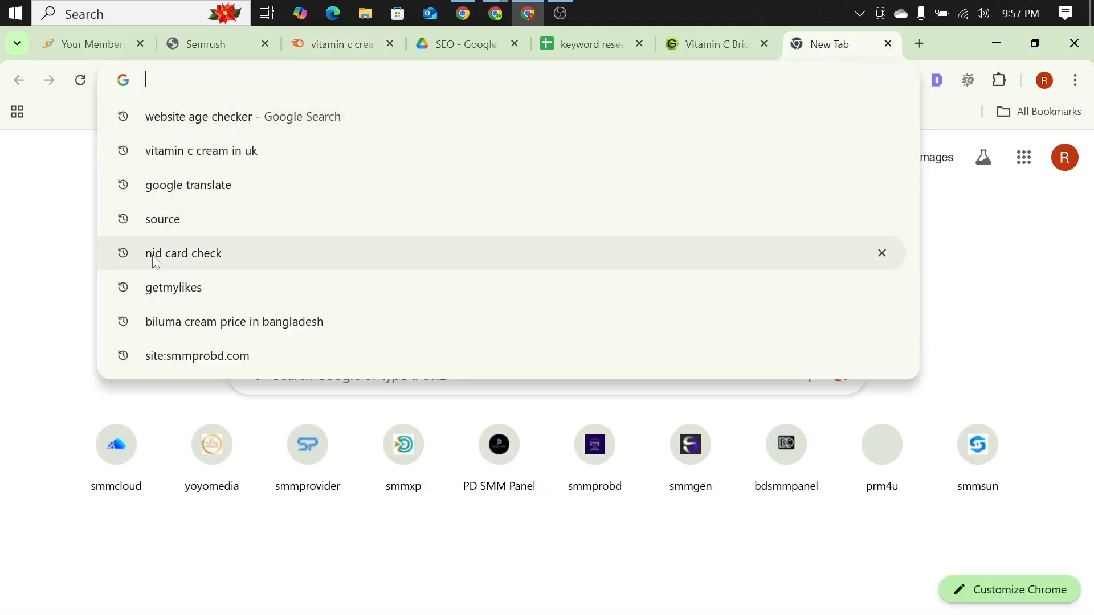
pyautogui.click(188, 184)
pyautogui.scroll(-4, 139, 324)
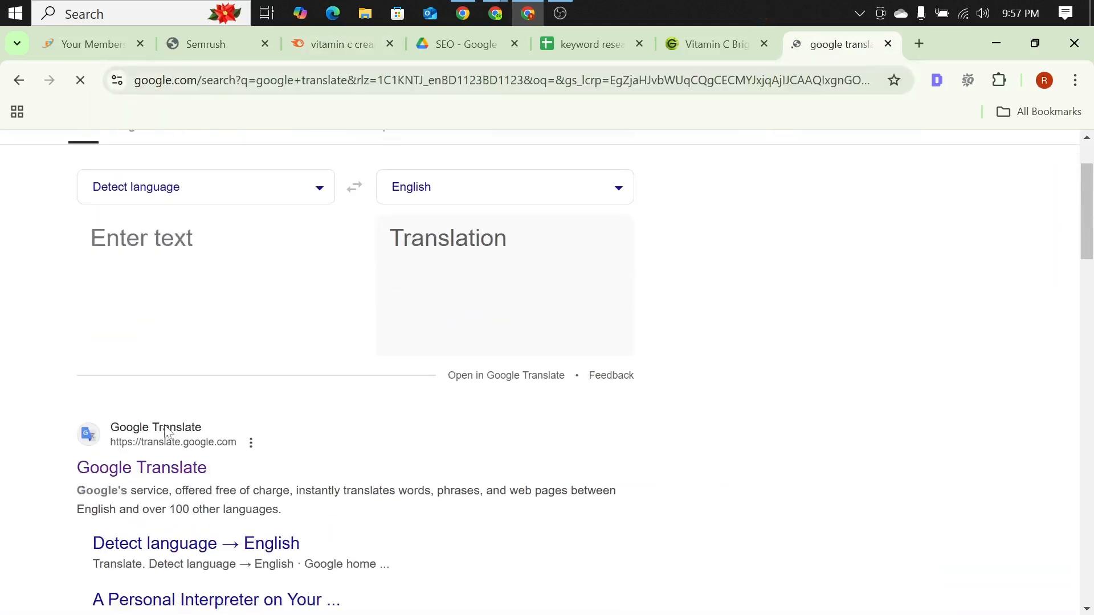
pyautogui.click(158, 321)
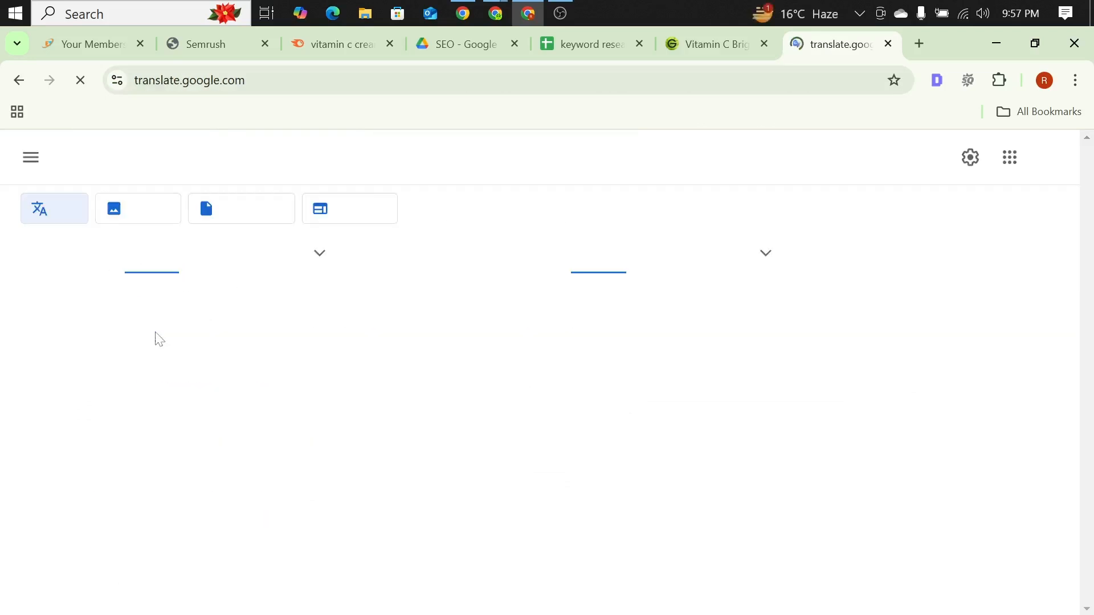
pyautogui.write('vitamin c cream')
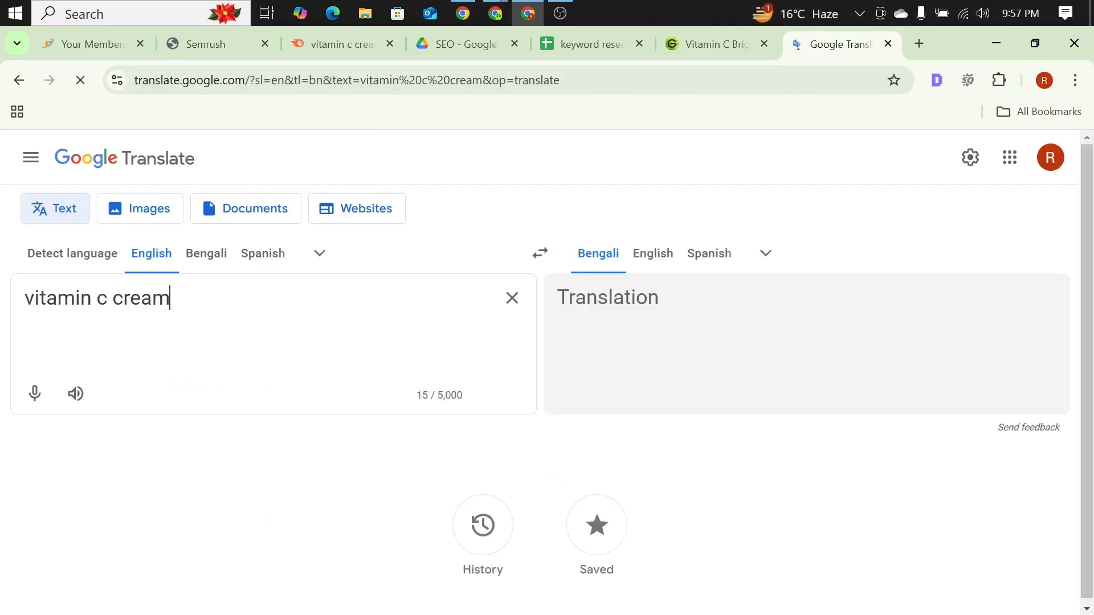
pyautogui.hotkey('ctrl', 'a')
pyautogui.hotkey('ctrl', 'c')
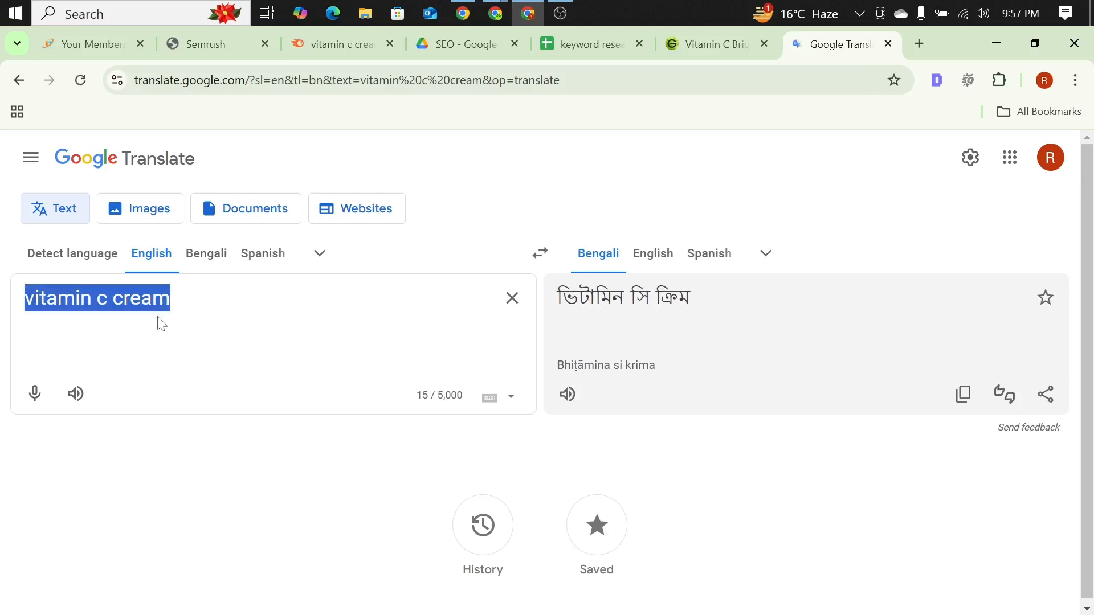
# Step: Paste "vitamin c cream" into cell A2 of the Keyword Research sheet and select its Search Volume cell
pyautogui.click(576, 47)
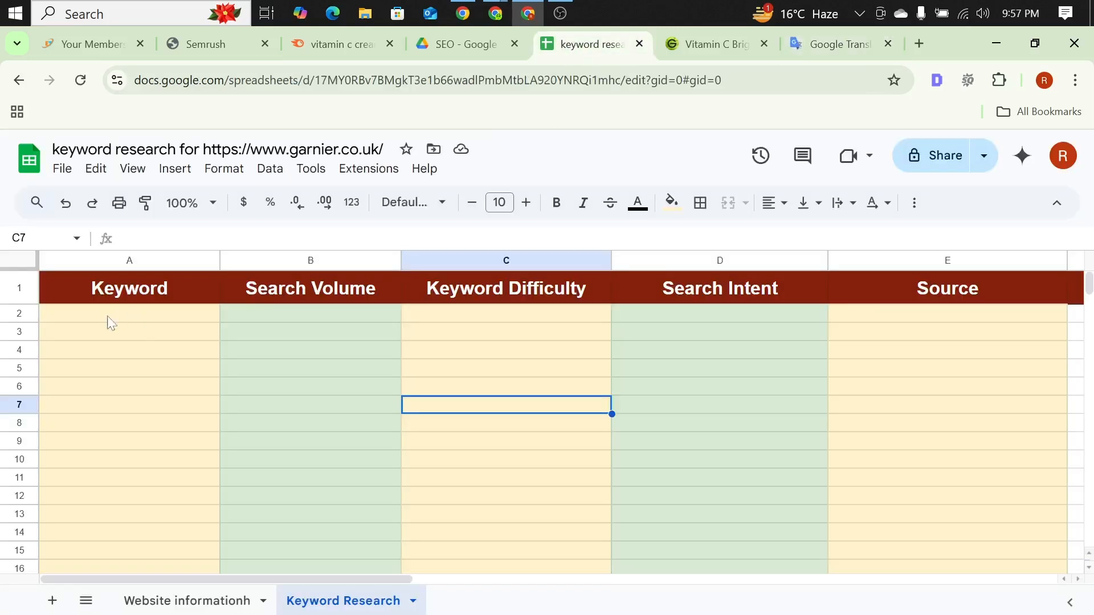
pyautogui.click(145, 312)
pyautogui.hotkey('ctrl', 'v')
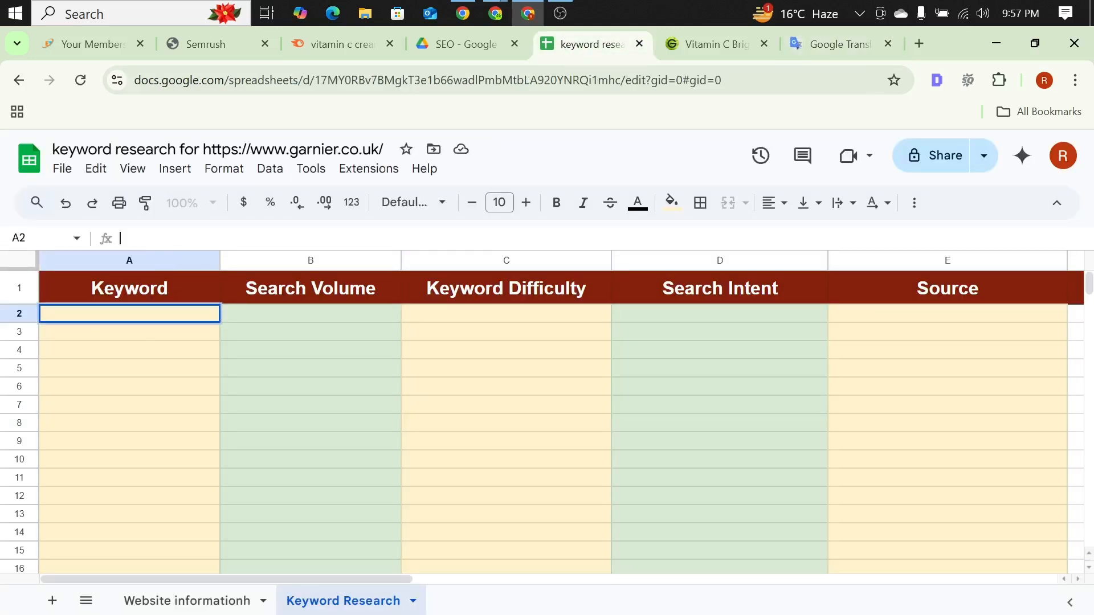
pyautogui.click(265, 319)
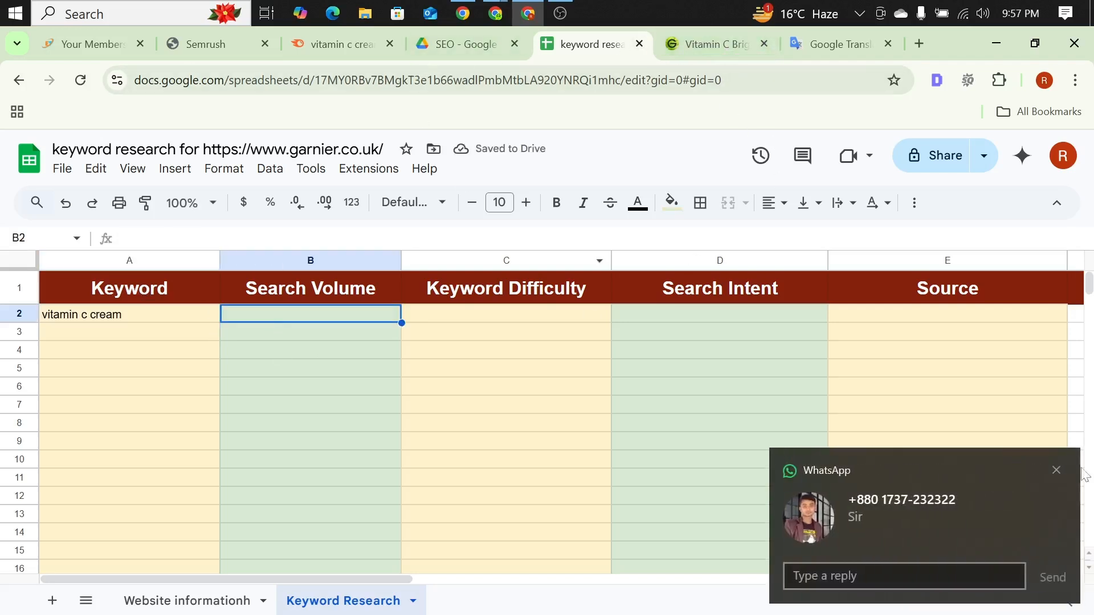
pyautogui.click(1057, 470)
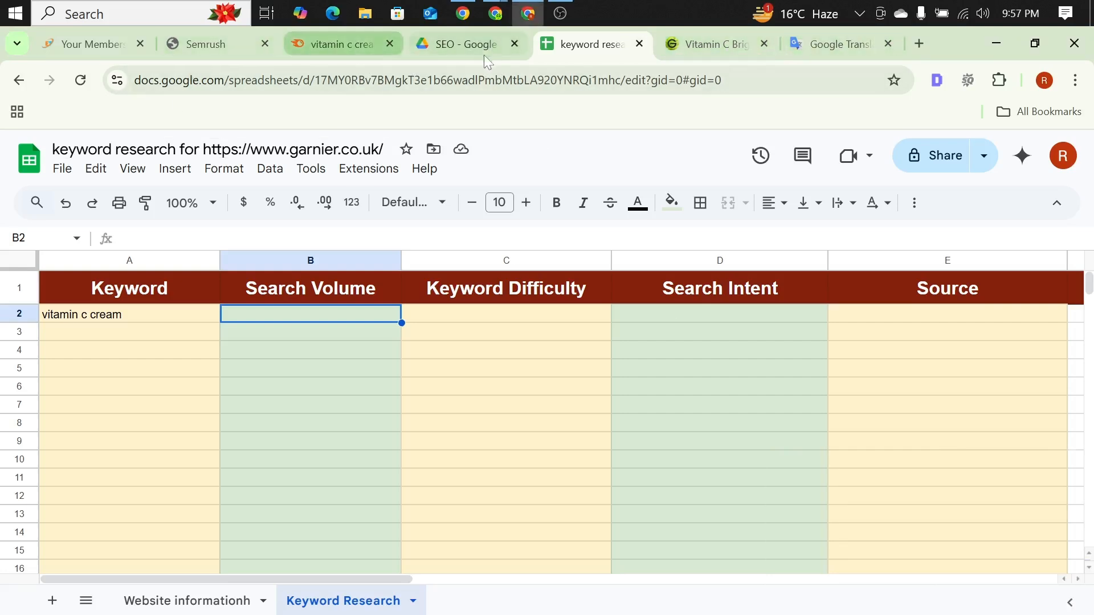
# Step: Check the Semrush metrics for "vitamin c cream" and enter search volume 1900 and keyword difficulty 21 in row 2 of the sheet
pyautogui.click(351, 43)
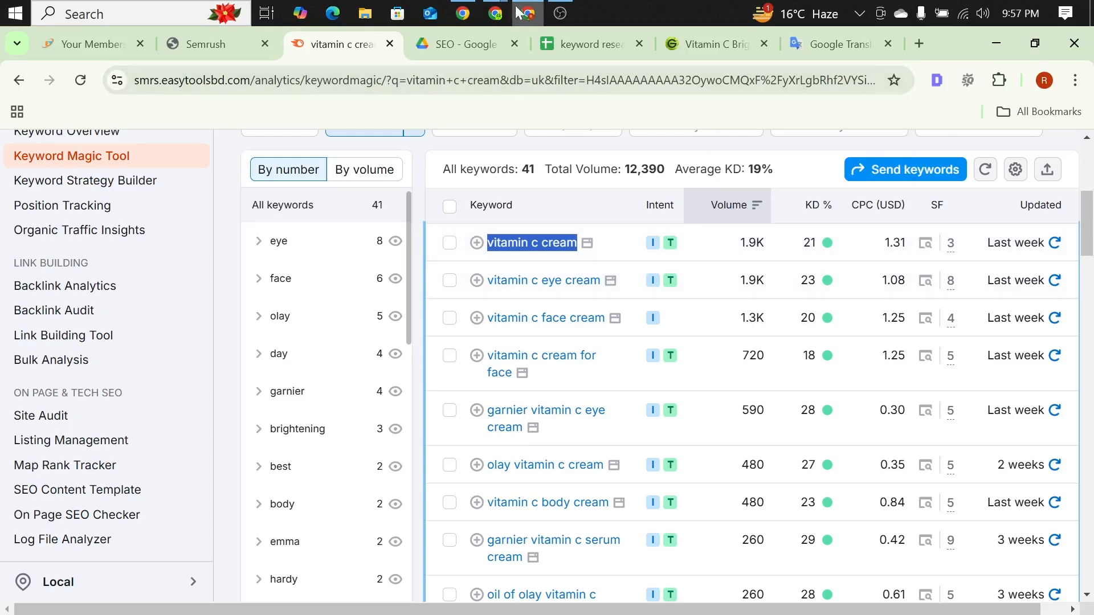
pyautogui.click(597, 46)
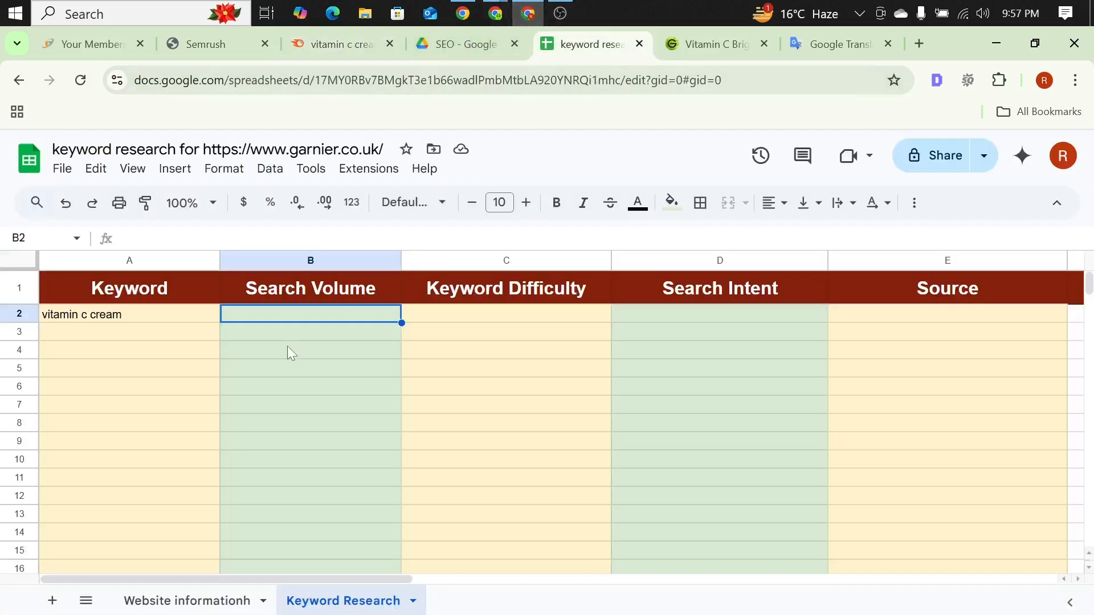
pyautogui.click(121, 238)
pyautogui.write('1')
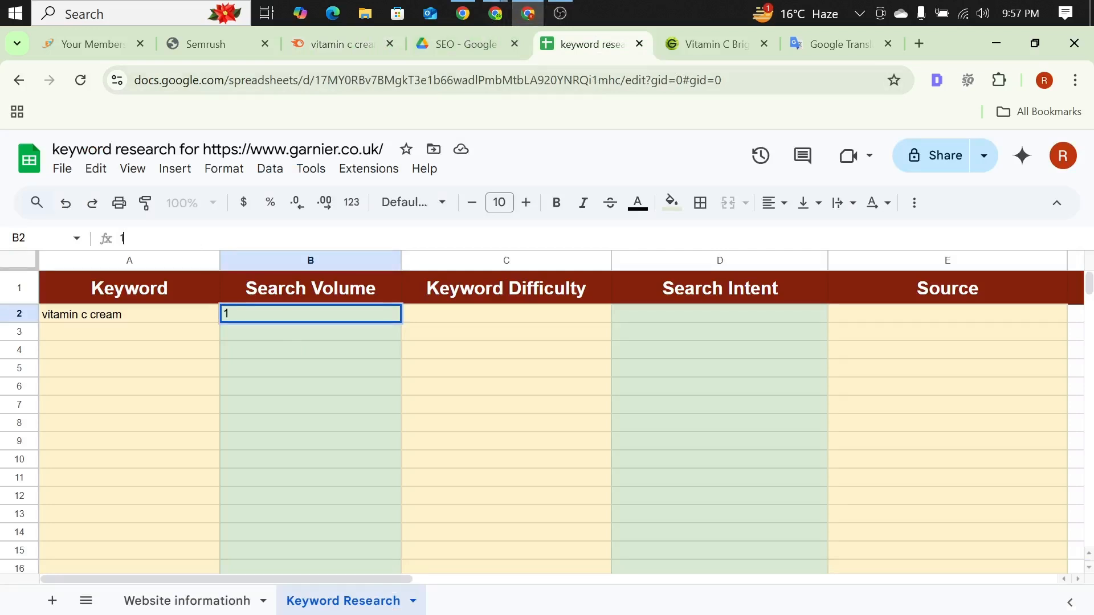
pyautogui.write('900')
pyautogui.click(407, 317)
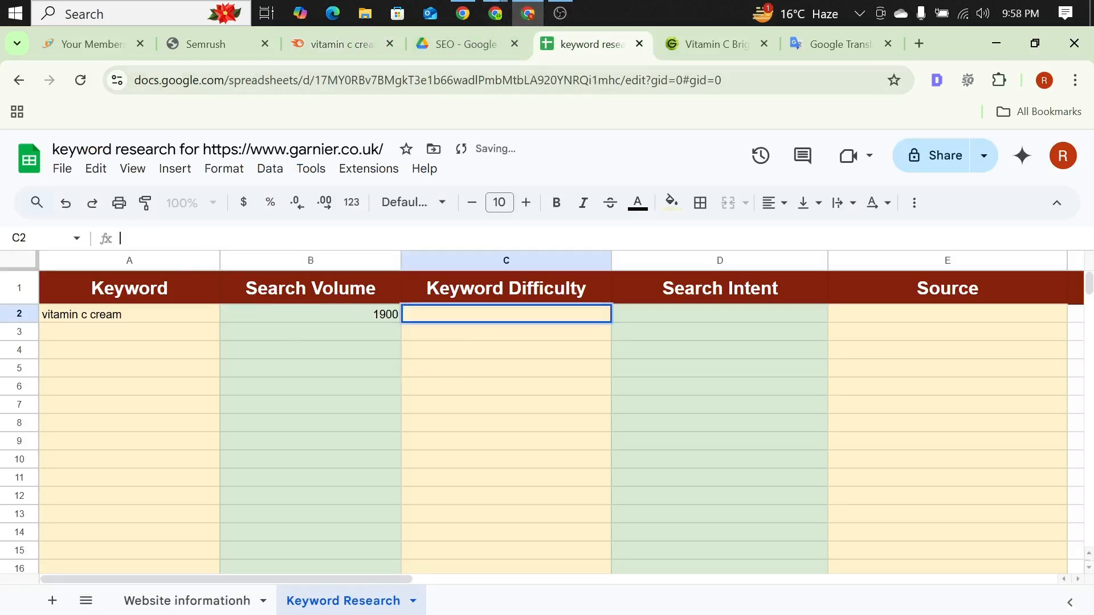
pyautogui.write('21')
# Step: Enter "I.....T" as the search intent for "vitamin c cream" in cell D2
pyautogui.click(713, 311)
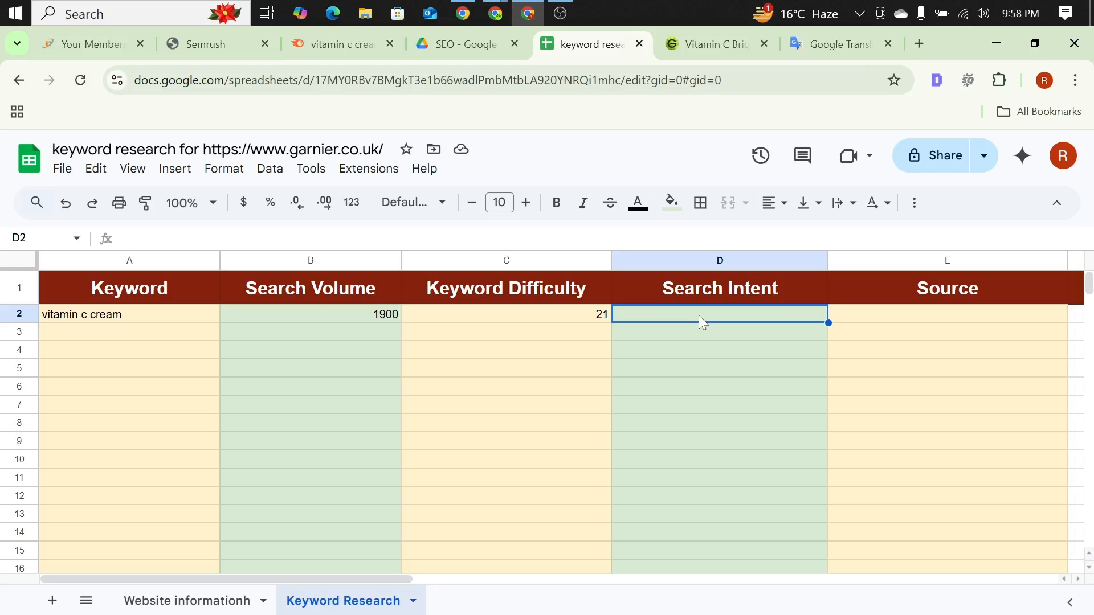
pyautogui.write('I')
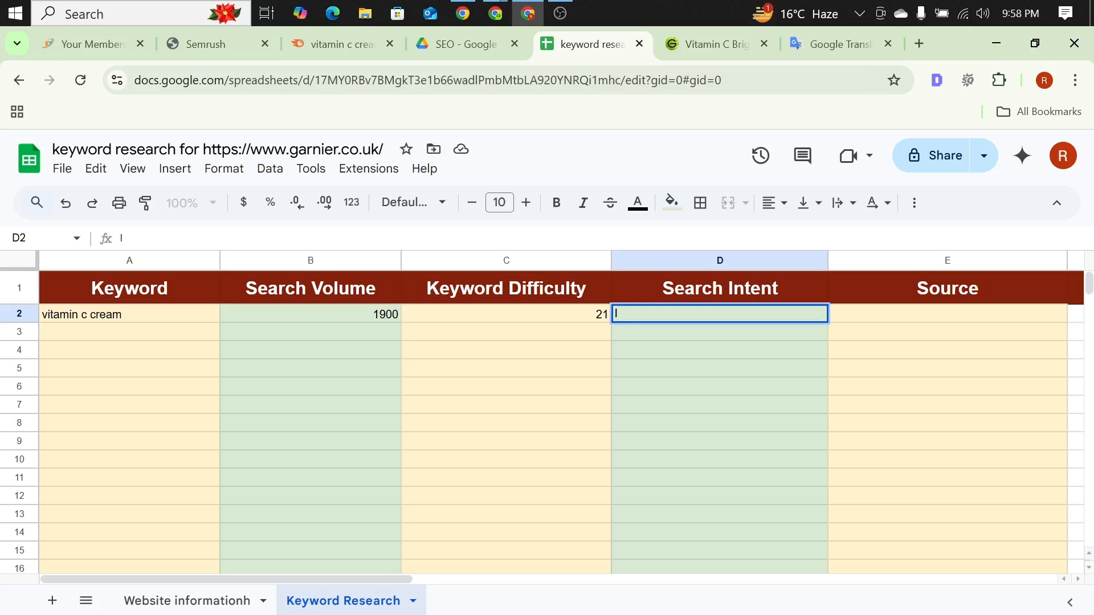
pyautogui.write('.....T')
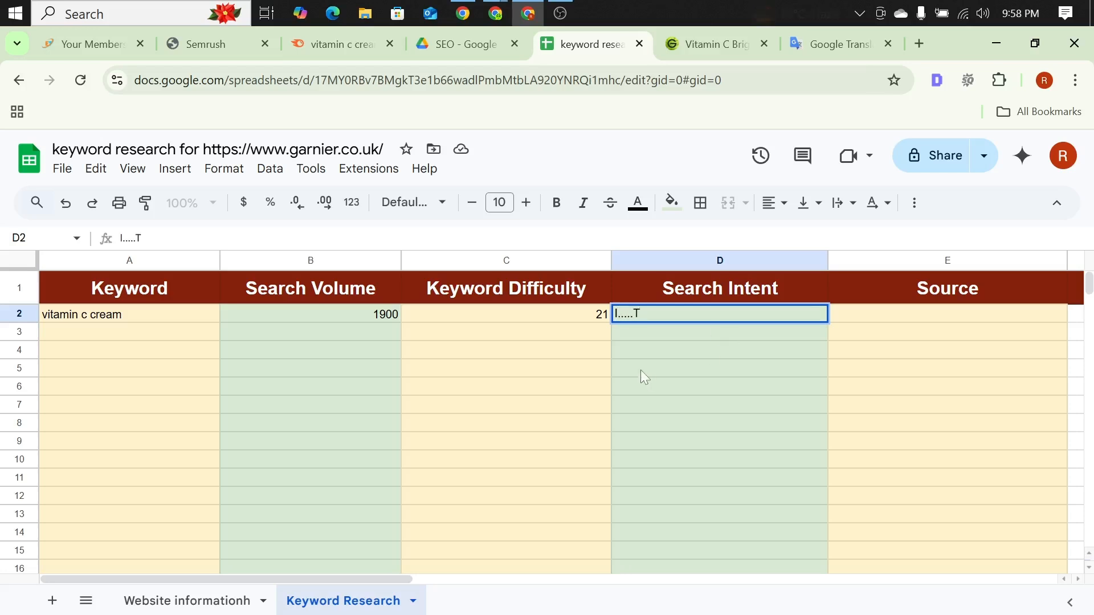
pyautogui.click(458, 329)
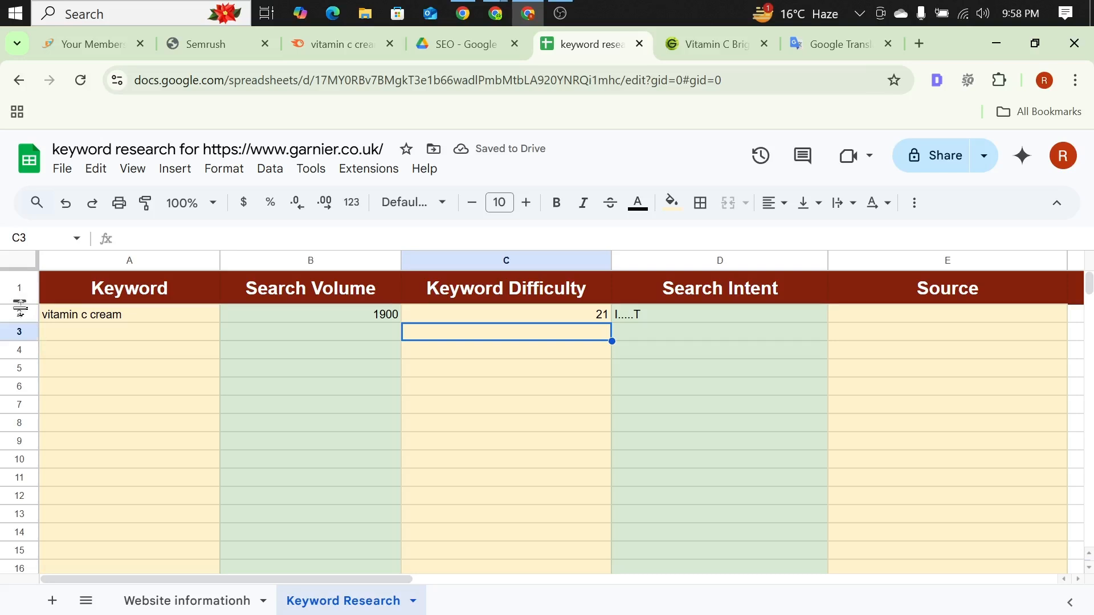
# Step: Center-align the contents of row 2 horizontally
pyautogui.click(18, 289)
pyautogui.click(191, 403)
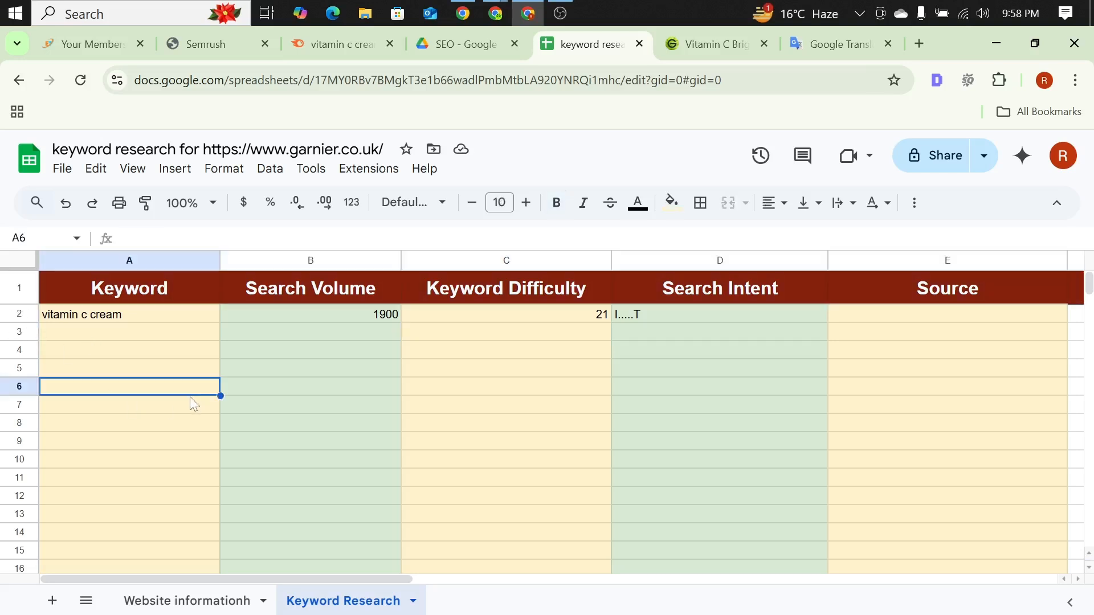
pyautogui.click(11, 314)
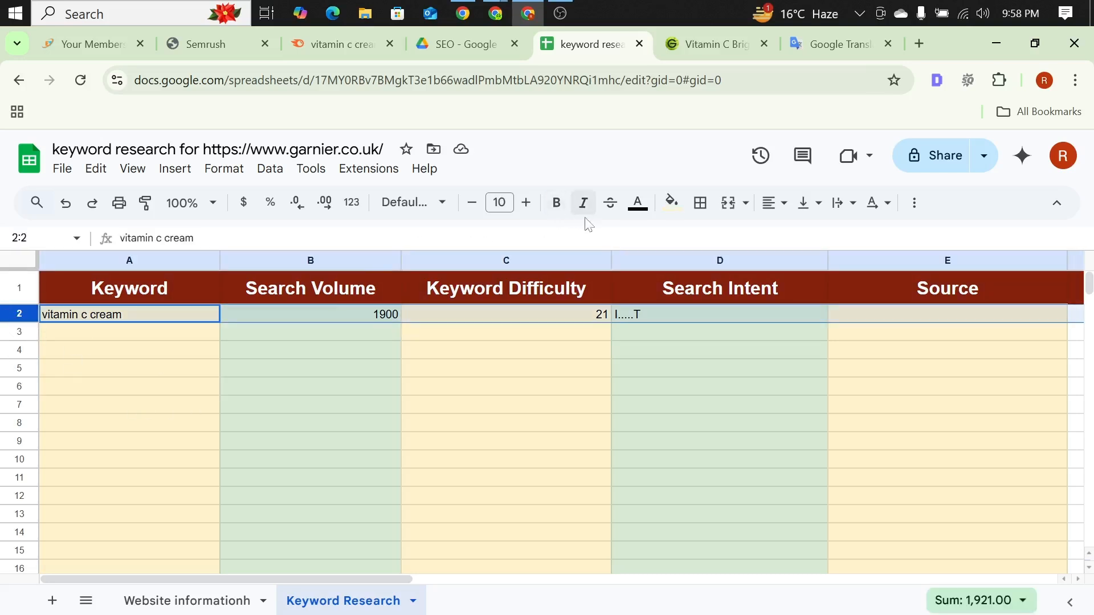
pyautogui.click(784, 205)
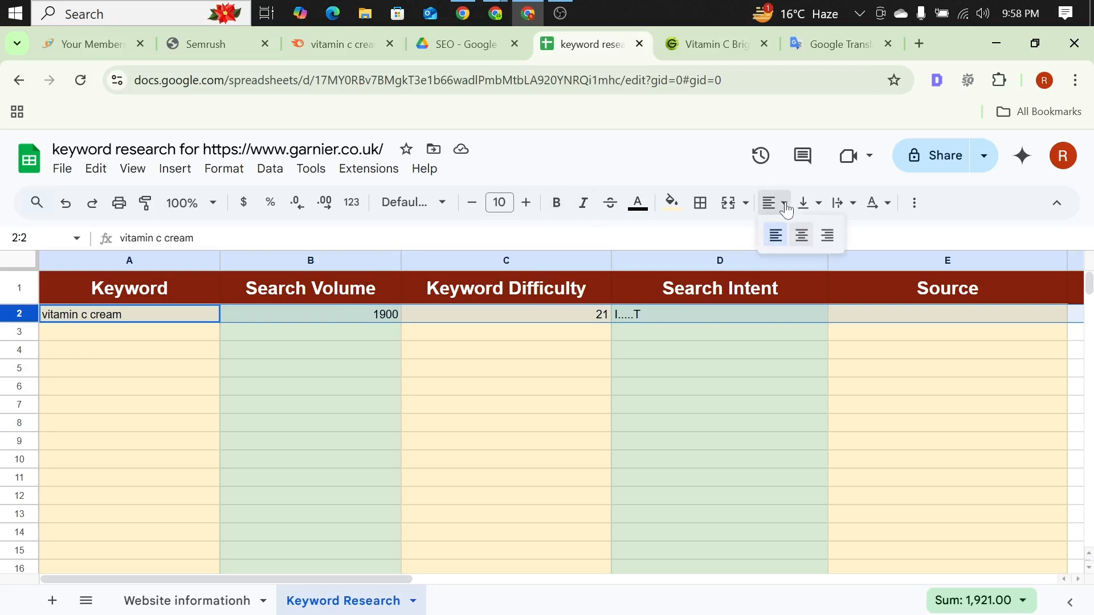
pyautogui.click(802, 236)
pyautogui.click(394, 428)
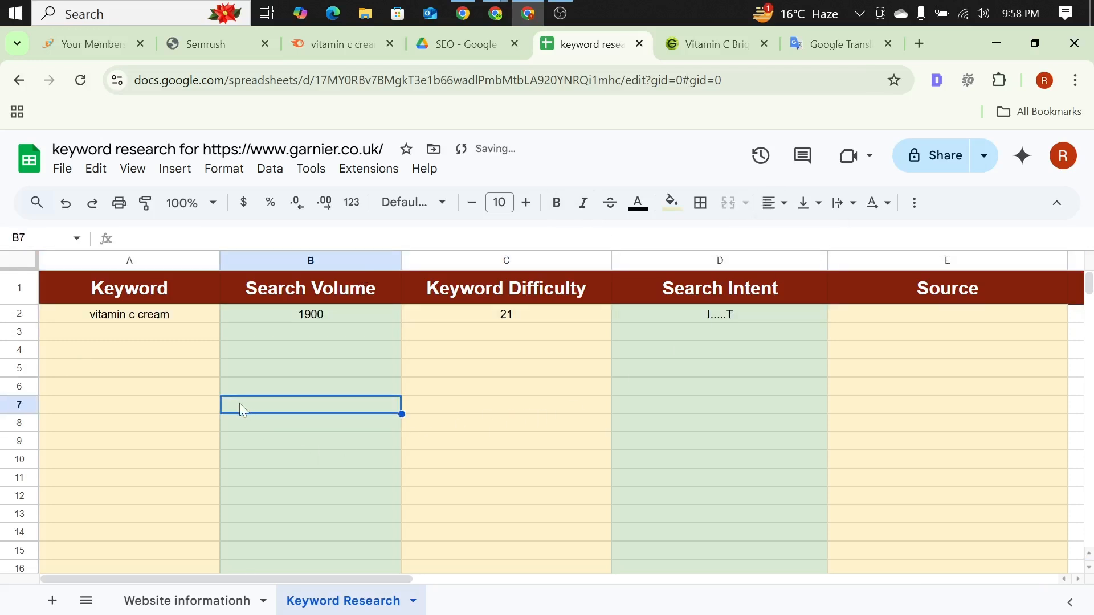
# Step: Enter "Semrush" as the source for "vitamin c cream" in cell E2
pyautogui.click(101, 333)
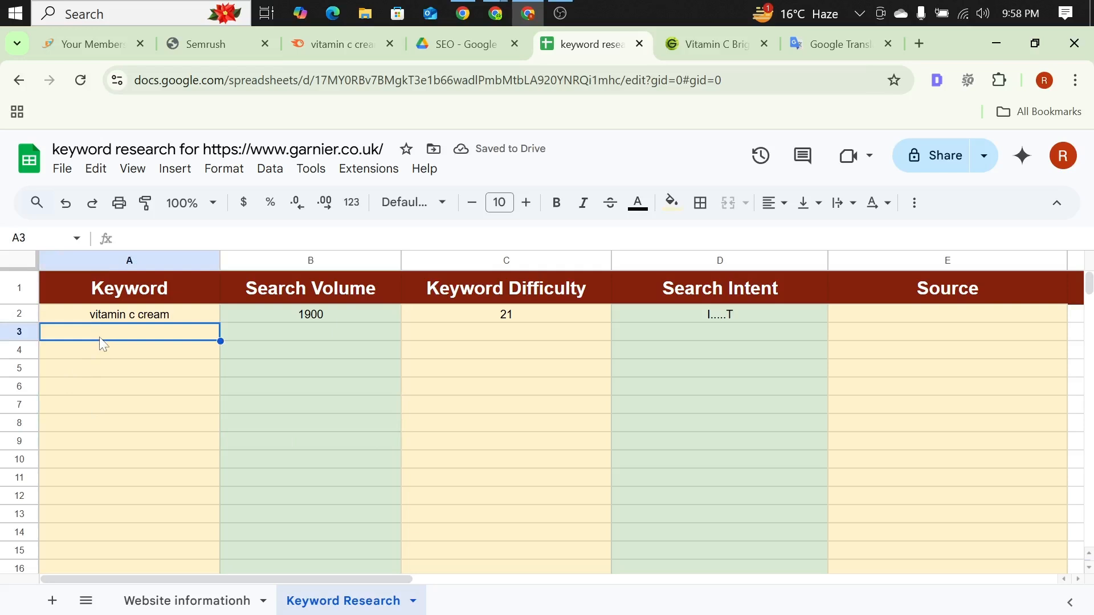
pyautogui.click(863, 315)
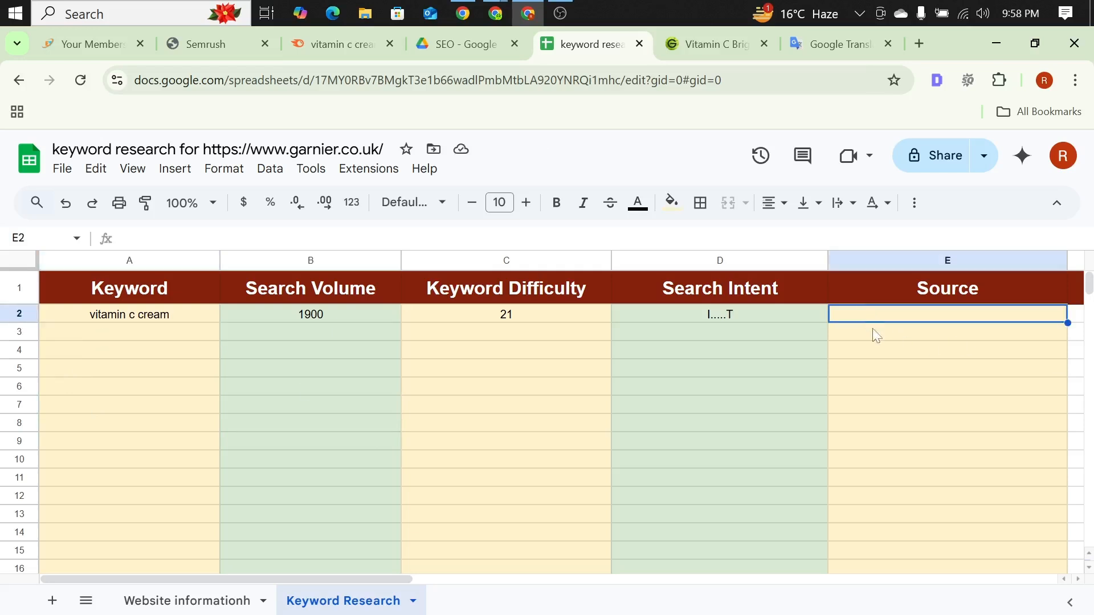
pyautogui.press('Return')
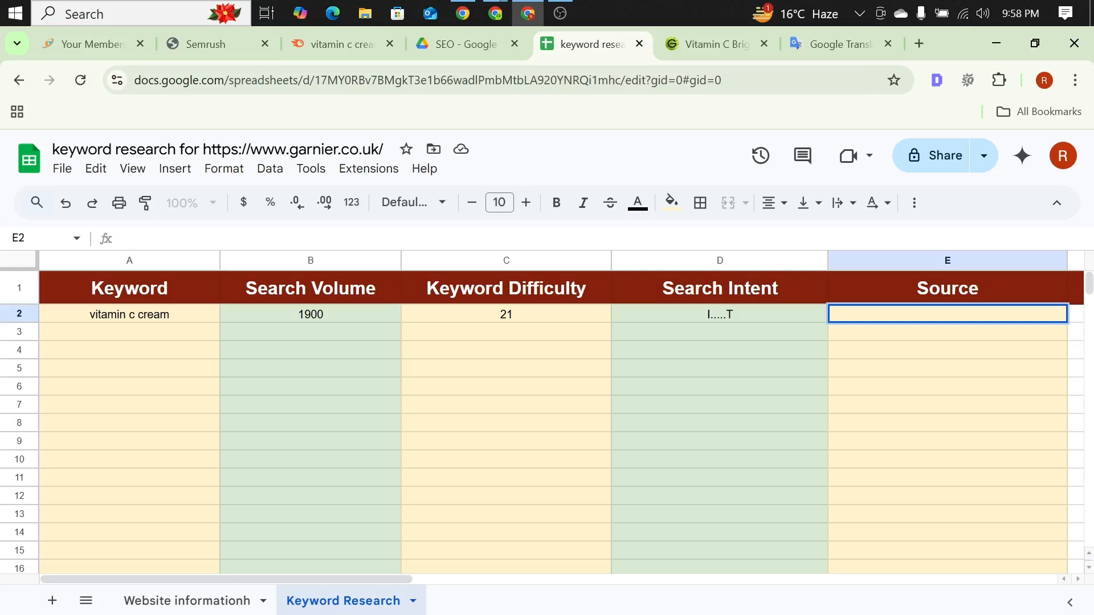
pyautogui.write('Semrush')
pyautogui.click(164, 338)
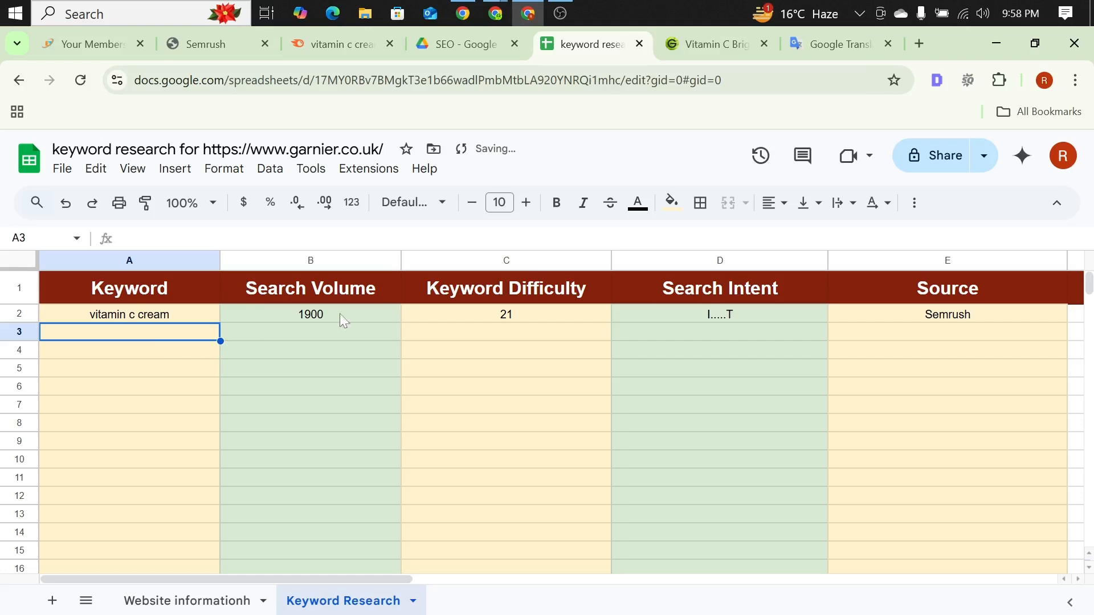
# Step: Copy the keyword "vitamin c face cream" from the Semrush list and paste it into cell A3 of the Keyword Research sheet
pyautogui.click(383, 48)
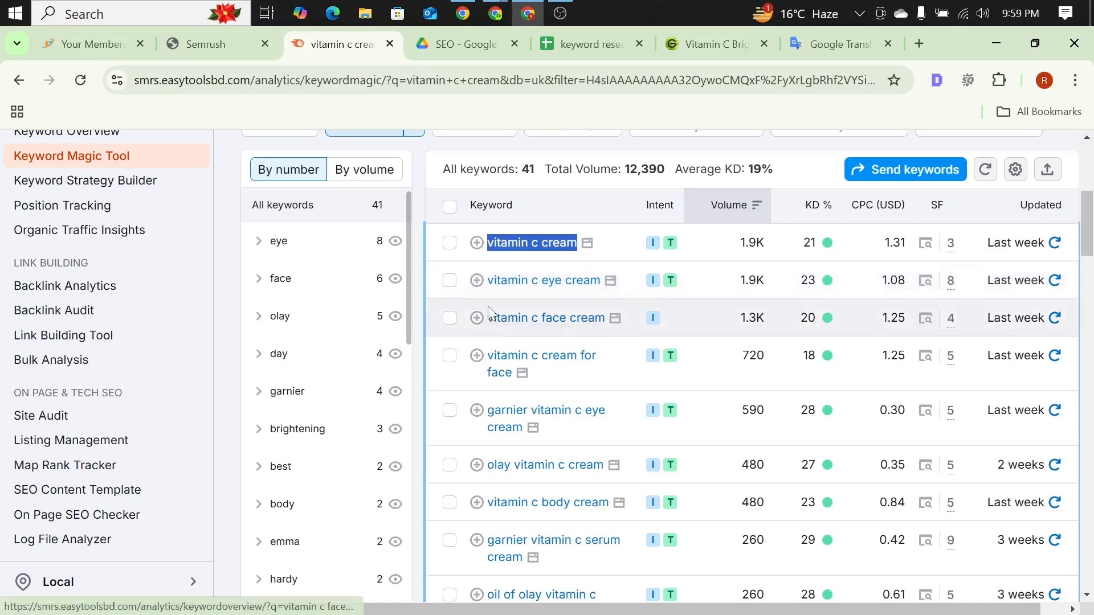
pyautogui.moveTo(488, 318); pyautogui.dragTo(605, 317)
pyautogui.hotkey('ctrl', 'c')
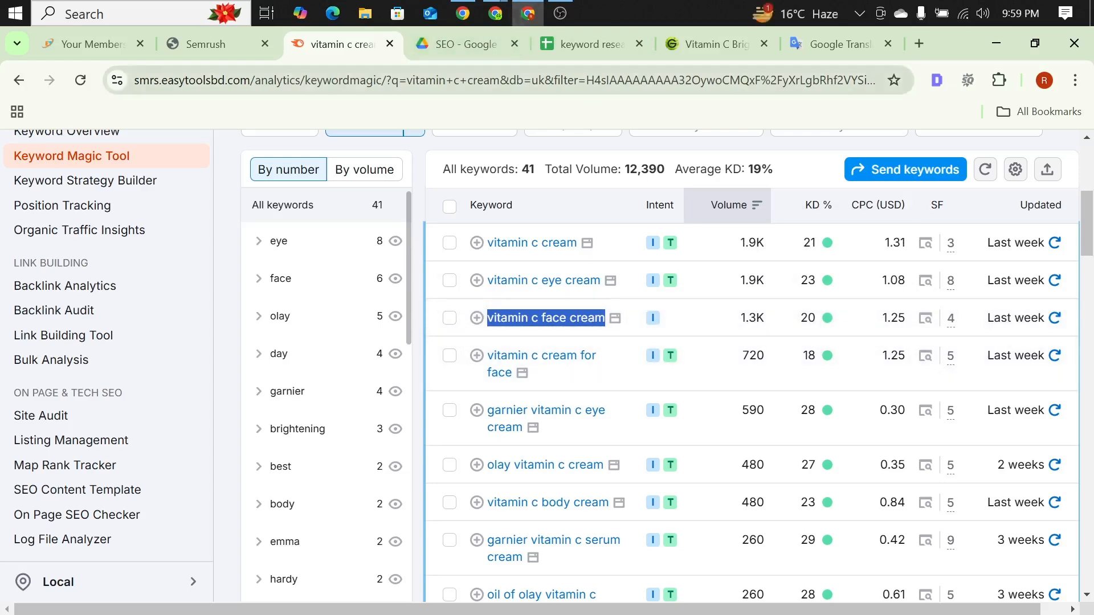
pyautogui.click(618, 40)
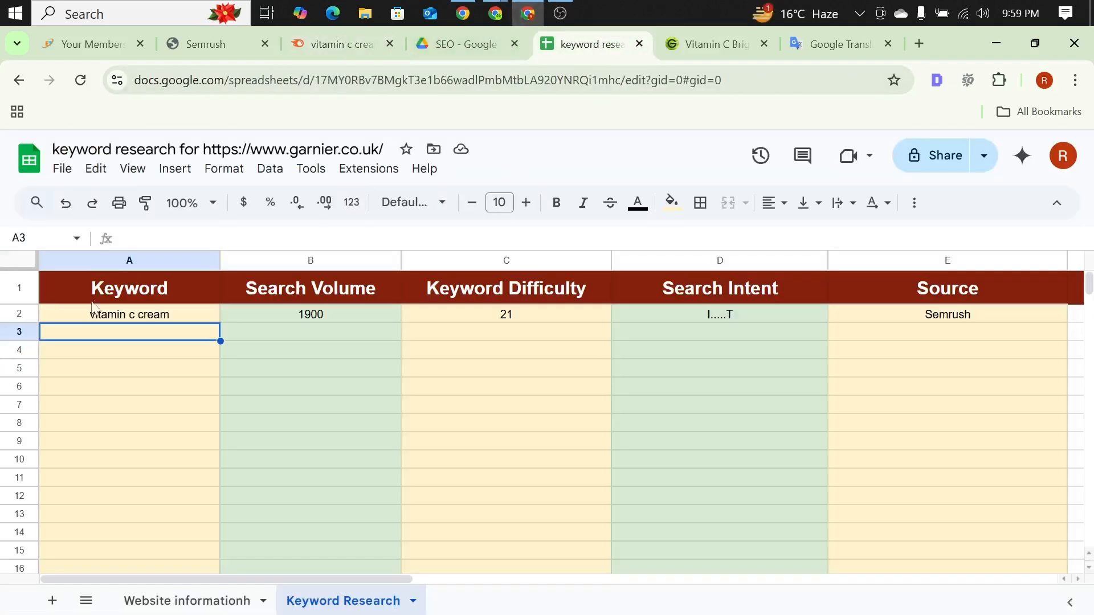
pyautogui.click(120, 238)
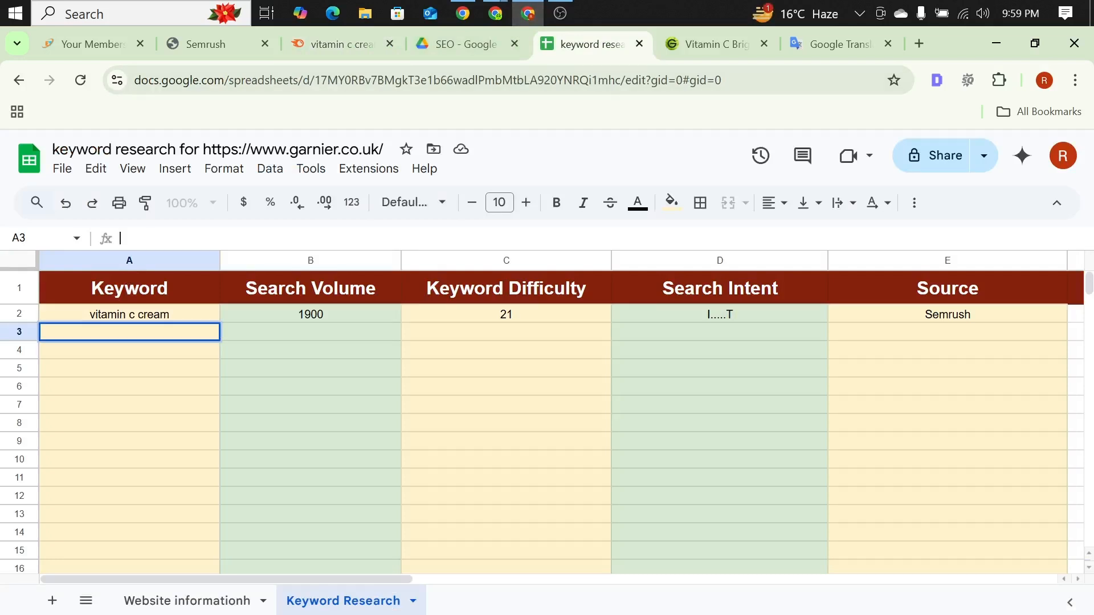
pyautogui.hotkey('ctrl', 'v')
# Step: Enter search volume 1300 and keyword difficulty 20 for "vitamin c face cream" in row 3
pyautogui.click(293, 338)
pyautogui.click(120, 238)
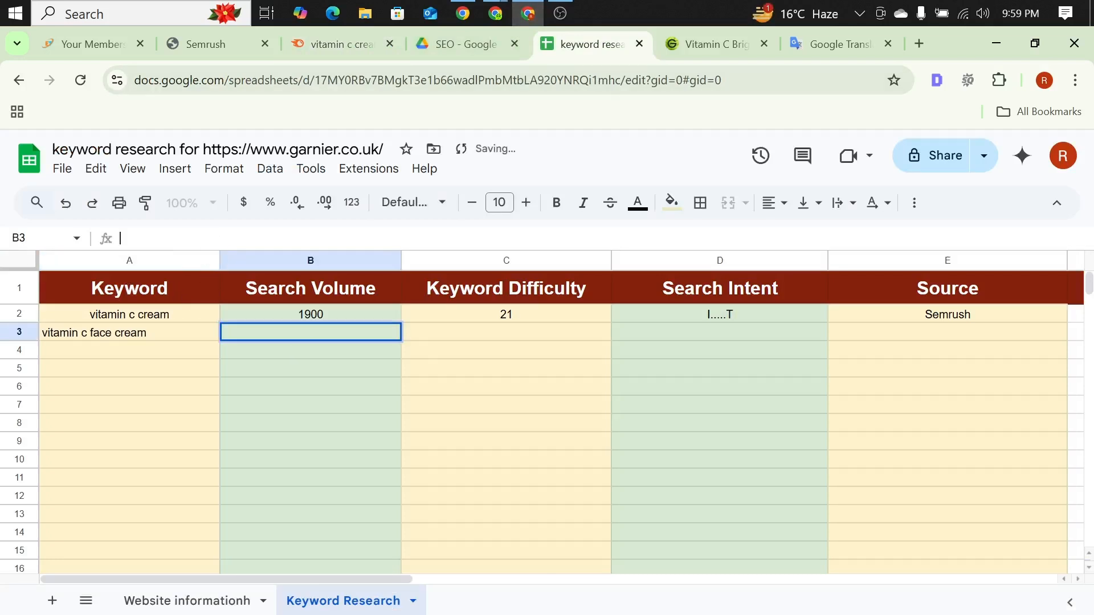
pyautogui.write('1300')
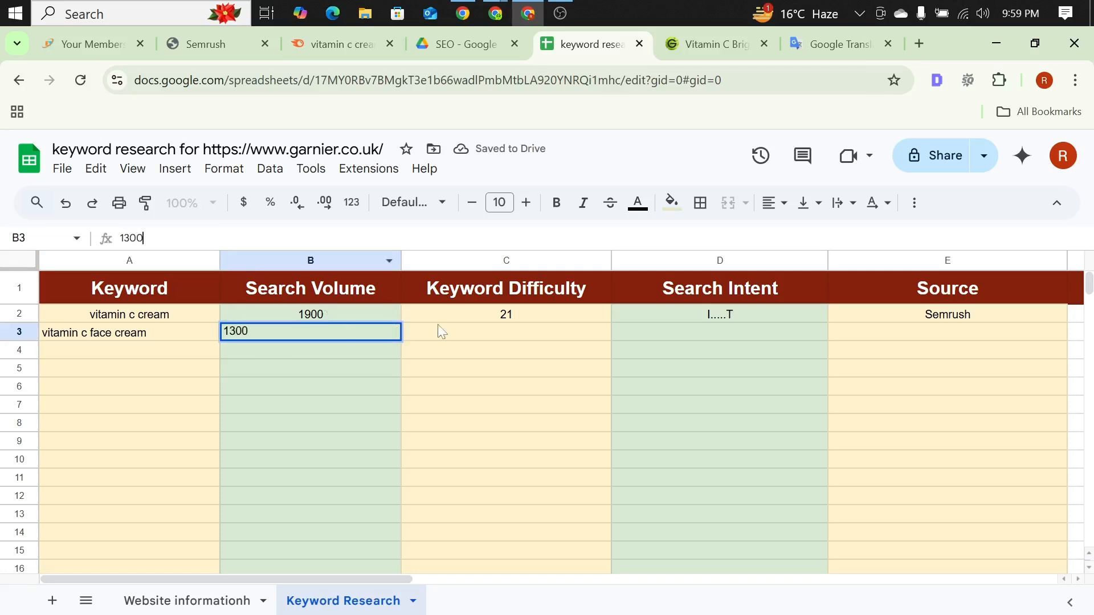
pyautogui.press('Tab')
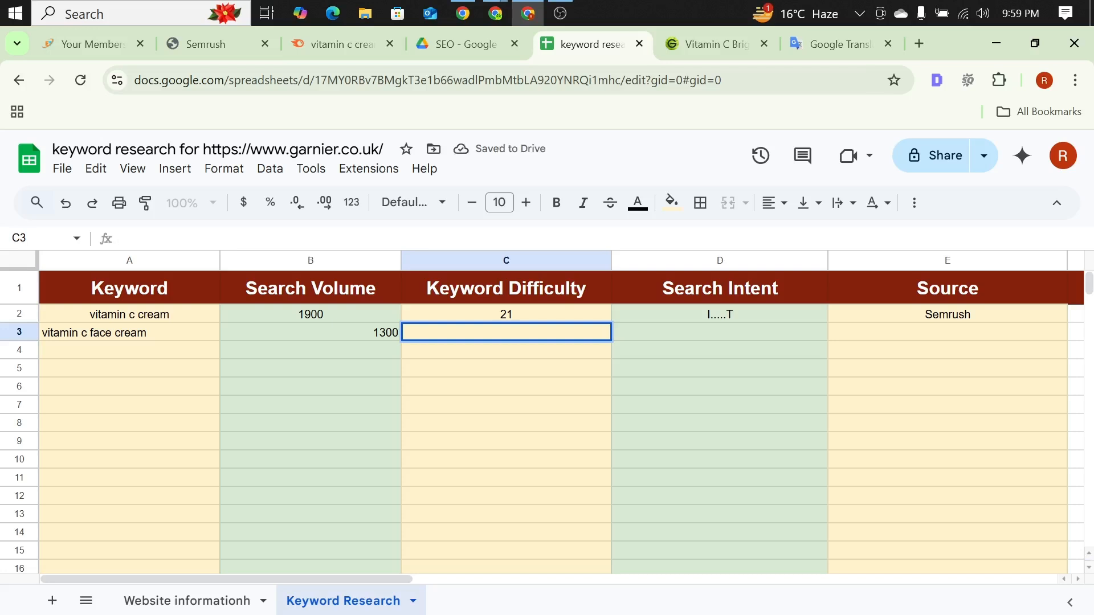
pyautogui.write('20')
pyautogui.press('Tab')
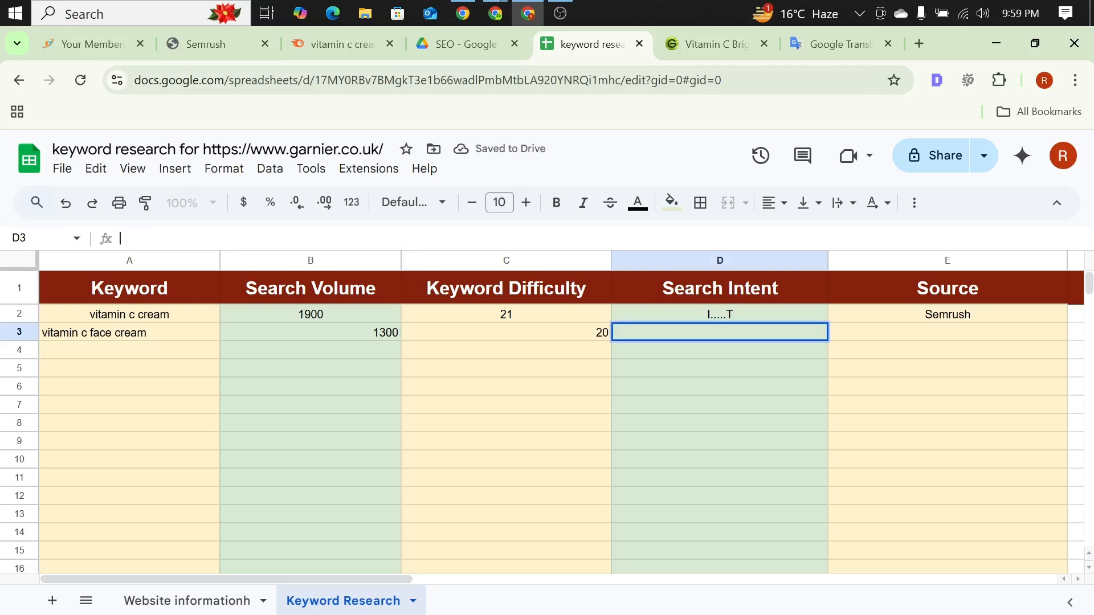
# Step: Enter "I" as the search intent and "Semrush" as the source for "vitamin c face cream" in row 3
pyautogui.write('I')
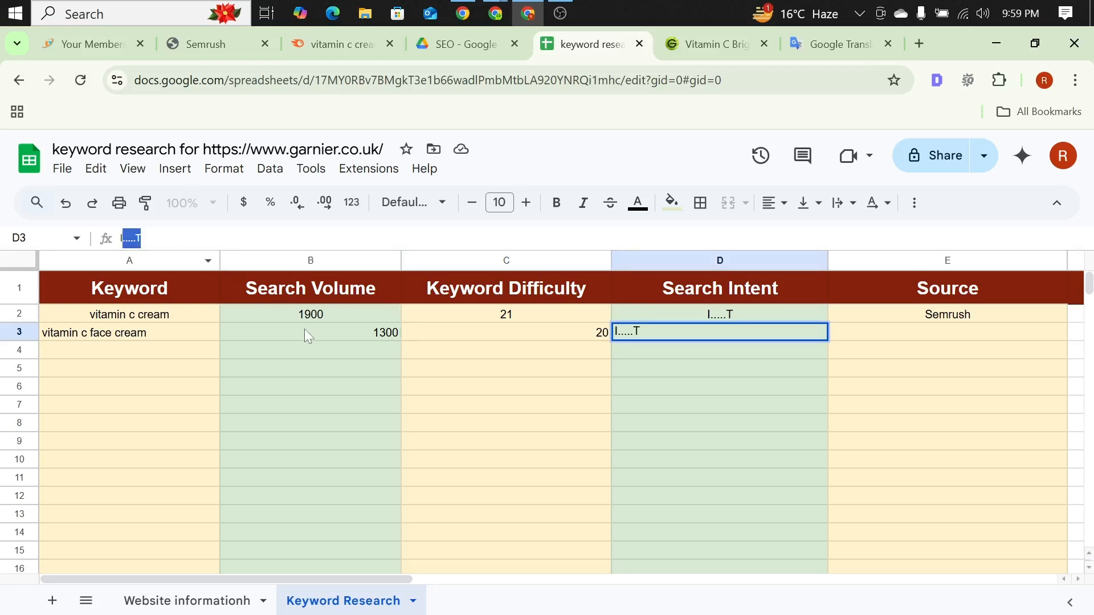
pyautogui.press('BackSpace')
pyautogui.click(556, 409)
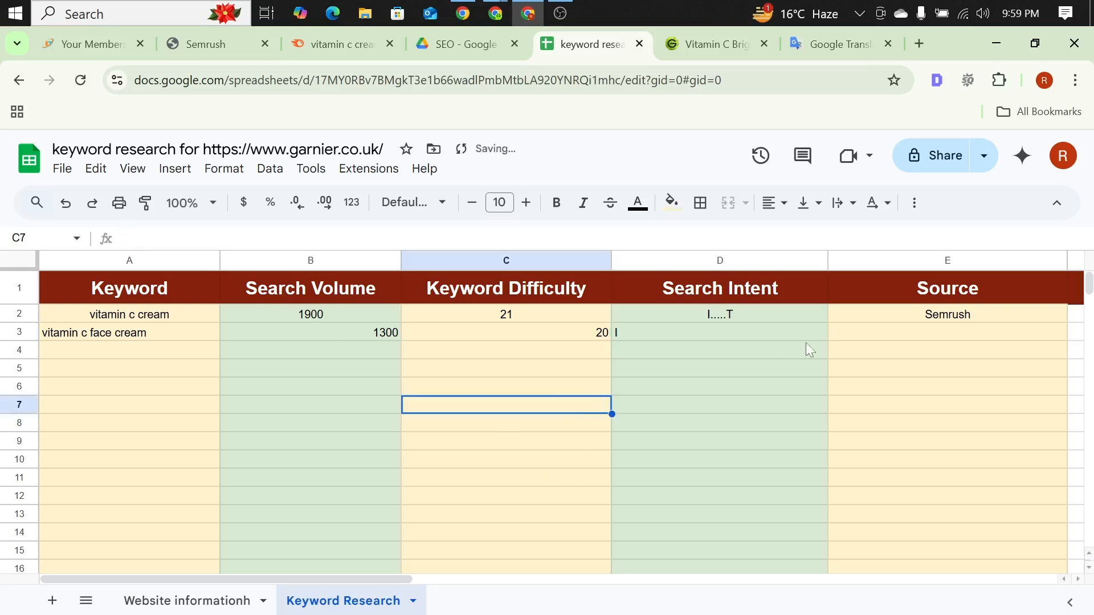
pyautogui.click(887, 335)
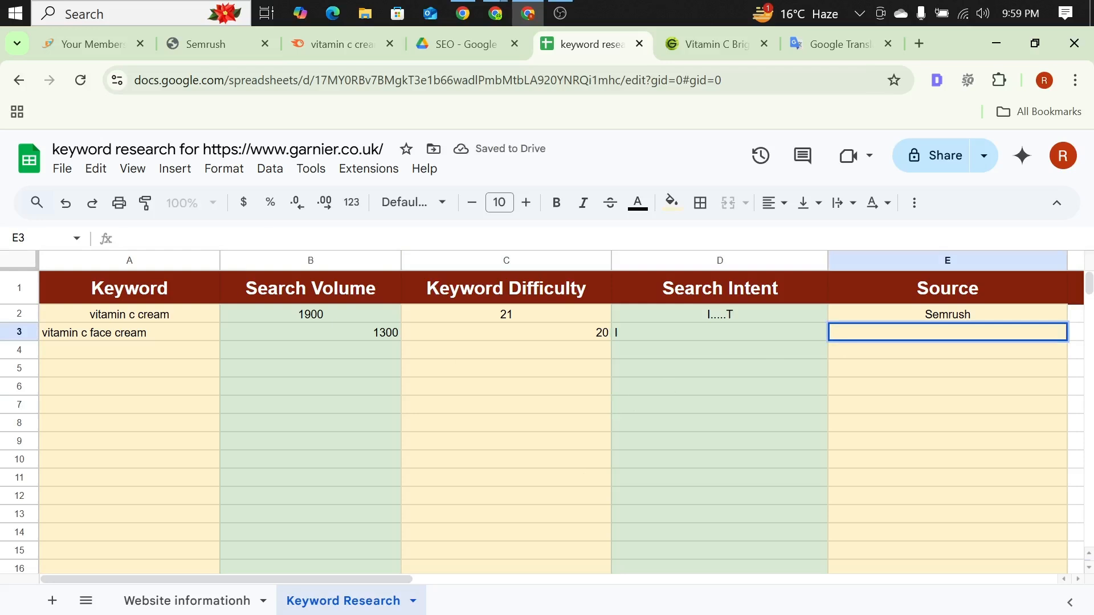
pyautogui.write('s')
pyautogui.press('BackSpace')
pyautogui.write('S')
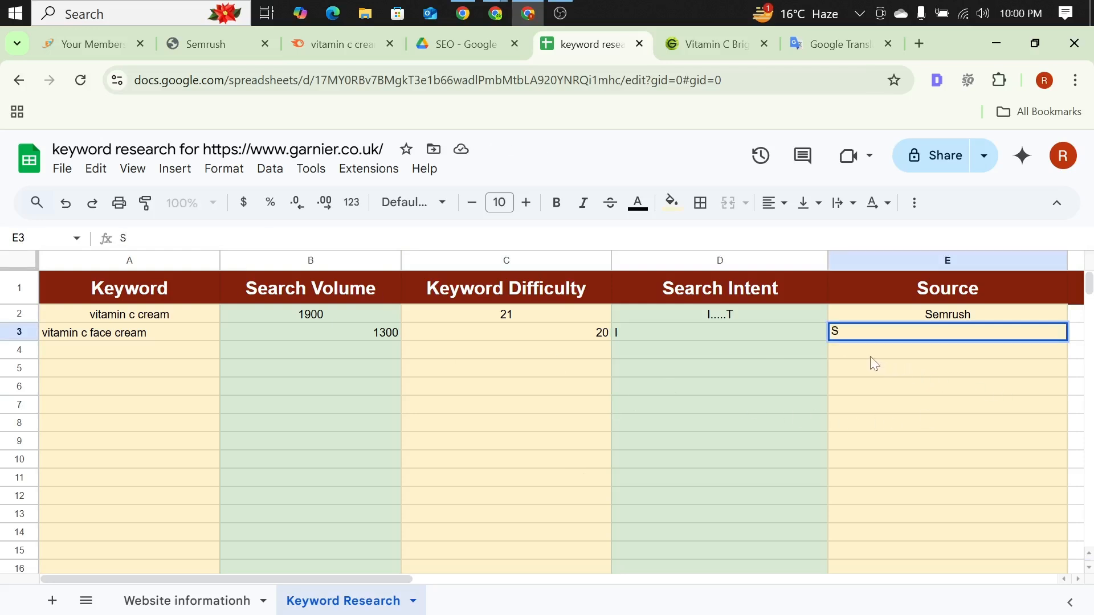
pyautogui.write('e')
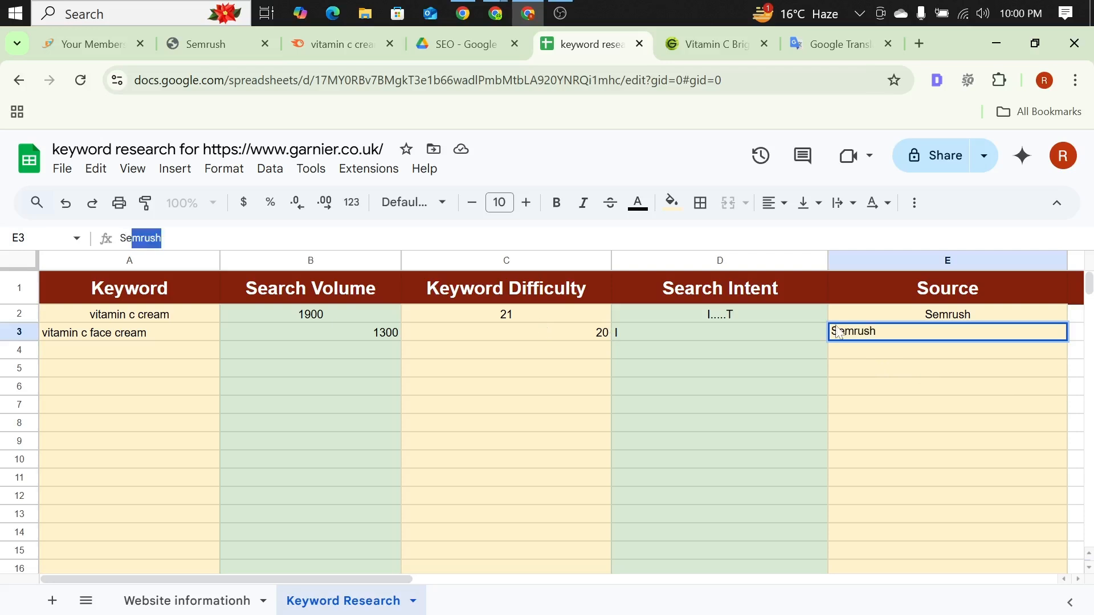
pyautogui.click(550, 405)
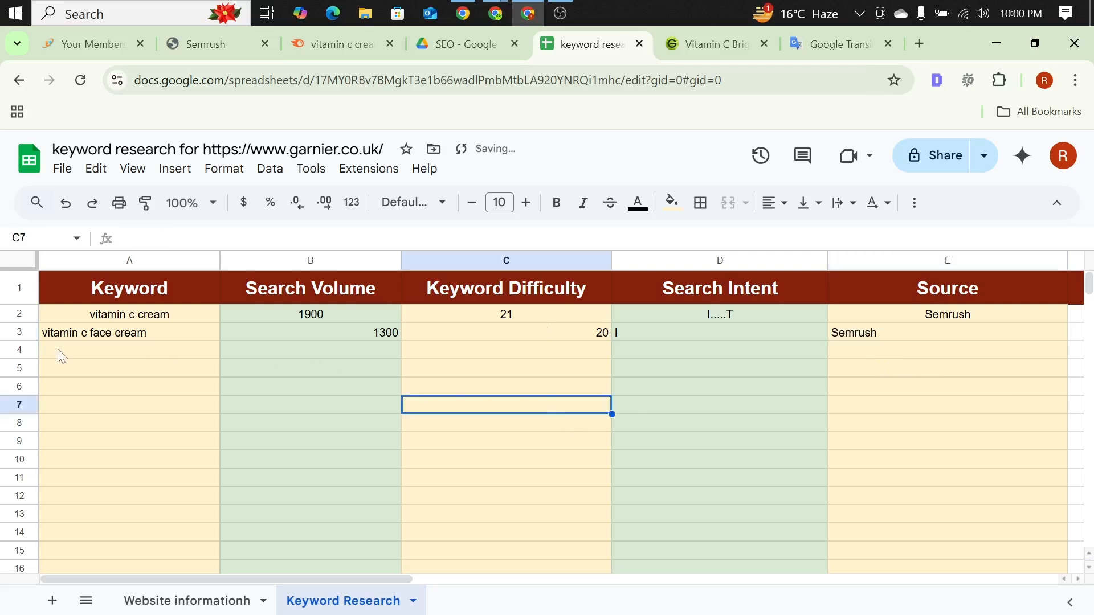
# Step: Center-align the contents of row 3 horizontally
pyautogui.click(21, 334)
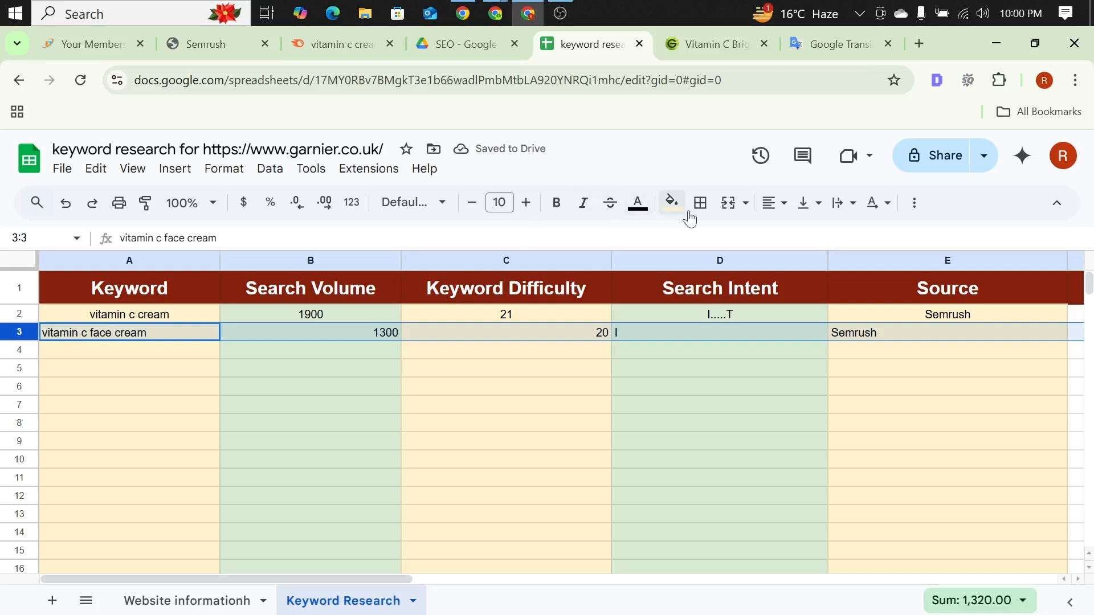
pyautogui.click(770, 202)
pyautogui.click(796, 234)
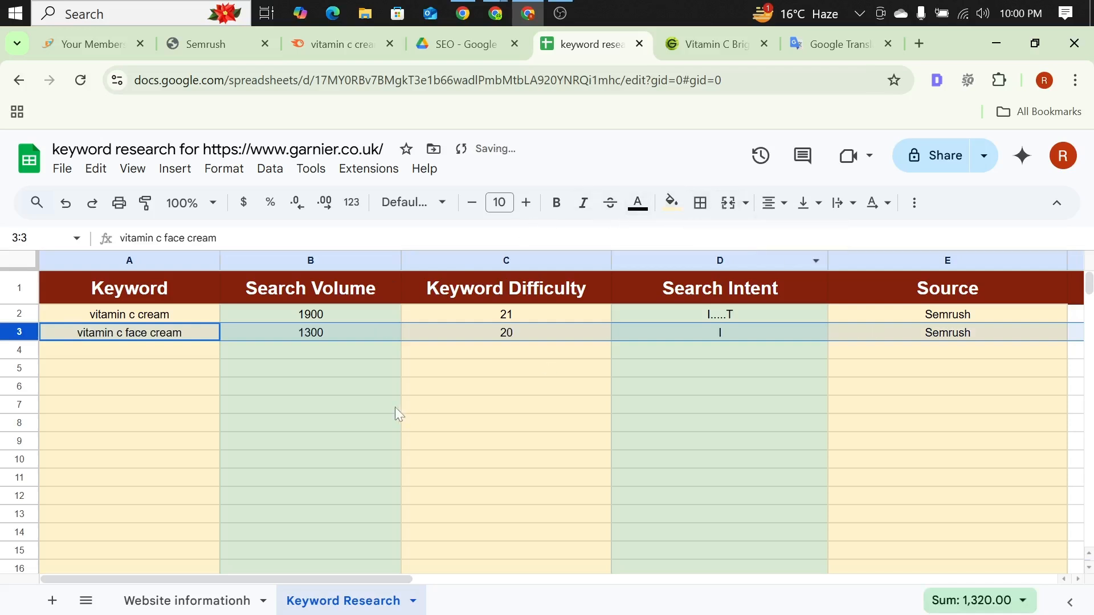
pyautogui.click(393, 407)
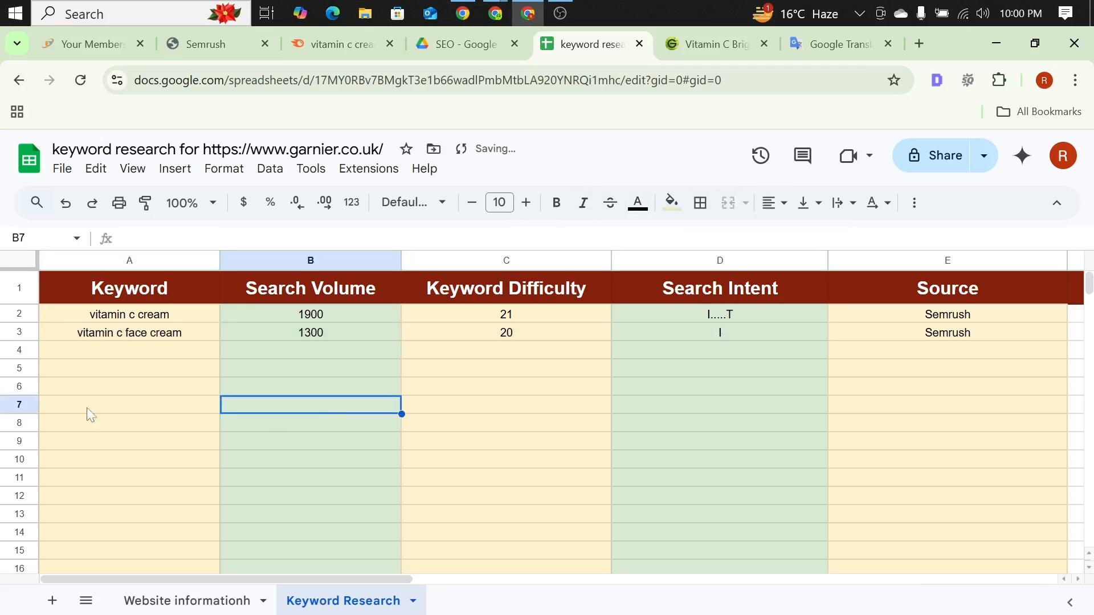
# Step: Copy the keyword "vitamin c cream for face" from the Semrush list and paste it into cell A4 of the Keyword Research sheet
pyautogui.click(387, 38)
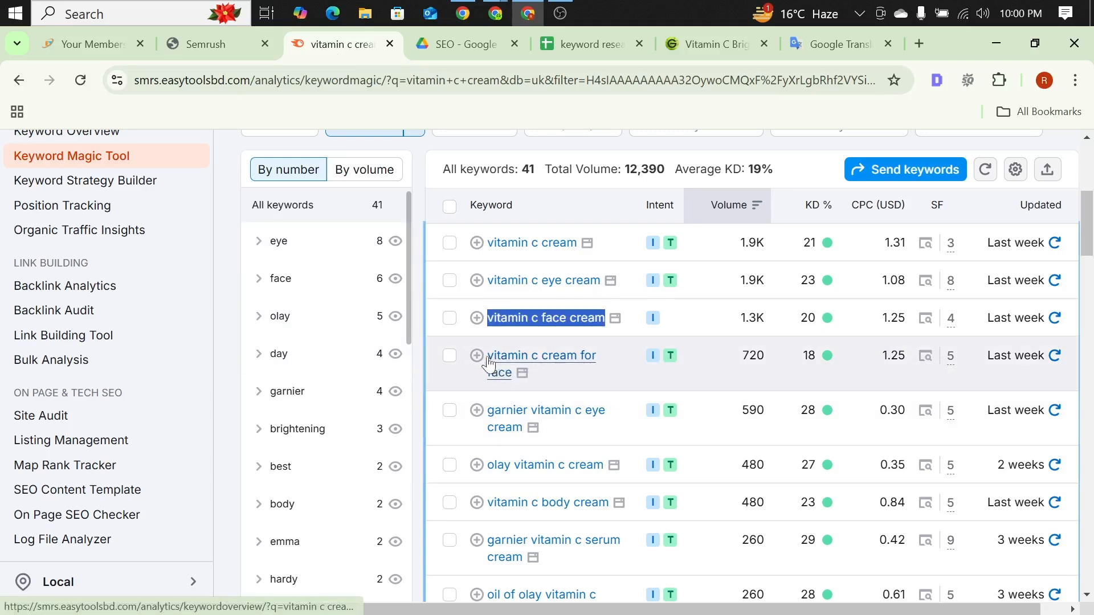
pyautogui.moveTo(489, 357); pyautogui.dragTo(512, 374)
pyautogui.hotkey('ctrl', 'c')
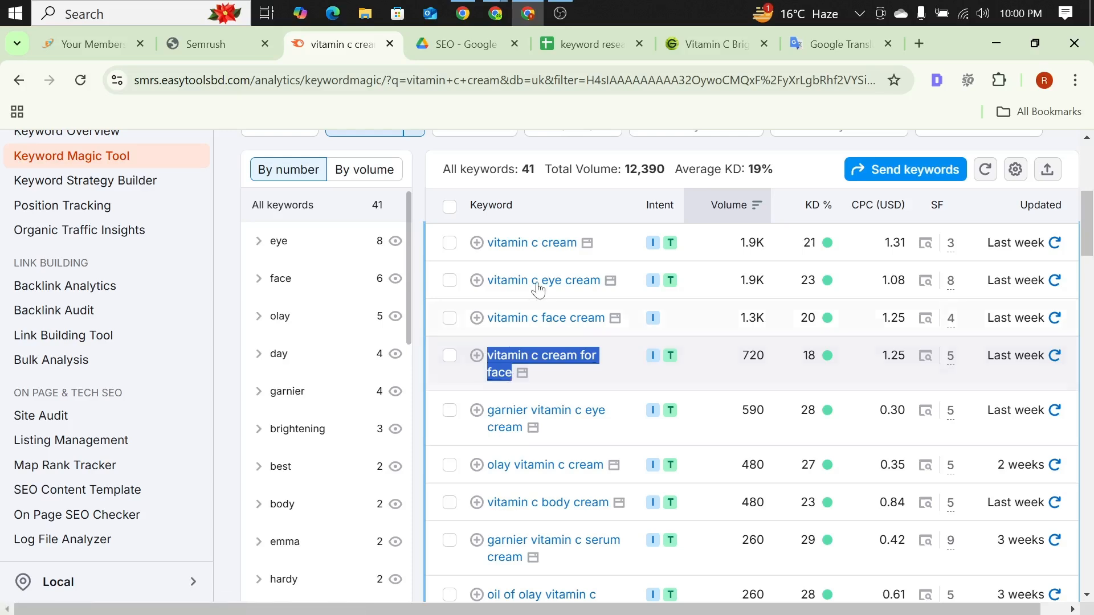
pyautogui.click(586, 46)
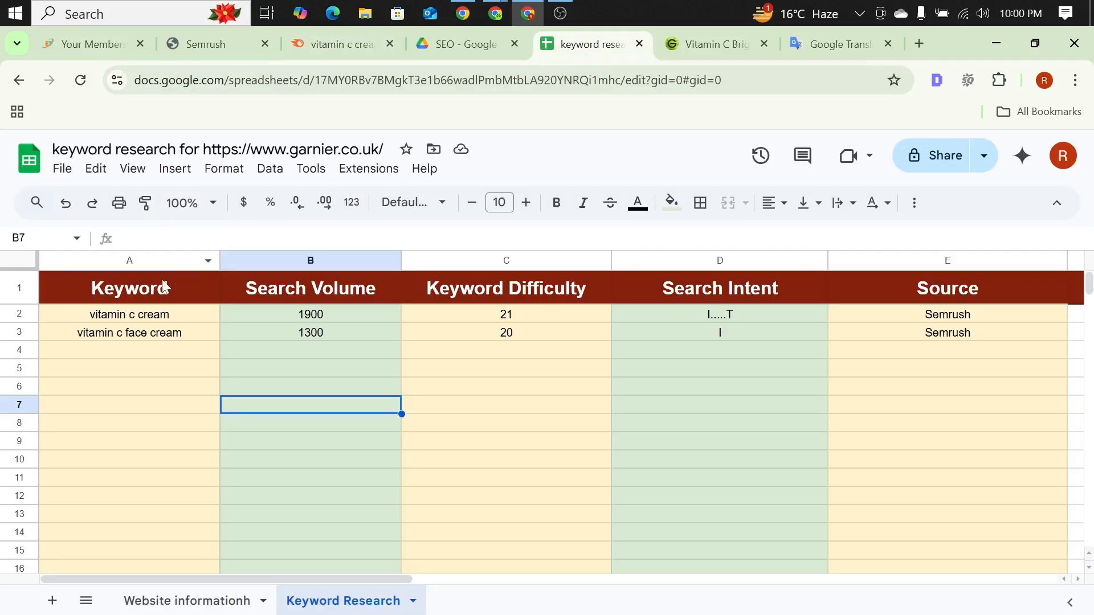
pyautogui.click(111, 356)
pyautogui.hotkey('ctrl', 'v')
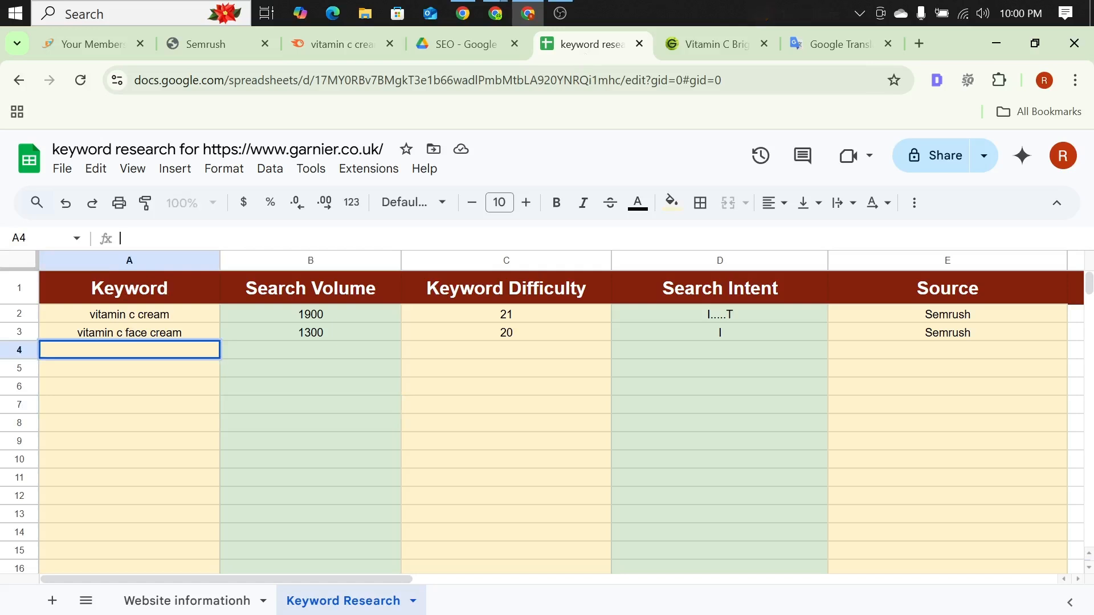
# Step: Enter search volume 720 and keyword difficulty 18 for "vitamin c cream for face" in row 4
pyautogui.click(270, 357)
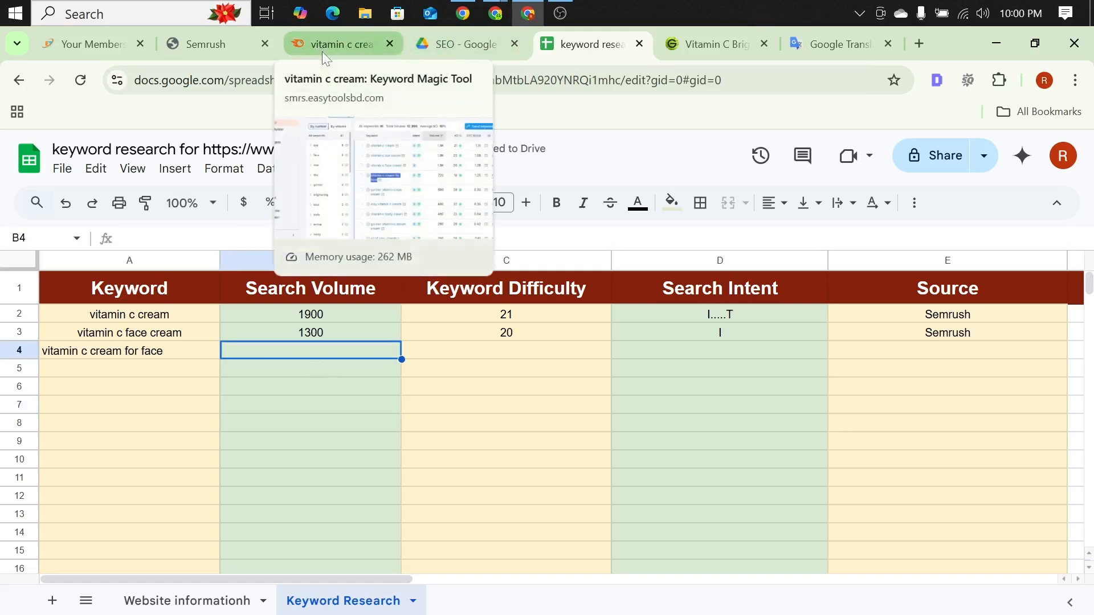
pyautogui.write('72')
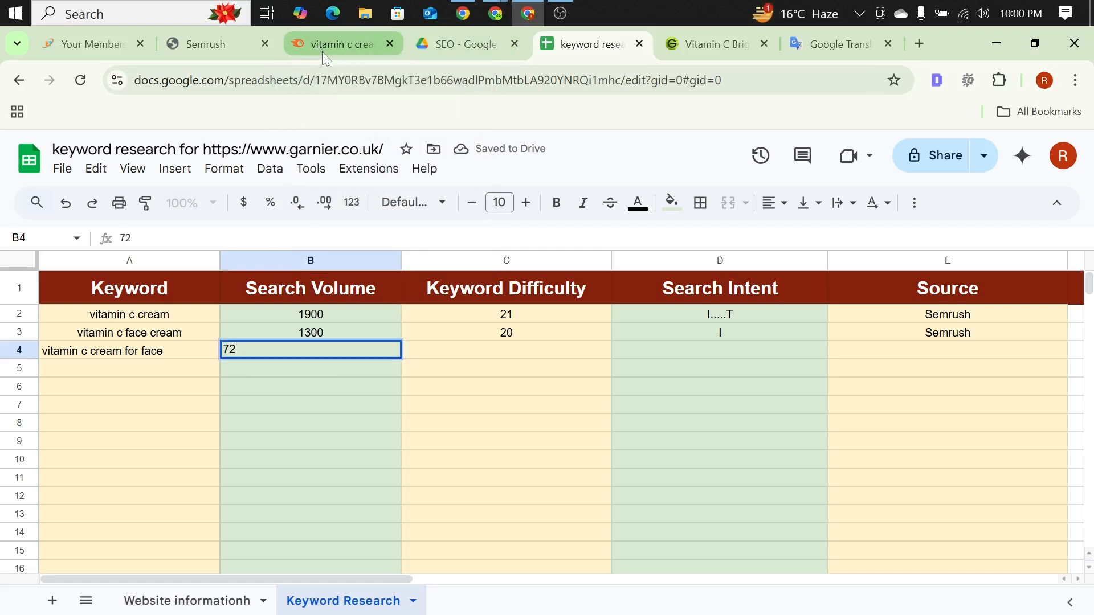
pyautogui.write('0')
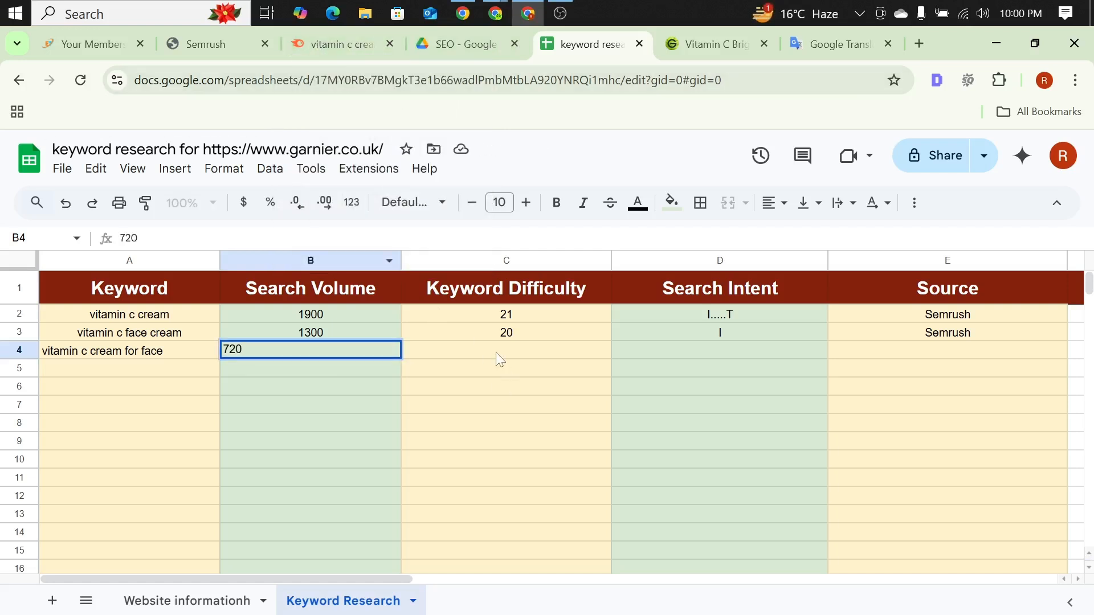
pyautogui.click(497, 359)
pyautogui.press('Return')
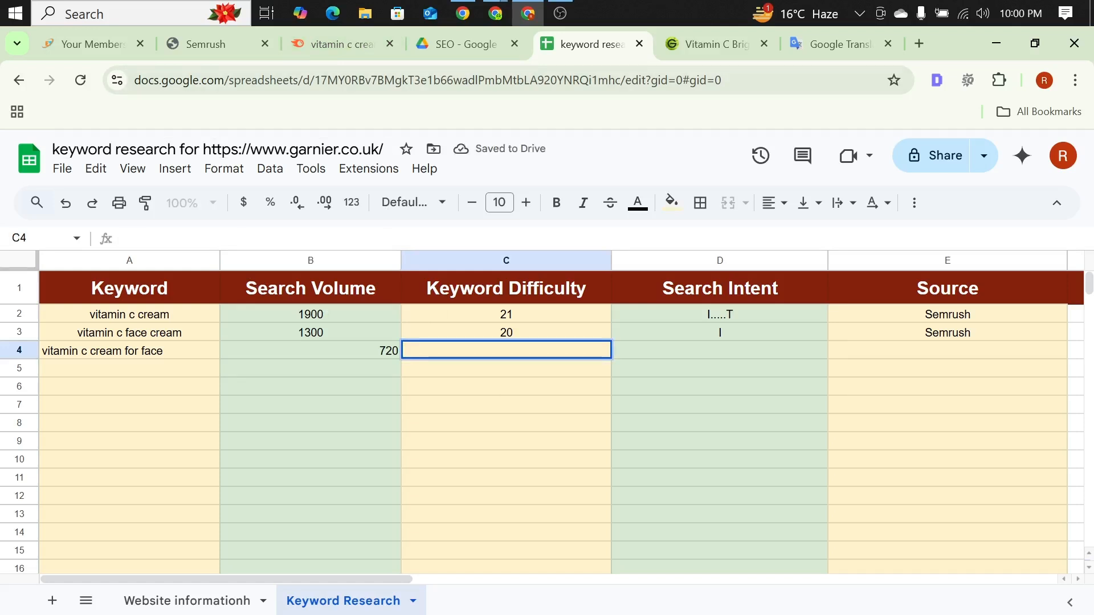
pyautogui.write('18')
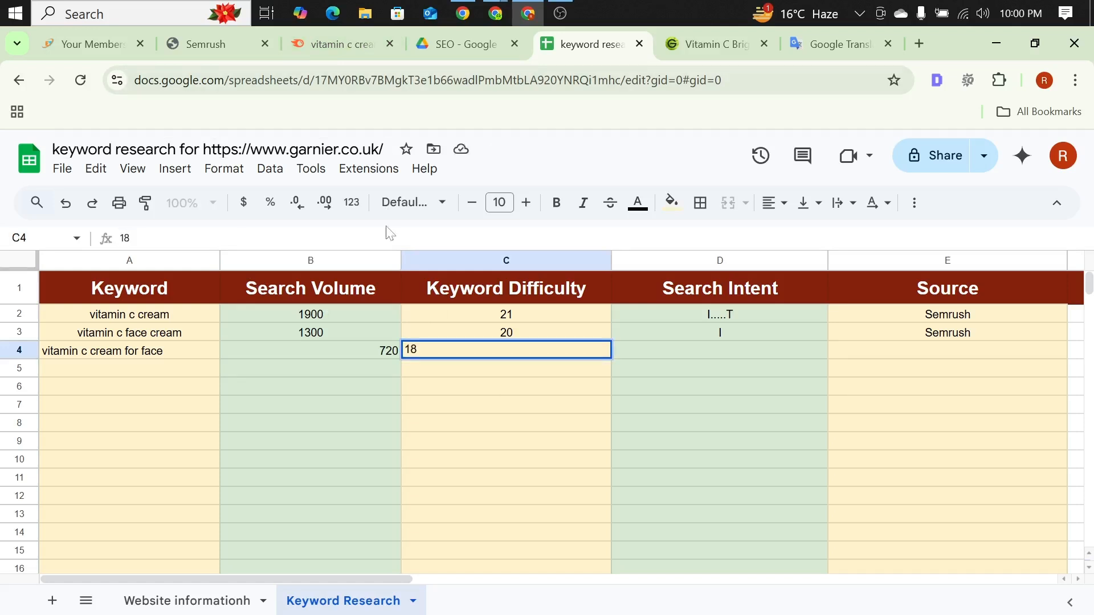
# Step: Enter "I.....T" as the search intent and "Semrush" as the source for "vitamin c cream for face" in row 4
pyautogui.click(700, 350)
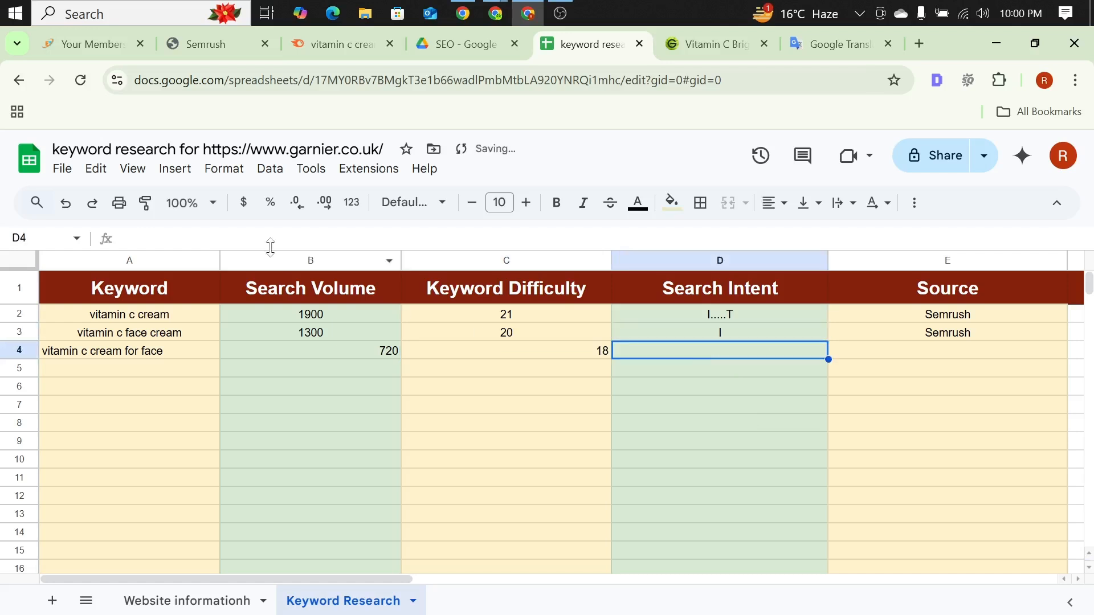
pyautogui.press('Return')
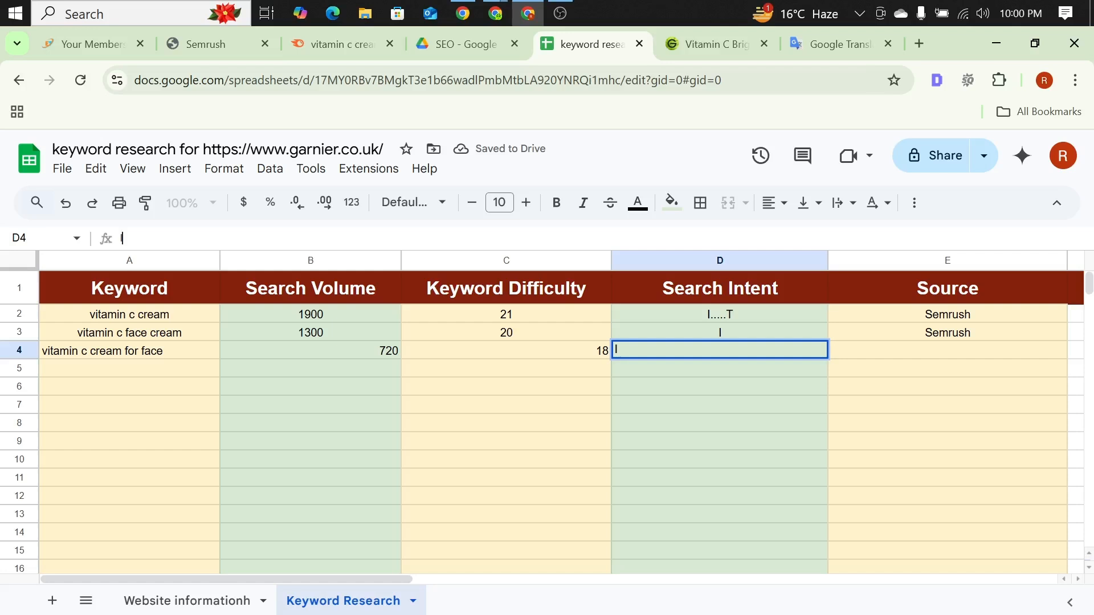
pyautogui.write('I.....T')
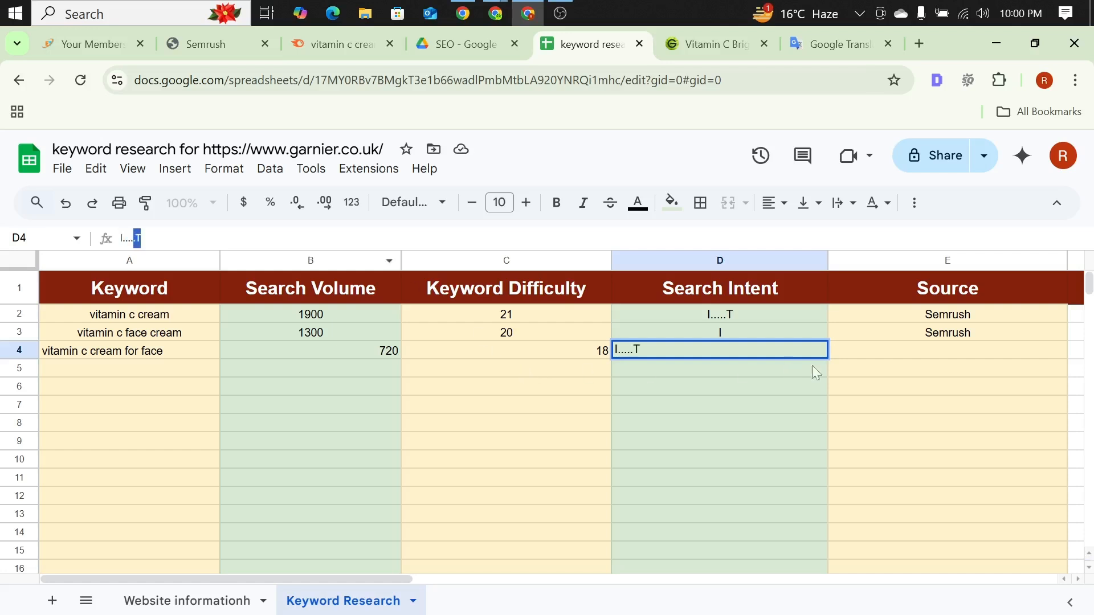
pyautogui.click(921, 356)
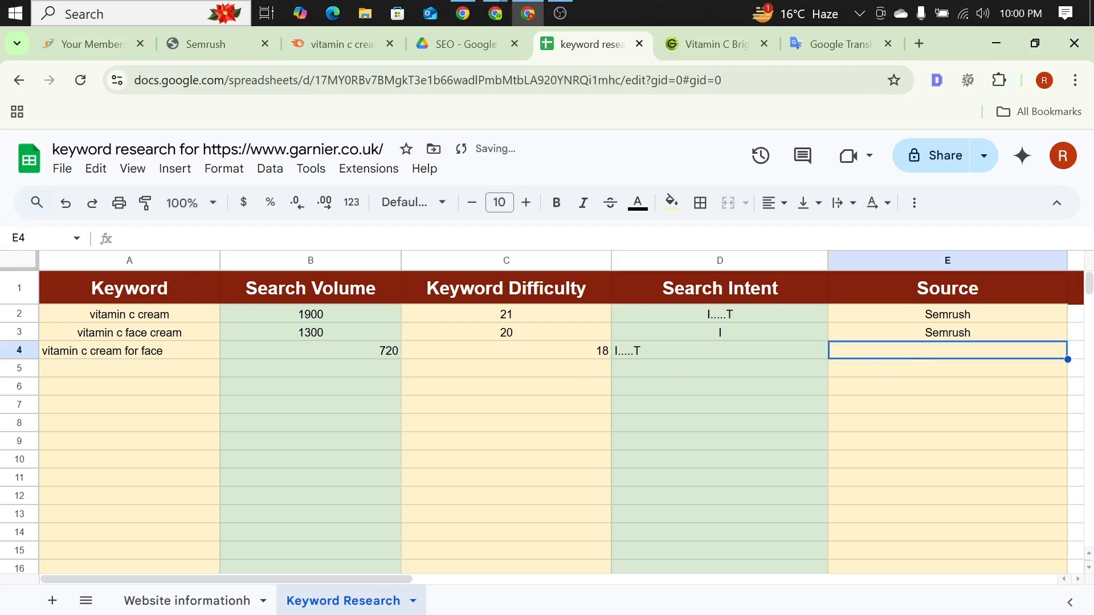
pyautogui.write('S')
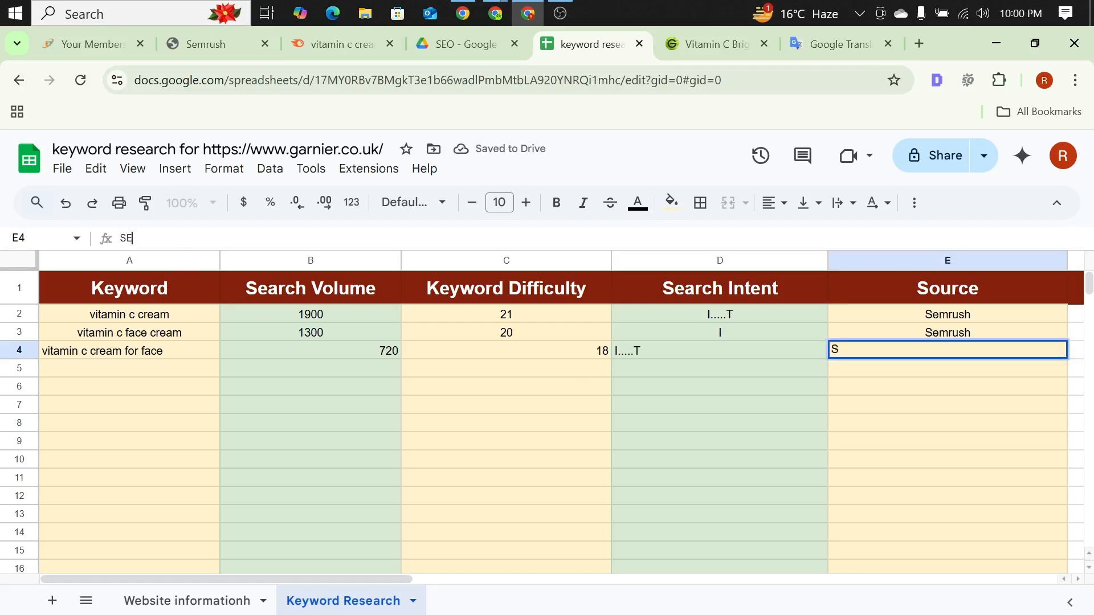
pyautogui.write('E')
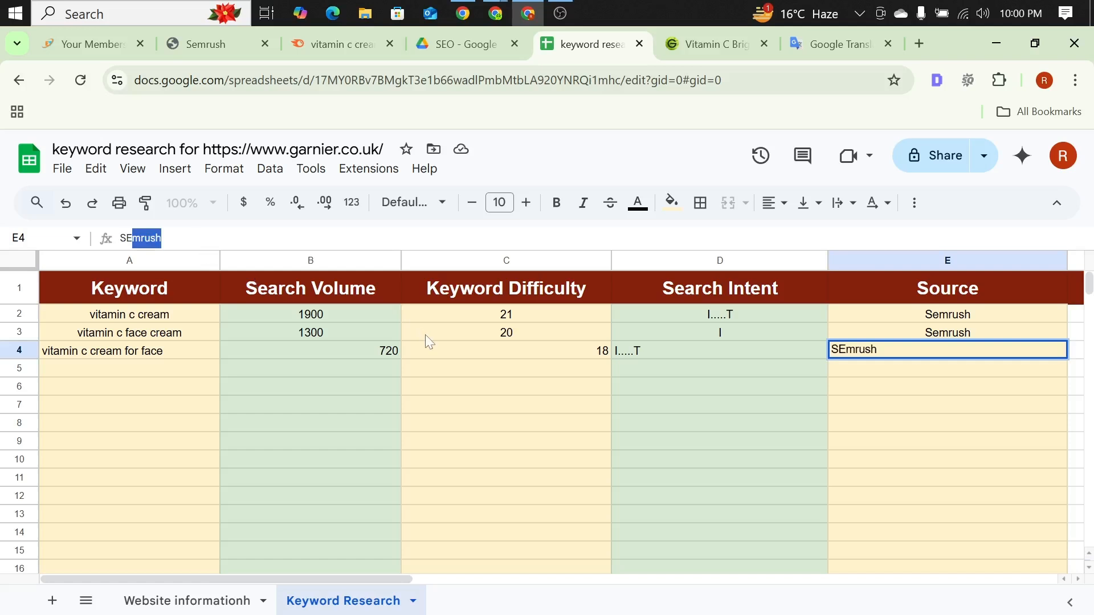
pyautogui.press('BackSpace')
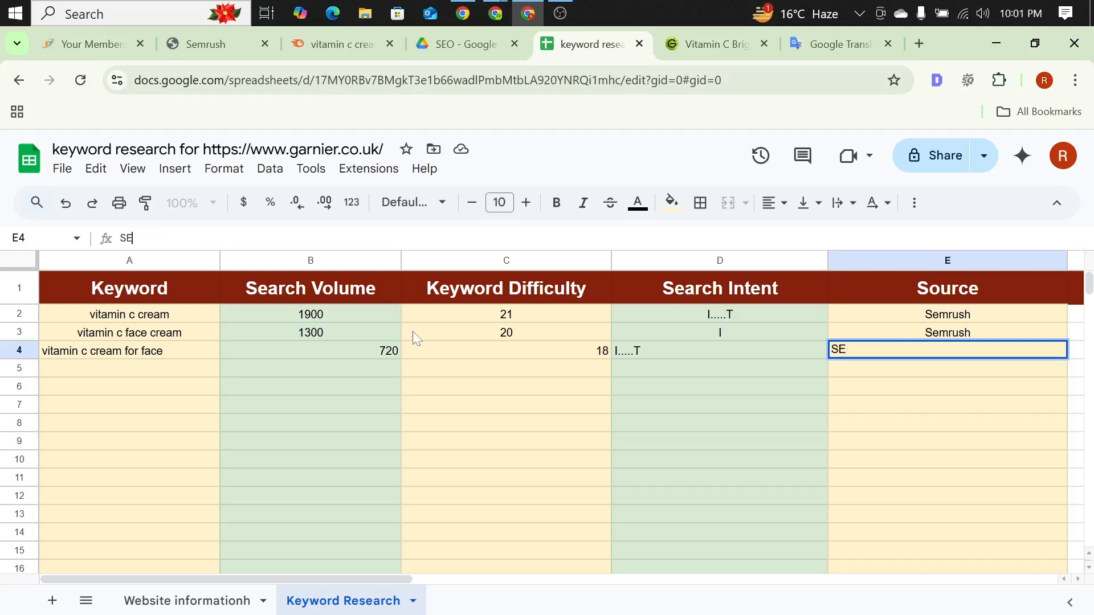
pyautogui.press('BackSpace')
pyautogui.write('emrush')
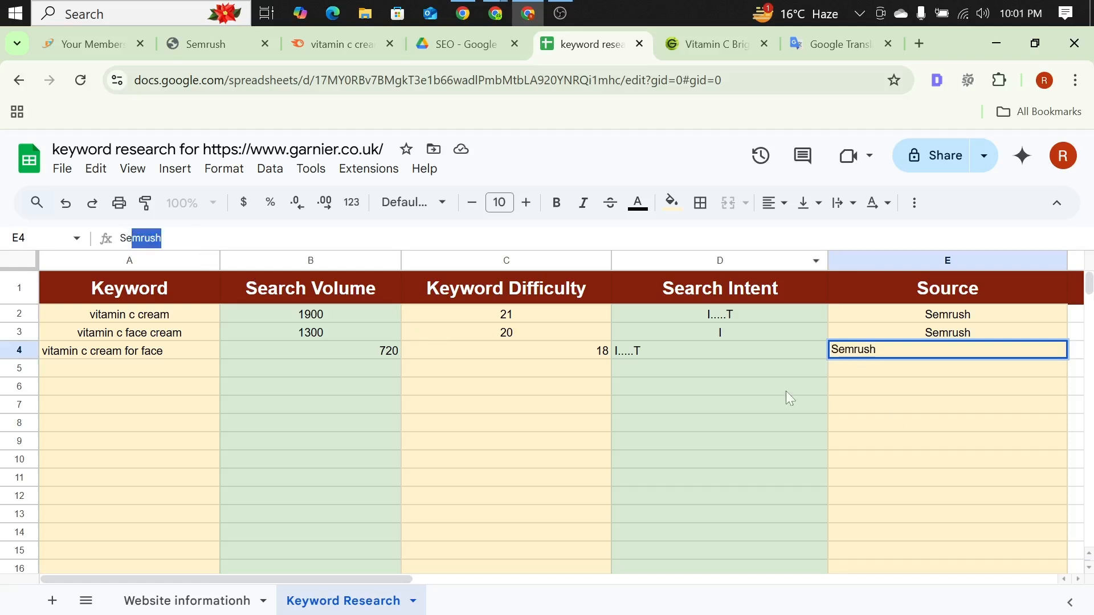
pyautogui.click(598, 406)
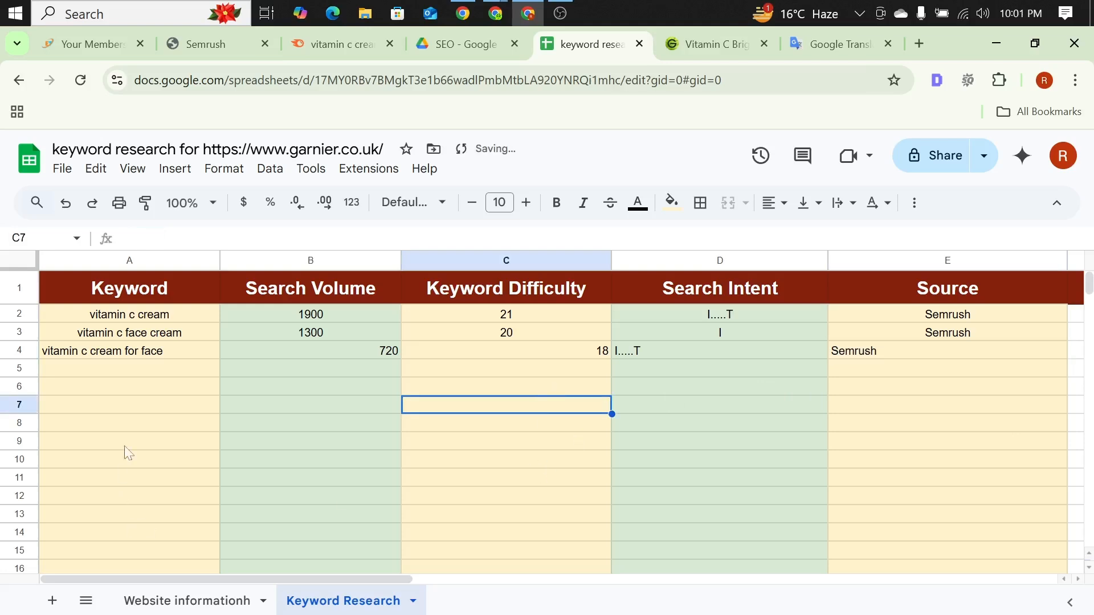
# Step: Copy the keyword "olay vitamin c cream" from the Semrush list and paste it into cell A5 of the Keyword Research sheet
pyautogui.click(355, 48)
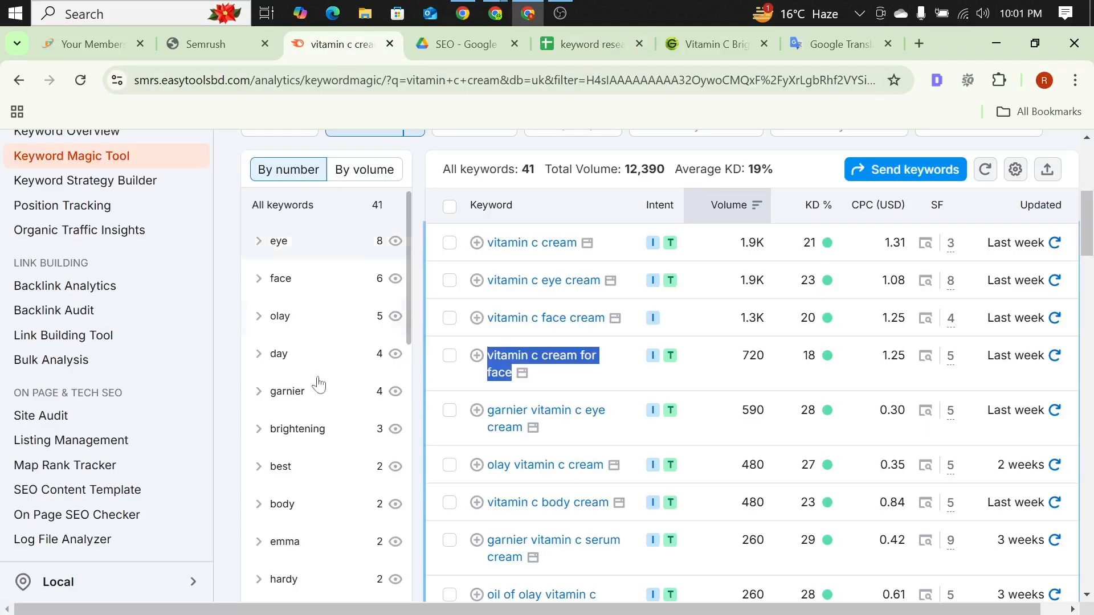
pyautogui.scroll(-2, 590, 379)
pyautogui.scroll(-1, 589, 379)
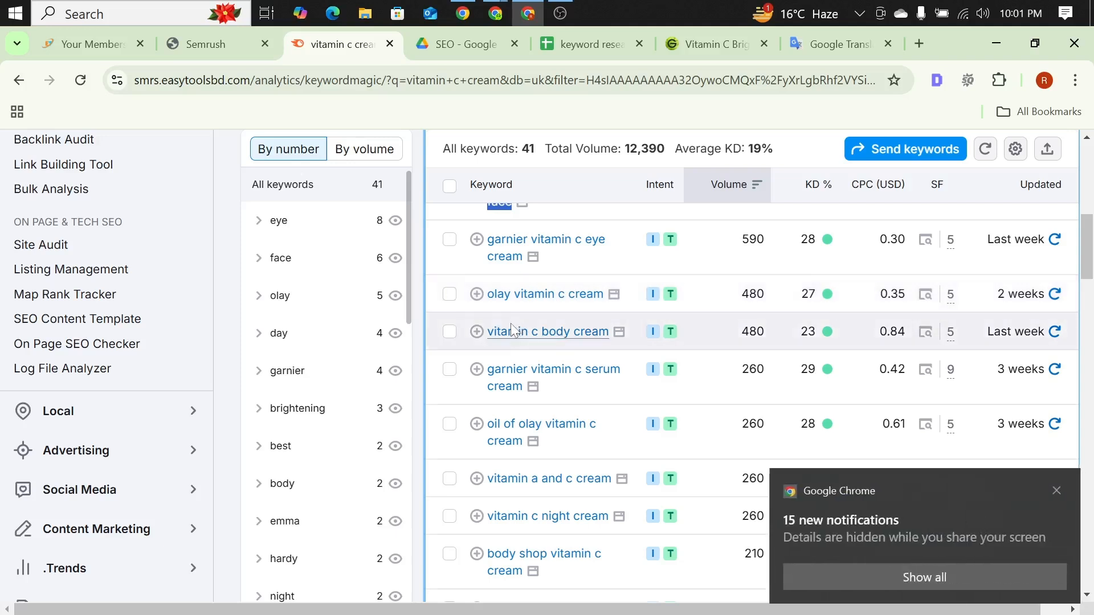
pyautogui.click(1057, 491)
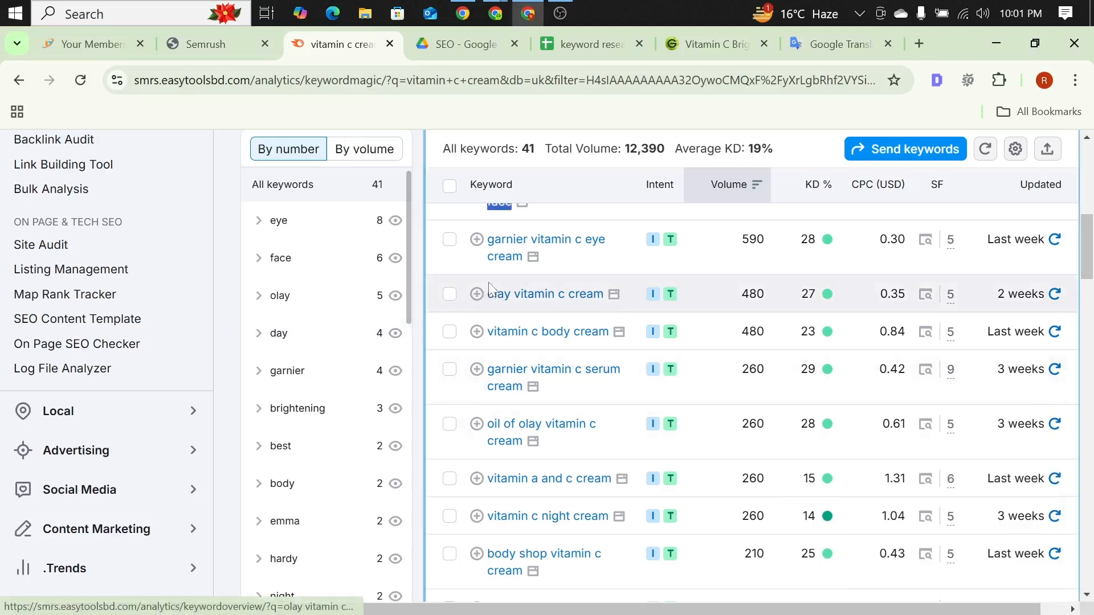
pyautogui.moveTo(488, 294); pyautogui.dragTo(604, 294)
pyautogui.hotkey('ctrl', 'c')
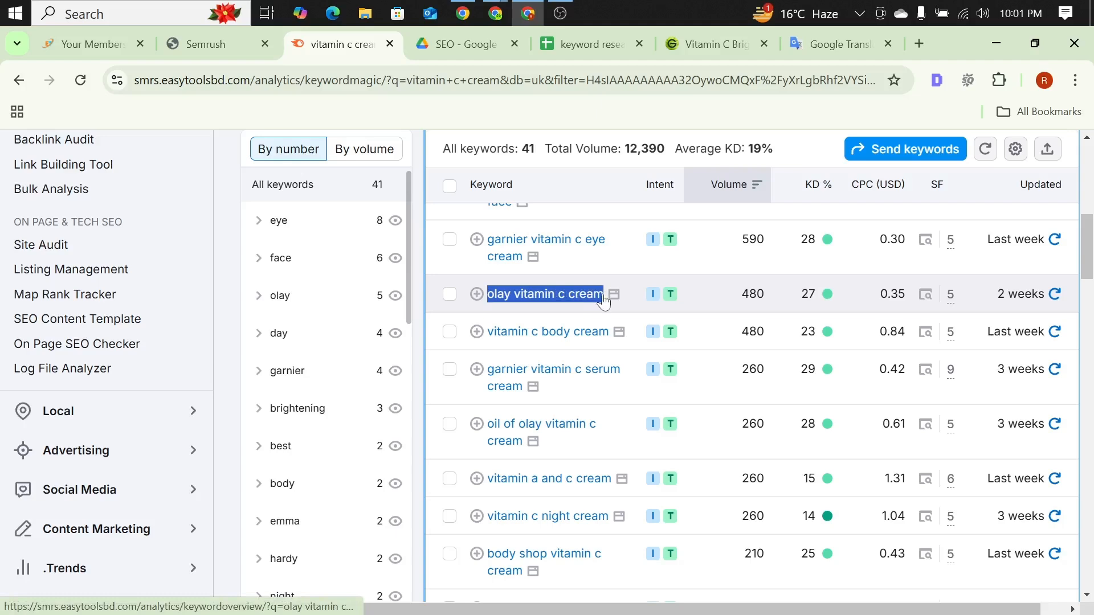
pyautogui.click(565, 50)
pyautogui.click(124, 367)
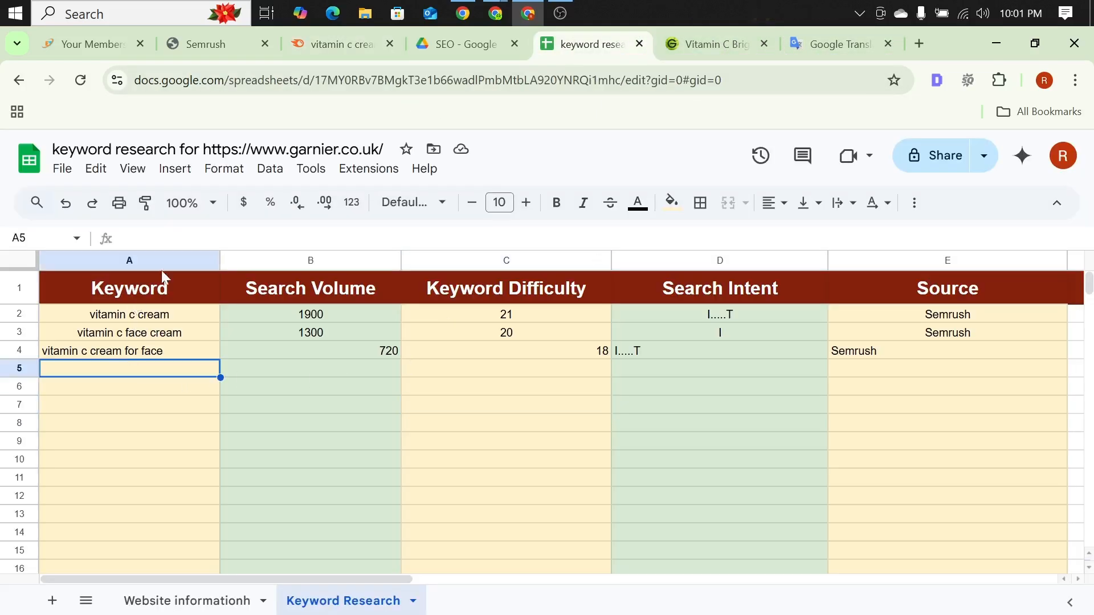
pyautogui.click(173, 238)
pyautogui.hotkey('ctrl', 'v')
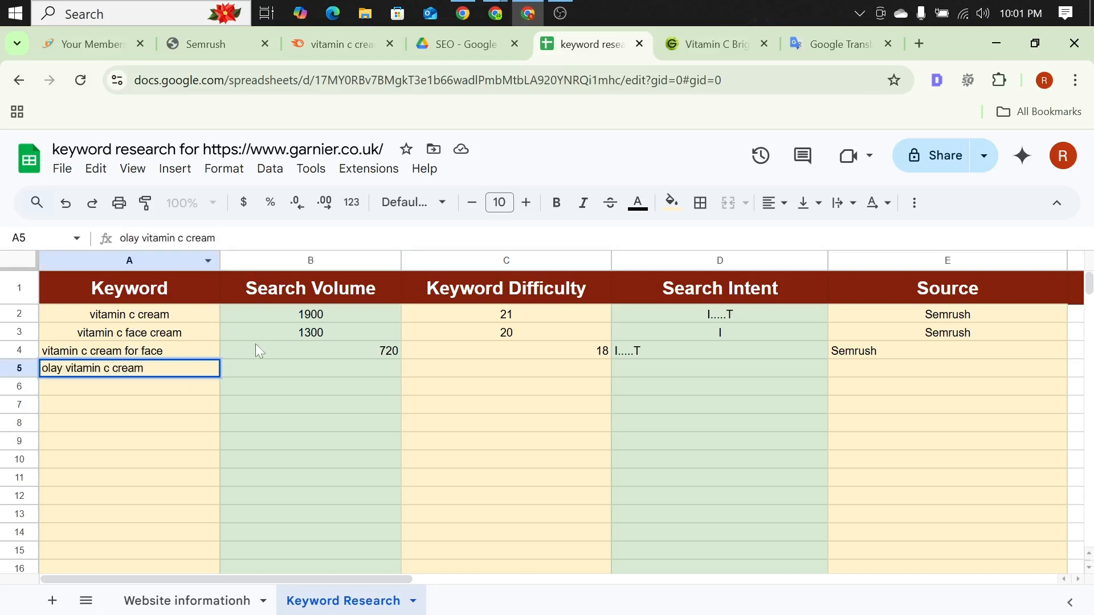
# Step: Enter search volume 480 and keyword difficulty 27 for "olay vitamin c cream" in row 5
pyautogui.click(279, 371)
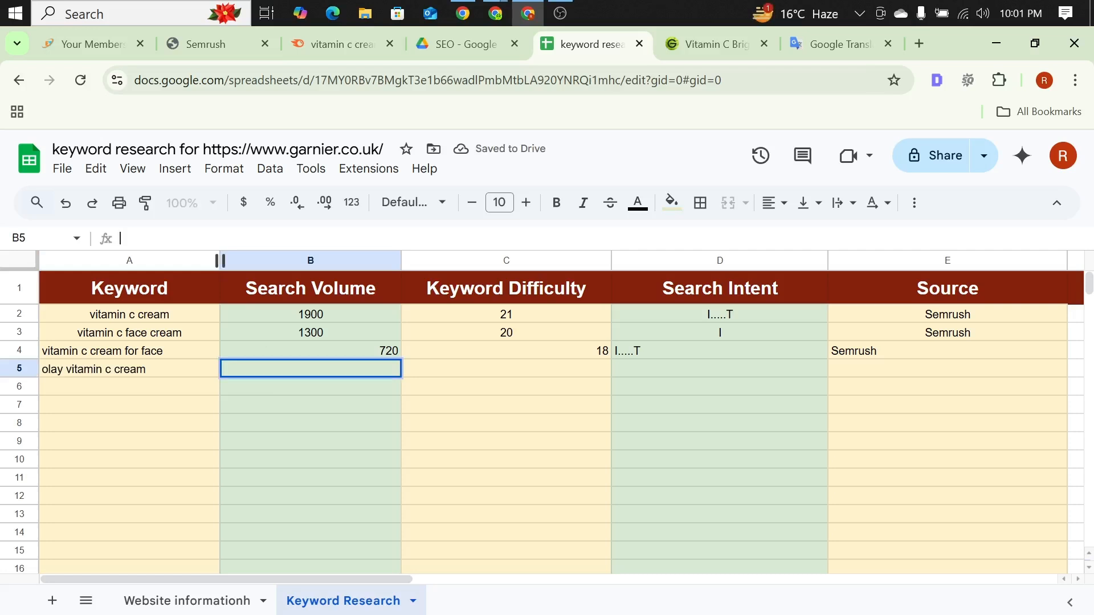
pyautogui.write('480')
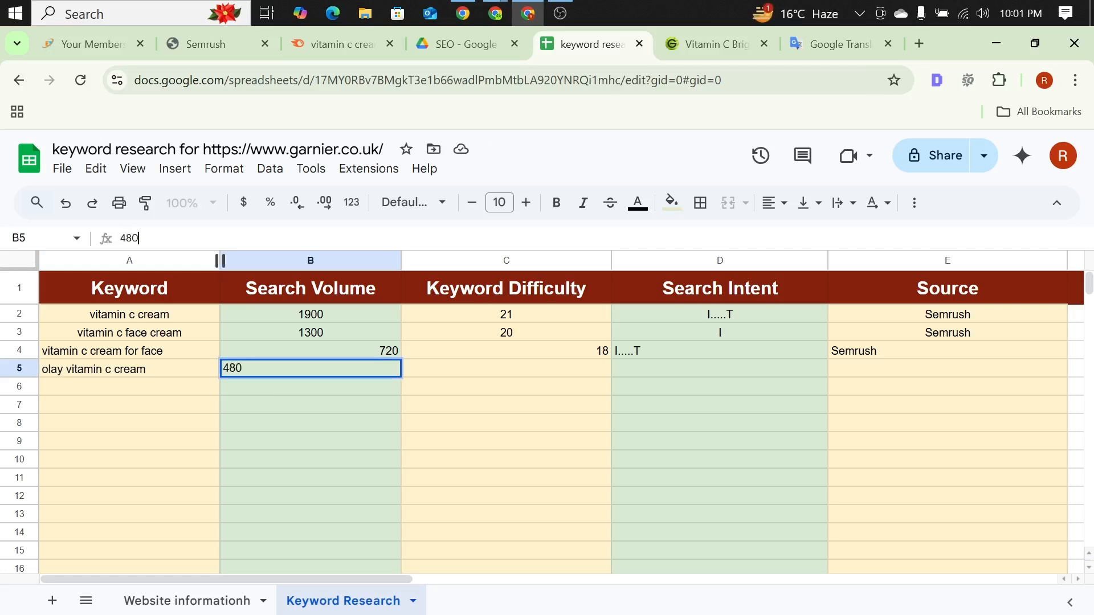
pyautogui.click(514, 373)
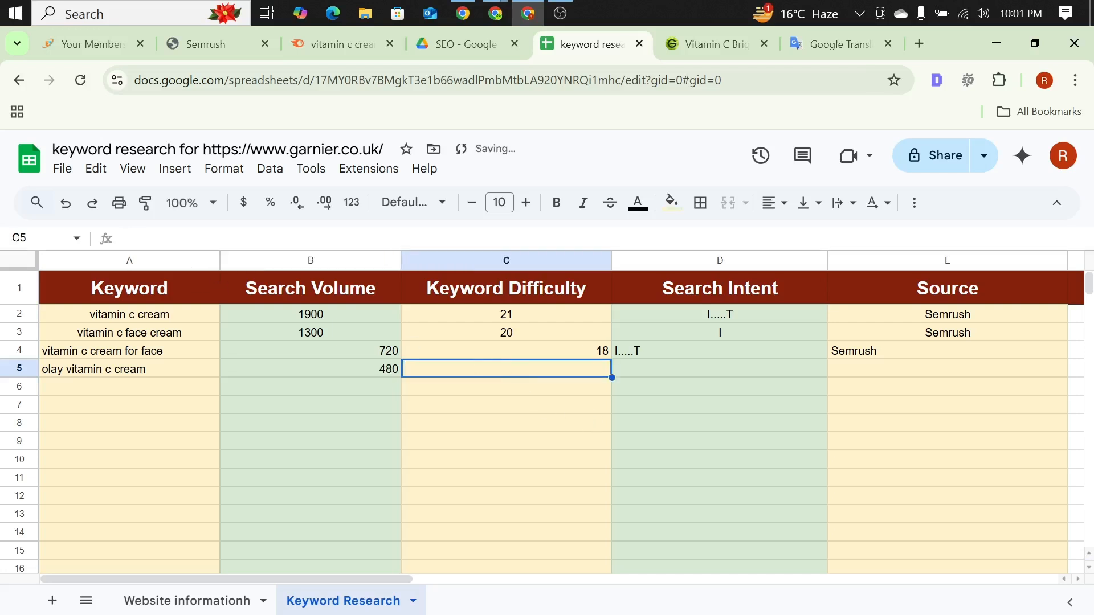
pyautogui.click(120, 238)
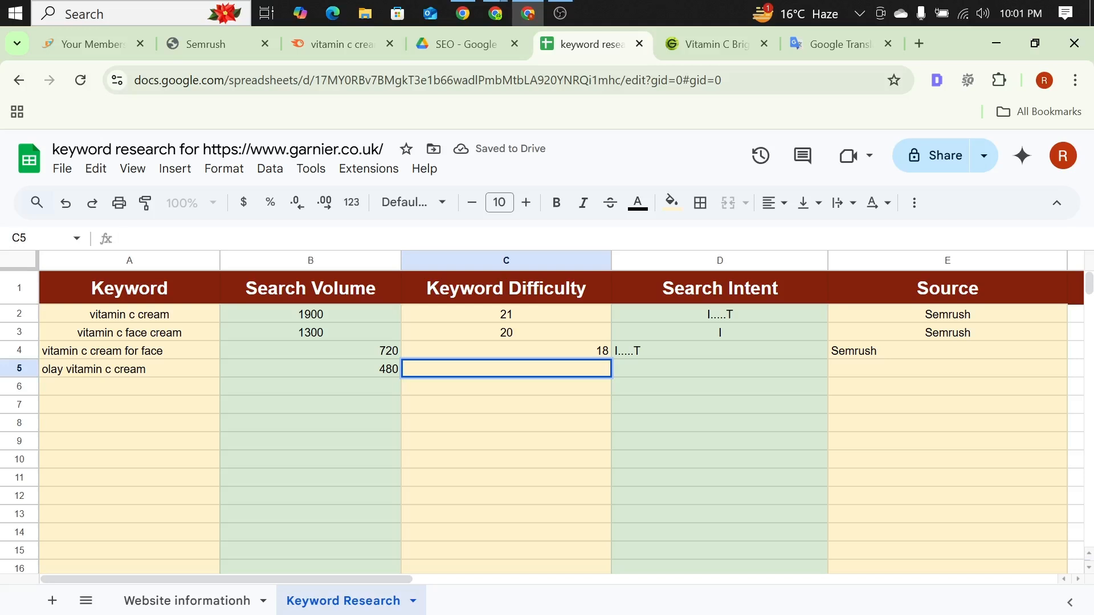
pyautogui.write('27')
# Step: Enter "I.....T" as the search intent and "Semrush" as the source for "olay vitamin c cream" in row 5
pyautogui.click(646, 369)
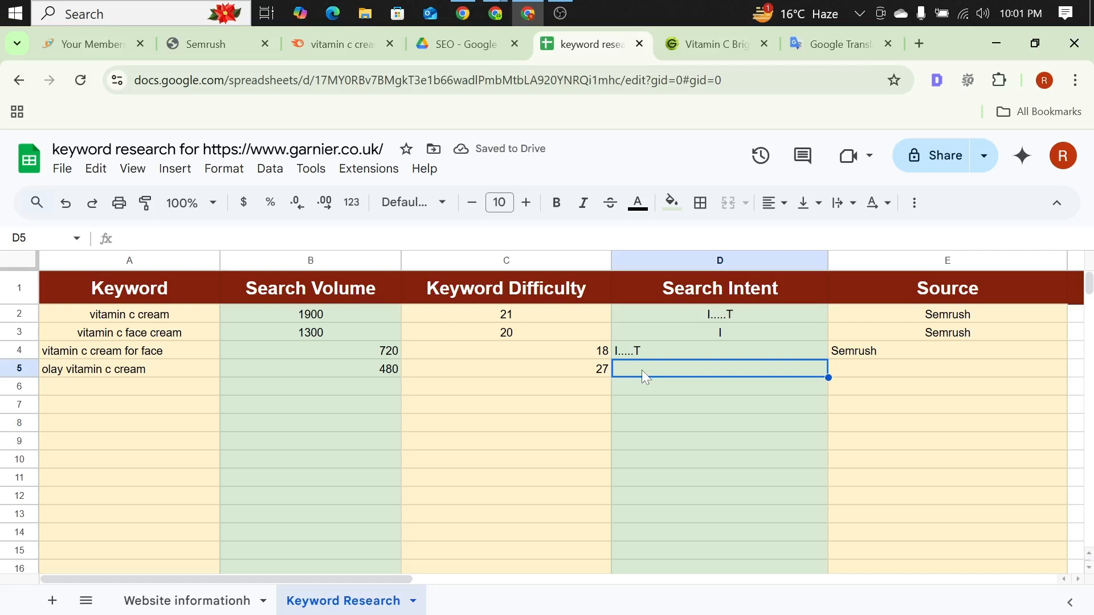
pyautogui.write('I.....T')
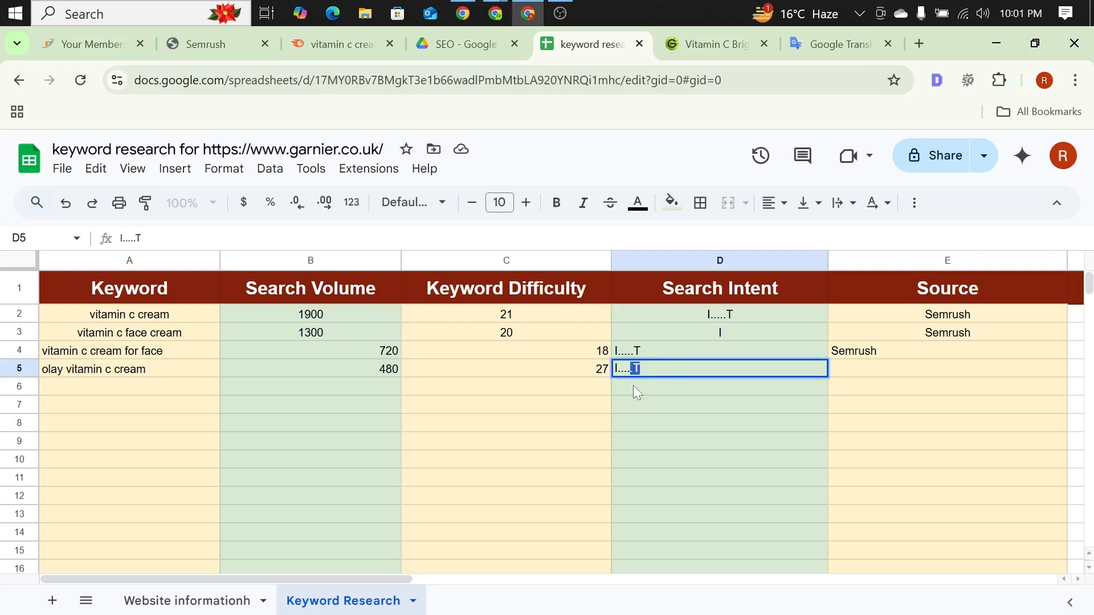
pyautogui.click(869, 374)
pyautogui.write('Se')
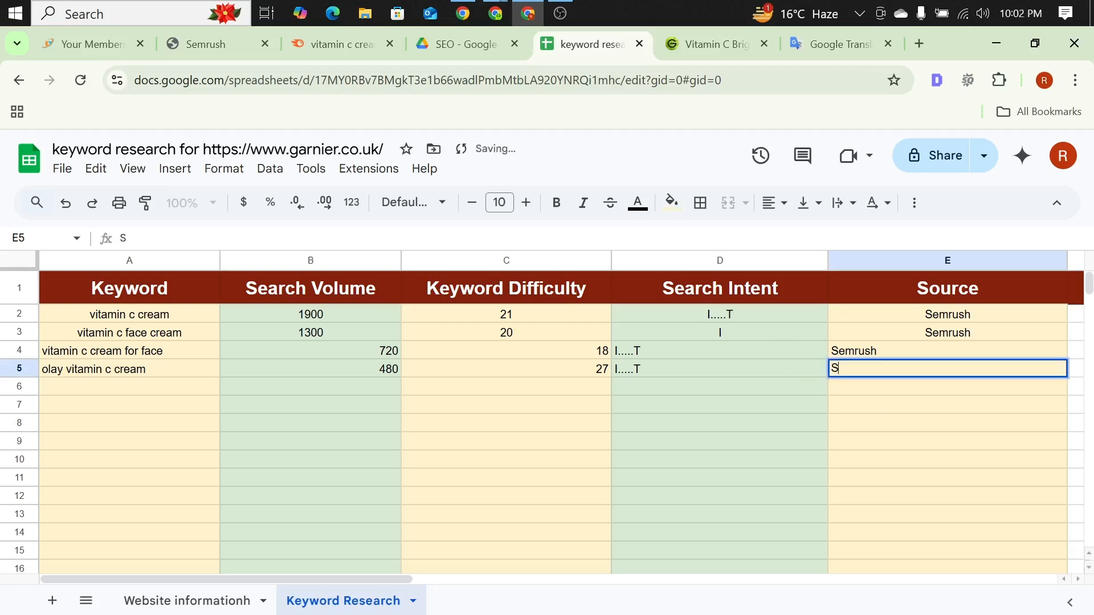
pyautogui.click(502, 423)
# Step: Copy the keyword "vitamin c body cream" from the Semrush list and paste it into cell A6 of the Keyword Research sheet
pyautogui.click(353, 45)
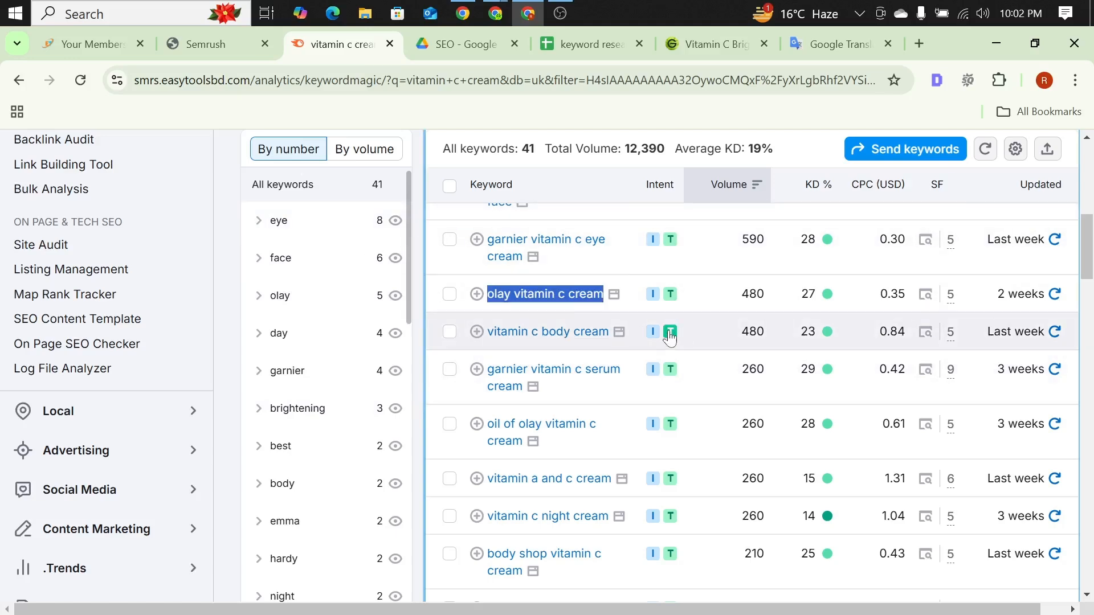
pyautogui.scroll(-2, 619, 359)
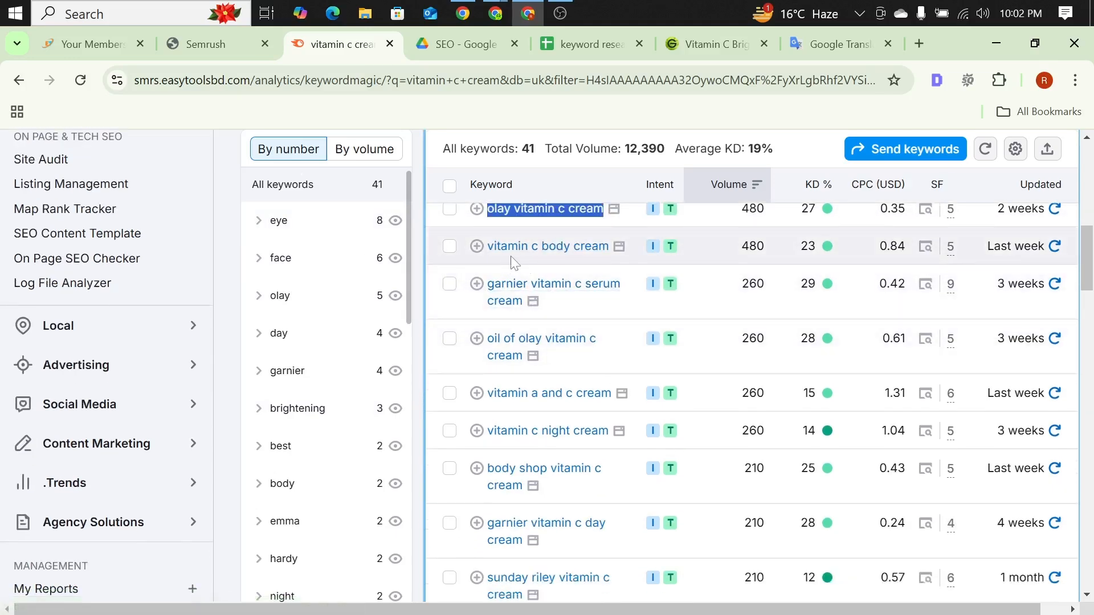
pyautogui.moveTo(488, 246); pyautogui.dragTo(609, 246)
pyautogui.hotkey('ctrl', 'c')
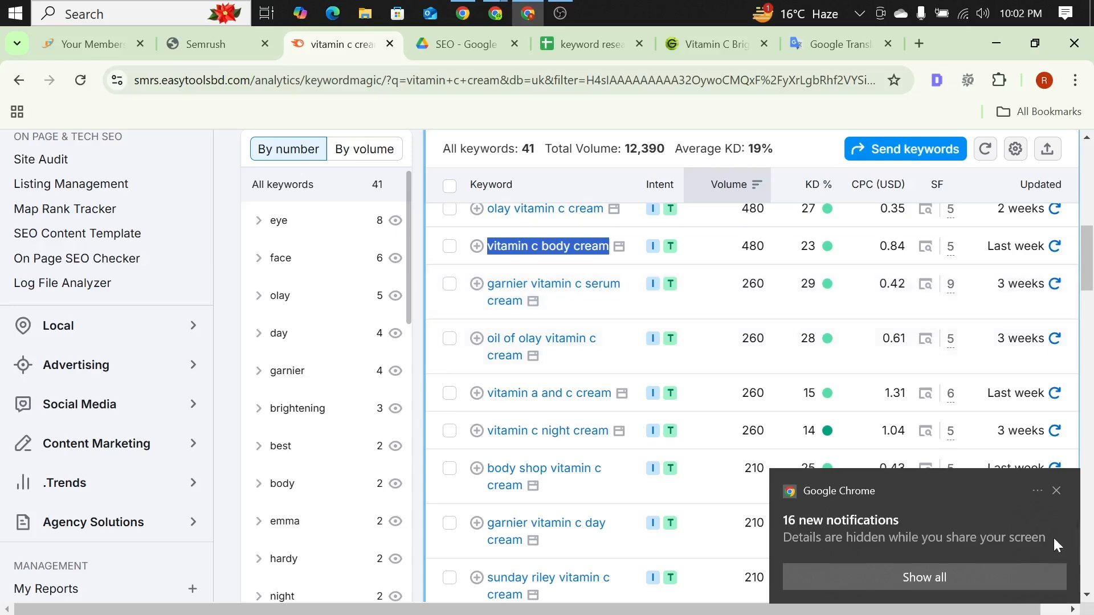
pyautogui.click(1054, 492)
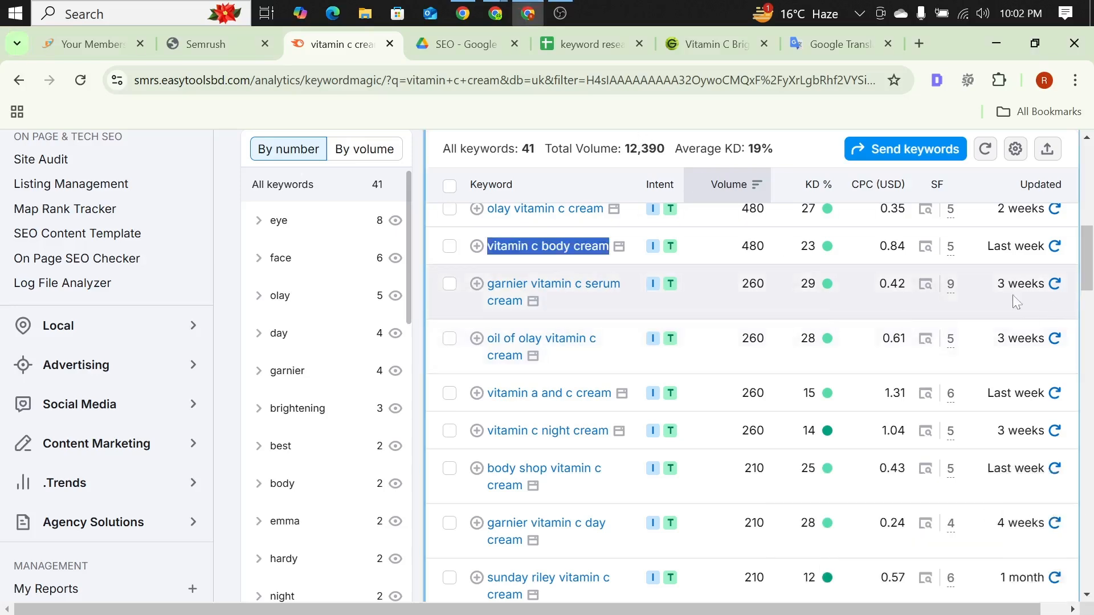
pyautogui.click(593, 46)
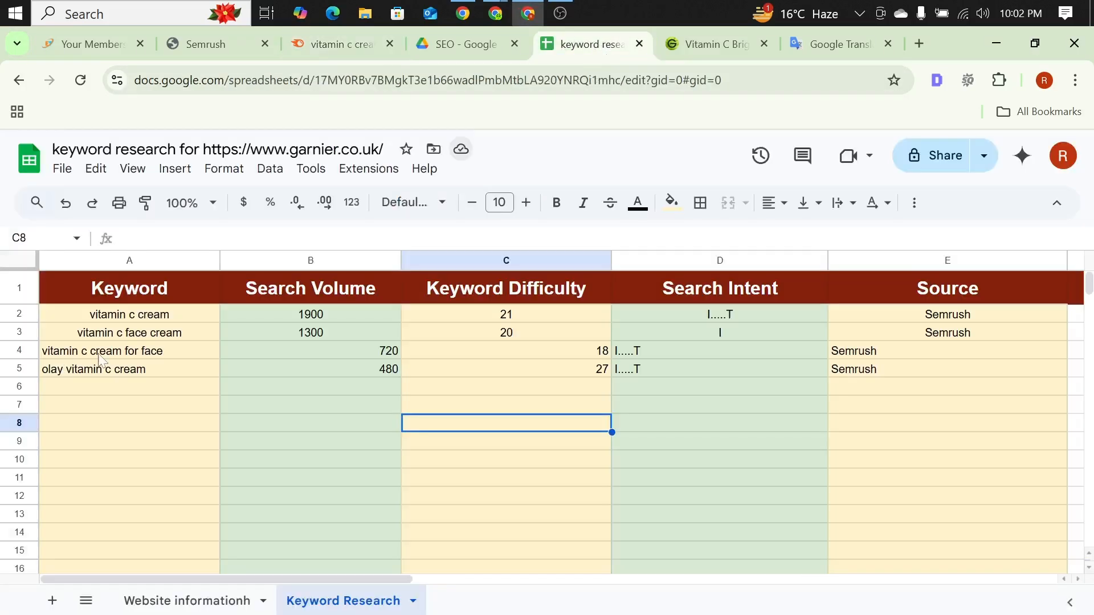
pyautogui.click(101, 386)
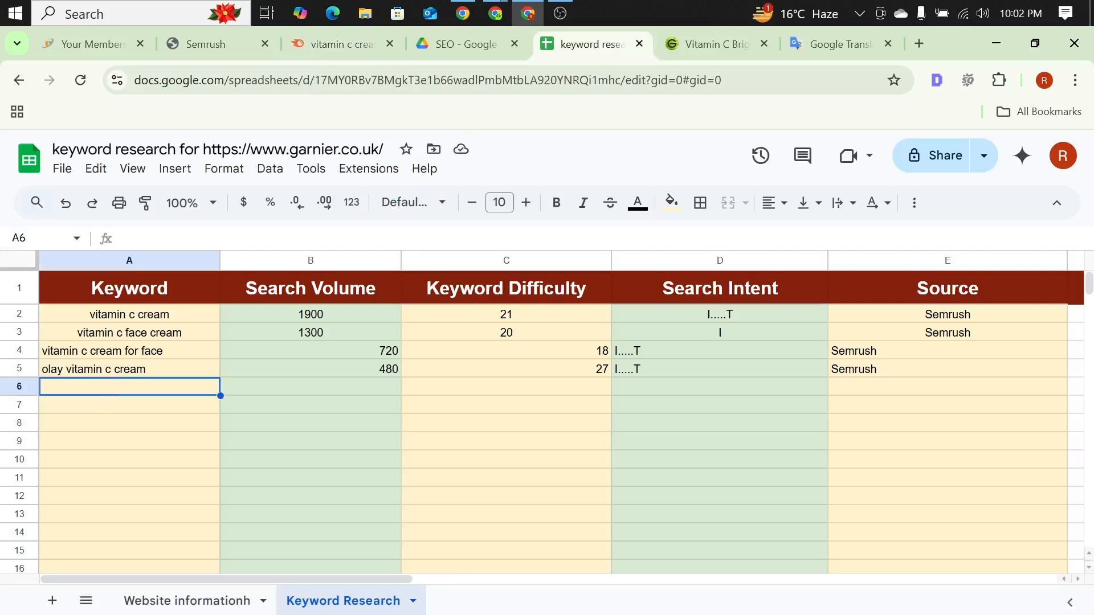
pyautogui.press('Return')
pyautogui.hotkey('ctrl', 'v')
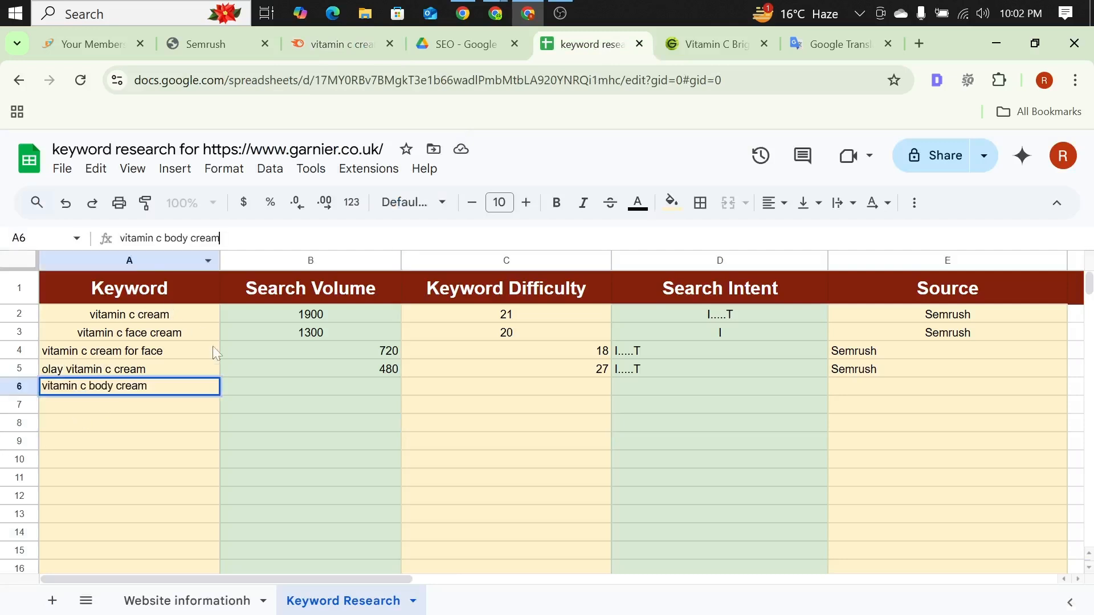
# Step: Enter search volume 480 and keyword difficulty 23 for "vitamin c body cream" in row 6, checking the figures in Semrush
pyautogui.click(262, 385)
pyautogui.press('Return')
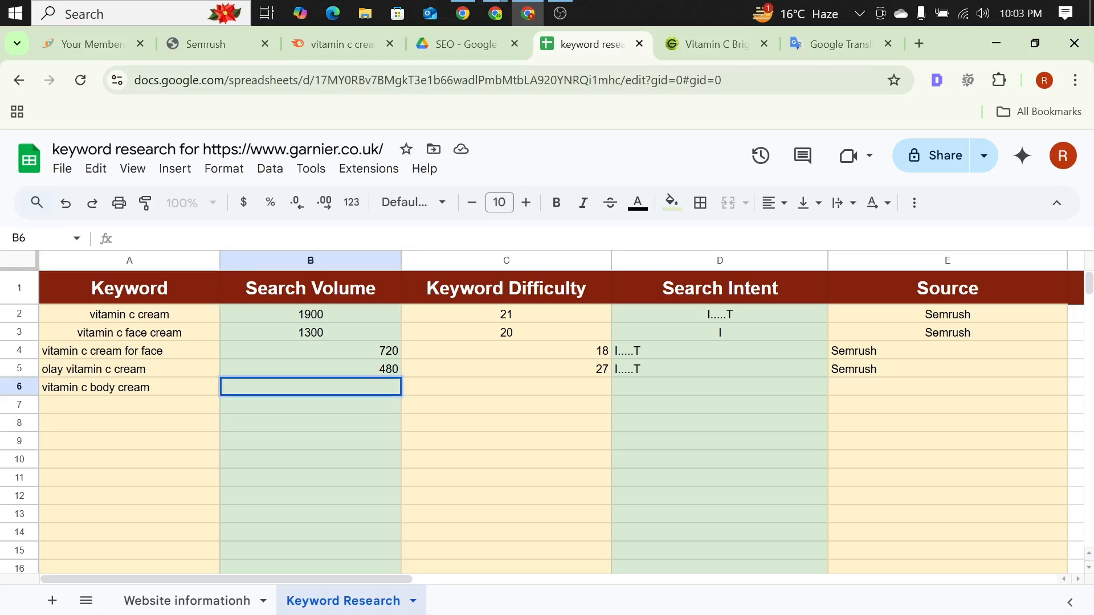
pyautogui.write('480')
pyautogui.click(465, 388)
pyautogui.click(241, 239)
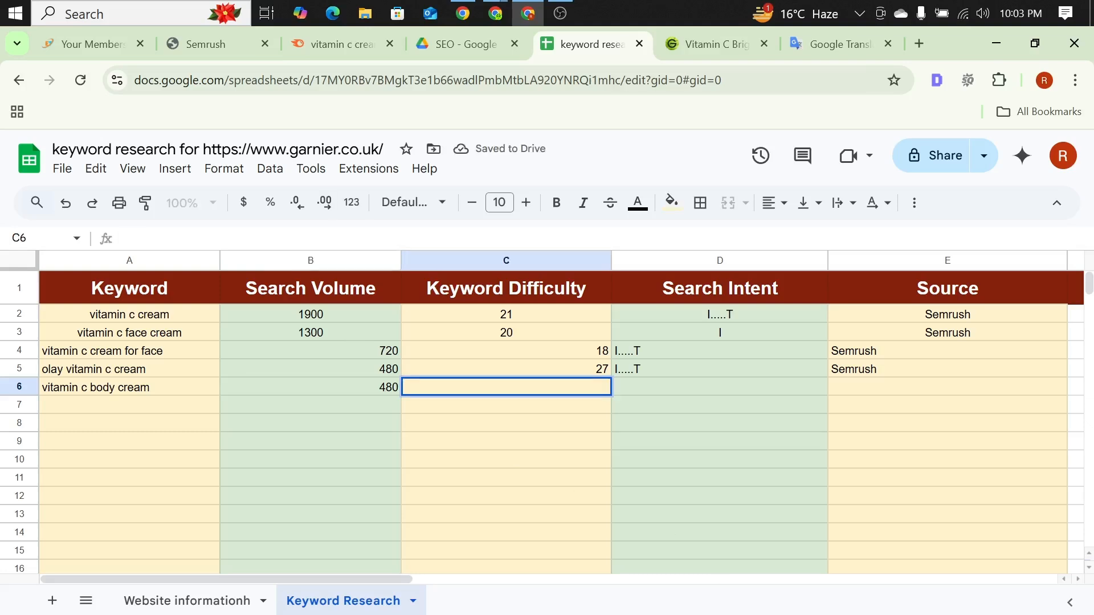
pyautogui.click(333, 41)
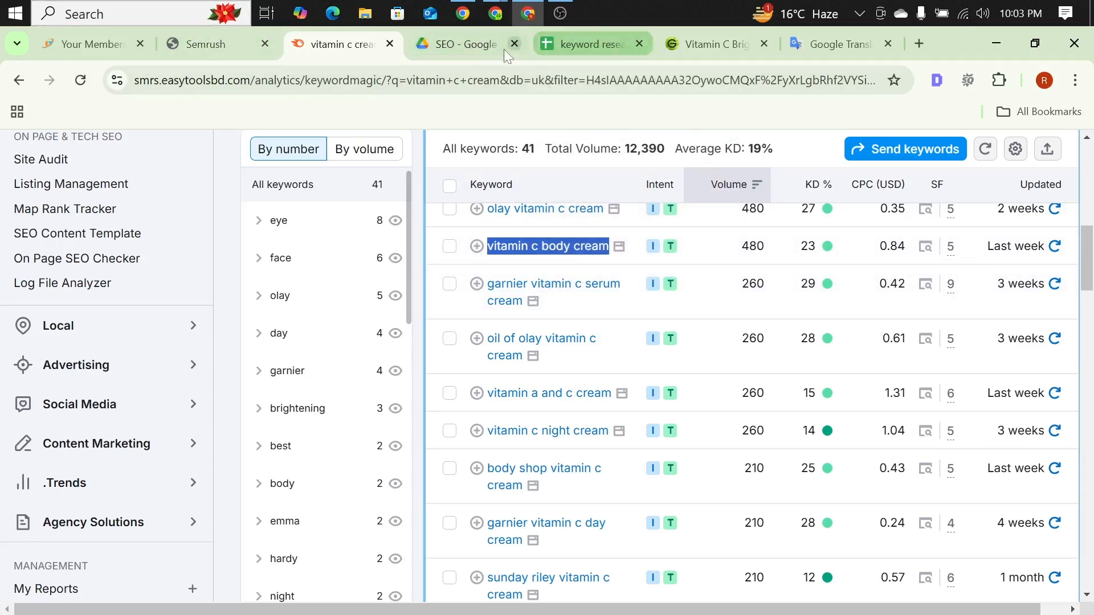
pyautogui.click(576, 44)
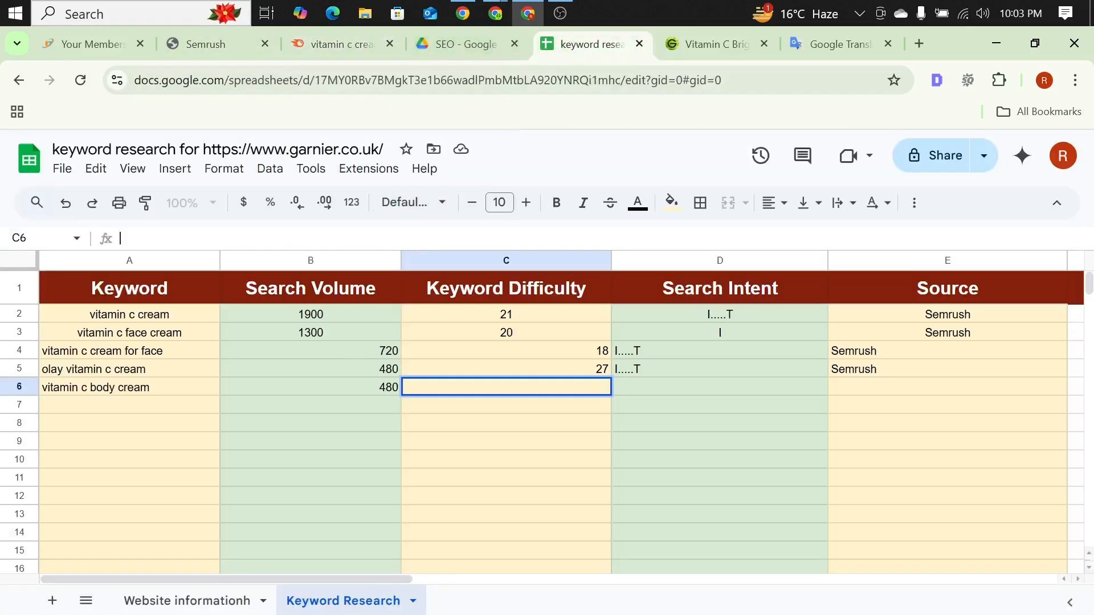
pyautogui.write('23')
# Step: Enter "I.....T" as the search intent and "Semrush" as the source for "vitamin c body cream" in row 6
pyautogui.click(644, 391)
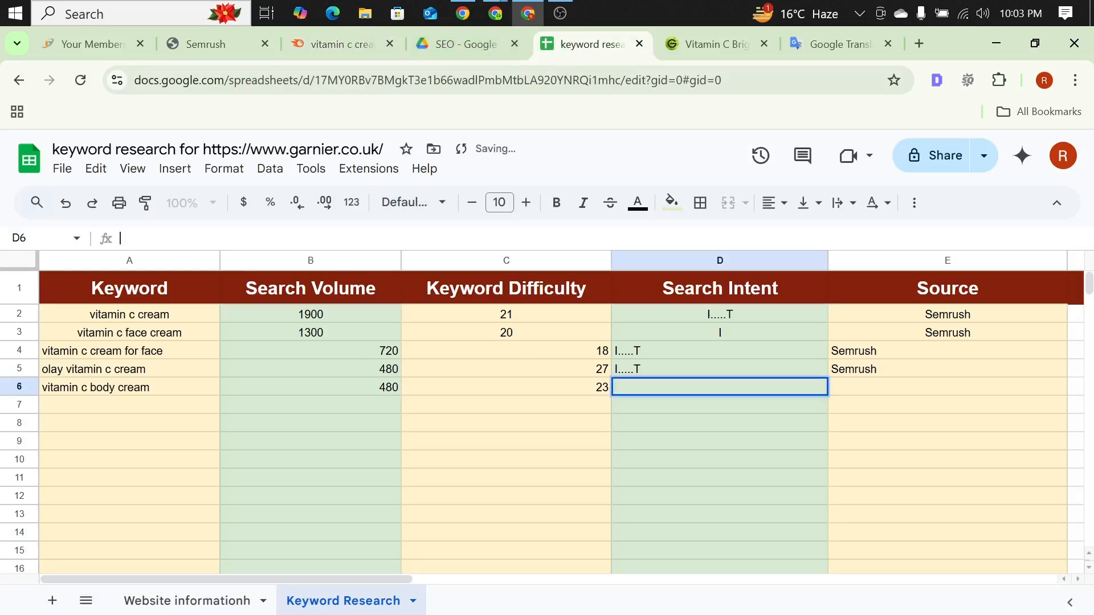
pyautogui.write('I.....T')
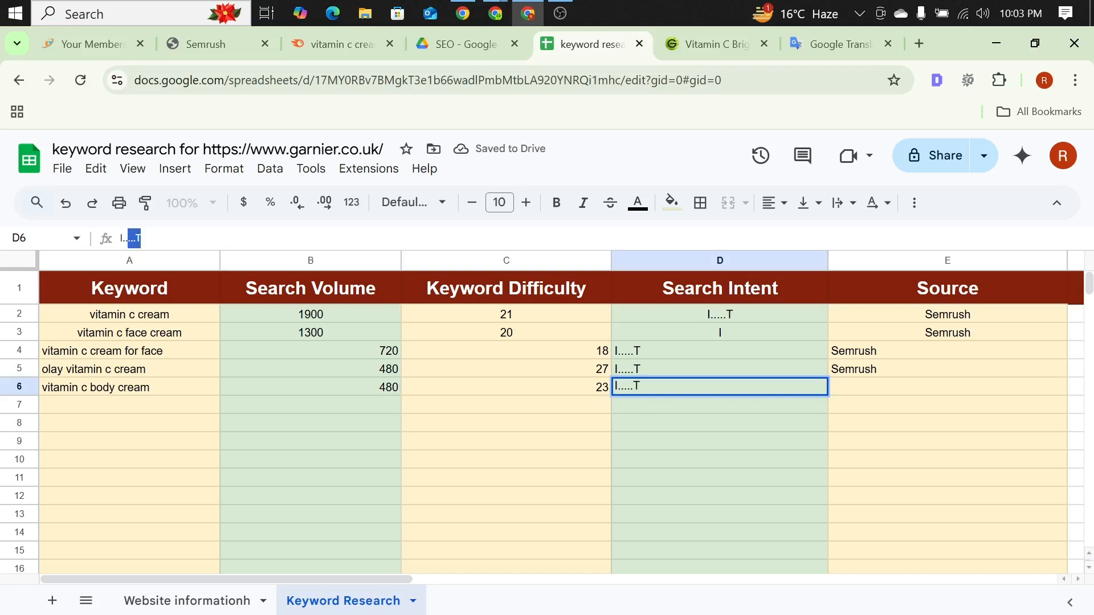
pyautogui.press('Tab')
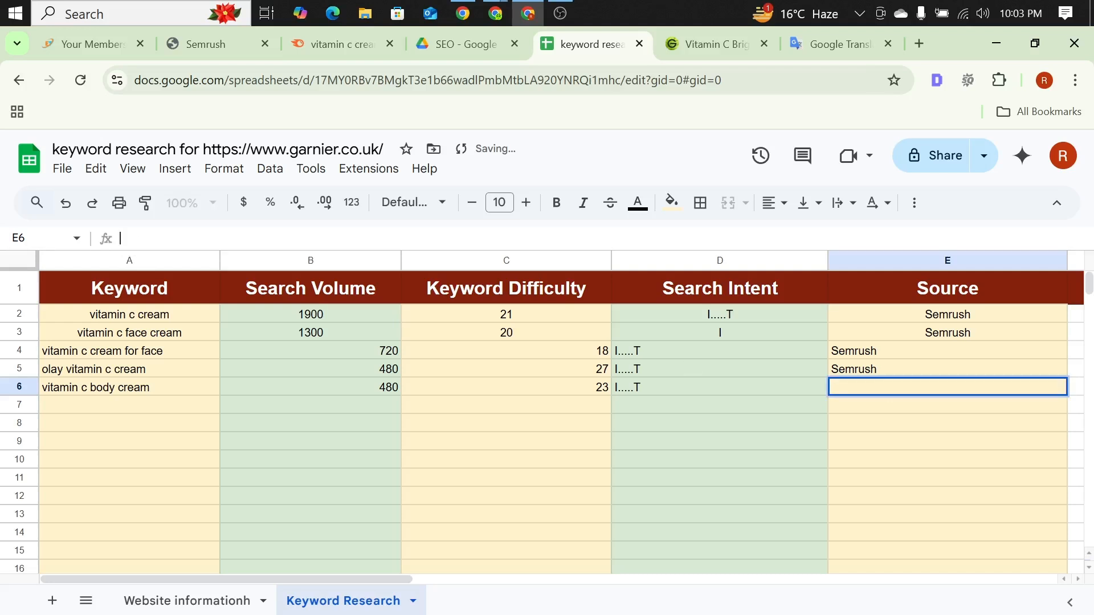
pyautogui.write('Semrush')
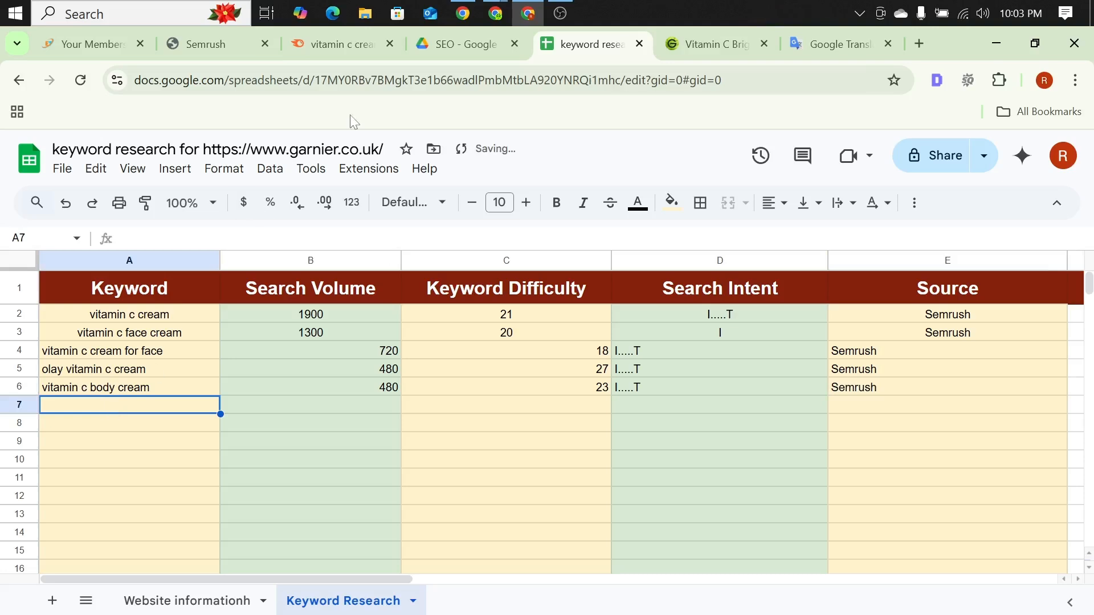
# Step: Copy the keyword "oil of olay vitamin c cream" from the Semrush list into cell A7 of the Keyword Research sheet
pyautogui.click(317, 45)
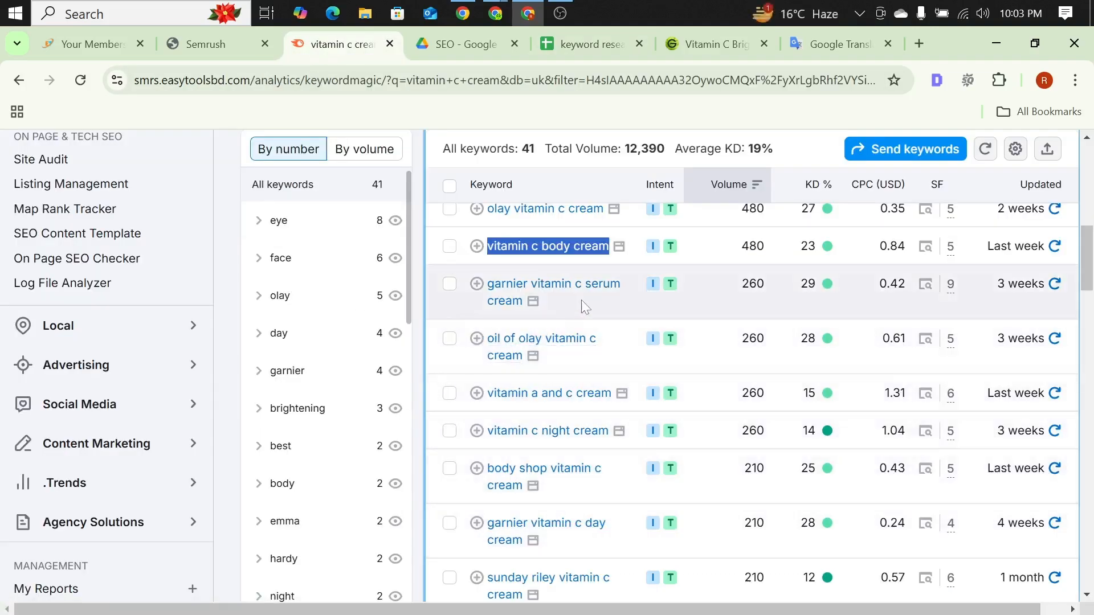
pyautogui.scroll(-1, 539, 334)
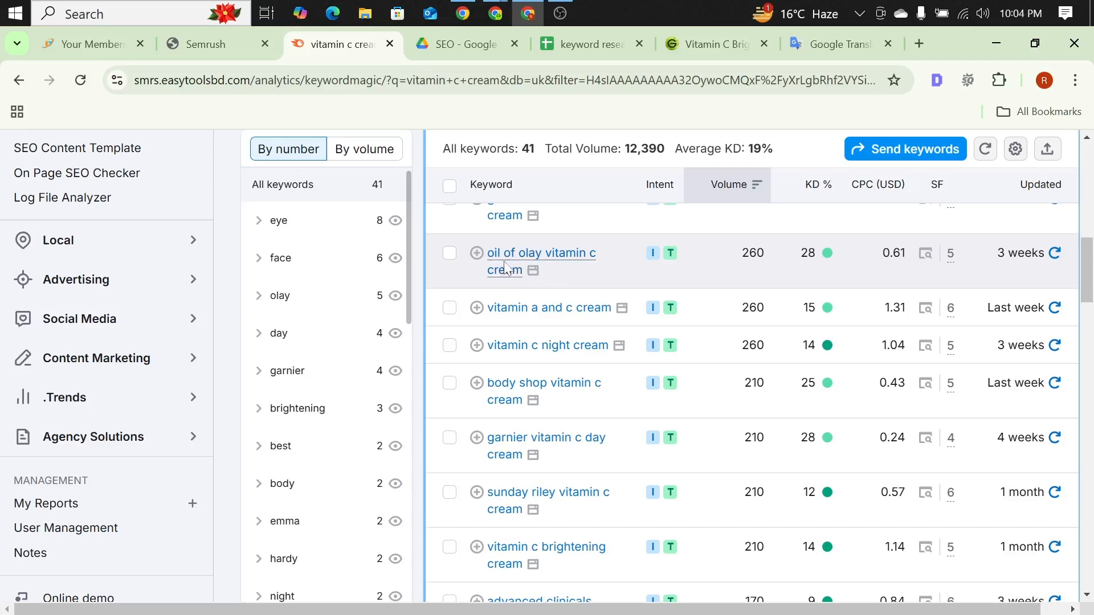
pyautogui.moveTo(488, 249); pyautogui.dragTo(523, 271)
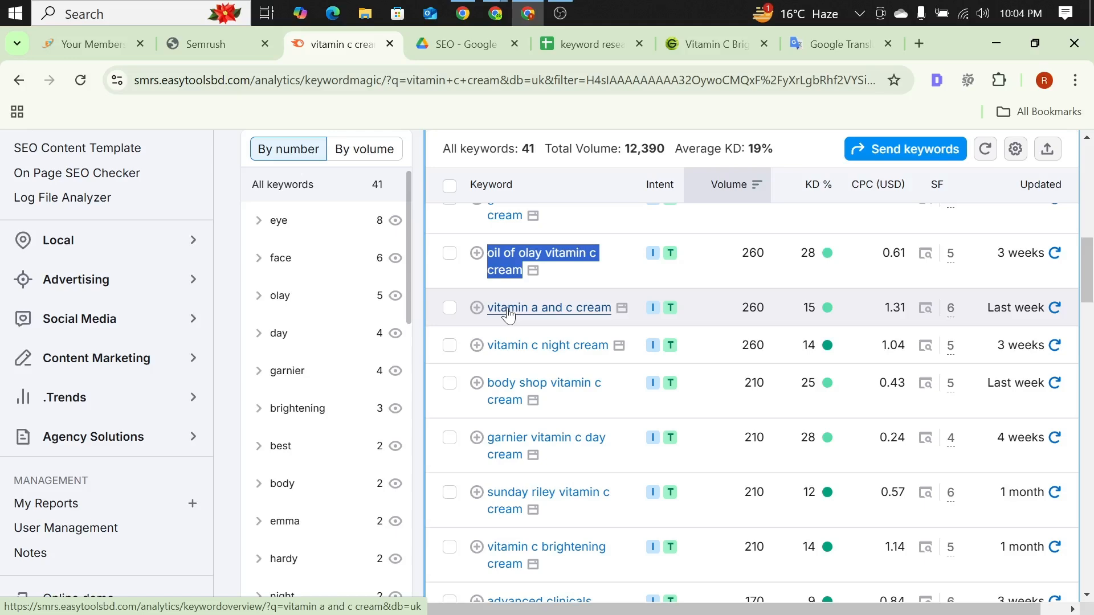
pyautogui.click(604, 46)
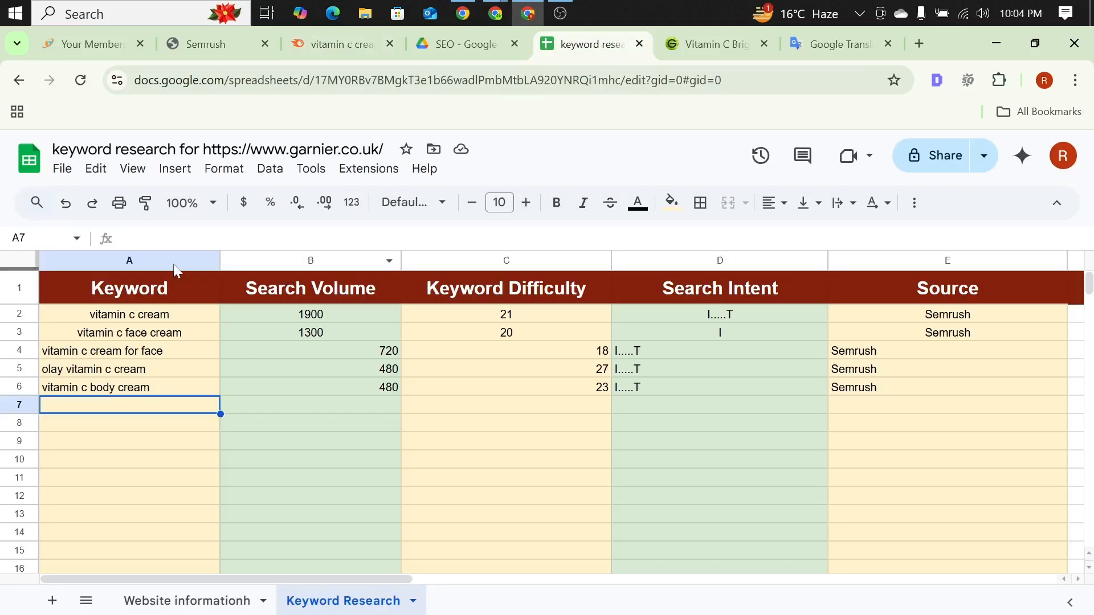
pyautogui.click(171, 239)
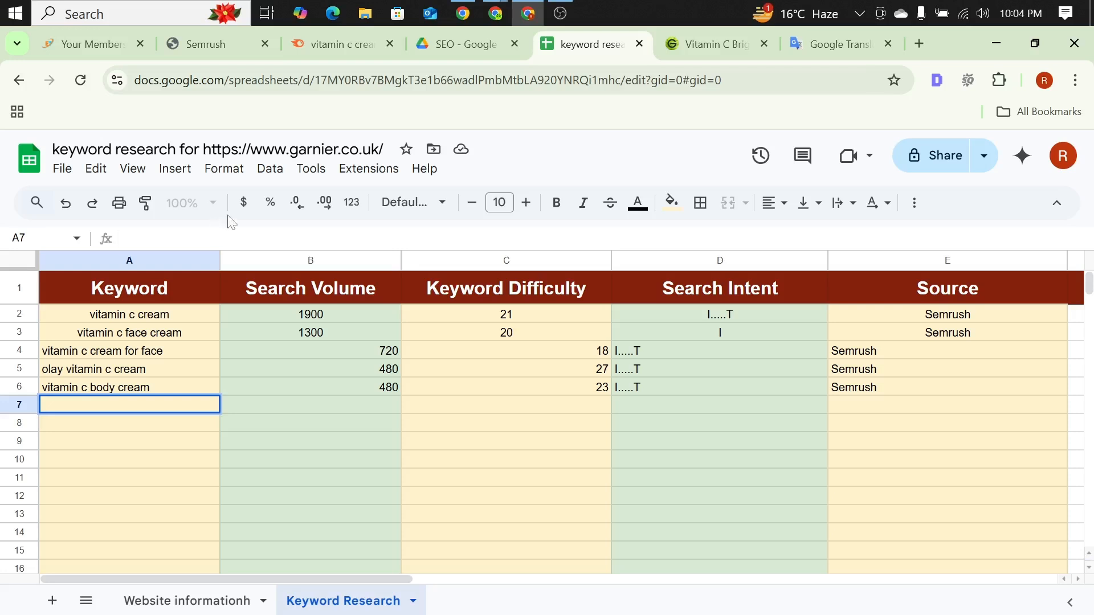
pyautogui.write('oil of olay vitamin c cream')
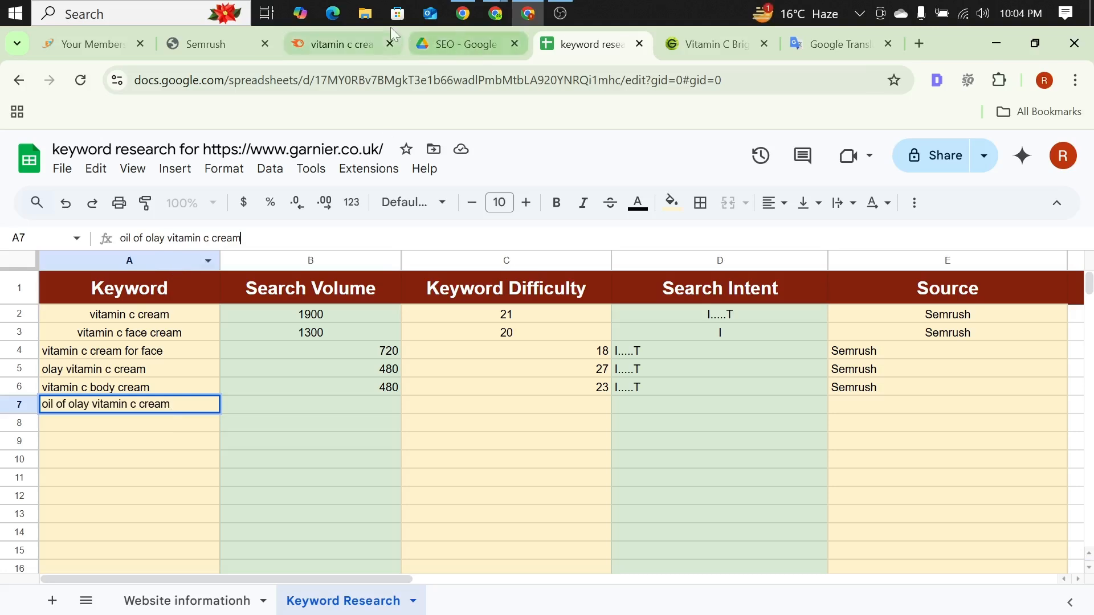
# Step: Look up the Semrush metrics for "oil of olay vitamin c cream" and enter search volume 260 and keyword difficulty 28 in row 7
pyautogui.click(342, 44)
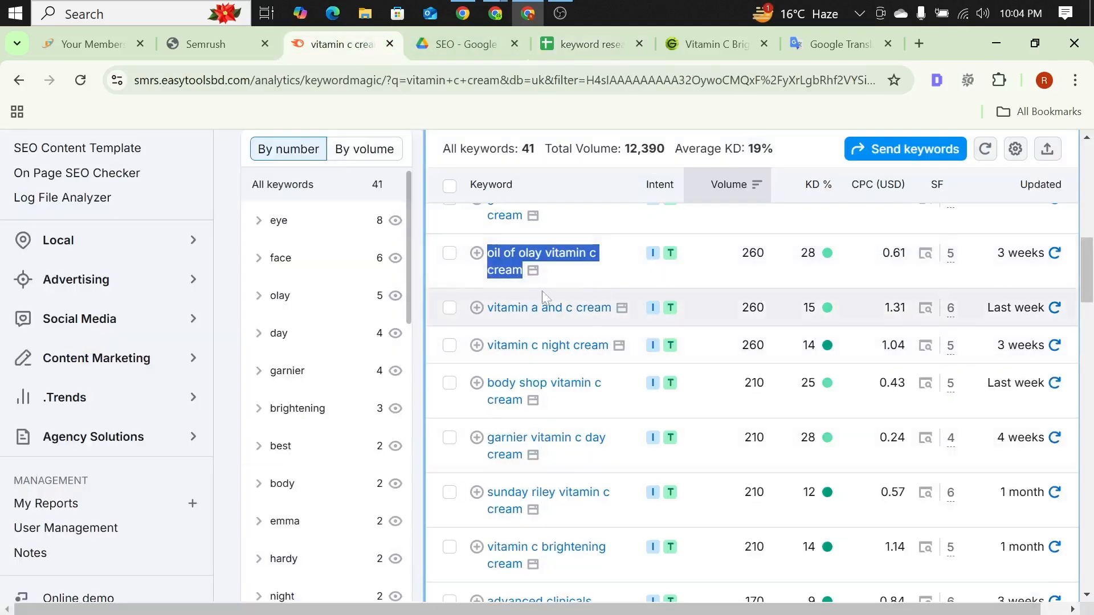
pyautogui.click(622, 46)
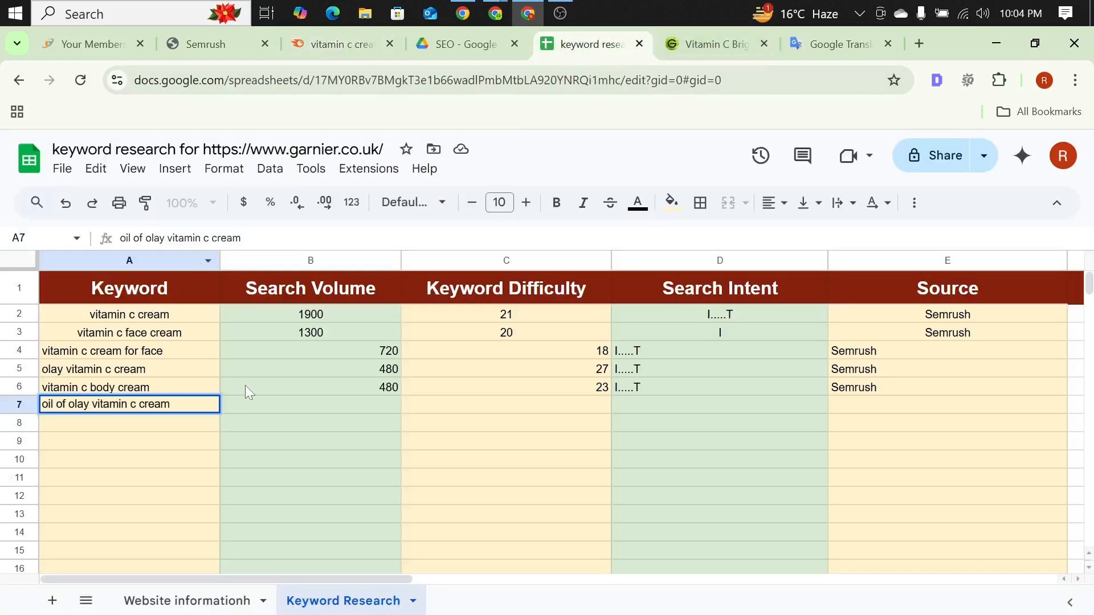
pyautogui.click(256, 405)
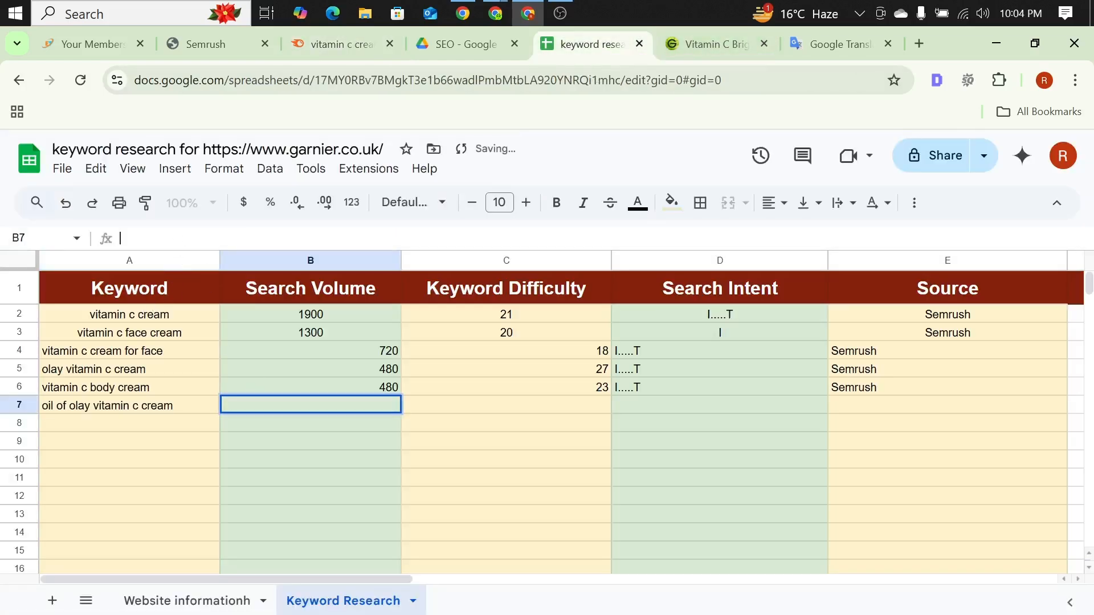
pyautogui.write('260')
pyautogui.click(427, 405)
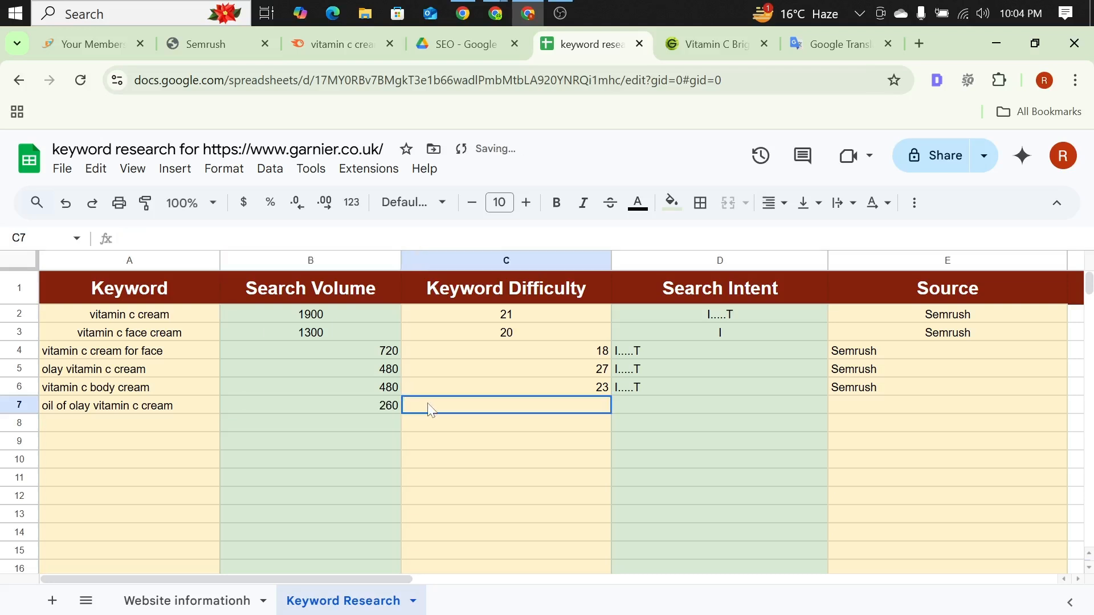
pyautogui.write('28')
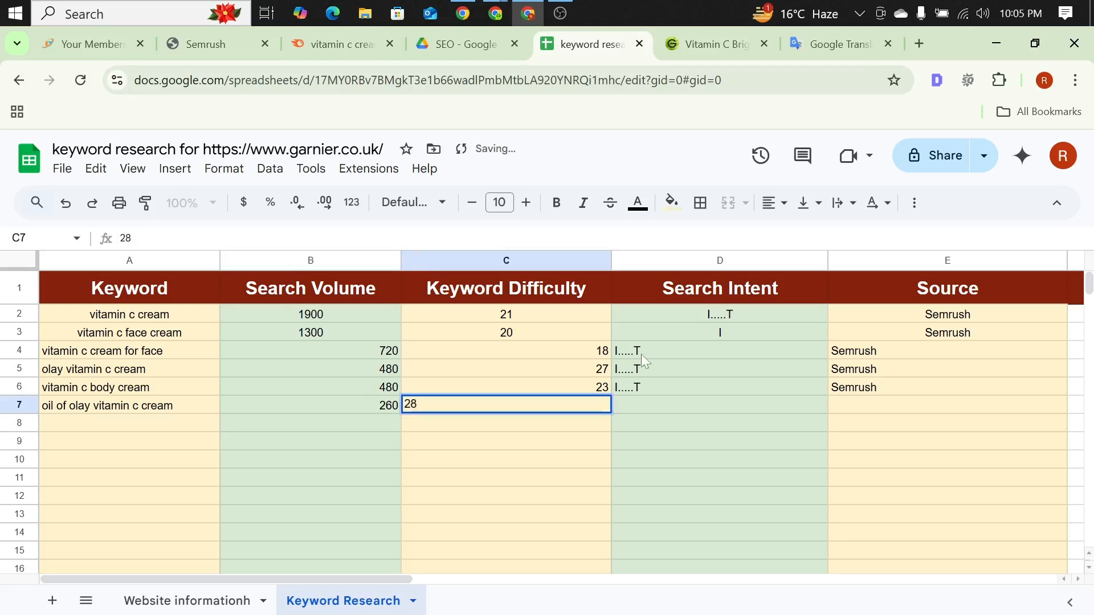
# Step: Enter "I.....T" as the search intent and "Semrush" as the source for "oil of olay vitamin c cream" in row 7
pyautogui.click(649, 409)
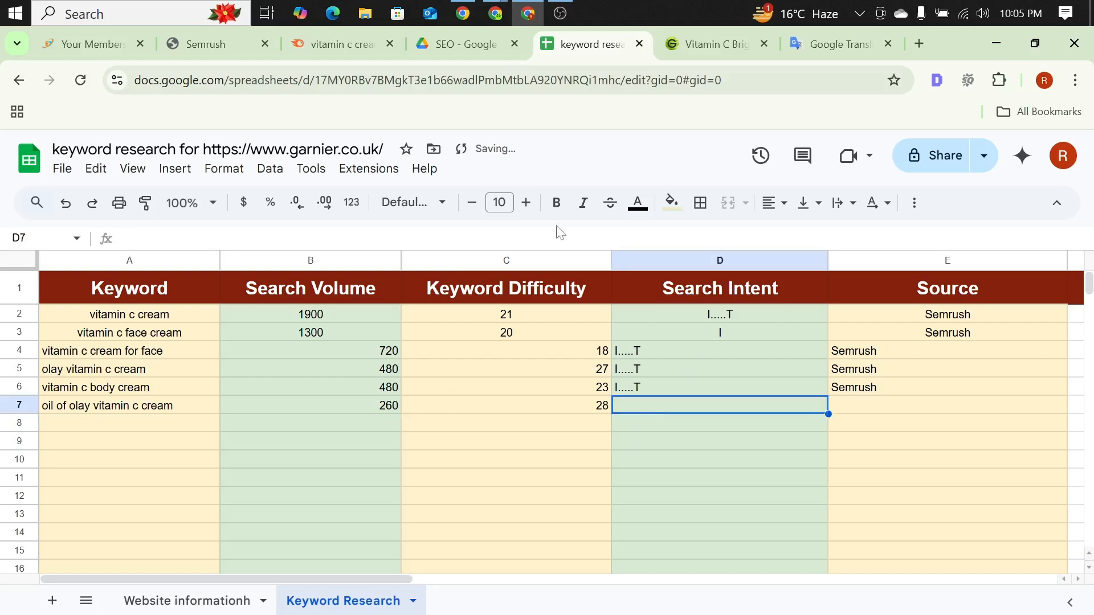
pyautogui.click(353, 48)
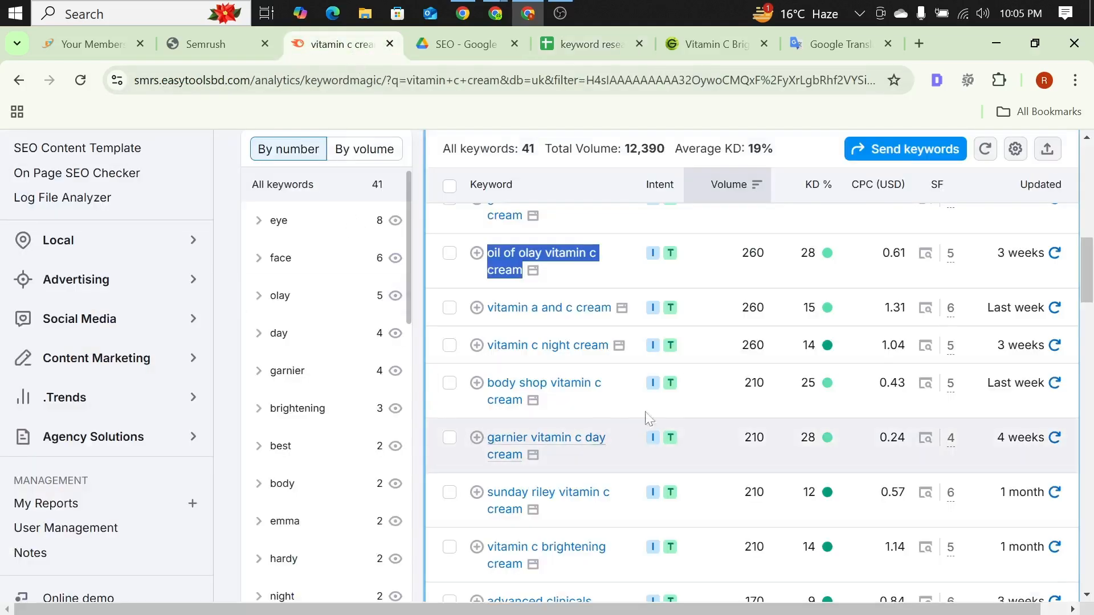
pyautogui.click(594, 48)
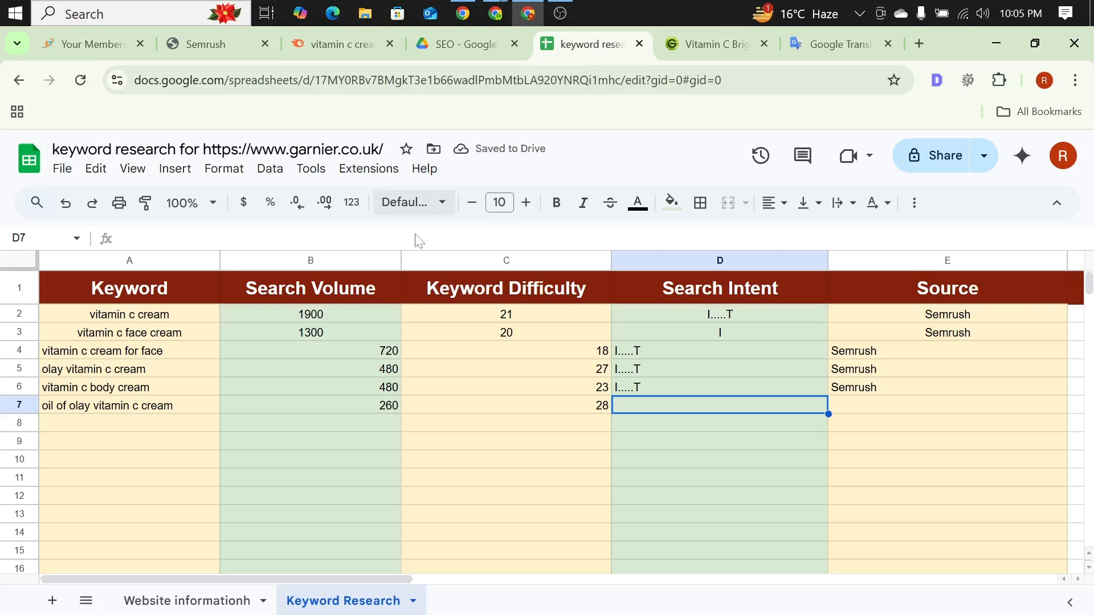
pyautogui.click(317, 240)
pyautogui.write('I.....T')
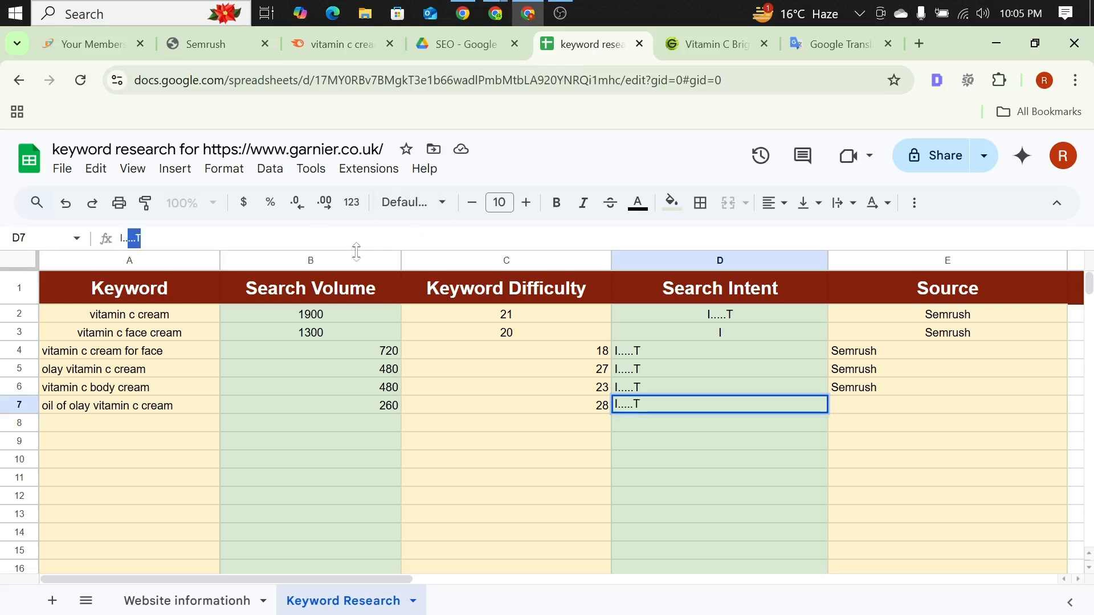
pyautogui.click(858, 404)
pyautogui.write('Semrush')
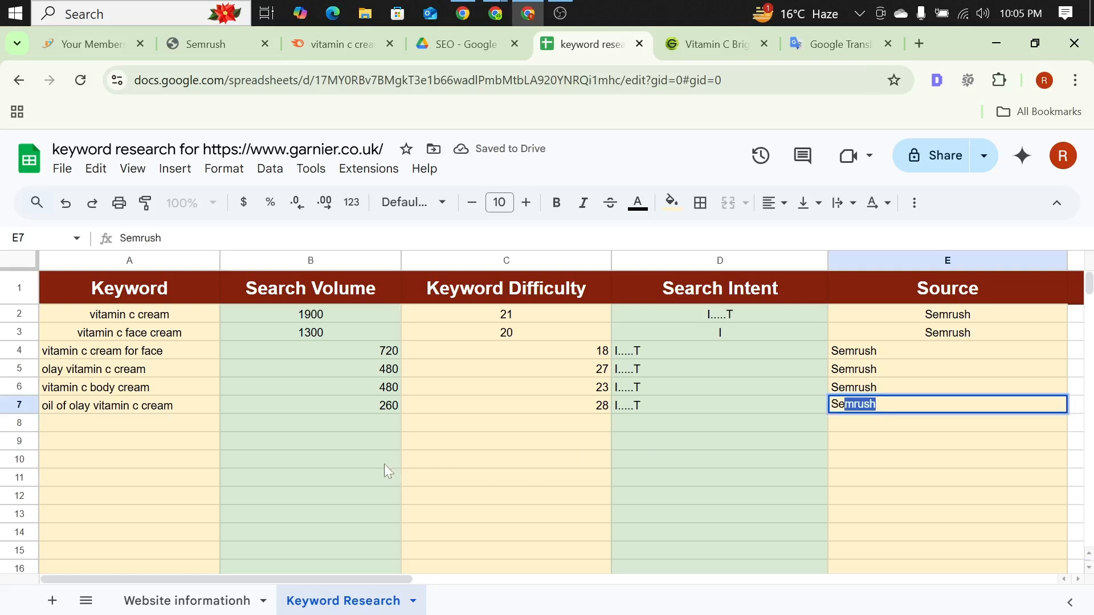
pyautogui.click(384, 464)
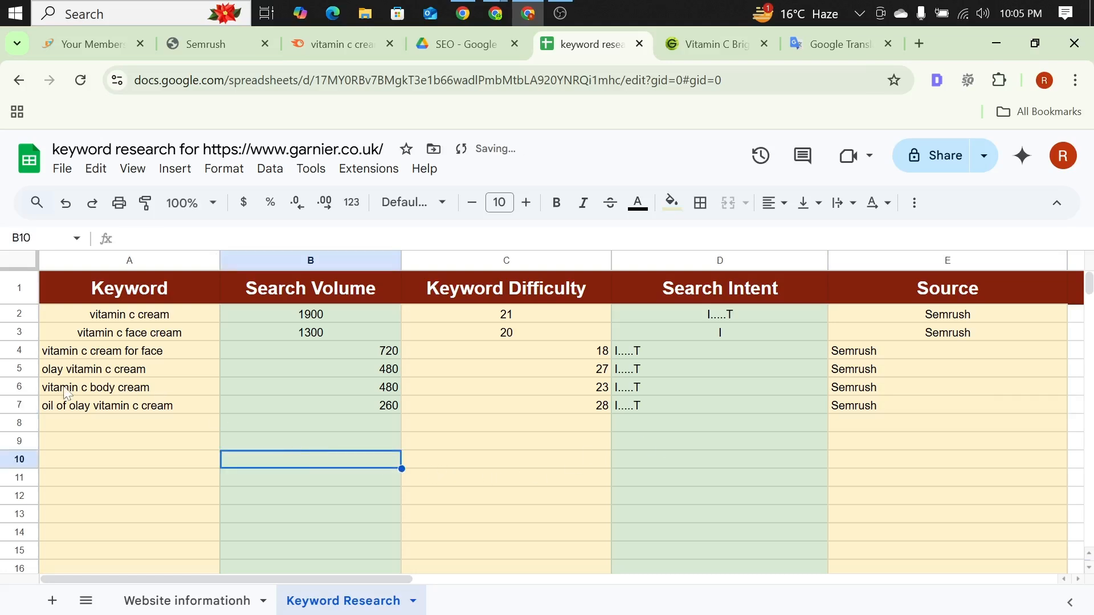
# Step: Copy the keyword "vitamin c night cream" from the Semrush list into cell A8 of the Keyword Research sheet
pyautogui.click(93, 424)
pyautogui.click(340, 44)
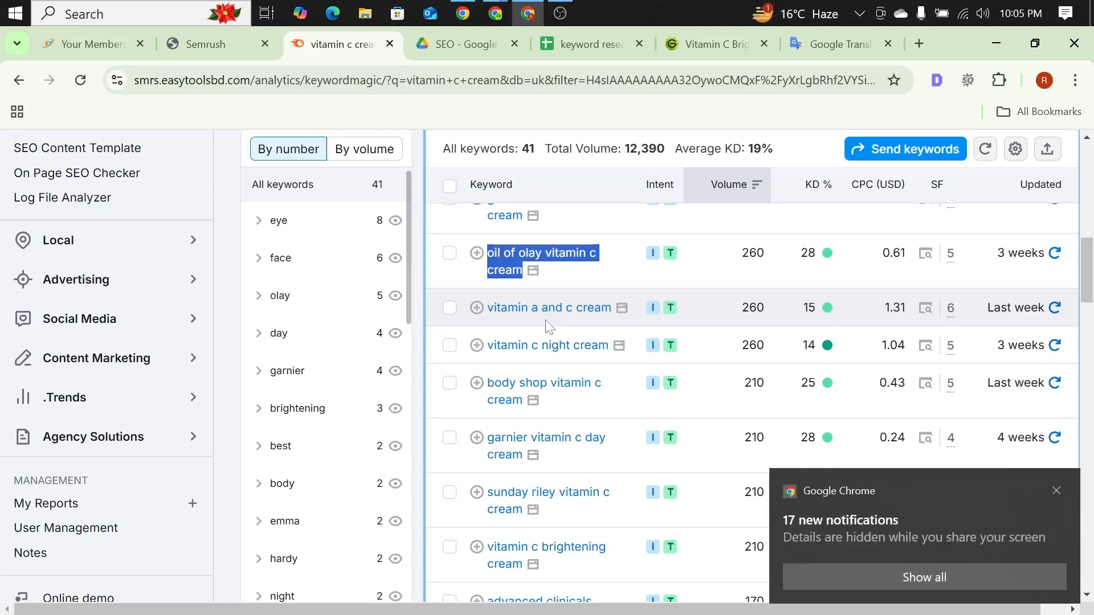
pyautogui.click(1056, 492)
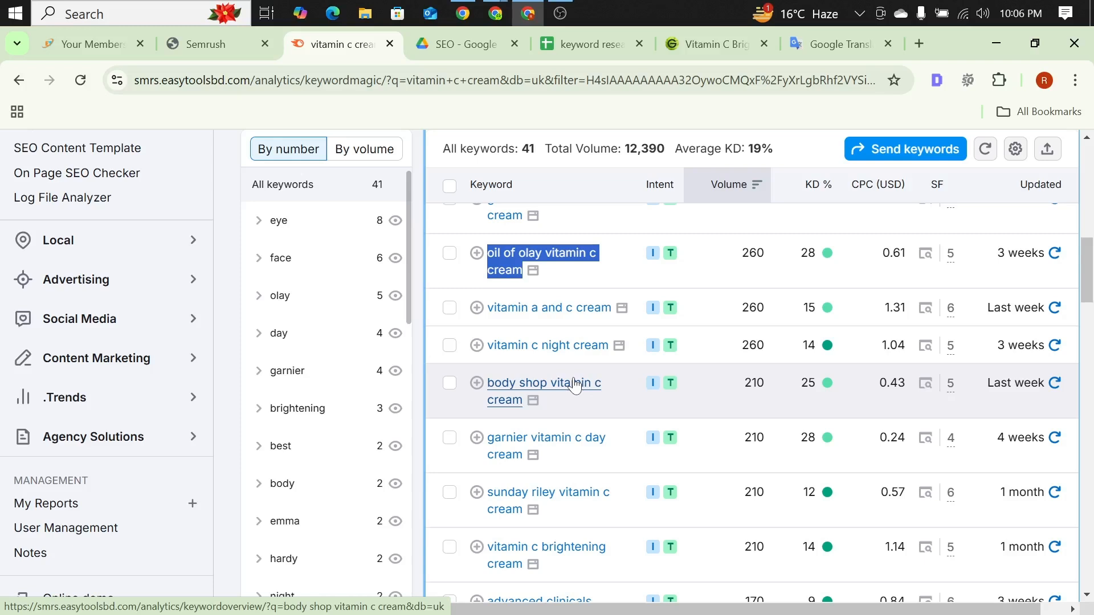
pyautogui.moveTo(485, 346); pyautogui.dragTo(609, 345)
pyautogui.hotkey('ctrl', 'c')
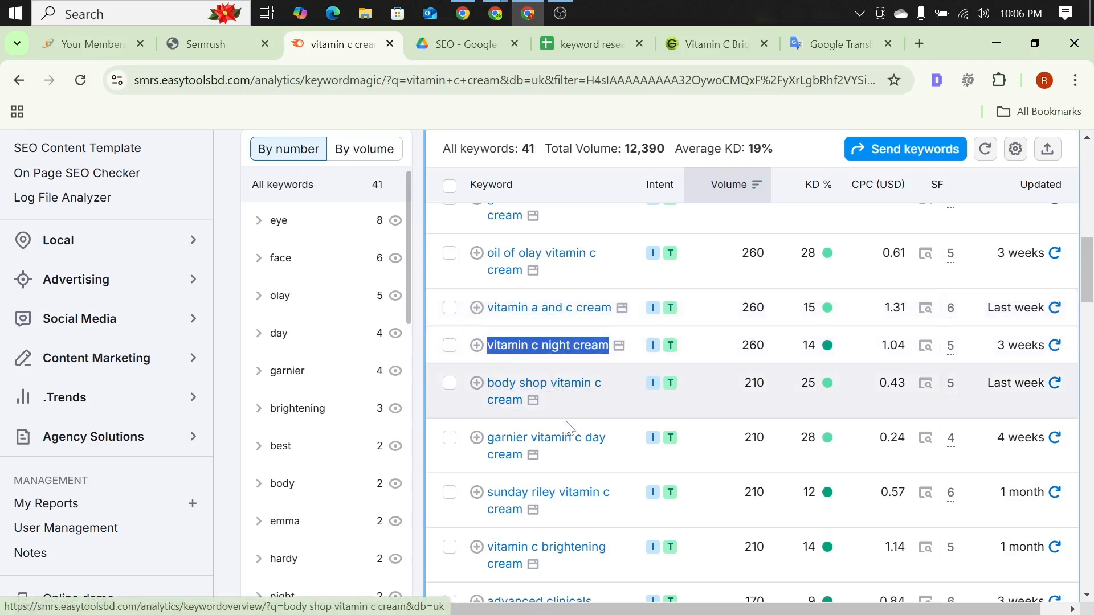
pyautogui.click(563, 46)
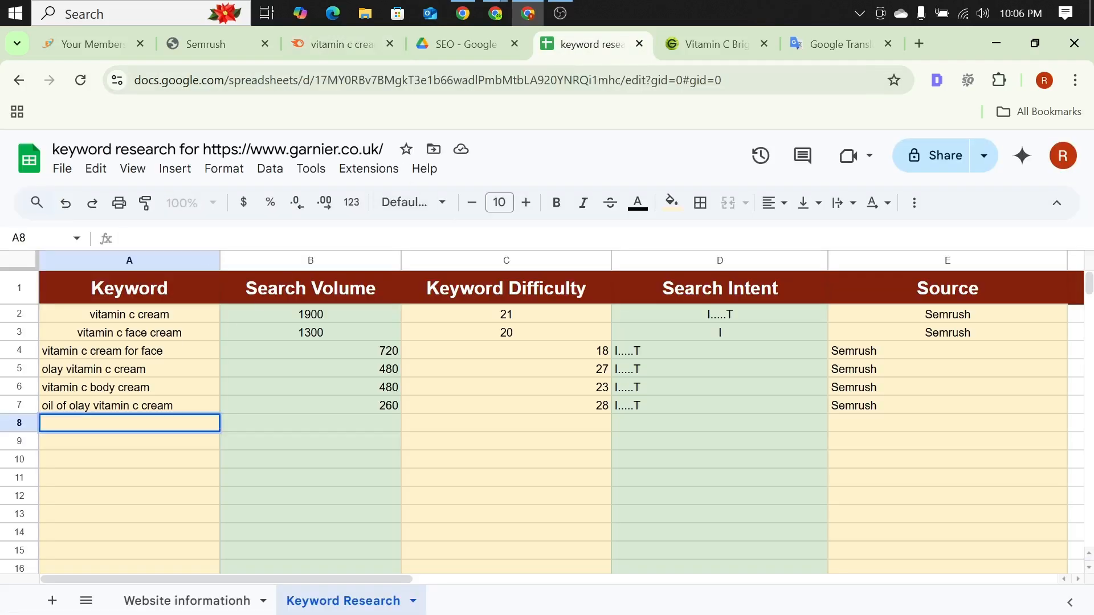
pyautogui.hotkey('ctrl', 'v')
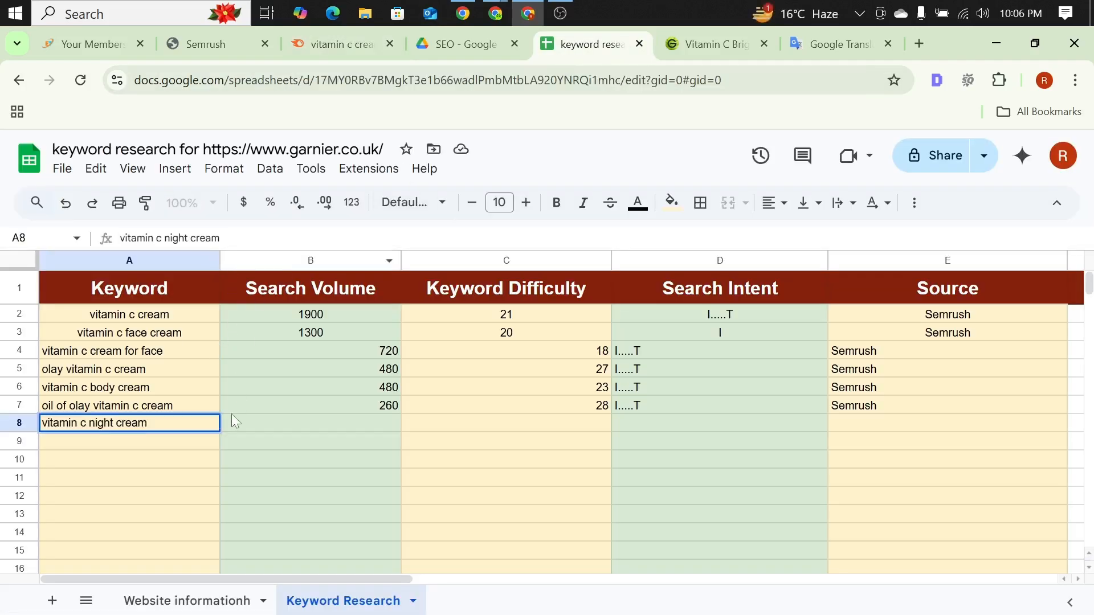
# Step: Look up the Semrush metrics for "vitamin c night cream" and enter search volume 260 and keyword difficulty 14 in row 8
pyautogui.click(255, 423)
pyautogui.click(463, 13)
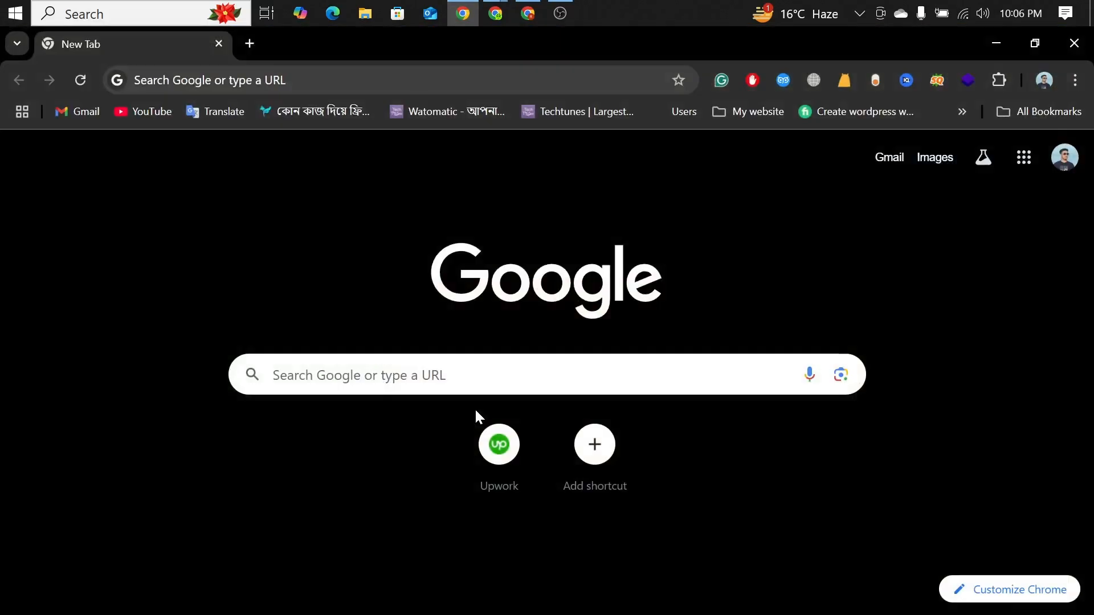
pyautogui.click(527, 16)
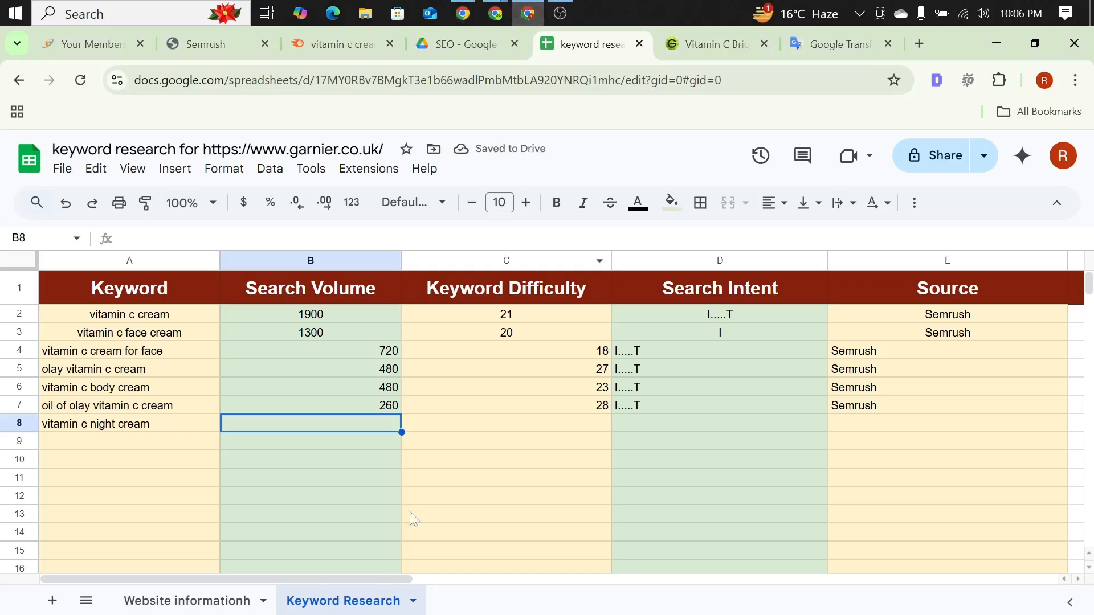
pyautogui.click(347, 43)
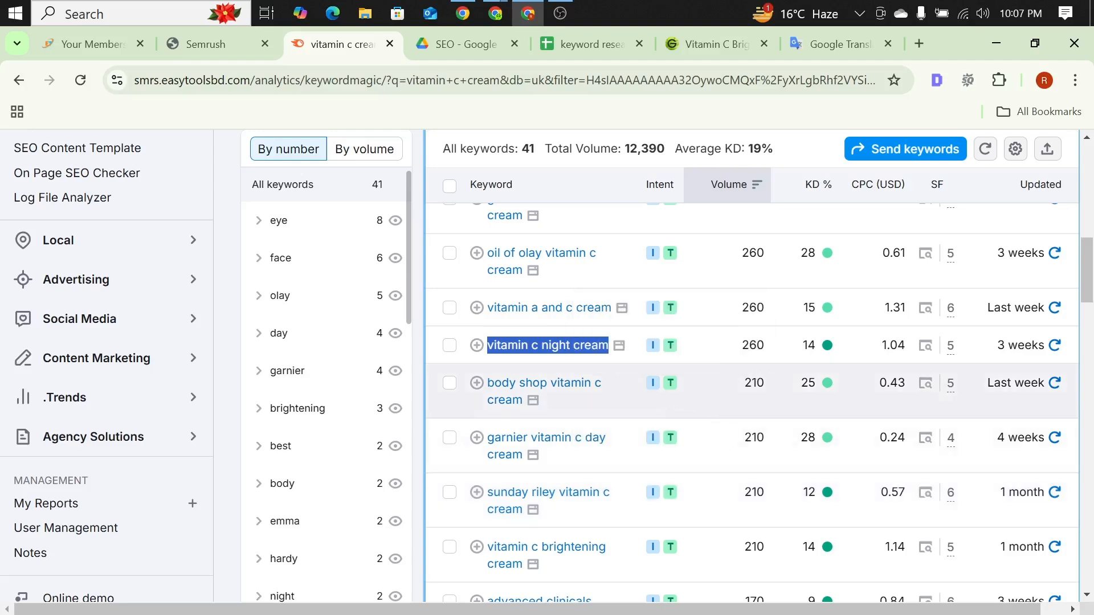
pyautogui.click(584, 41)
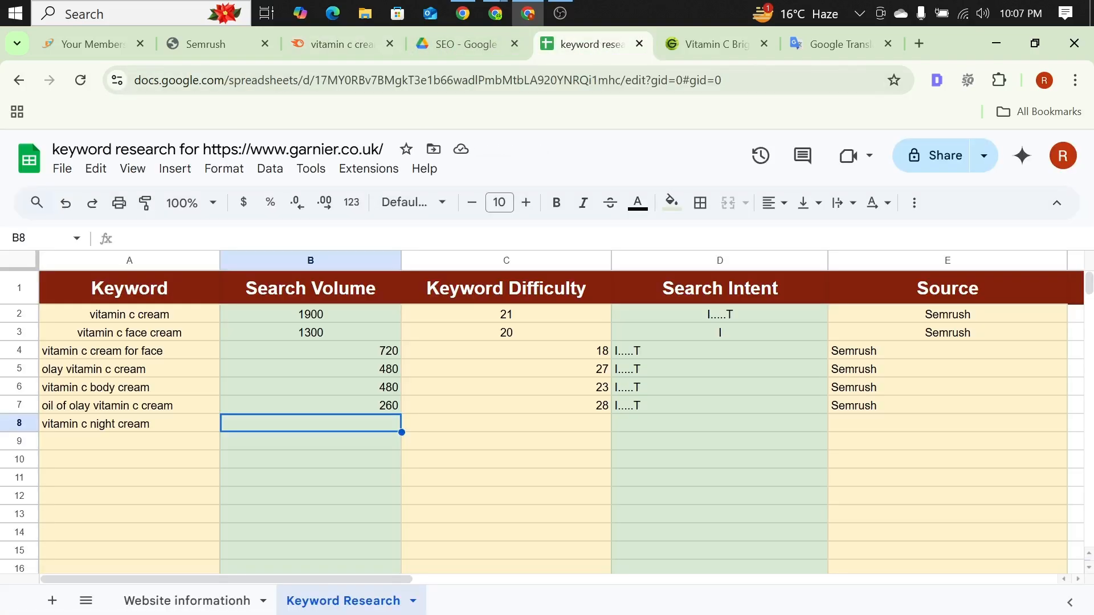
pyautogui.press('Return')
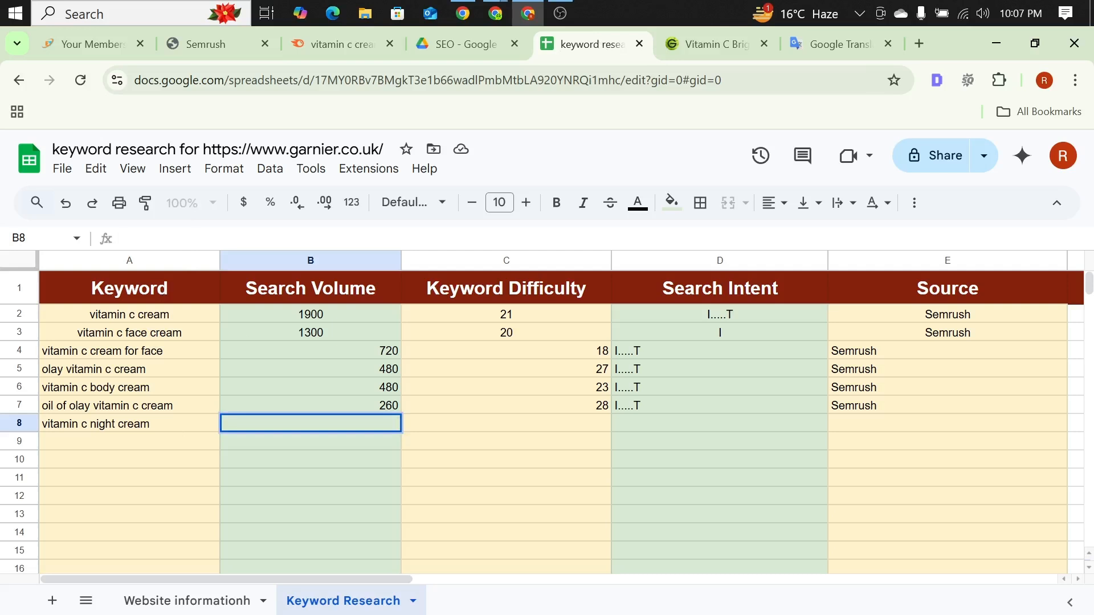
pyautogui.write('260')
pyautogui.click(438, 428)
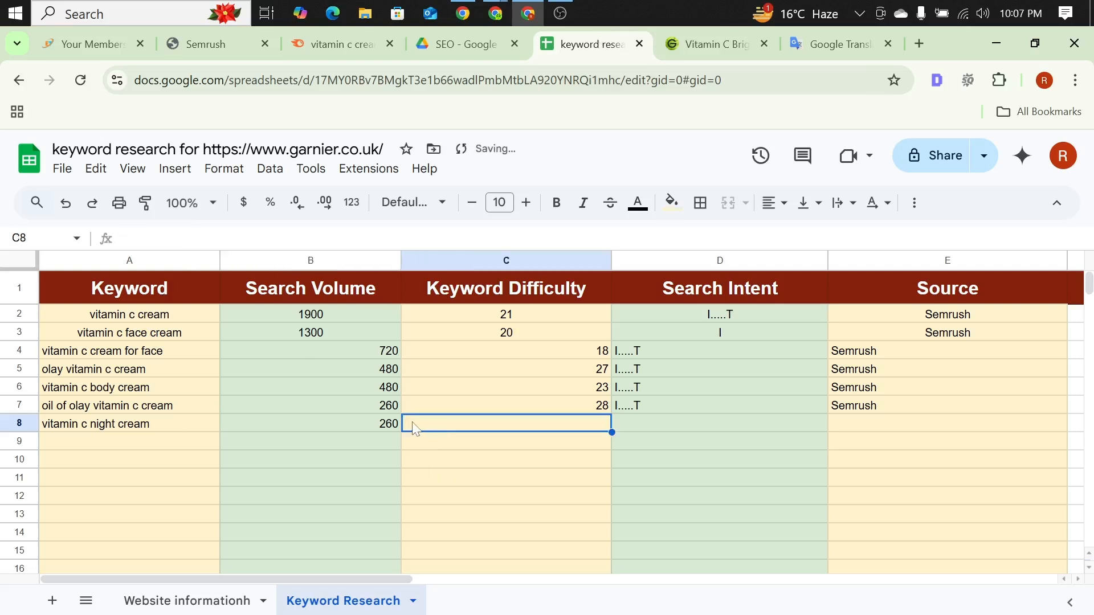
pyautogui.write('14')
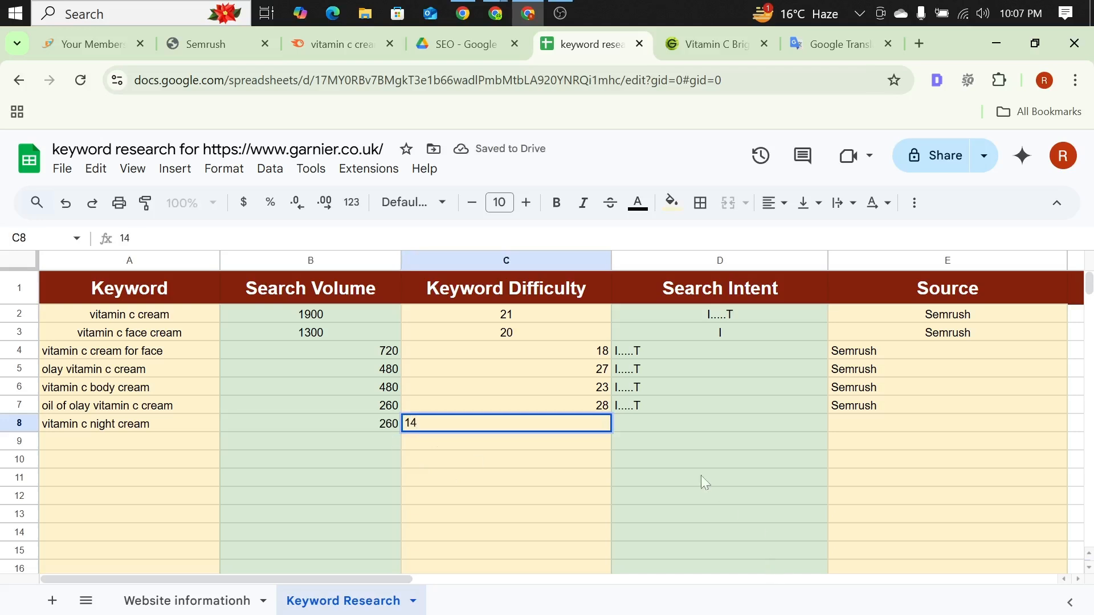
# Step: Enter "I.....T" as the search intent and "Semrush" as the source for "vitamin c night cream" in row 8
pyautogui.click(654, 426)
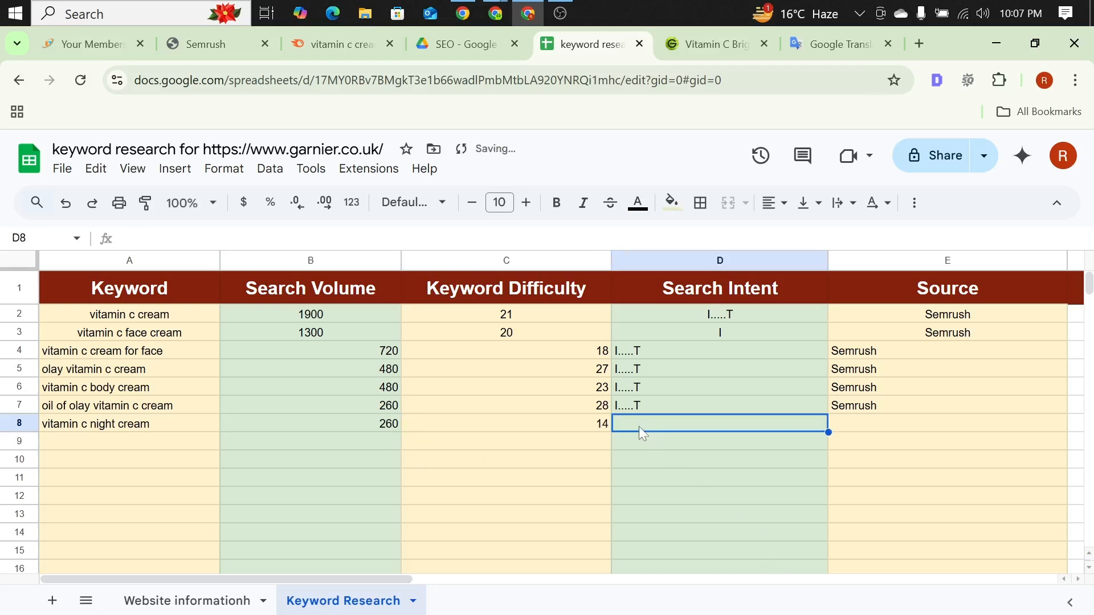
pyautogui.write('I')
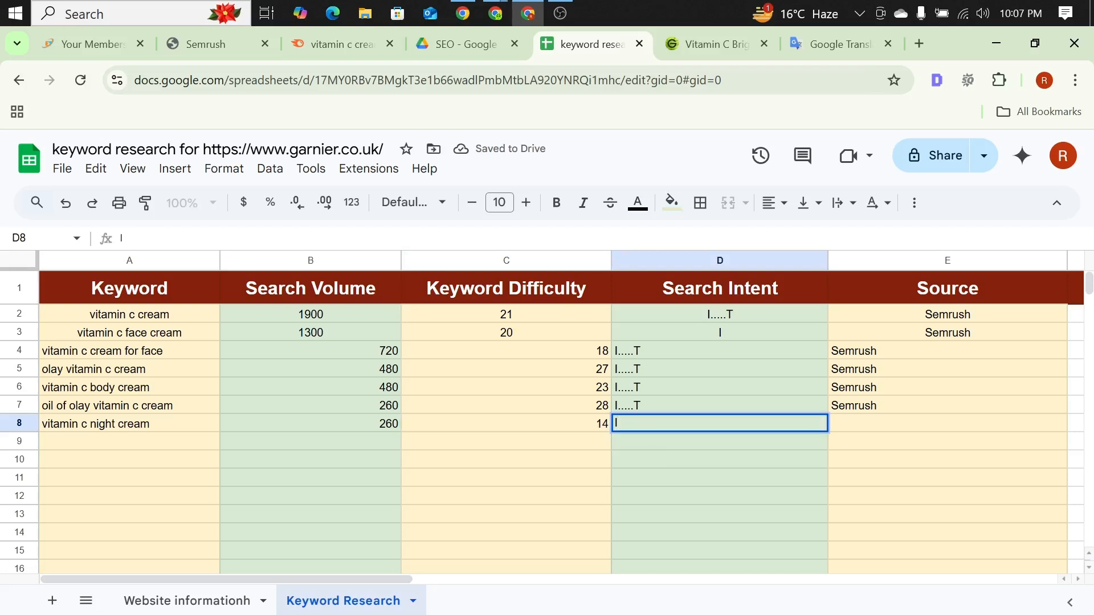
pyautogui.write('.....T')
pyautogui.click(901, 431)
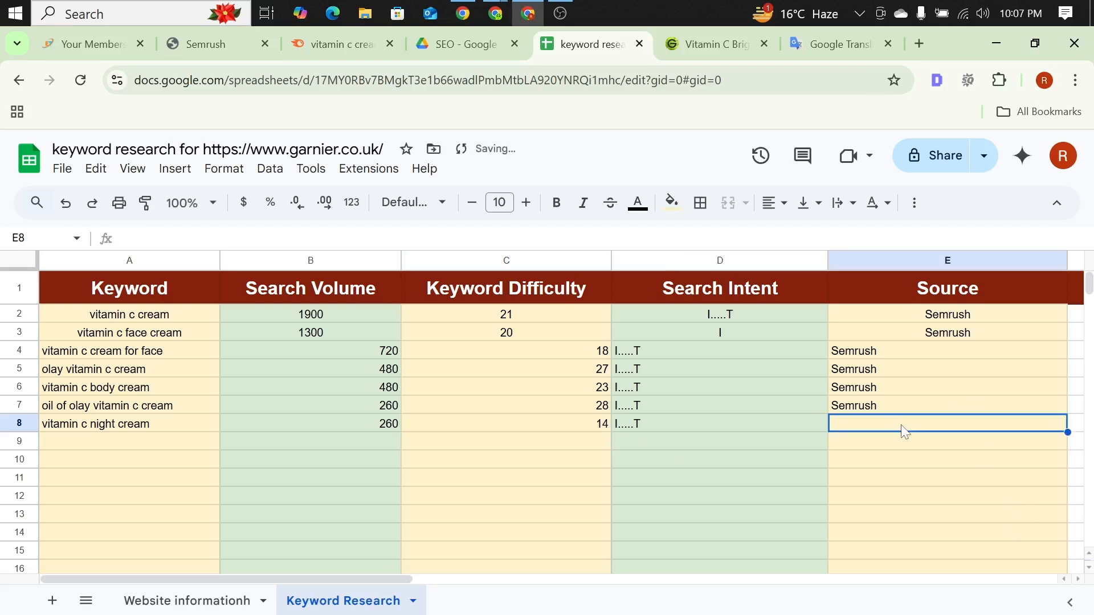
pyautogui.write('Sem')
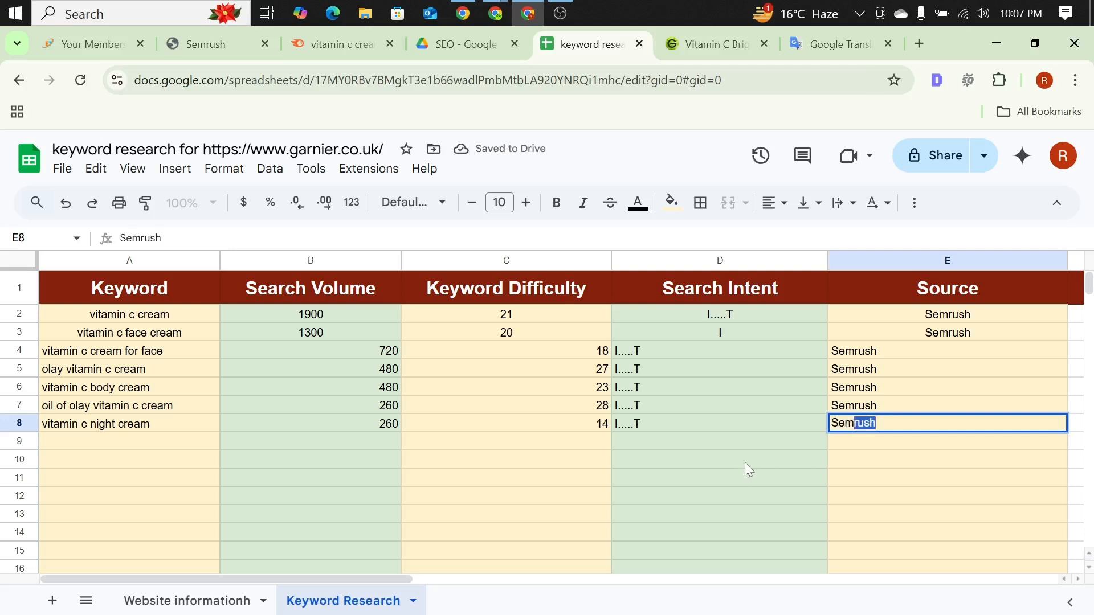
pyautogui.click(587, 460)
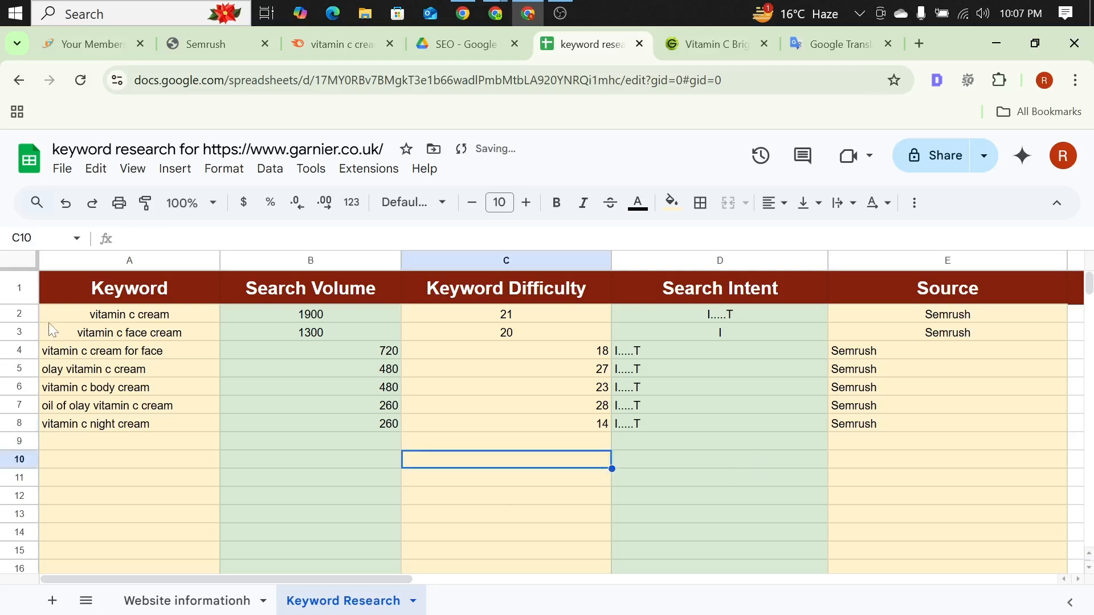
# Step: Center-align the contents of keyword rows 2 to 8 horizontally
pyautogui.click(20, 314)
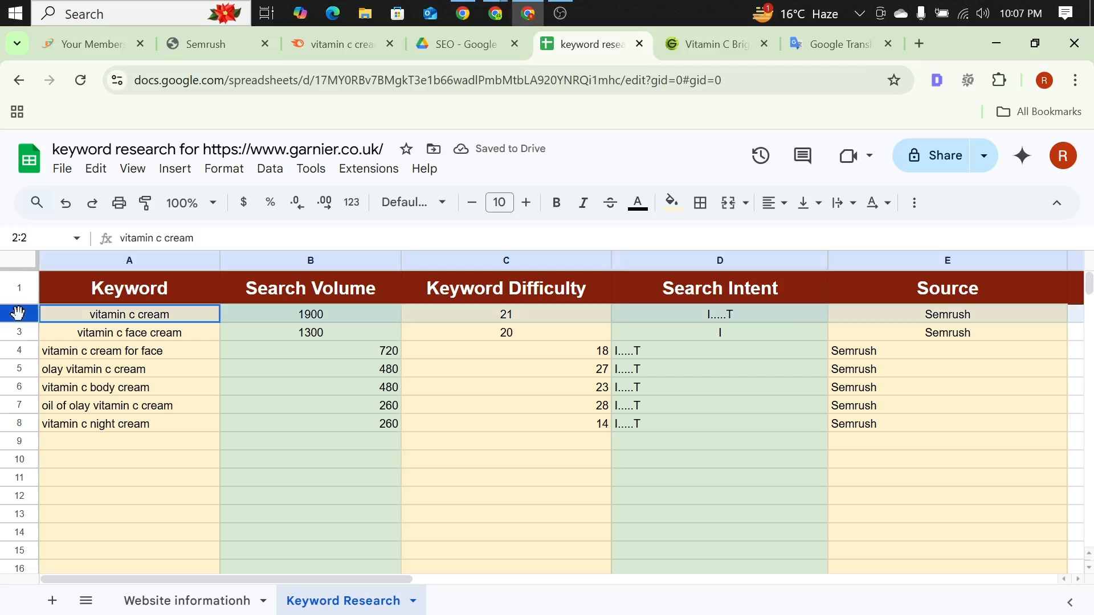
pyautogui.moveTo(20, 314); pyautogui.dragTo(206, 425)
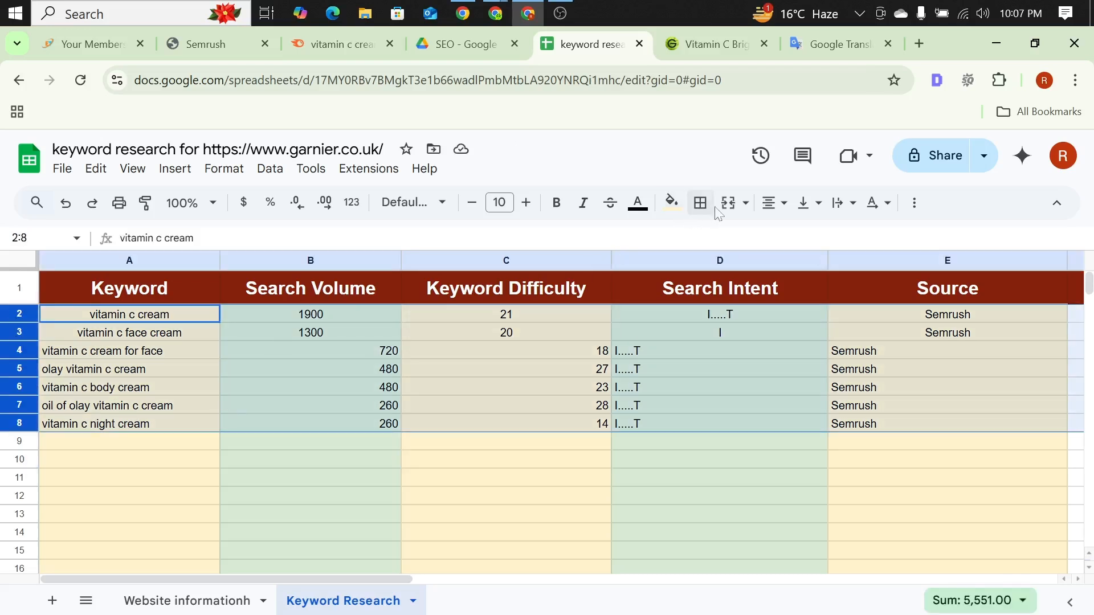
pyautogui.click(770, 202)
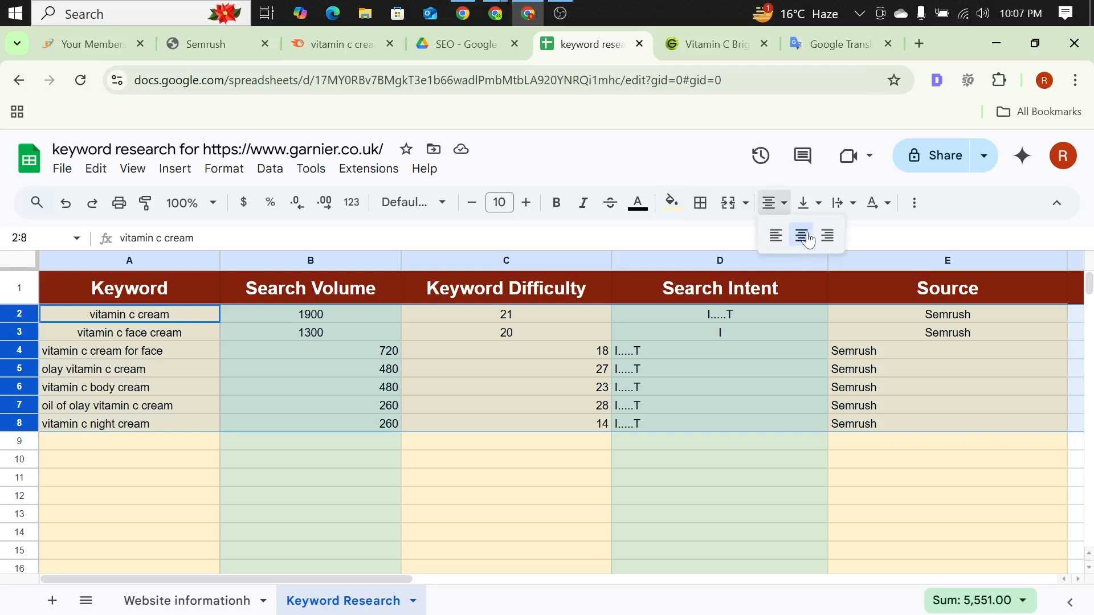
pyautogui.click(801, 234)
pyautogui.click(362, 518)
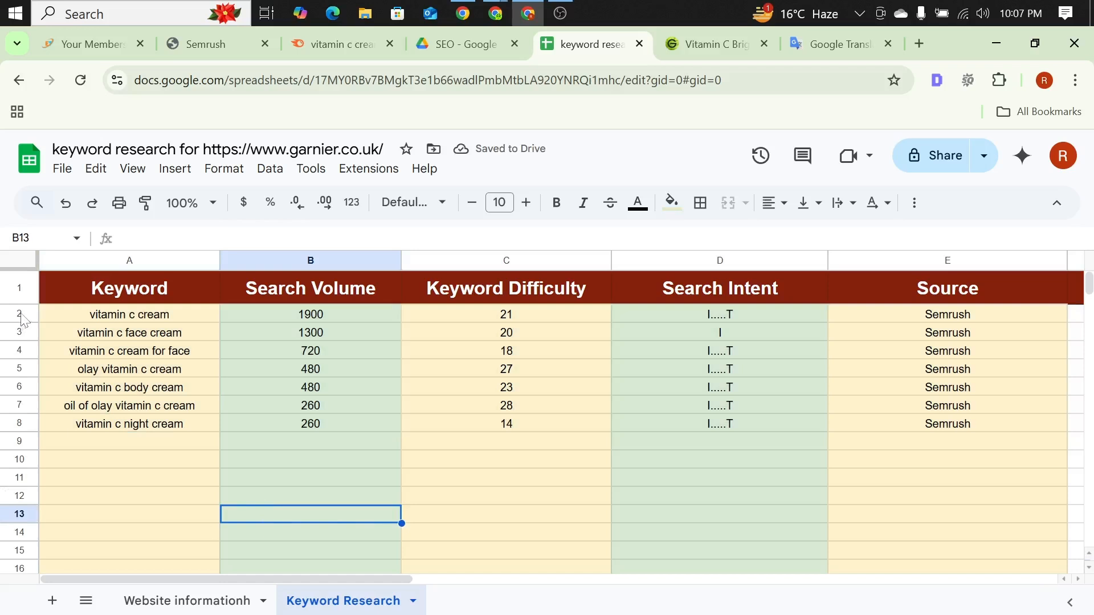
# Step: Copy keyword rows 2 to 8 and paste them as a duplicate block starting at row 9
pyautogui.moveTo(20, 316); pyautogui.dragTo(368, 422)
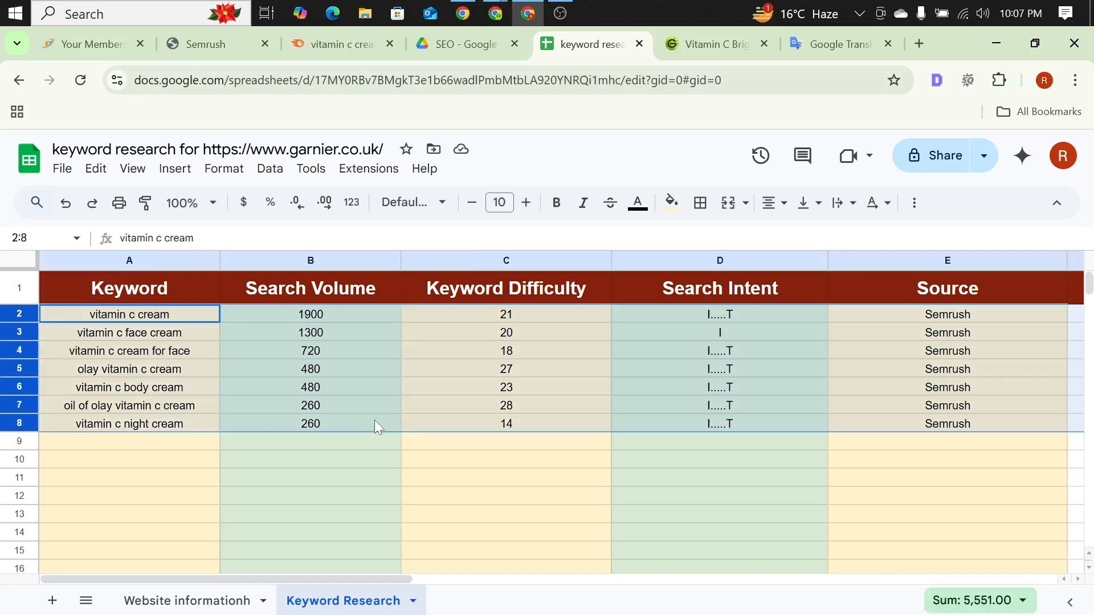
pyautogui.hotkey('ctrl', 'c')
pyautogui.click(110, 450)
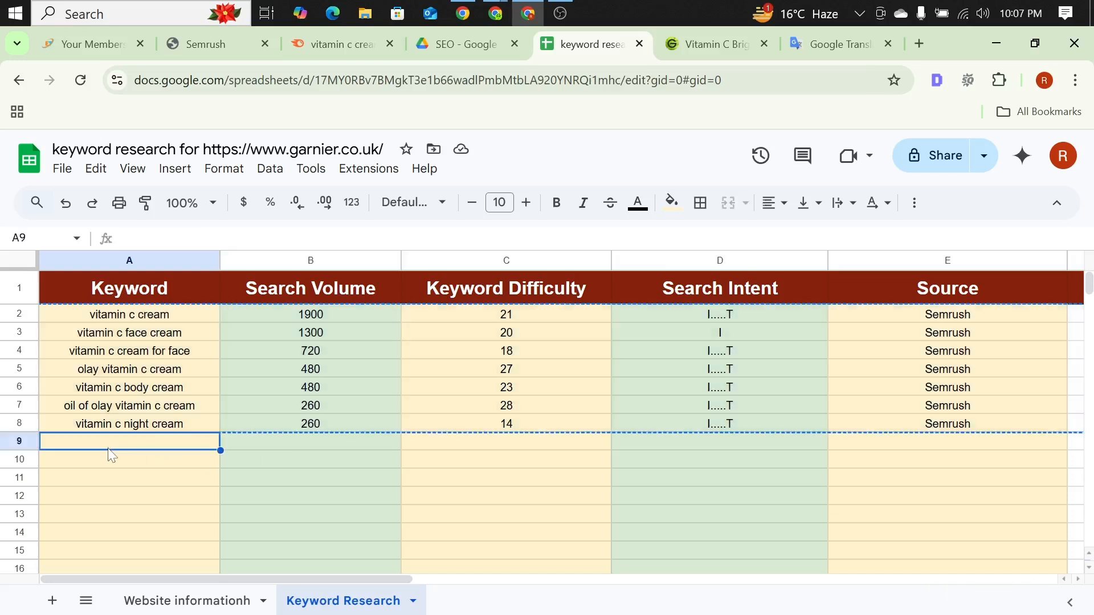
pyautogui.click(25, 440)
pyautogui.hotkey('ctrl', 'v')
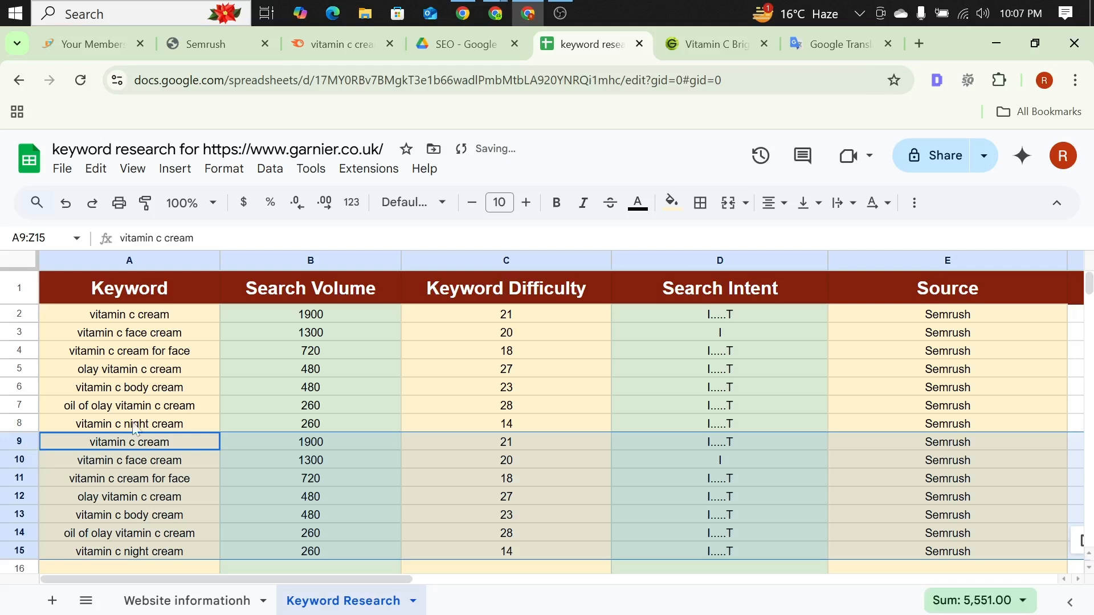
pyautogui.click(164, 387)
# Step: Paste the copied seven-row keyword block four more times, starting at rows 16, 23, 30 and 37
pyautogui.click(109, 568)
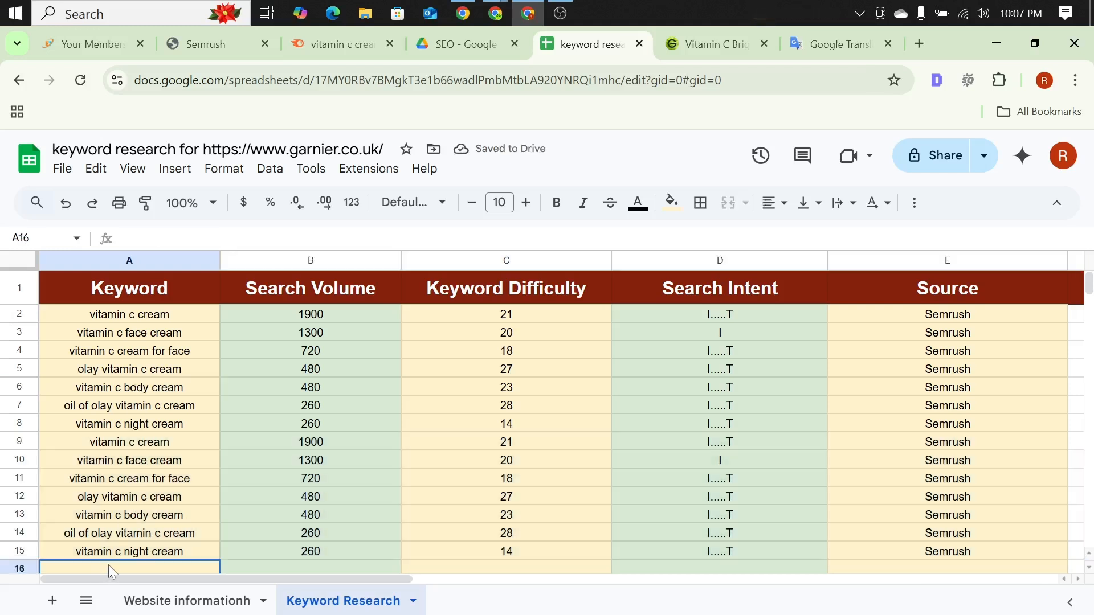
pyautogui.click(21, 567)
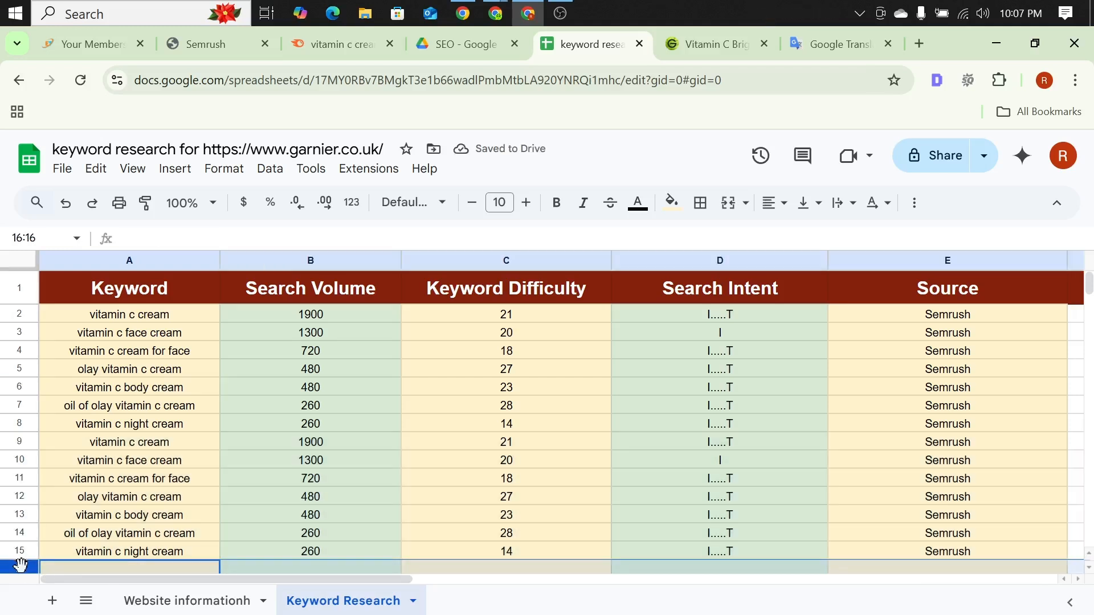
pyautogui.hotkey('ctrl', 'v')
pyautogui.click(196, 442)
pyautogui.scroll(-5, 210, 427)
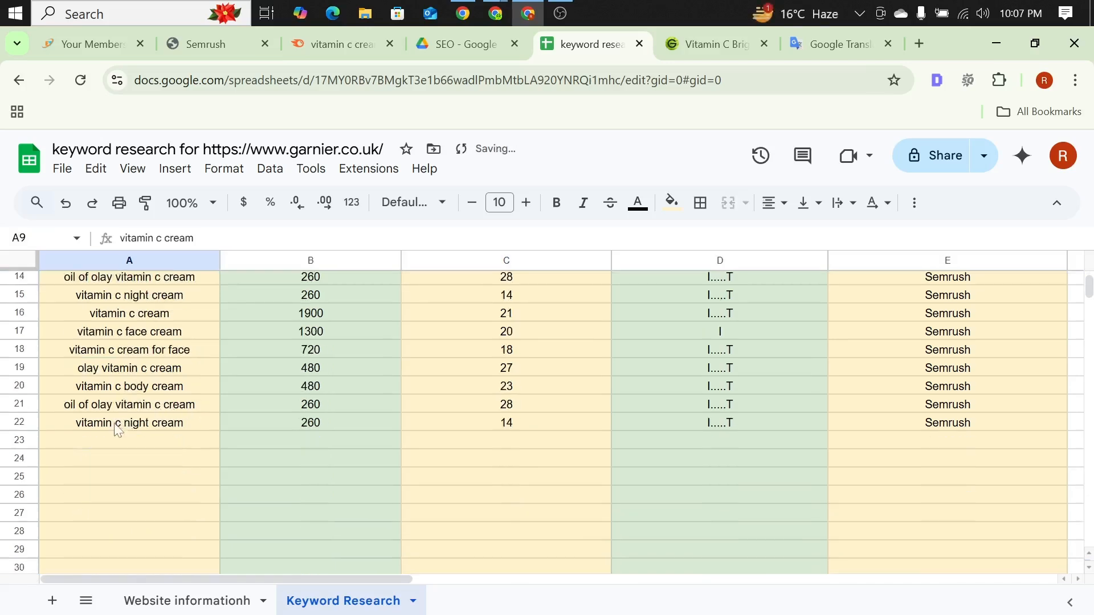
pyautogui.click(19, 440)
pyautogui.hotkey('ctrl', 'v')
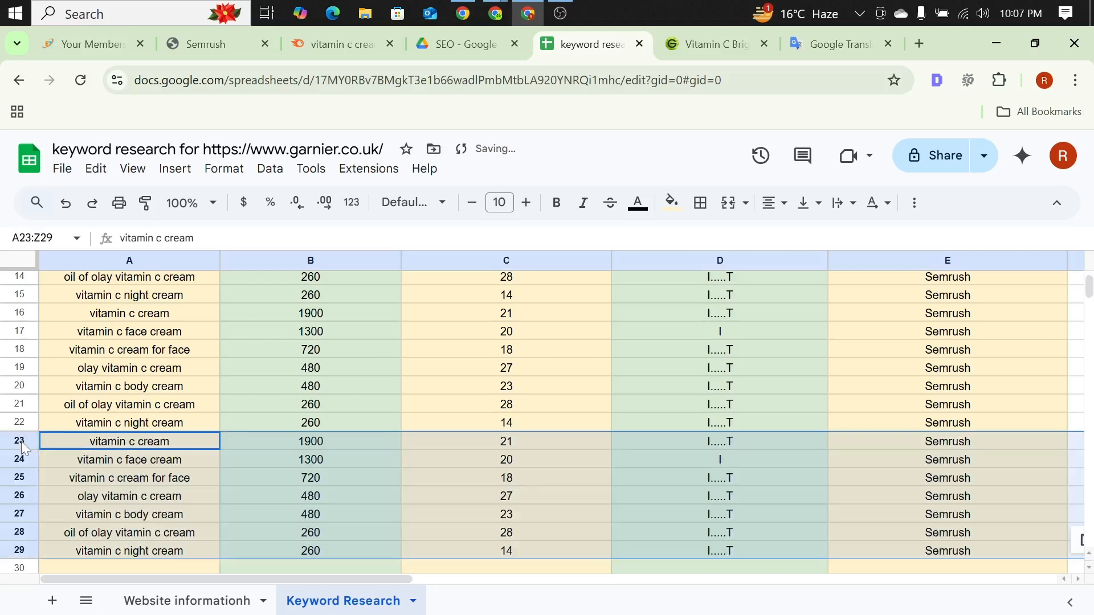
pyautogui.scroll(-5, 220, 382)
pyautogui.click(19, 312)
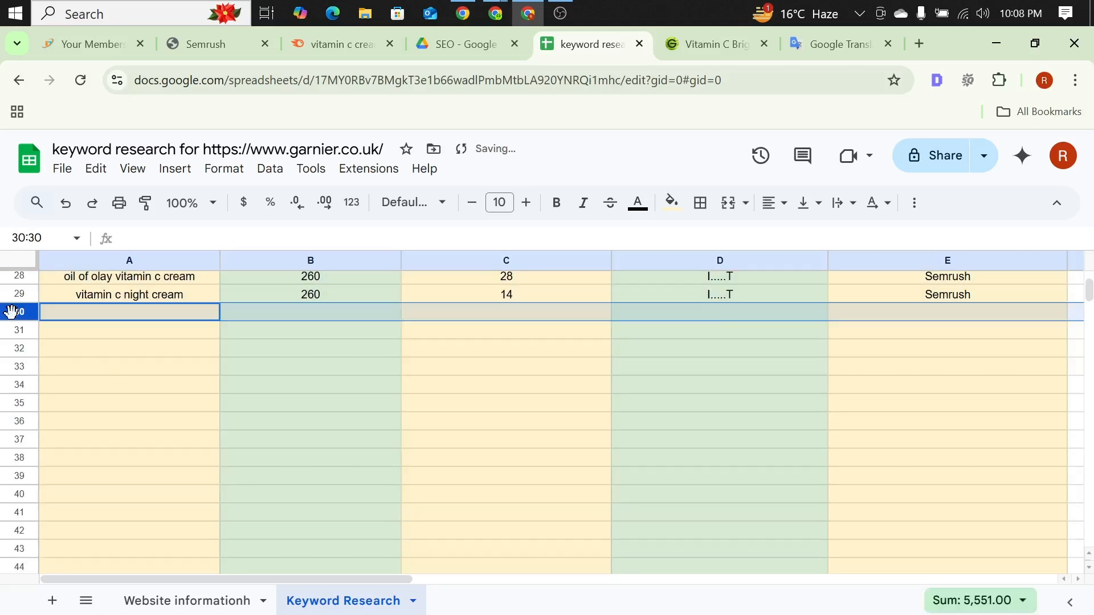
pyautogui.hotkey('ctrl', 'v')
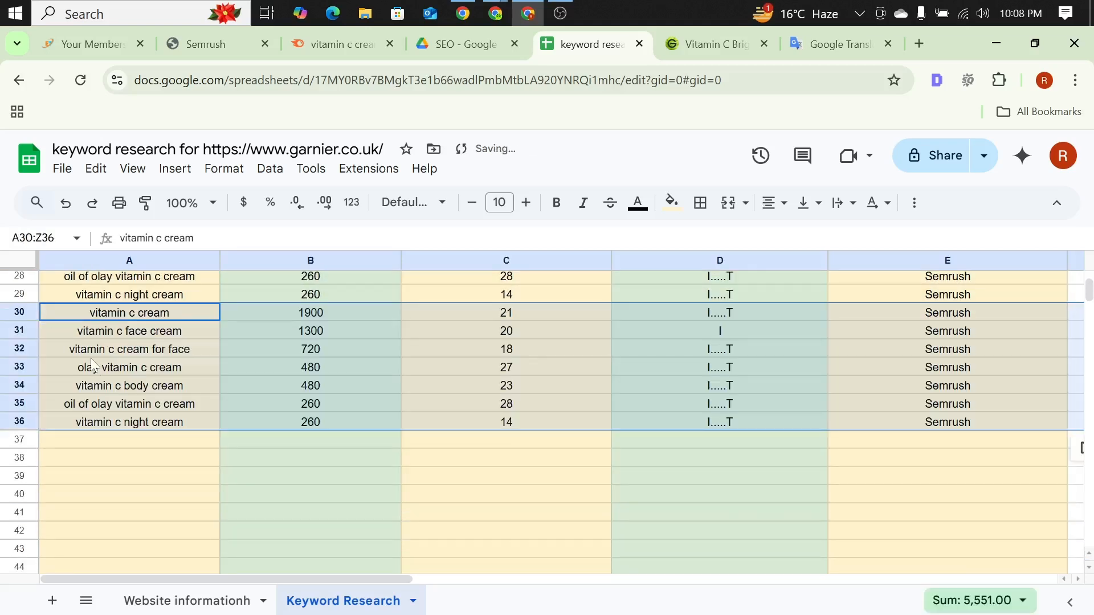
pyautogui.click(19, 439)
pyautogui.hotkey('ctrl', 'v')
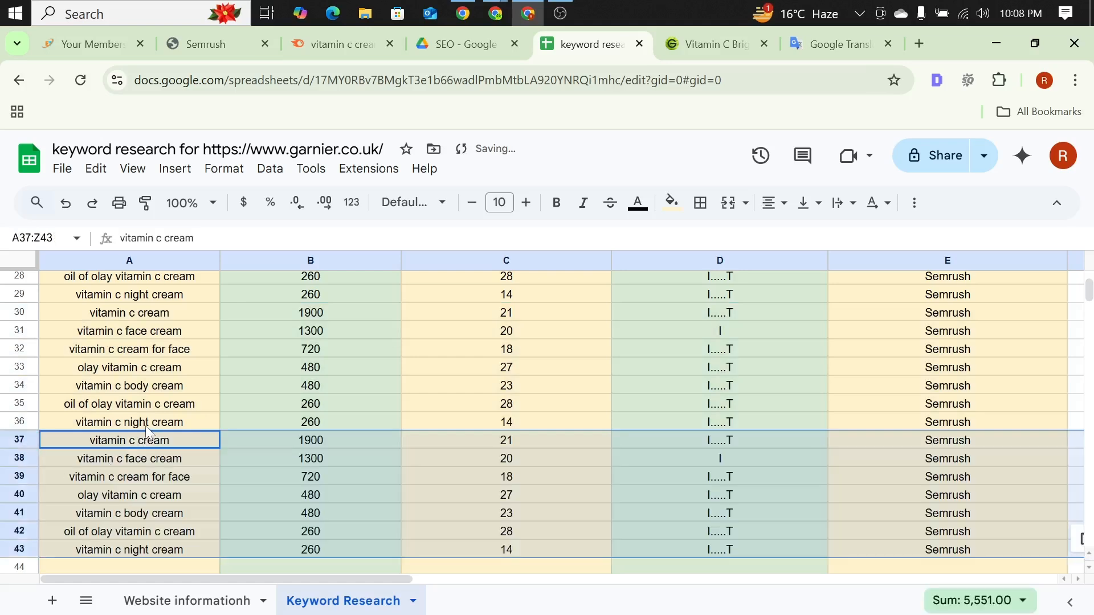
pyautogui.scroll(-3, 101, 453)
pyautogui.click(101, 453)
pyautogui.scroll(12, 101, 453)
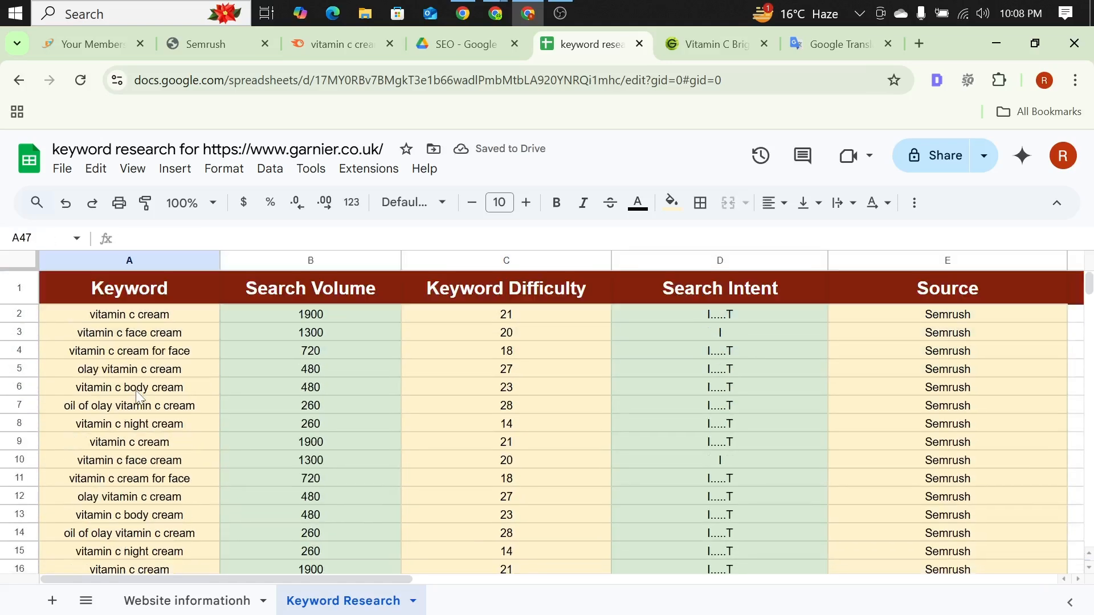
pyautogui.scroll(-4, 221, 383)
pyautogui.scroll(4, 222, 390)
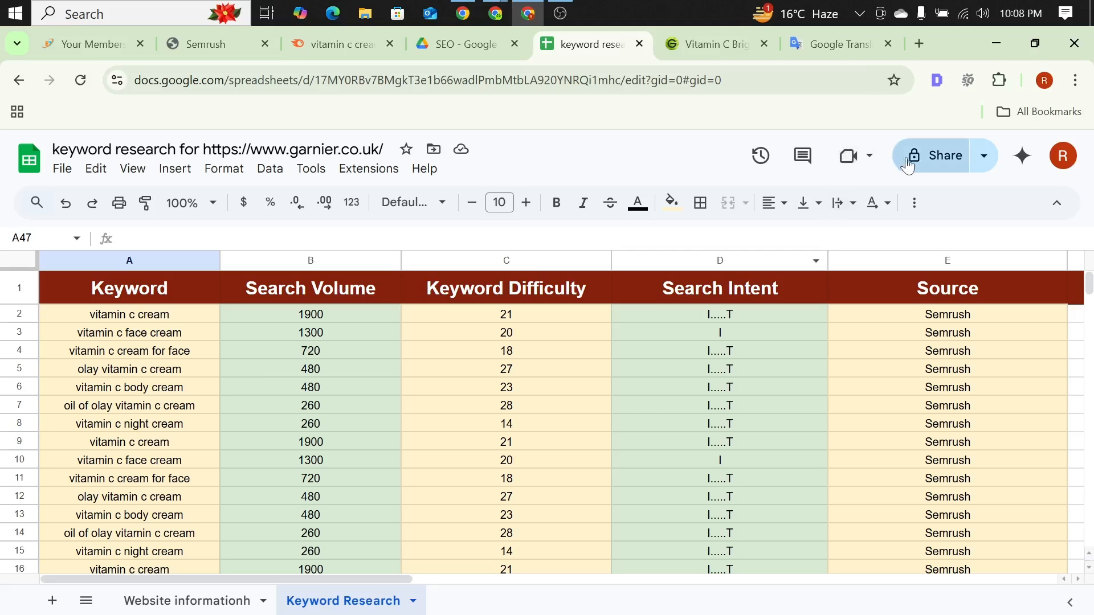
# Step: Give anyone with the link Editor access to the workbook and copy its share link
pyautogui.click(935, 154)
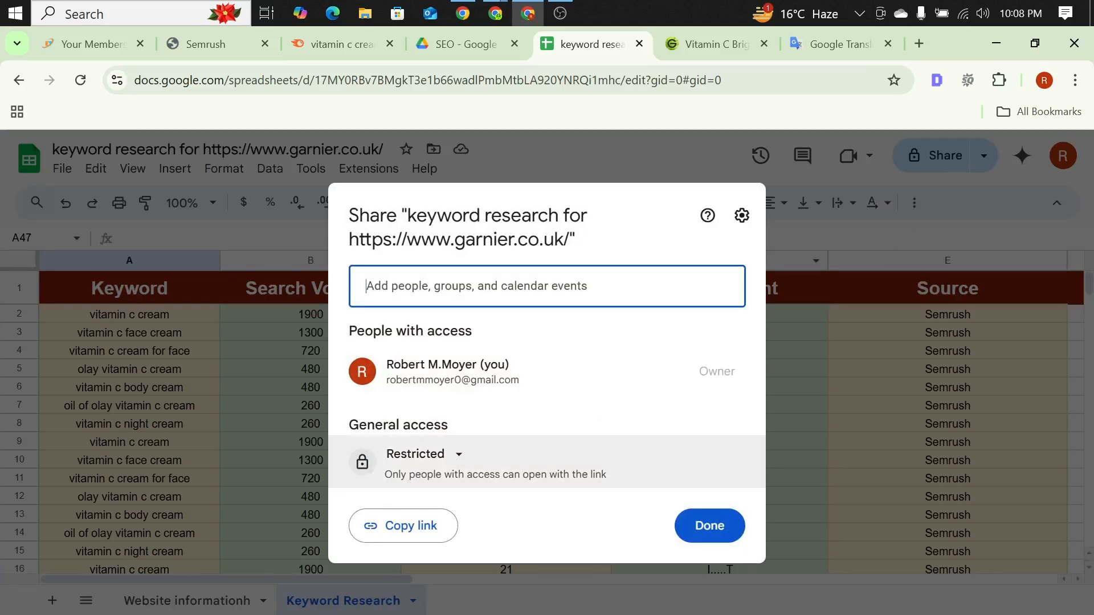
pyautogui.click(452, 458)
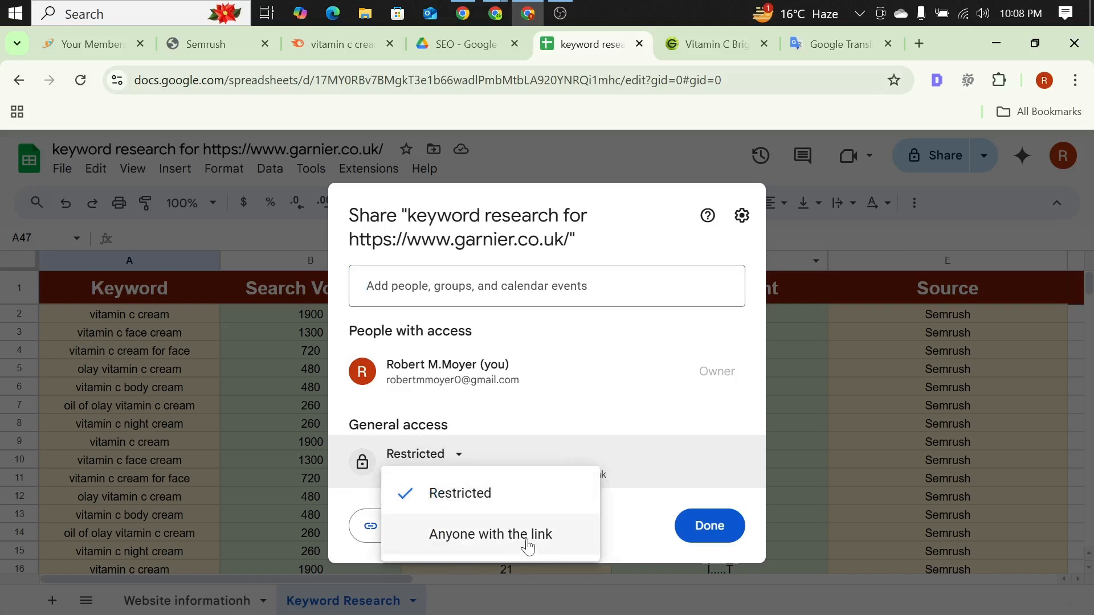
pyautogui.click(466, 534)
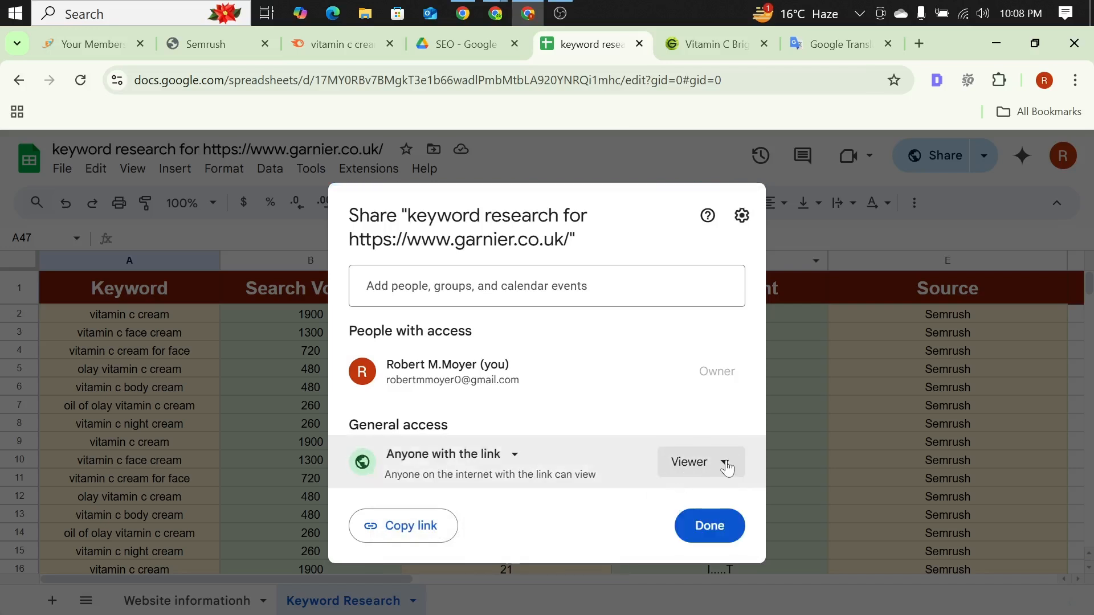
pyautogui.click(721, 469)
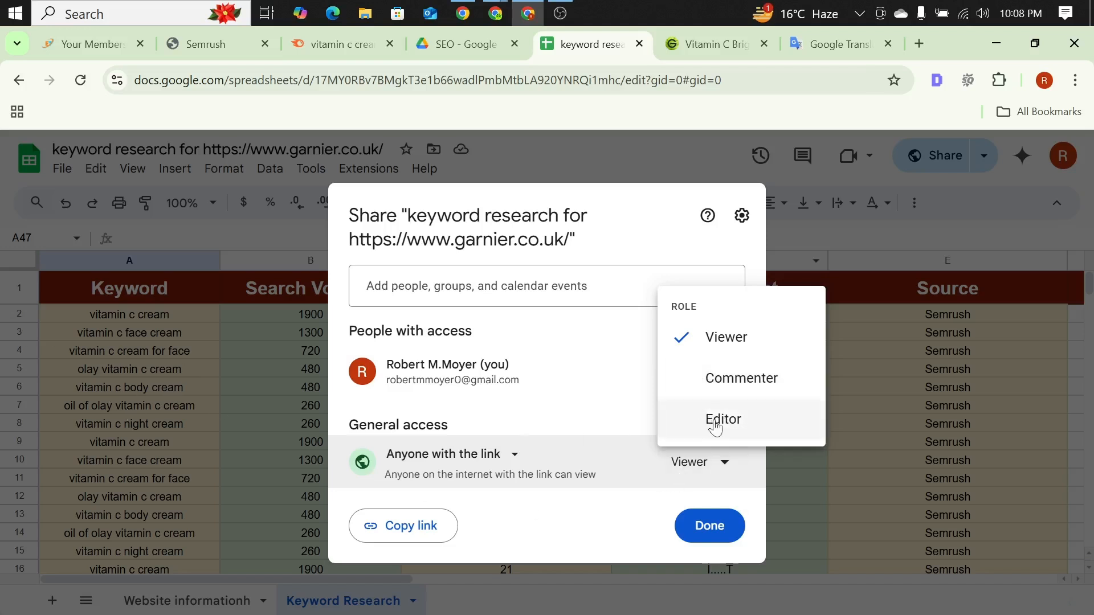
pyautogui.click(725, 422)
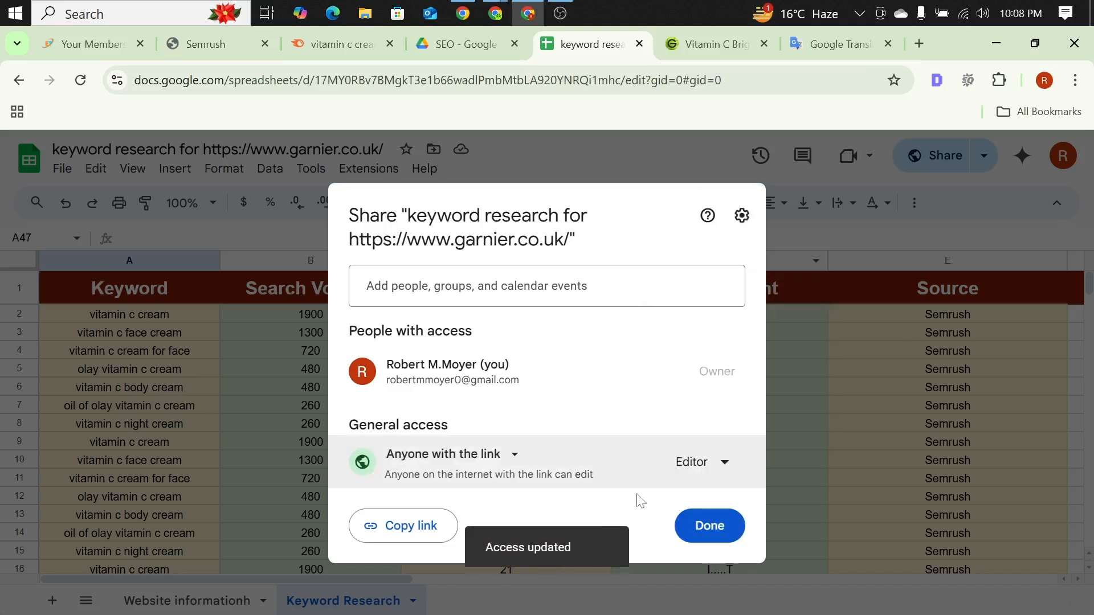
pyautogui.click(421, 527)
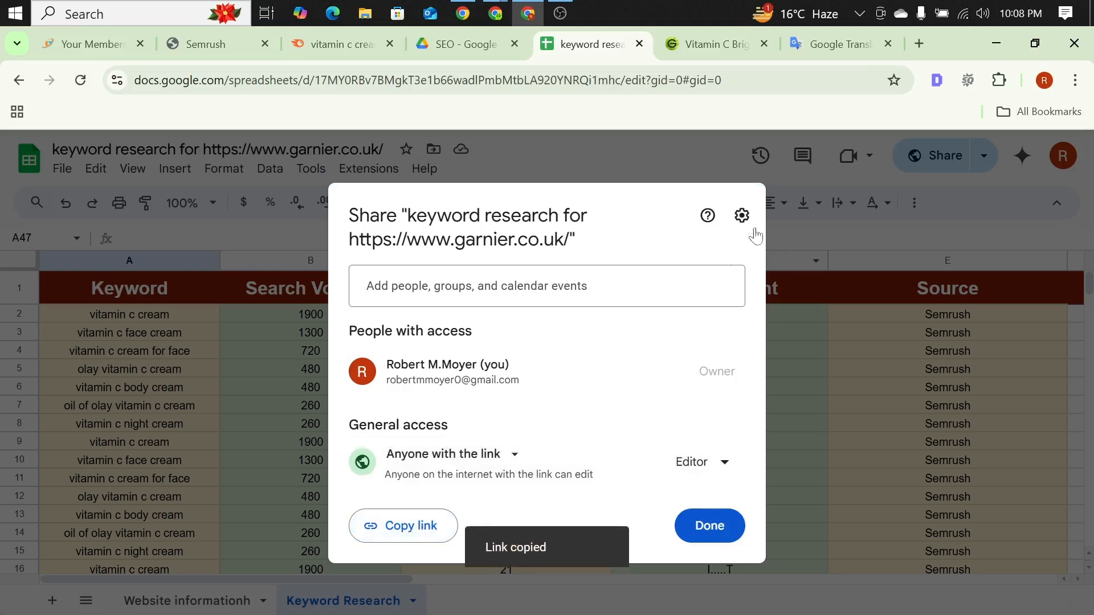
pyautogui.click(859, 259)
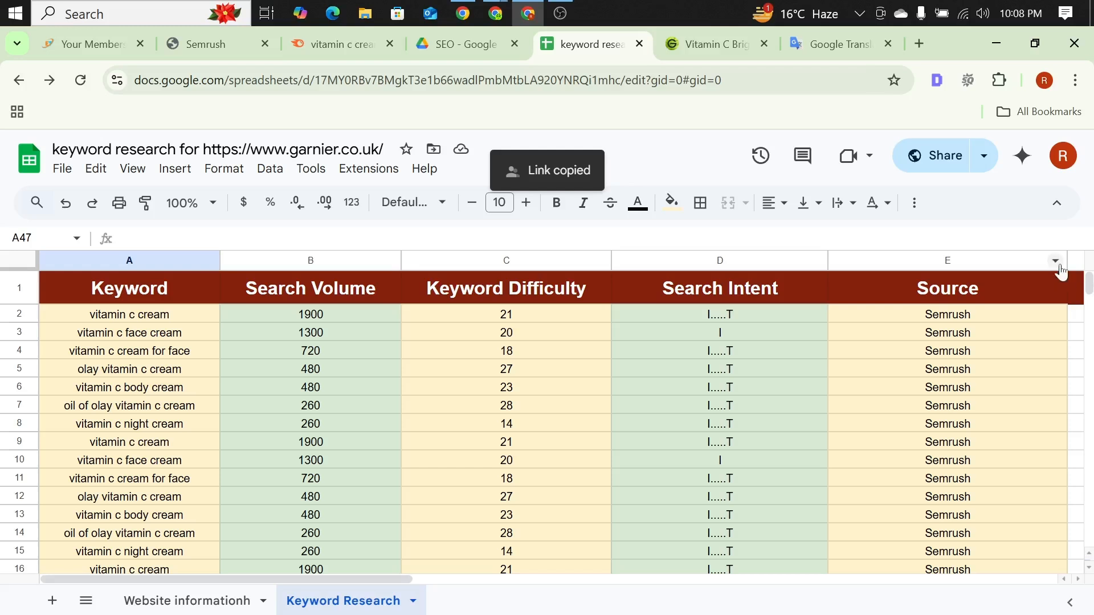
# Step: Narrow the Source column and add a "Location" header in F1
pyautogui.moveTo(1068, 261); pyautogui.dragTo(970, 262)
pyautogui.click(1004, 289)
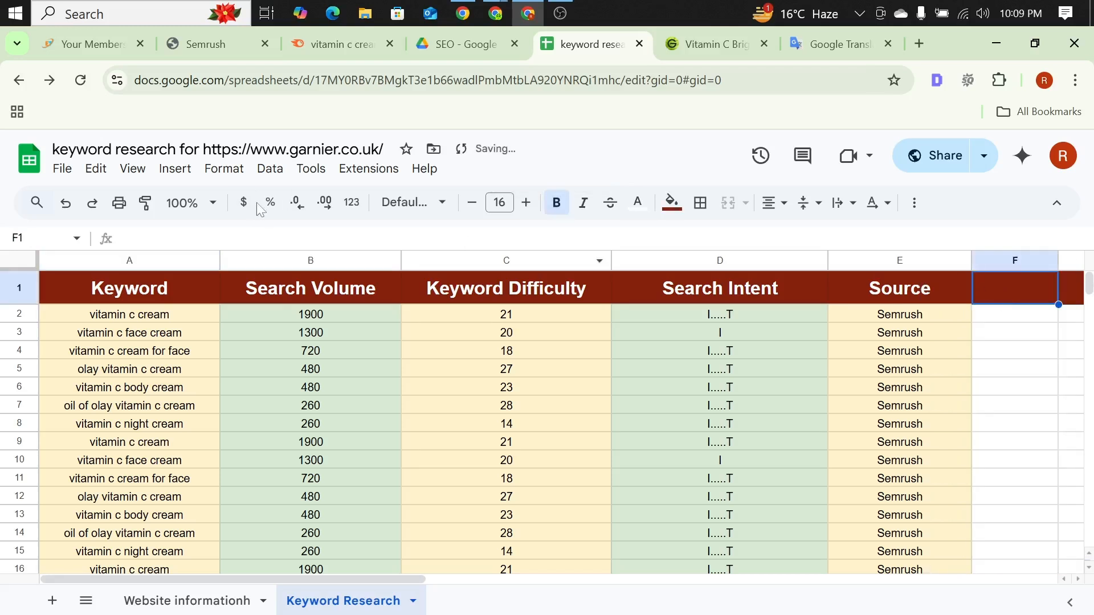
pyautogui.click(256, 239)
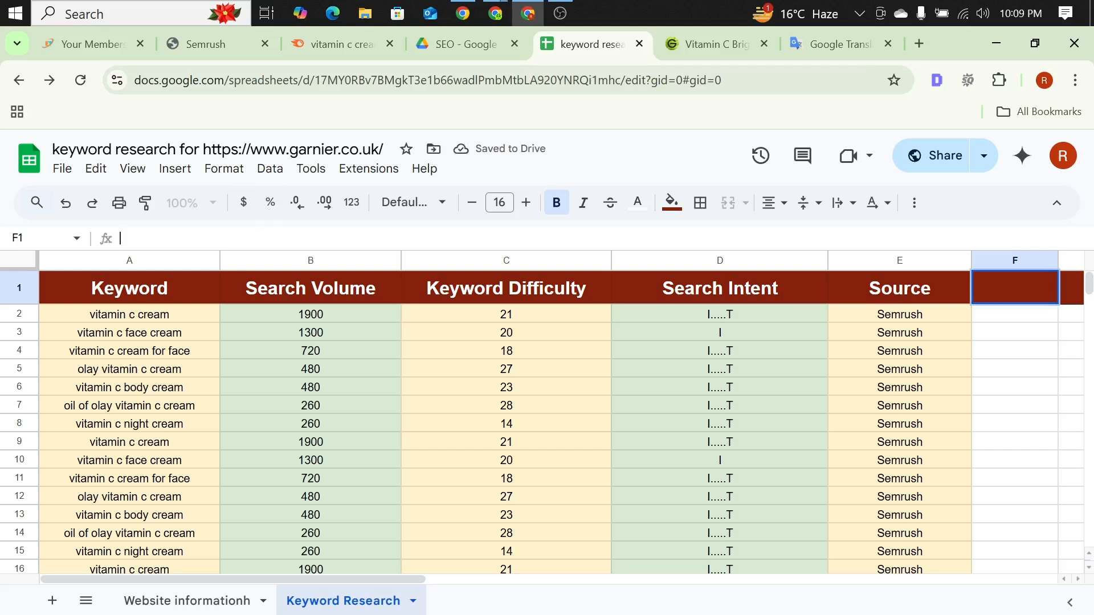
pyautogui.write('Loc')
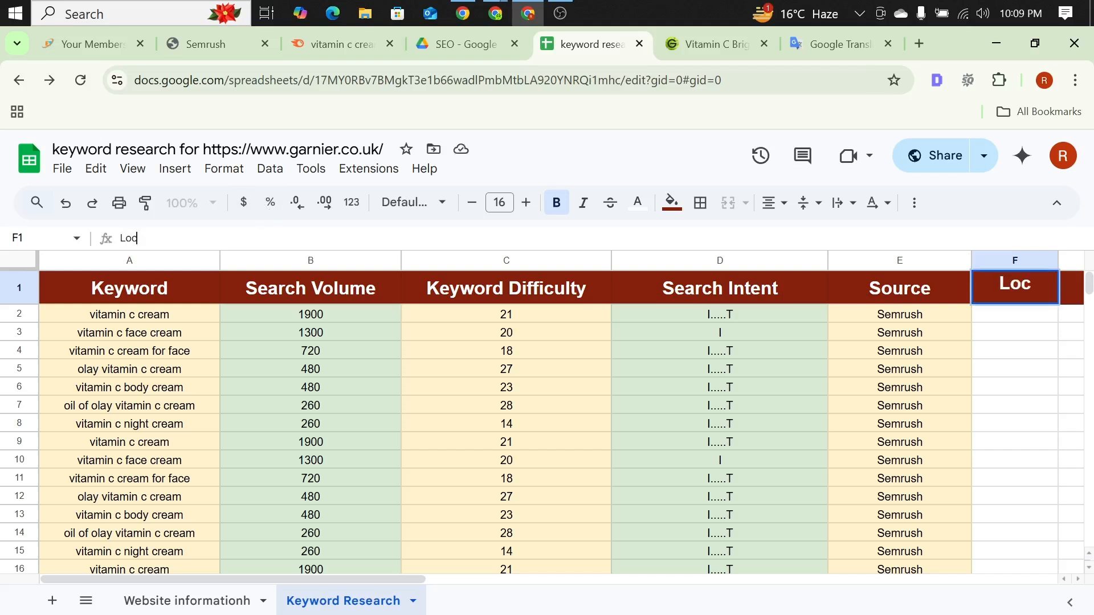
pyautogui.write('ation')
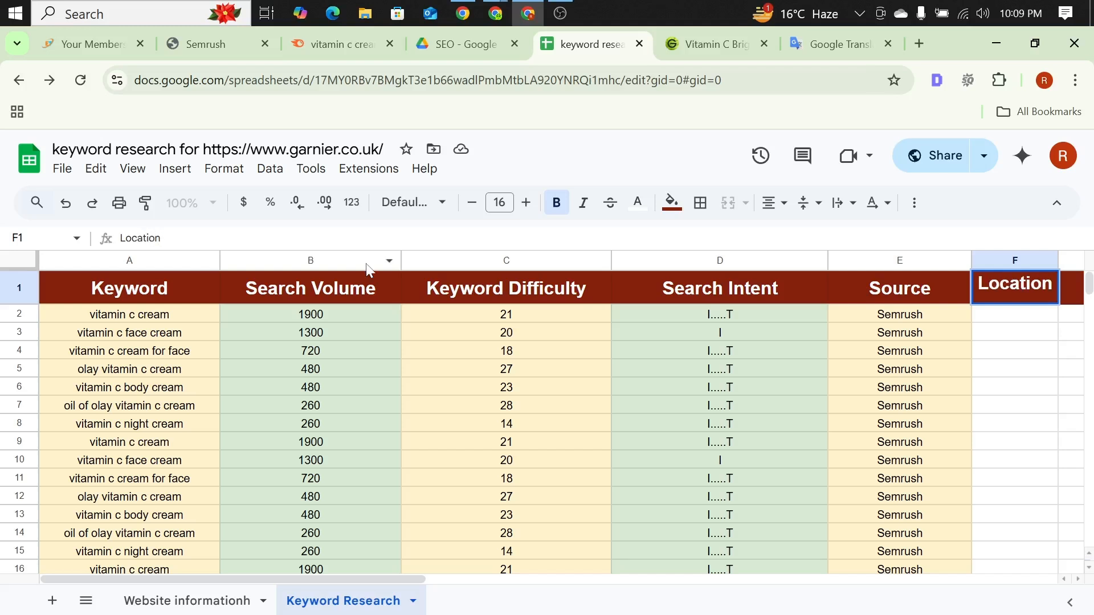
pyautogui.click(624, 376)
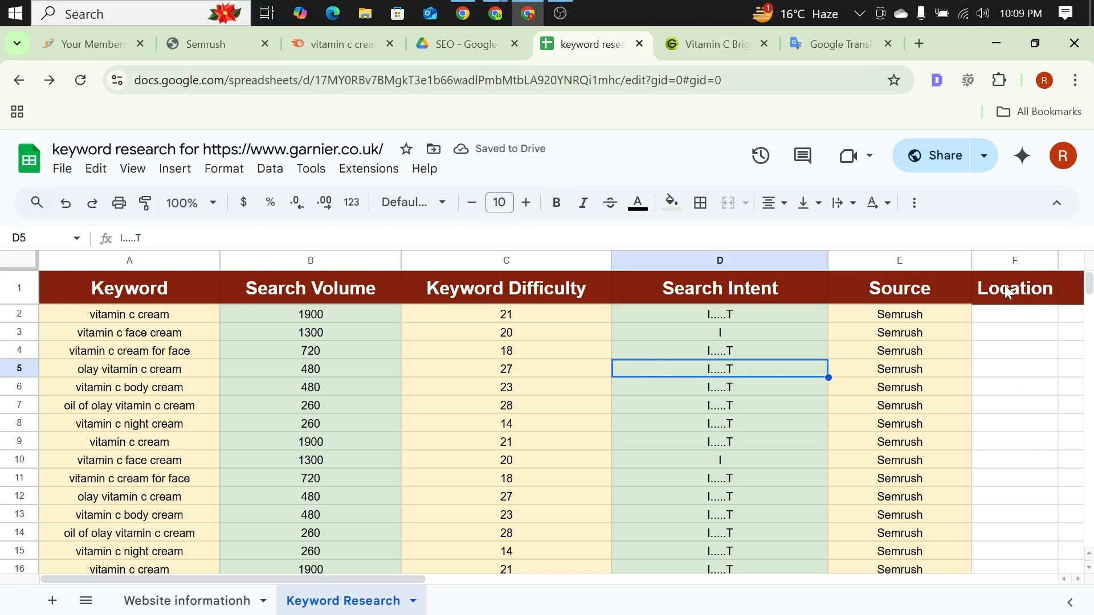
# Step: Check the website location on the Website informationh sheet and clear the Location header from F1 on the Keyword Research sheet
pyautogui.click(145, 599)
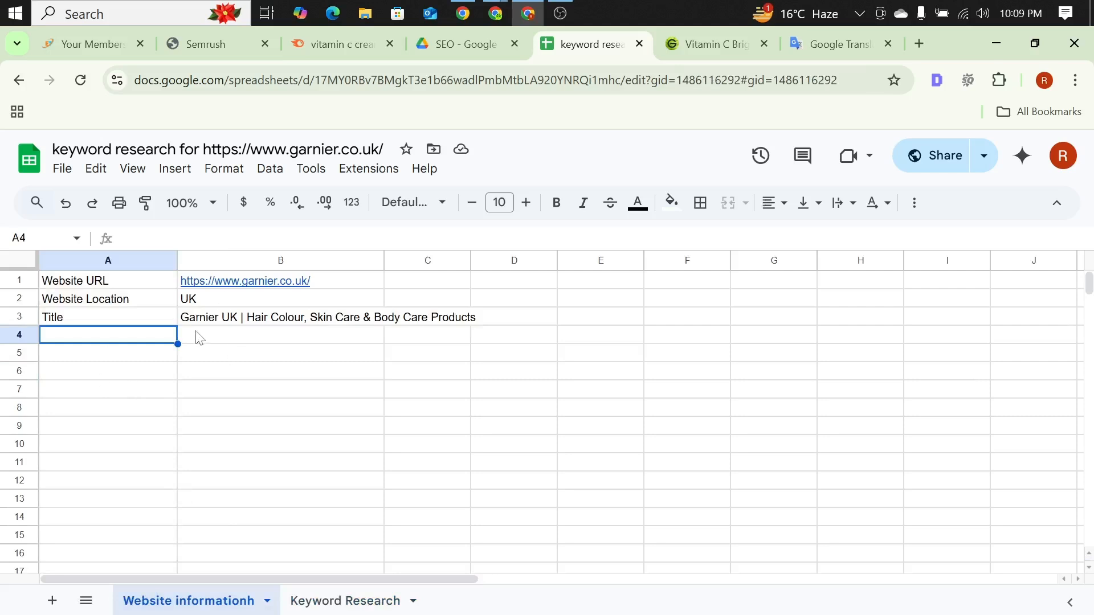
pyautogui.click(342, 600)
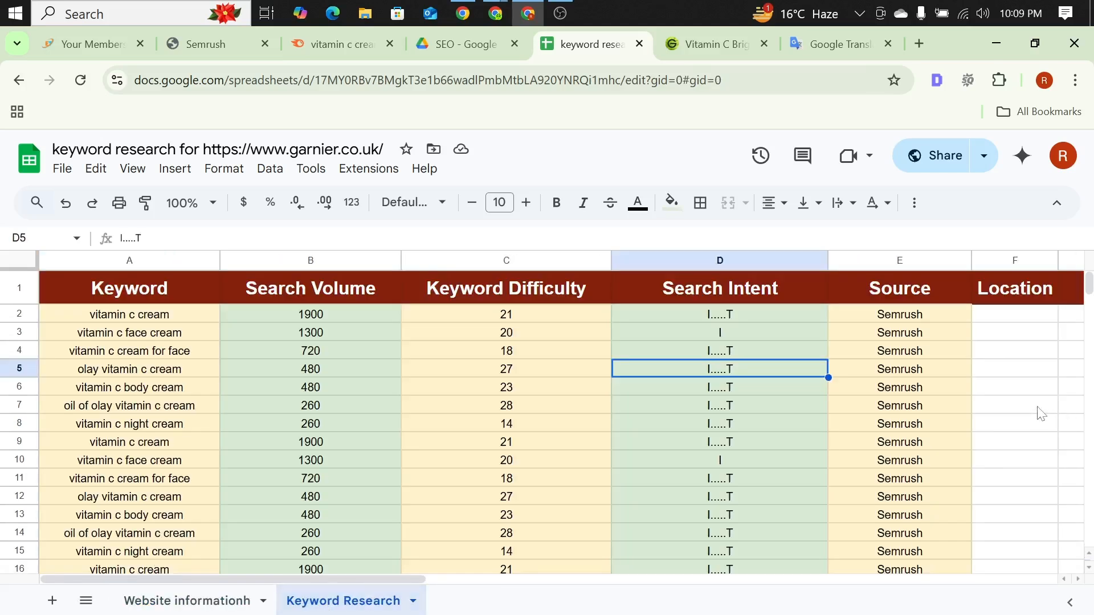
pyautogui.doubleClick(1026, 285)
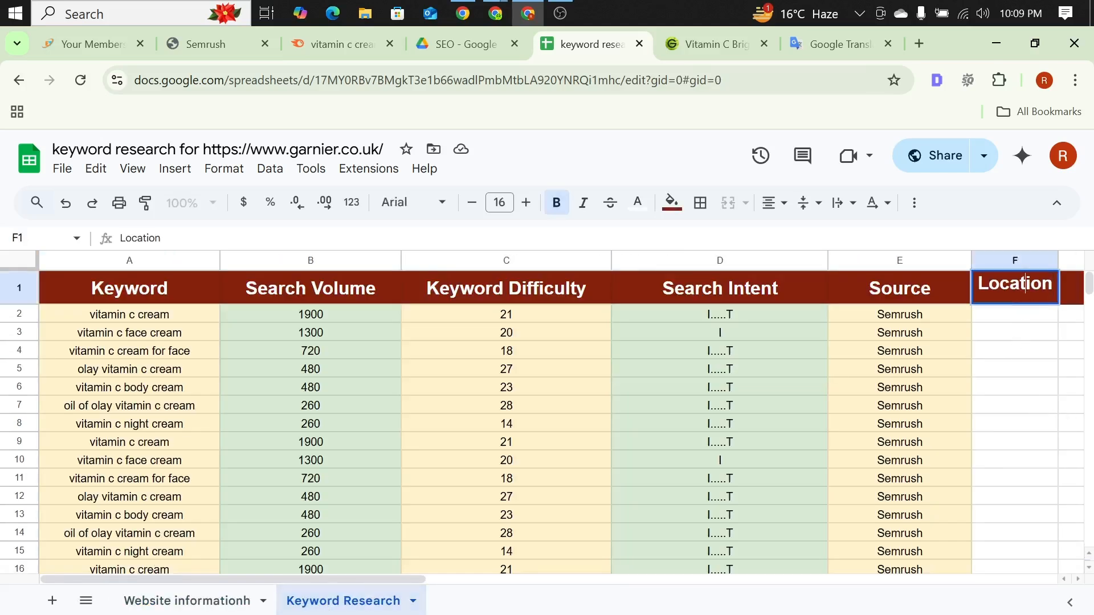
pyautogui.press('BackSpace')
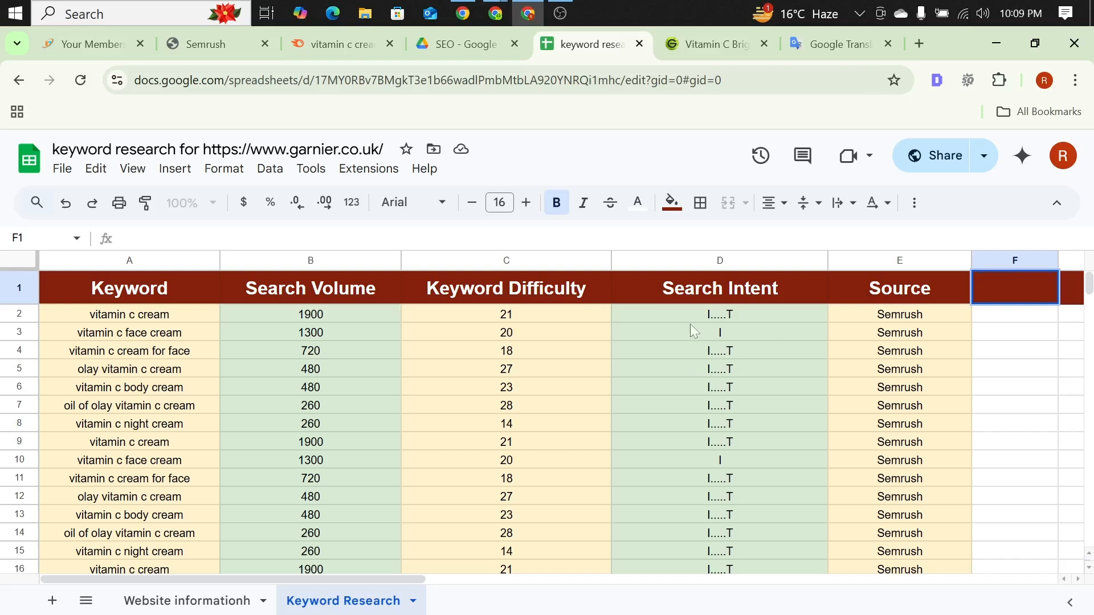
pyautogui.click(590, 412)
# Step: Widen the Source column on the Keyword Research sheet
pyautogui.moveTo(971, 260); pyautogui.dragTo(1036, 261)
pyautogui.click(423, 464)
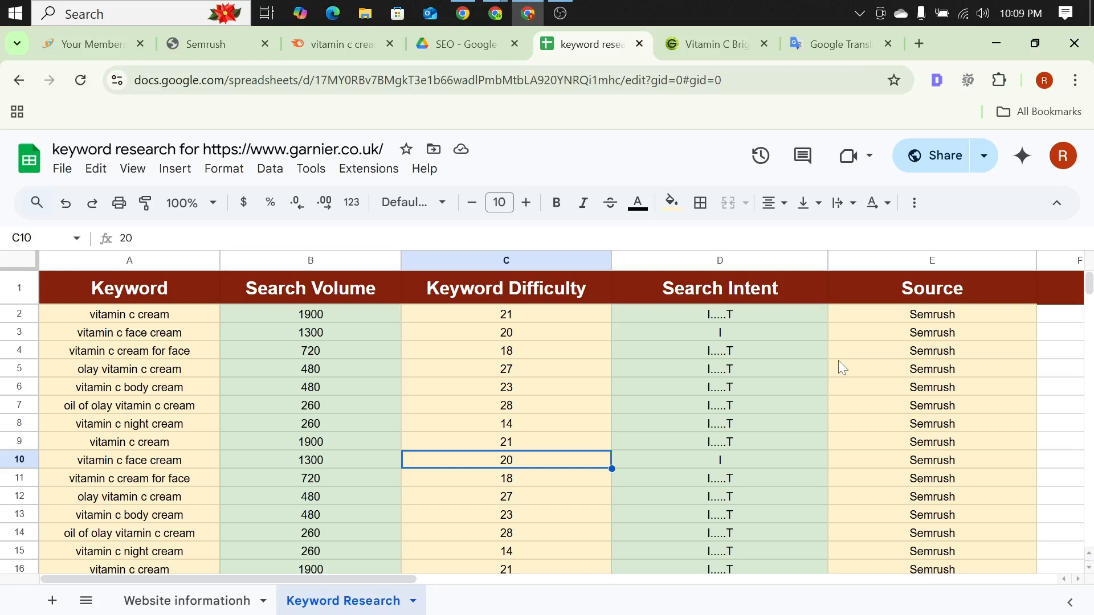
# Step: Set the text color of the "vitamin c night cream" keyword in A8 to dark red
pyautogui.scroll(-2, 741, 365)
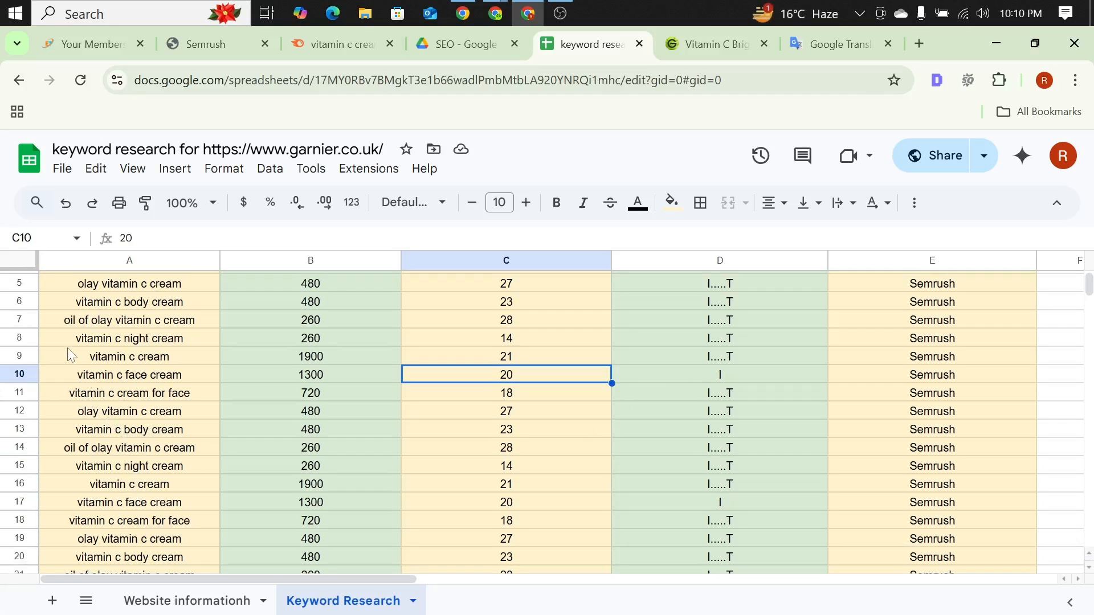
pyautogui.click(56, 336)
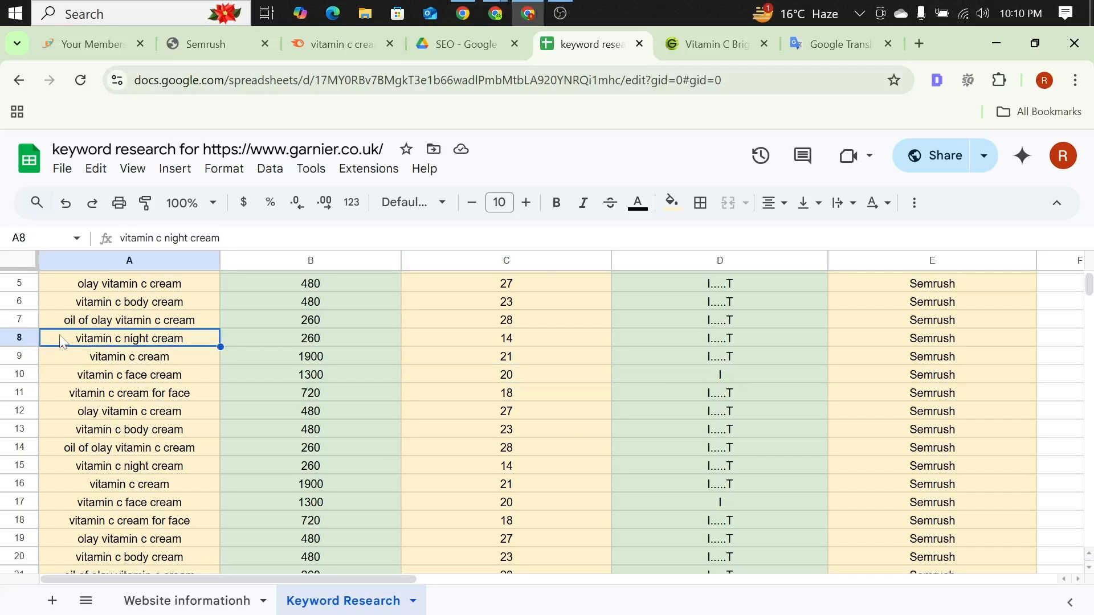
pyautogui.click(672, 204)
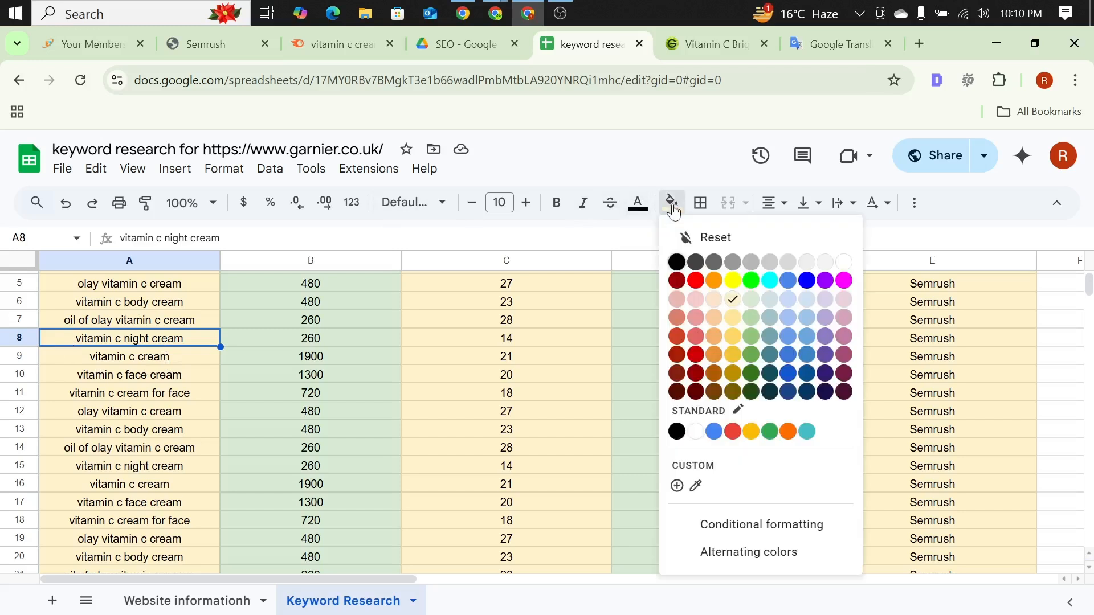
pyautogui.click(639, 207)
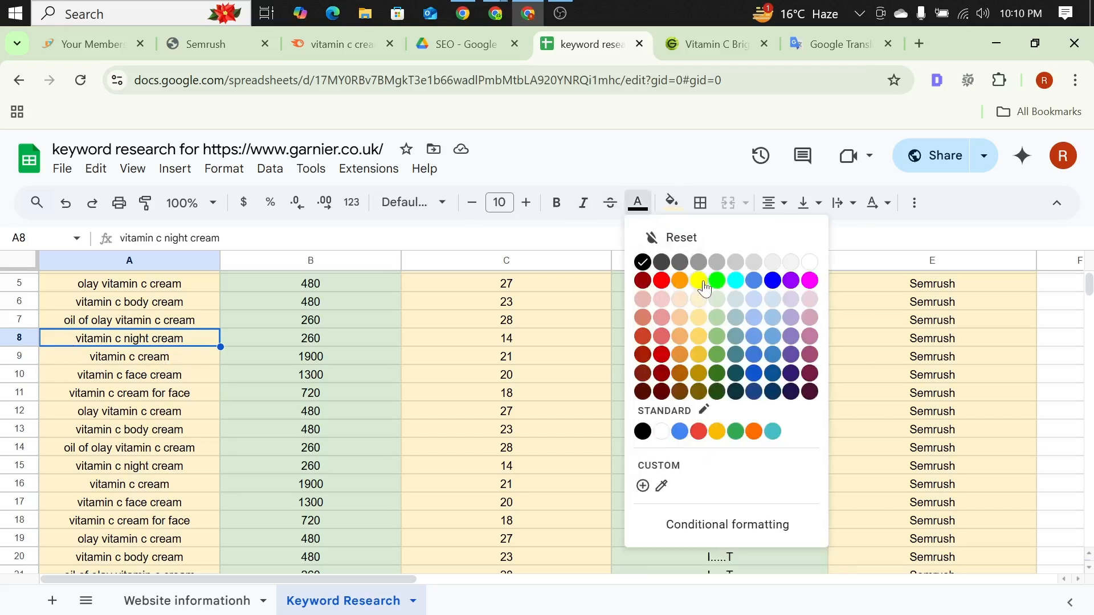
pyautogui.click(698, 280)
pyautogui.click(637, 204)
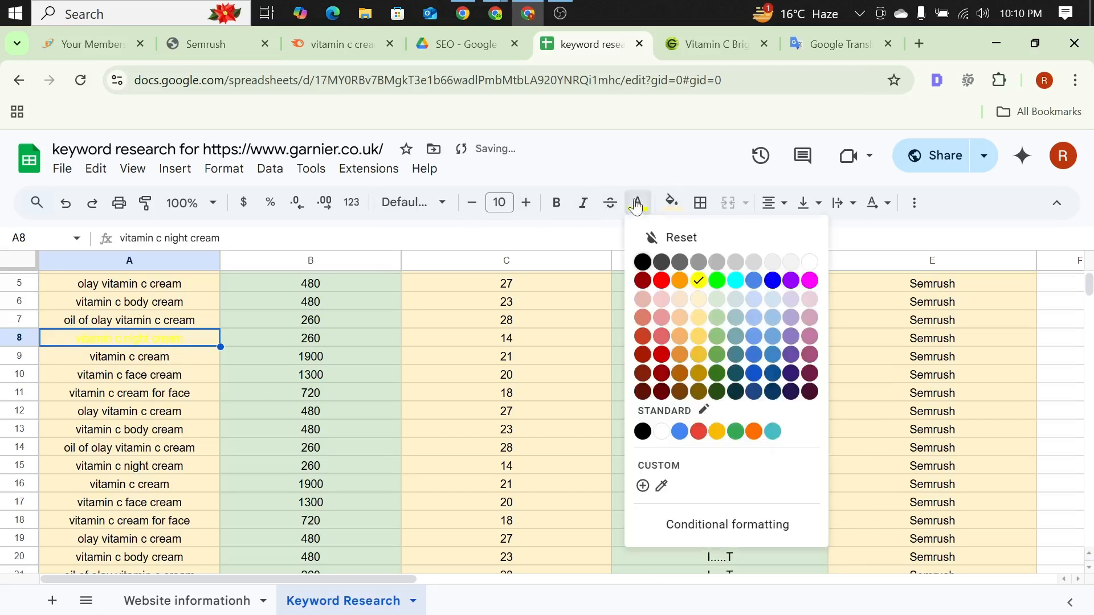
pyautogui.click(658, 352)
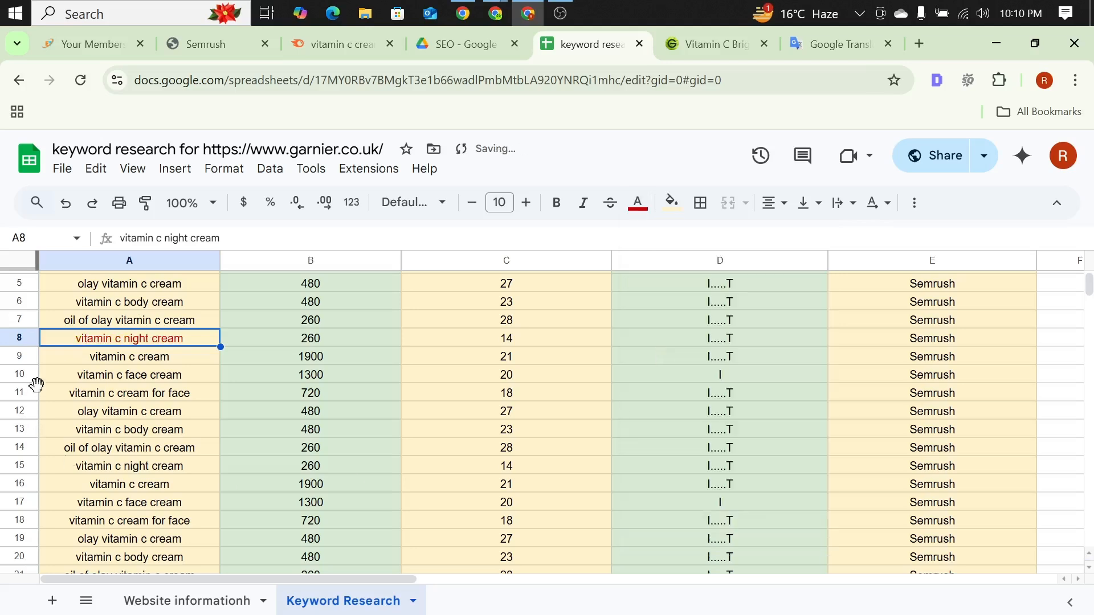
pyautogui.click(143, 375)
pyautogui.scroll(-3, 159, 376)
pyautogui.scroll(4, 159, 376)
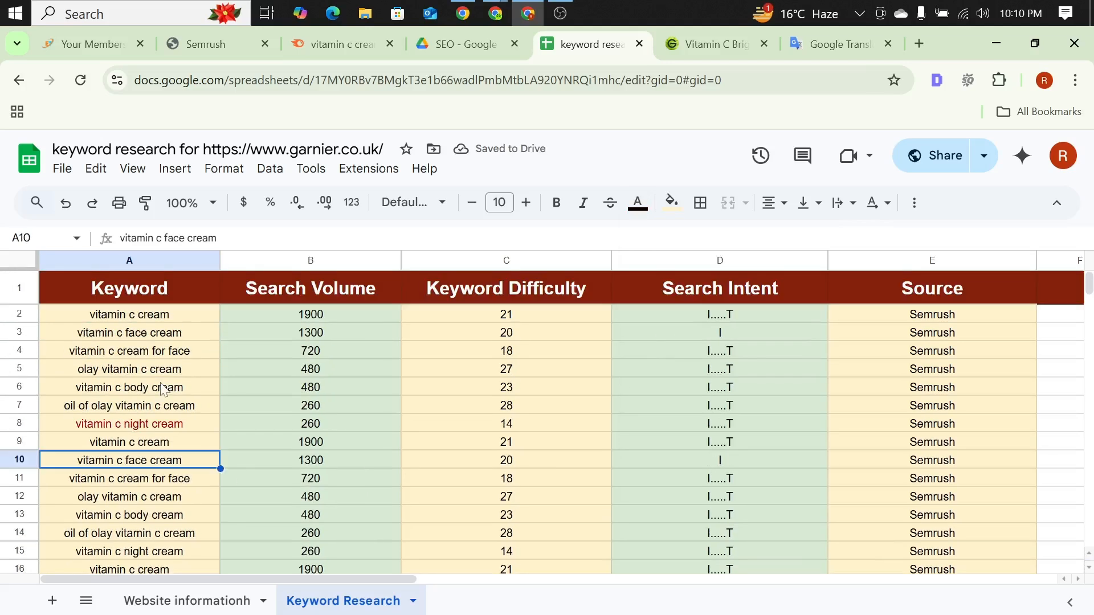
pyautogui.scroll(-4, 160, 373)
pyautogui.scroll(-2, 119, 384)
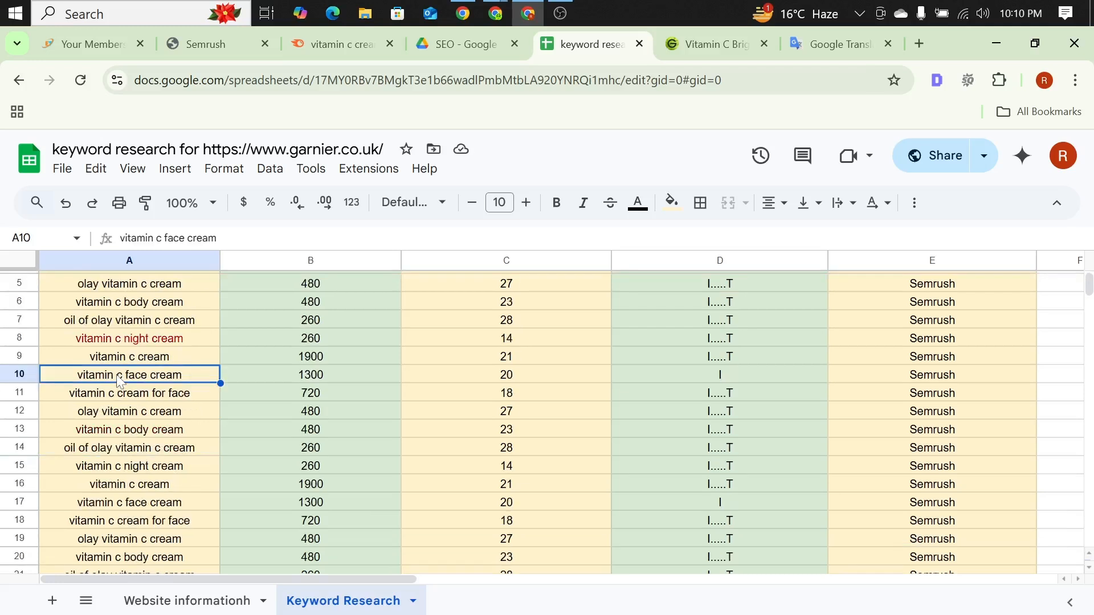
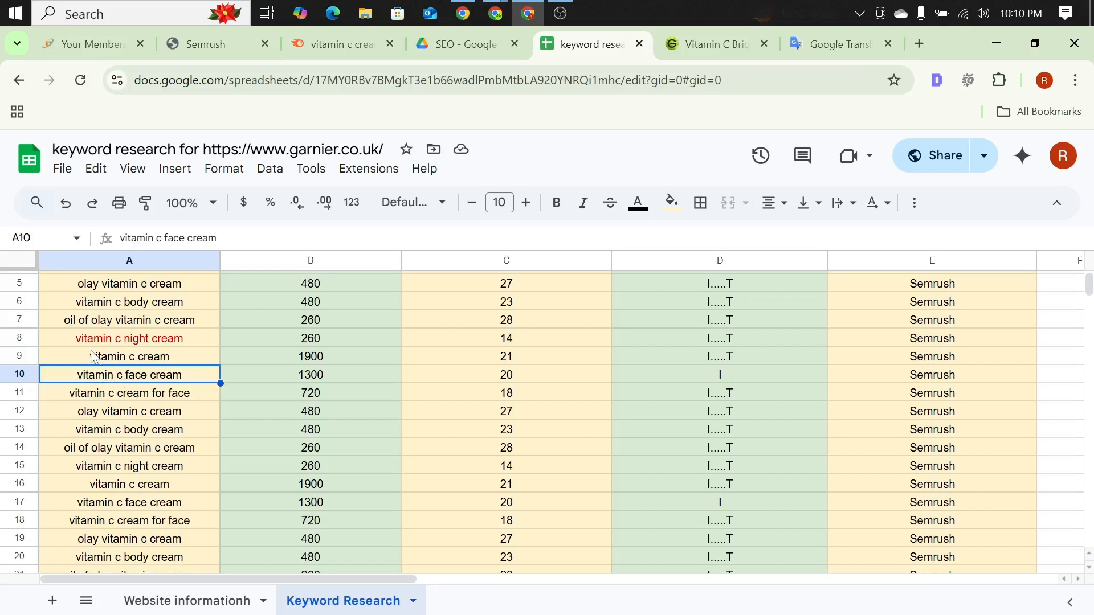
# Step: Set the text color of the "vitamin c body cream" keywords in A13 and A20 to dark red
pyautogui.click(96, 434)
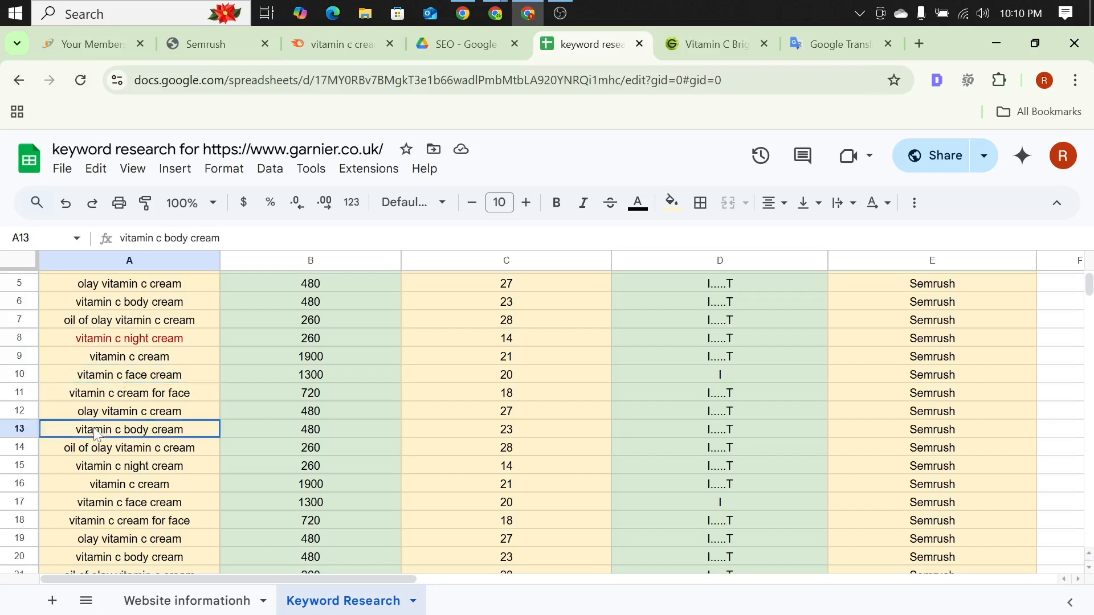
pyautogui.click(637, 202)
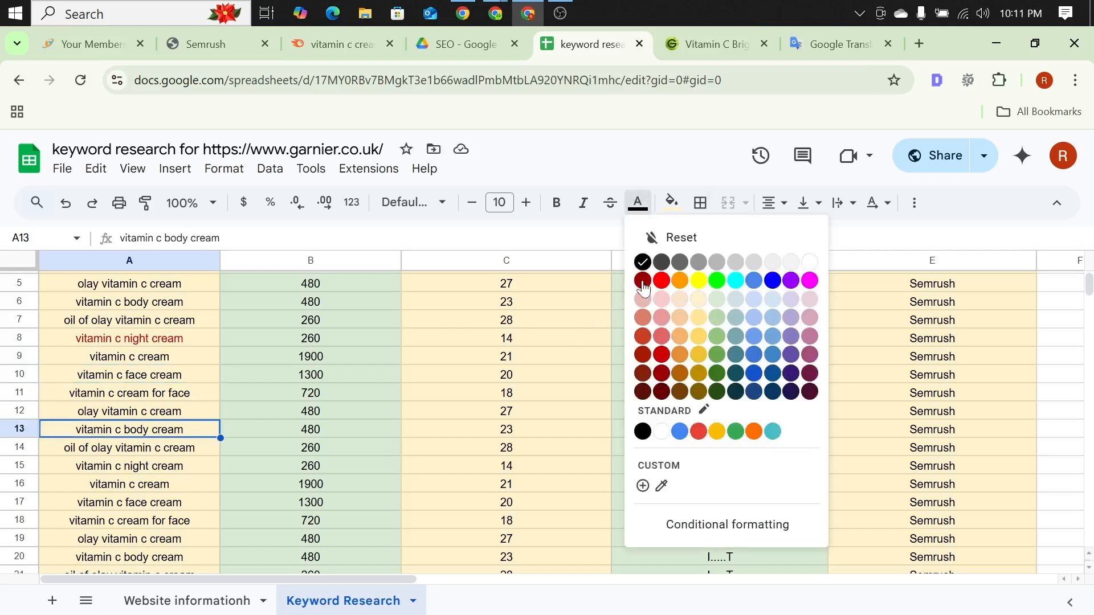
pyautogui.click(643, 280)
pyautogui.click(100, 465)
pyautogui.scroll(-3, 144, 422)
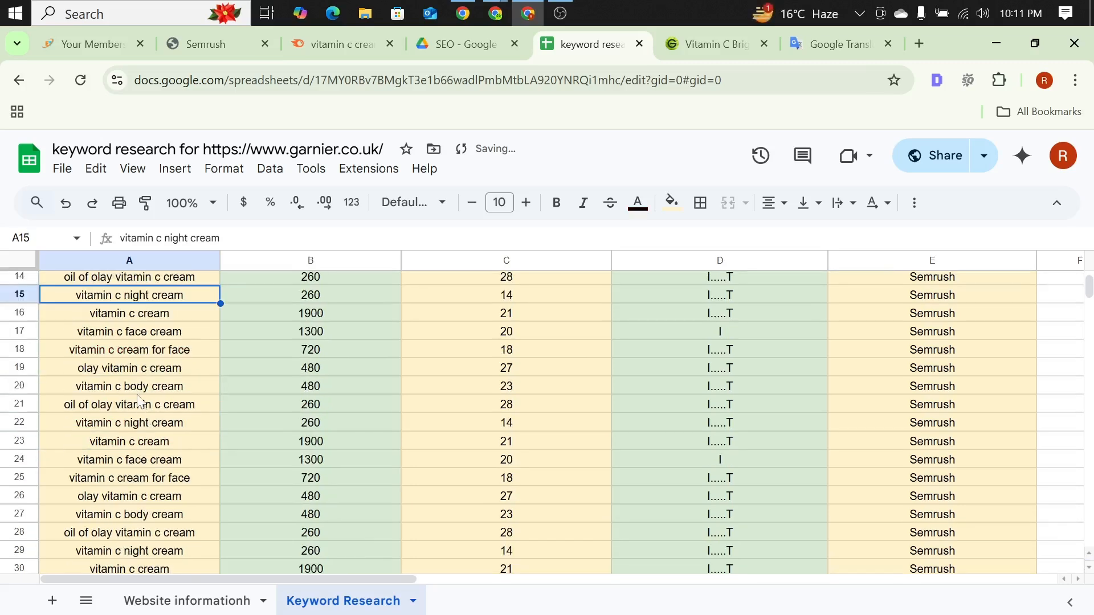
pyautogui.click(136, 387)
pyautogui.click(638, 205)
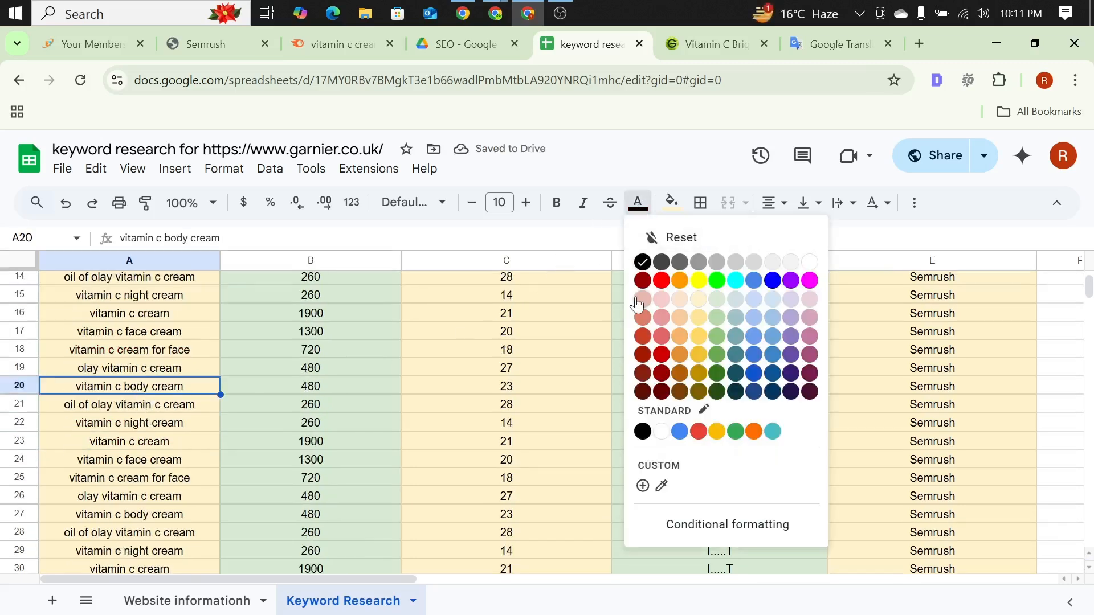
pyautogui.click(643, 280)
# Step: Review the dark red keywords in the Keyword column of the Keyword Research sheet and dismiss the Chrome notification
pyautogui.scroll(3, 137, 393)
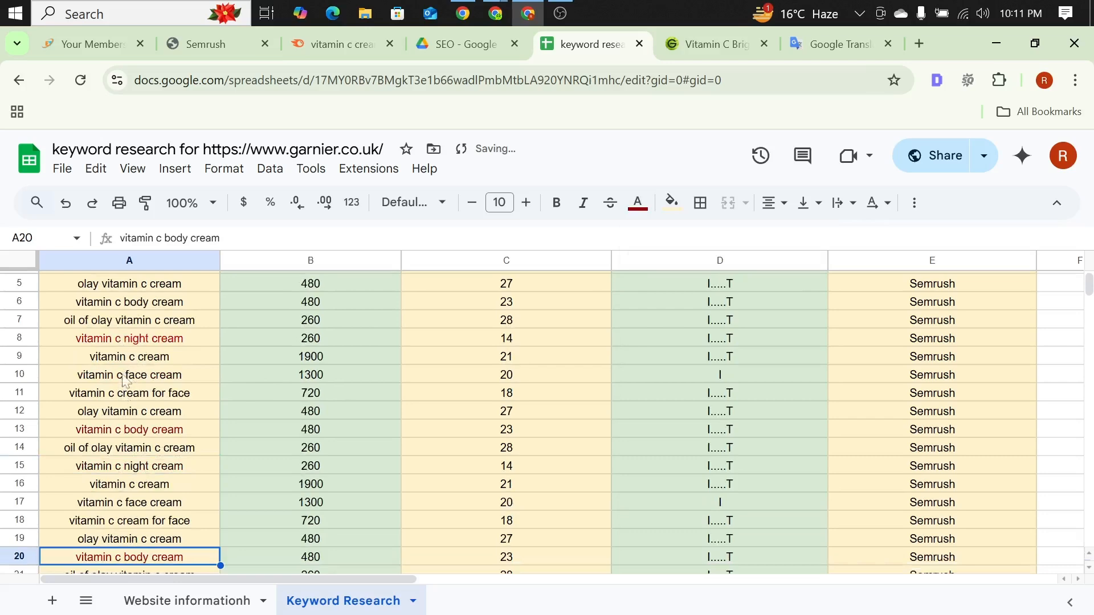
pyautogui.scroll(-3, 132, 433)
pyautogui.scroll(5, 134, 419)
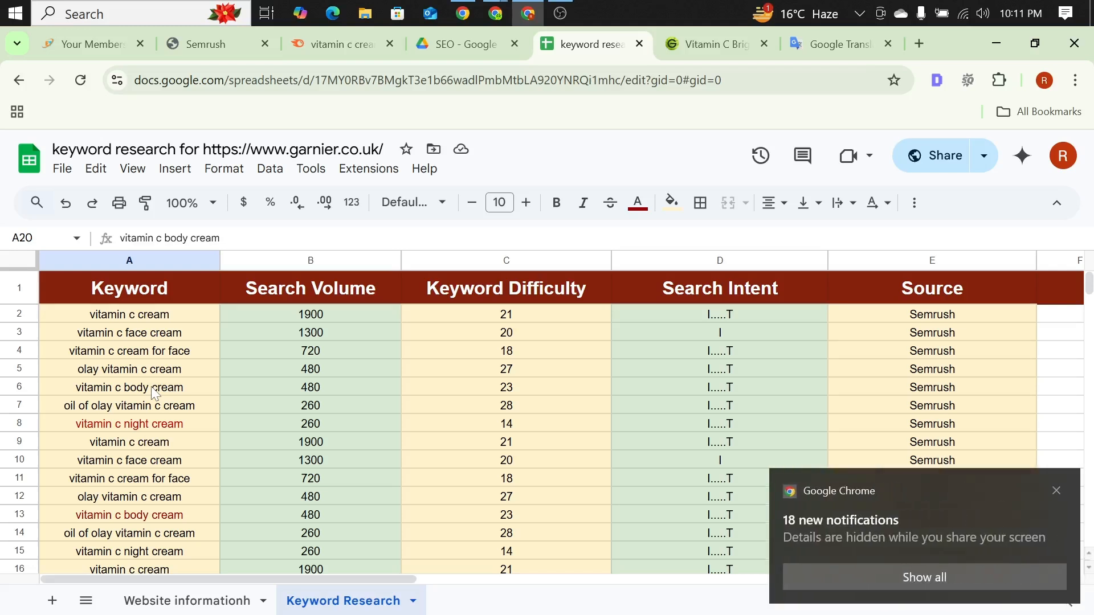
pyautogui.click(1057, 491)
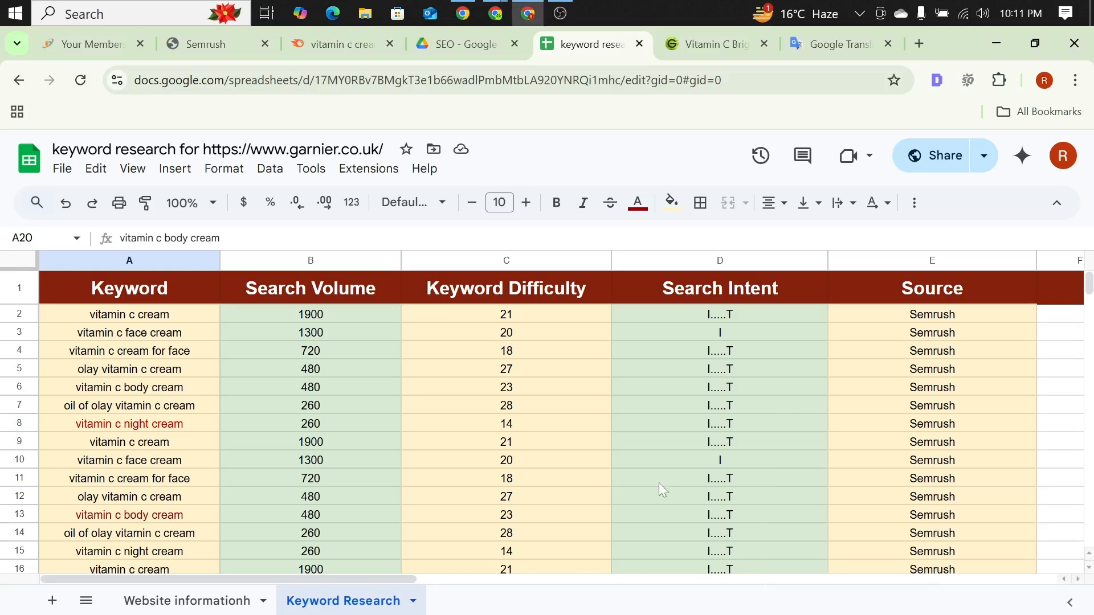
pyautogui.click(112, 426)
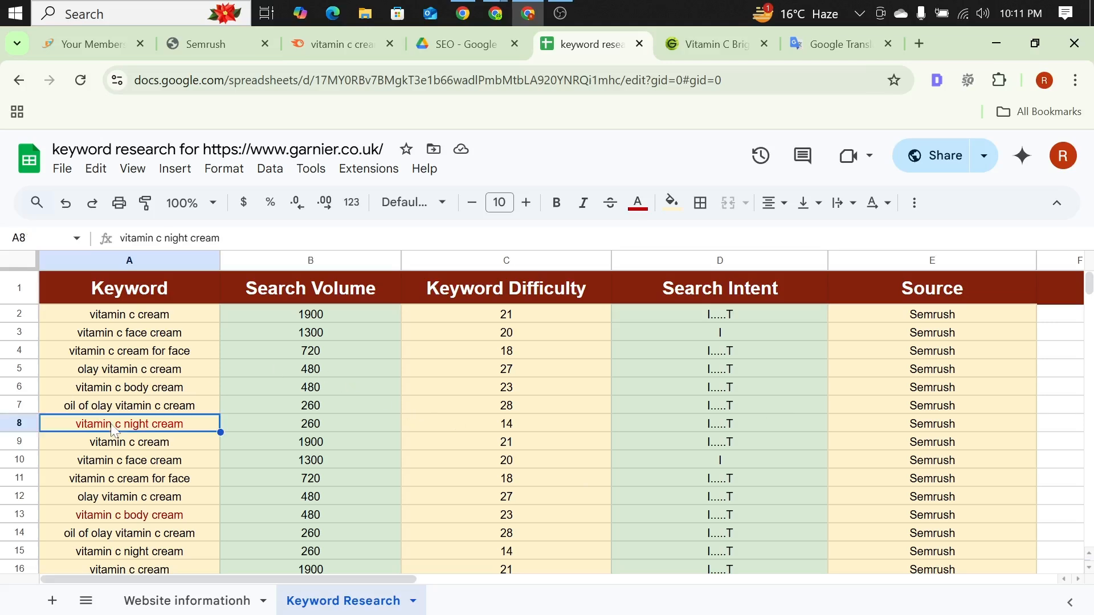
pyautogui.scroll(-3, 112, 433)
pyautogui.click(112, 473)
pyautogui.scroll(-4, 124, 479)
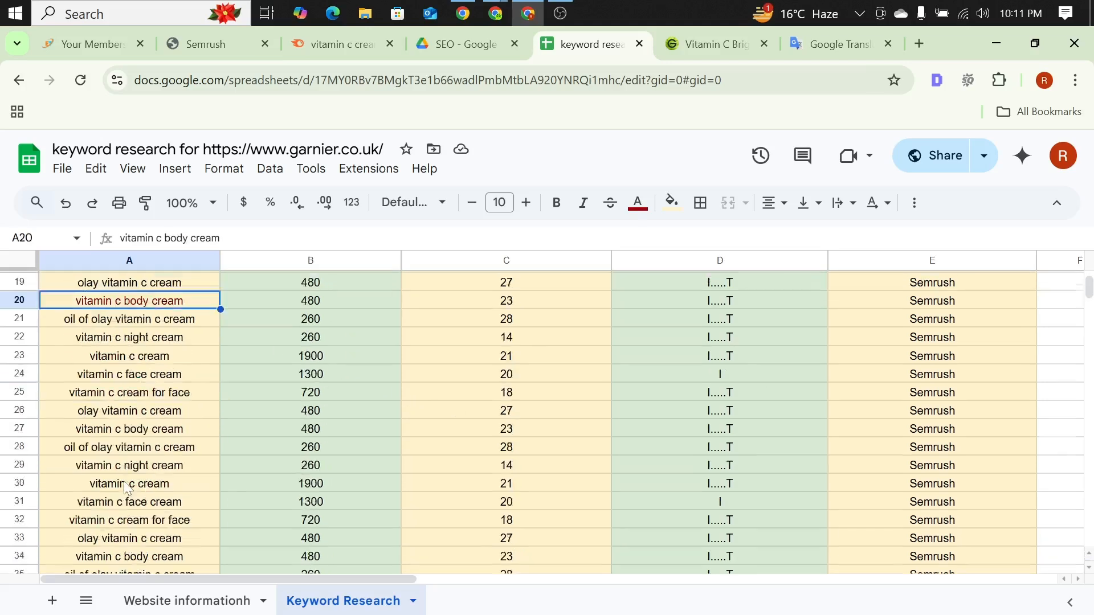
pyautogui.scroll(-7, 127, 489)
pyautogui.scroll(9, 137, 443)
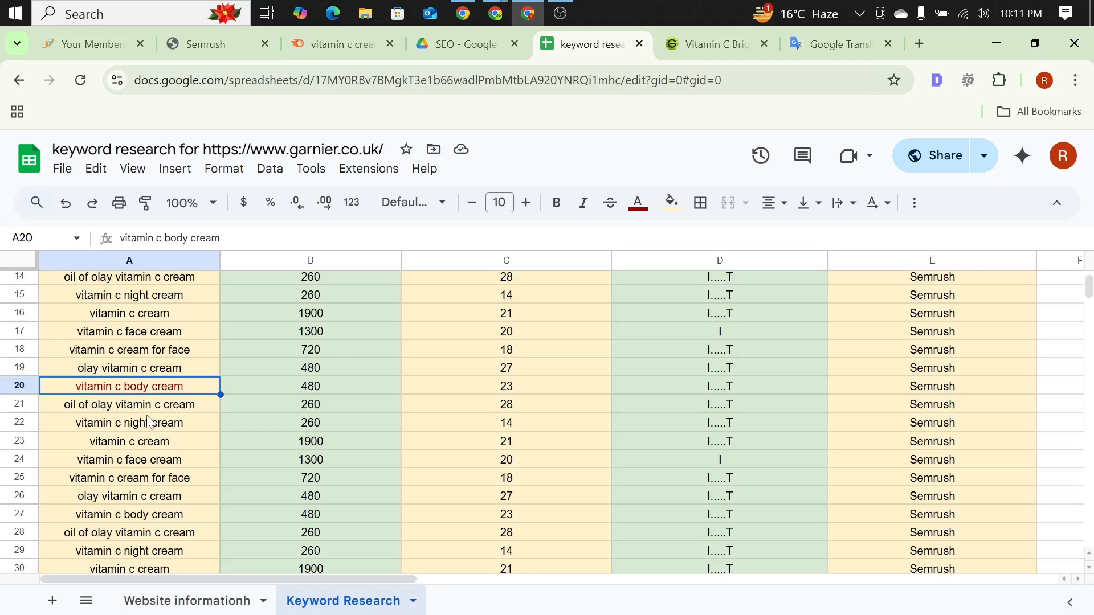
pyautogui.scroll(3, 147, 422)
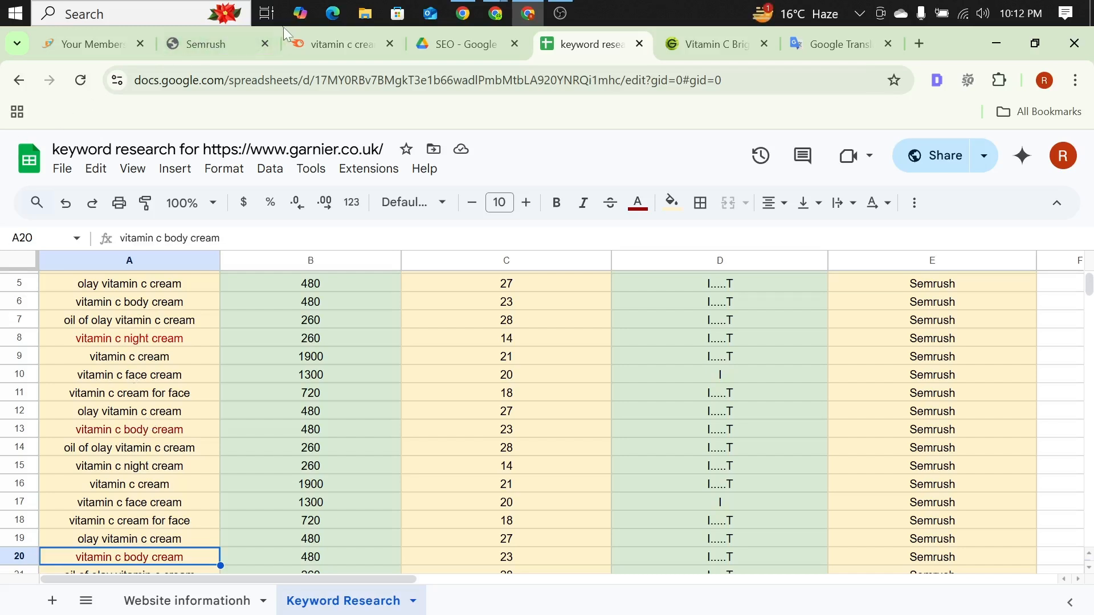
# Step: Switch to the Semrush Keyword Magic Tool and examine the "vitamin c cream" keyword list with its volume, KD and CPC columns
pyautogui.click(292, 38)
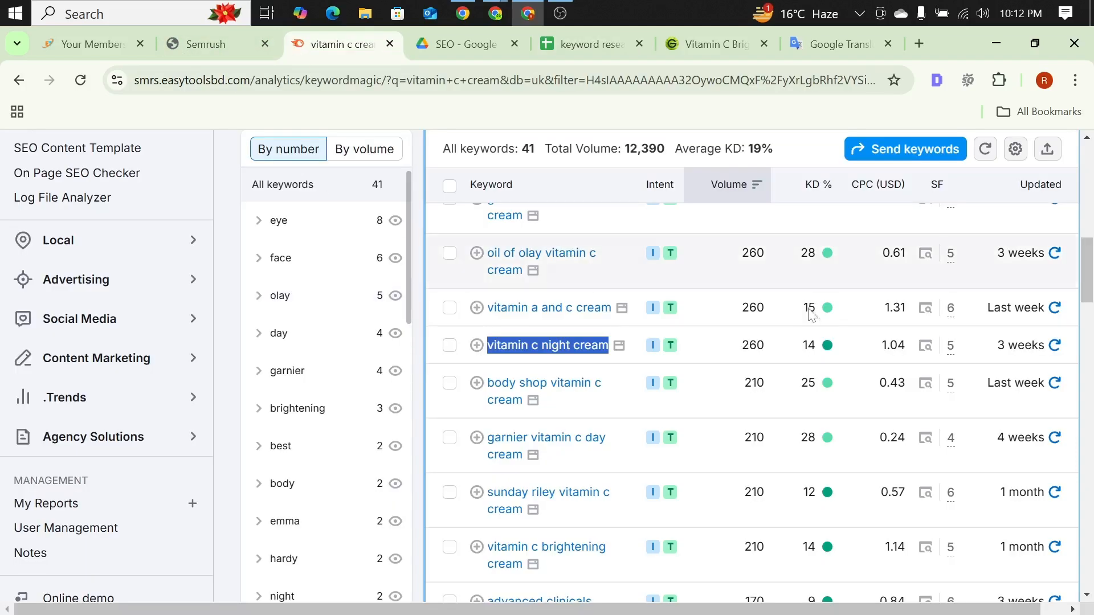
pyautogui.scroll(3, 734, 377)
pyautogui.scroll(4, 716, 364)
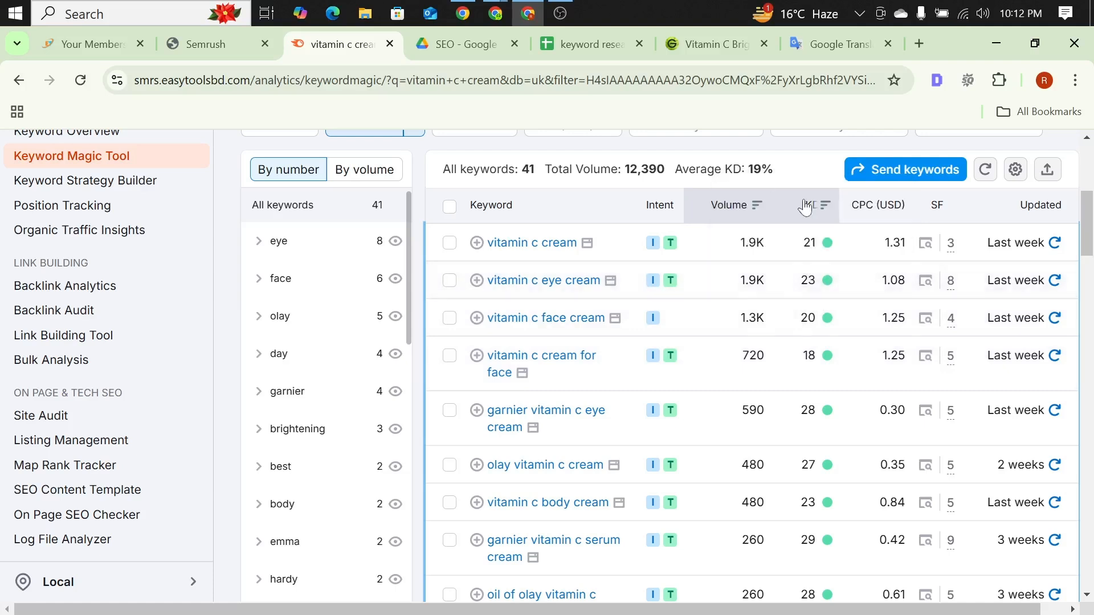
pyautogui.moveTo(806, 211)
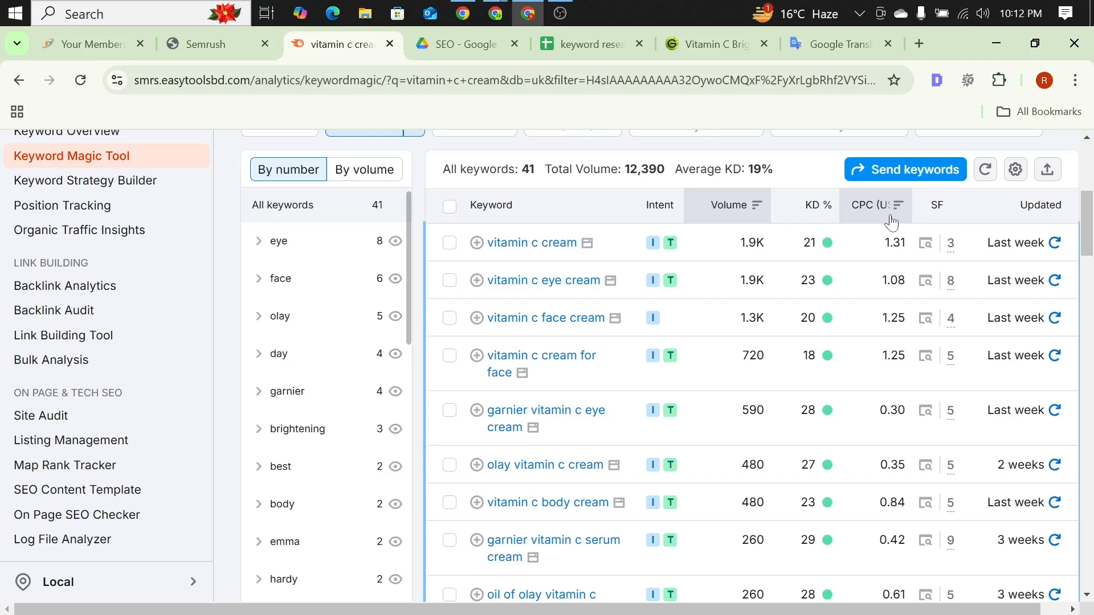
pyautogui.scroll(-7, 570, 274)
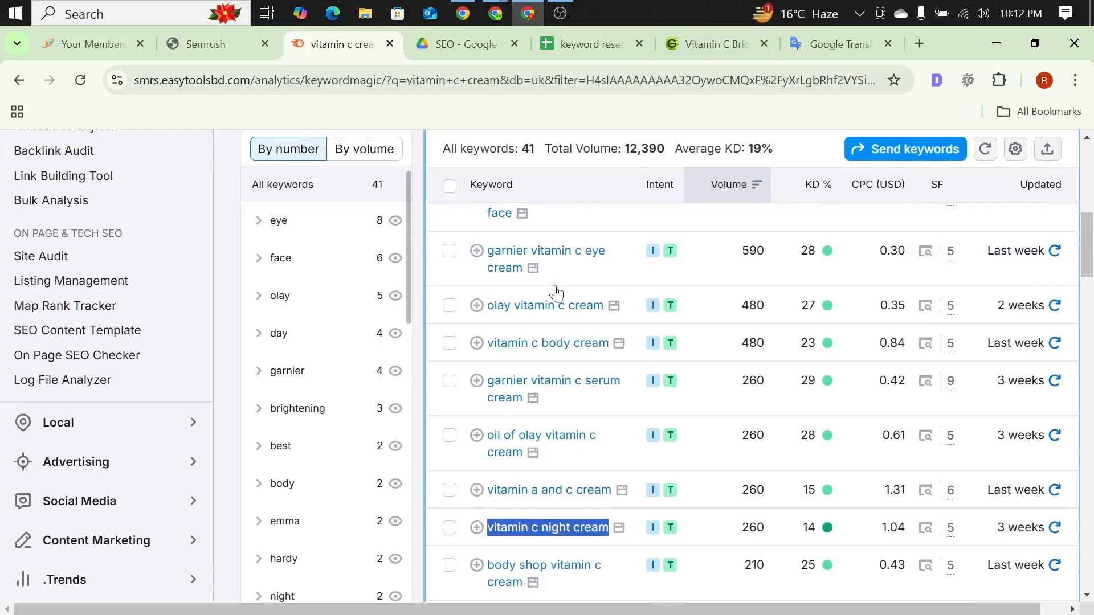
pyautogui.scroll(7, 550, 282)
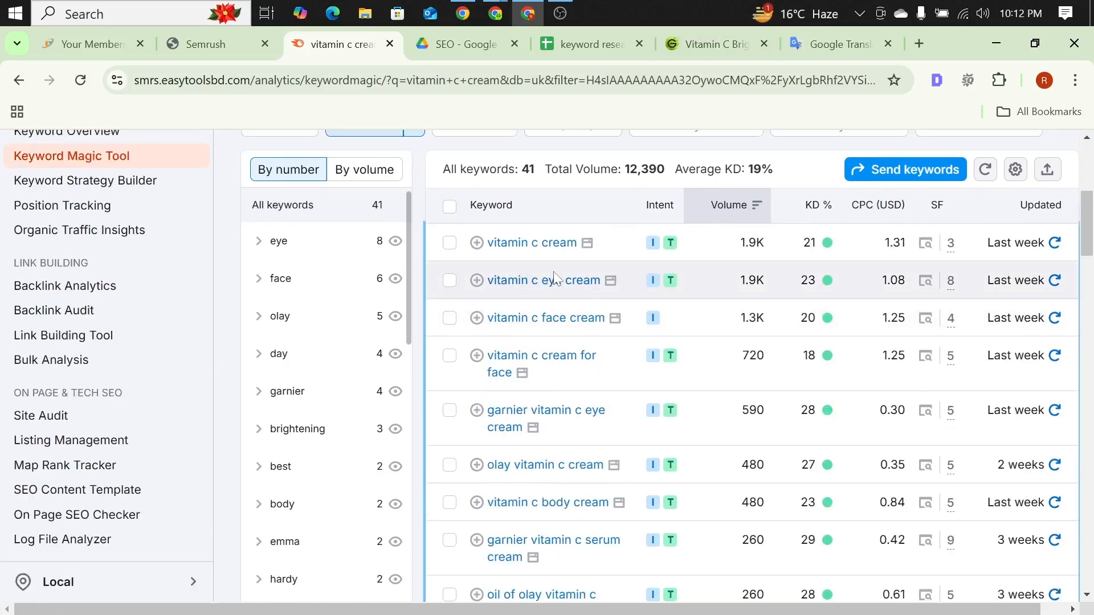
pyautogui.scroll(-6, 555, 281)
pyautogui.scroll(-14, 556, 282)
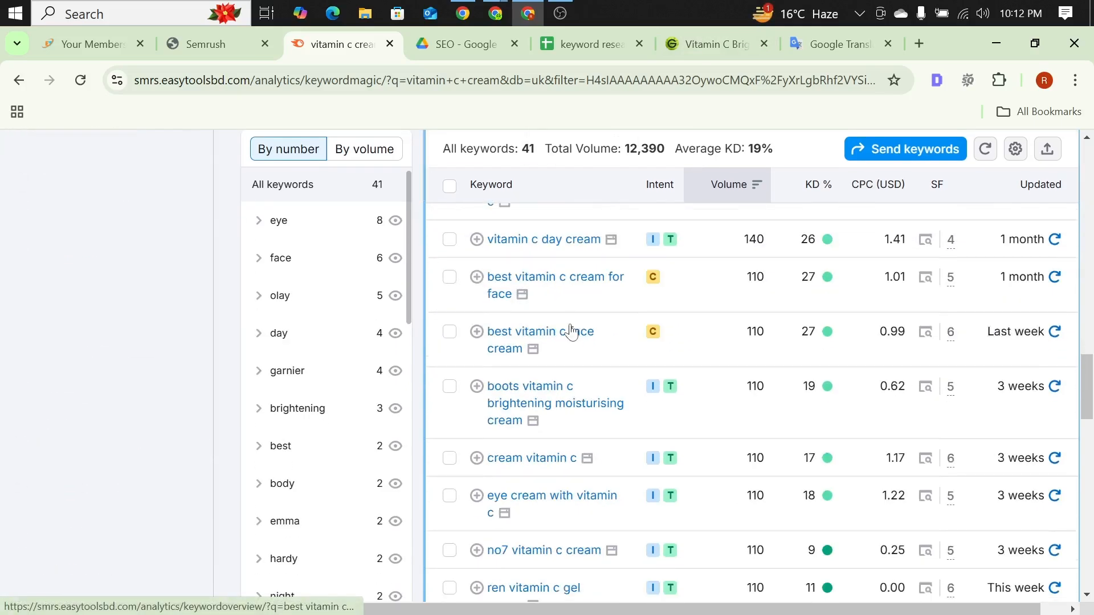
pyautogui.scroll(3, 569, 329)
pyautogui.scroll(-10, 565, 323)
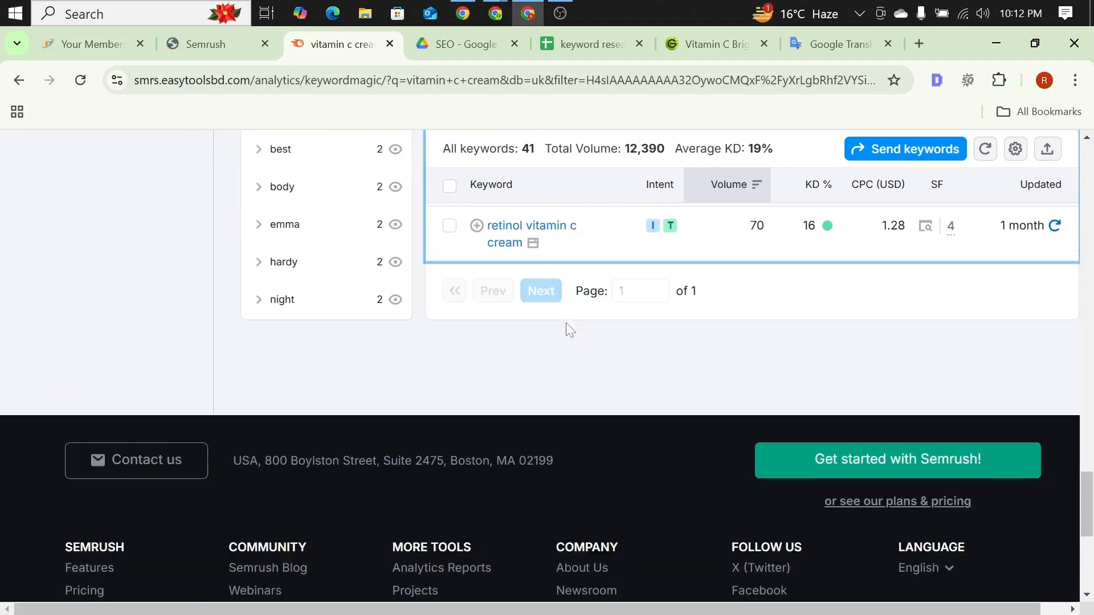
pyautogui.scroll(3, 564, 328)
pyautogui.scroll(5, 564, 328)
pyautogui.scroll(-10, 562, 331)
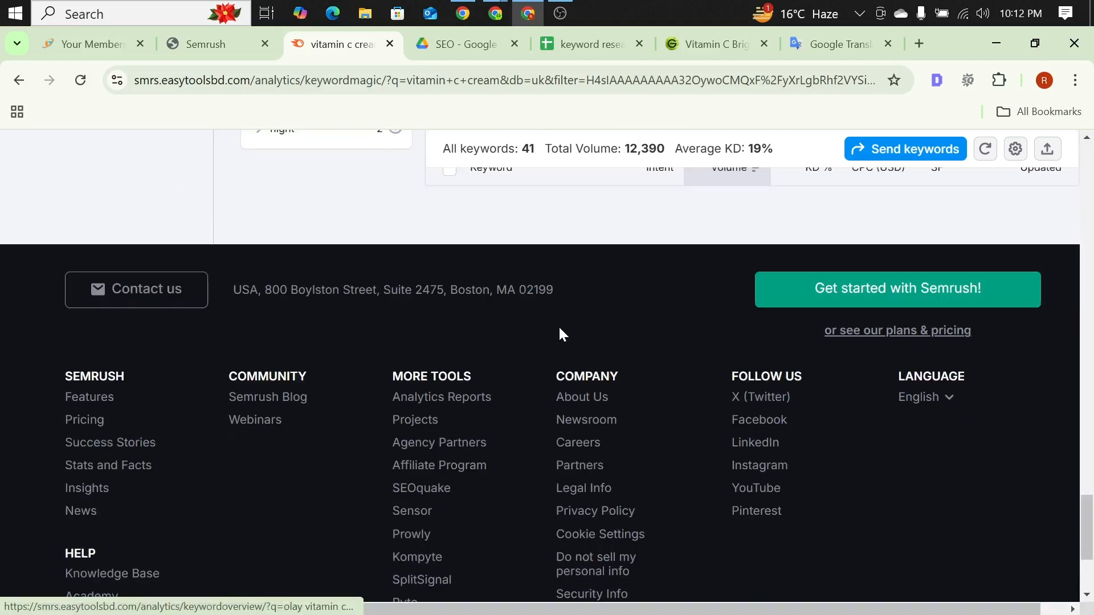
pyautogui.scroll(3, 562, 331)
pyautogui.scroll(8, 582, 319)
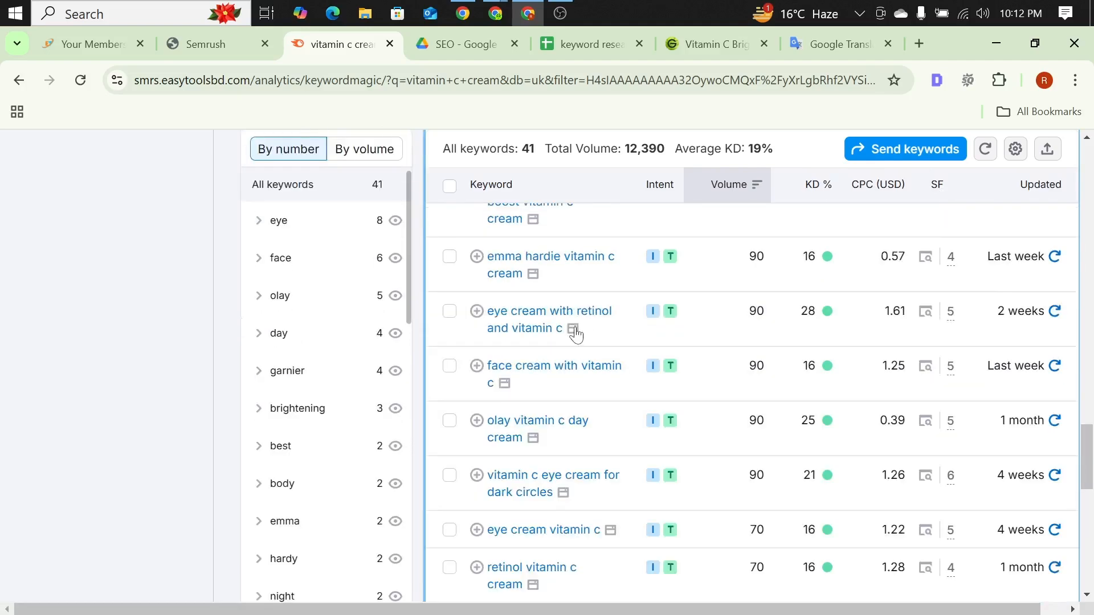